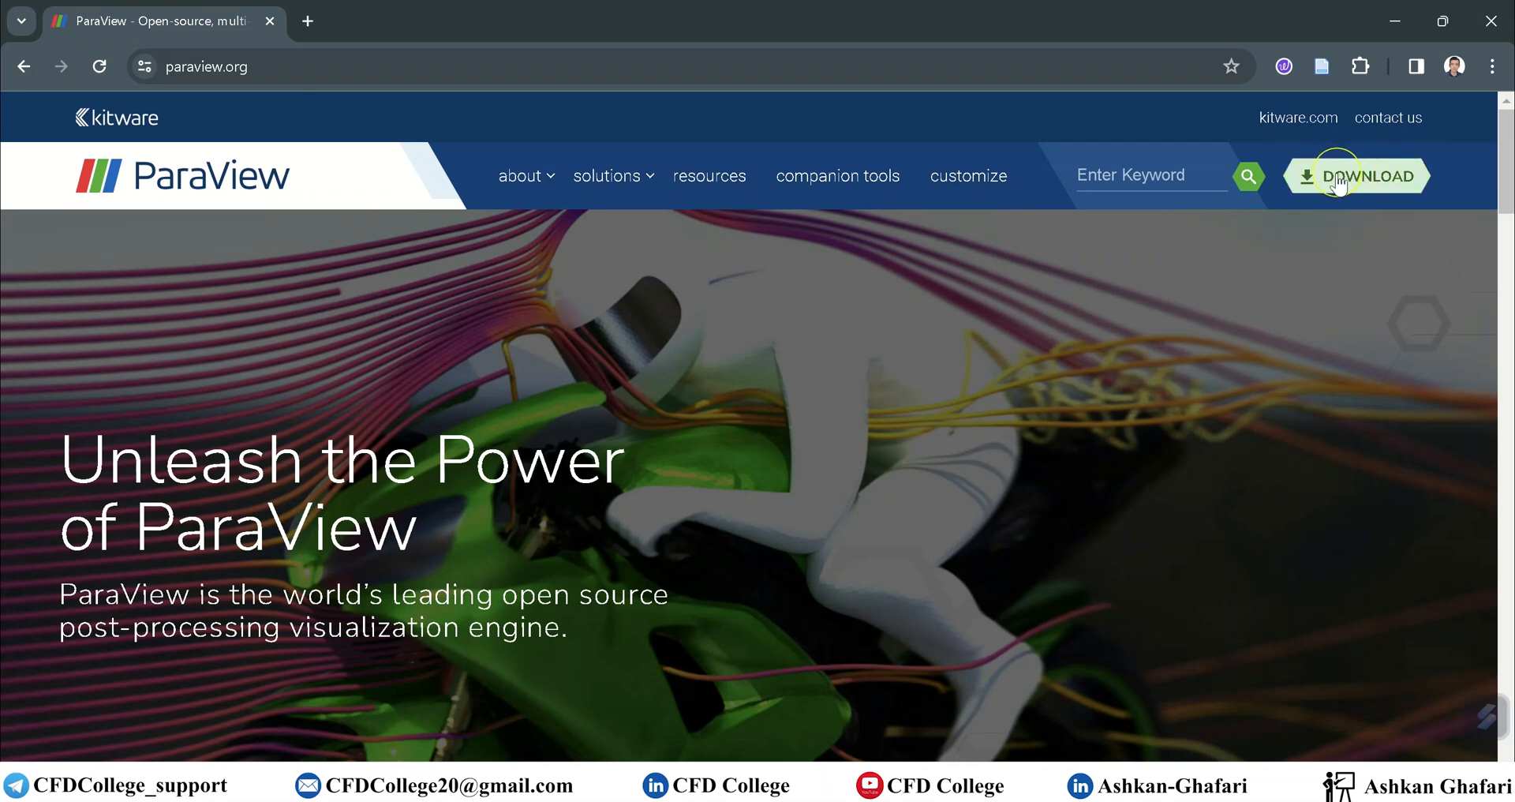
- Open the ParaView download page and look through the Windows release candidates for version v5.12
{"action": "left_click", "coordinate": [1366, 182]}
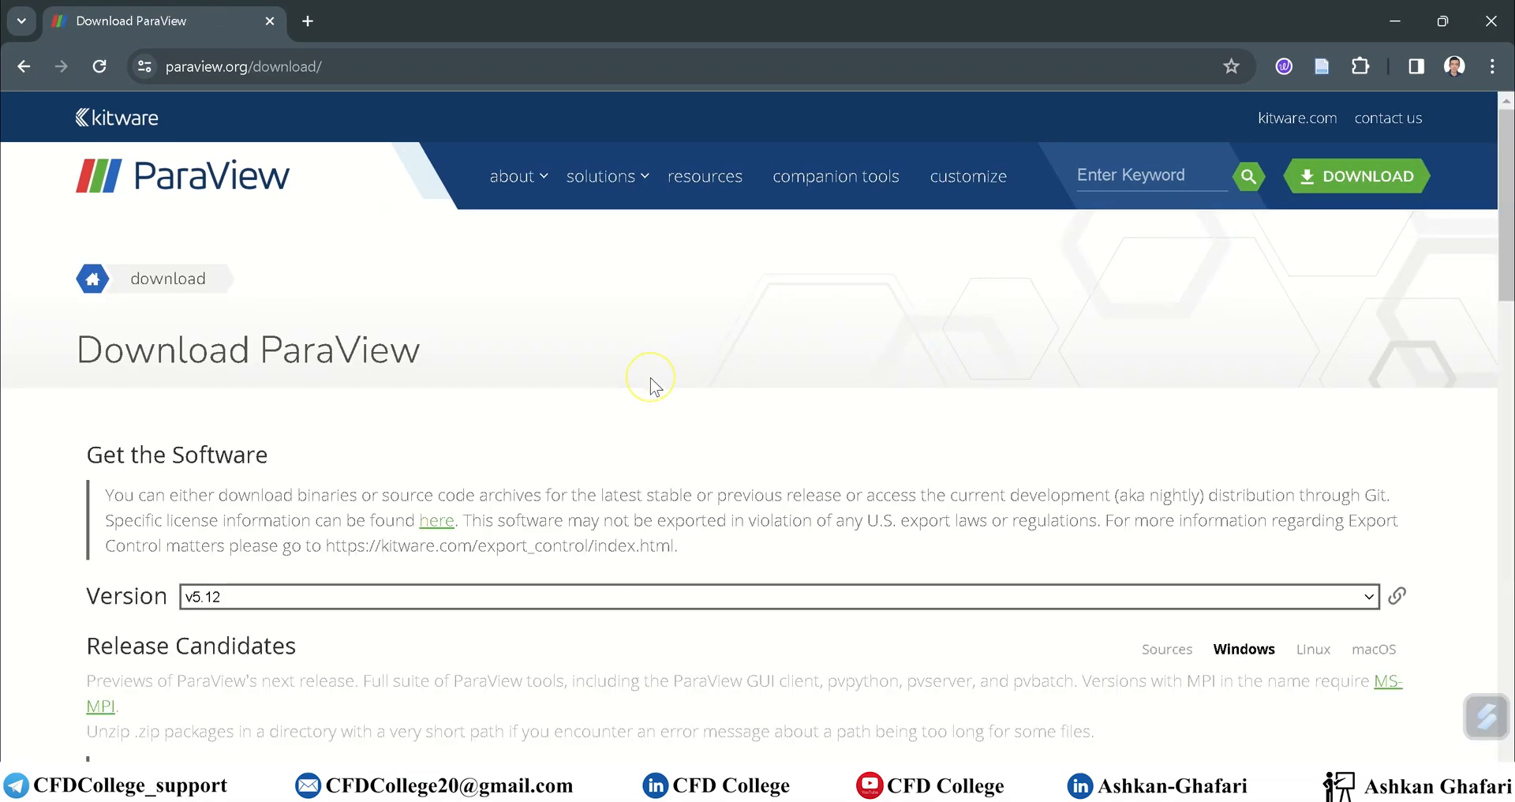
{"action": "scroll", "coordinate": [650, 385], "scroll_direction": "down", "scroll_amount": 6}
{"action": "scroll", "coordinate": [772, 375], "scroll_direction": "up", "scroll_amount": 5}
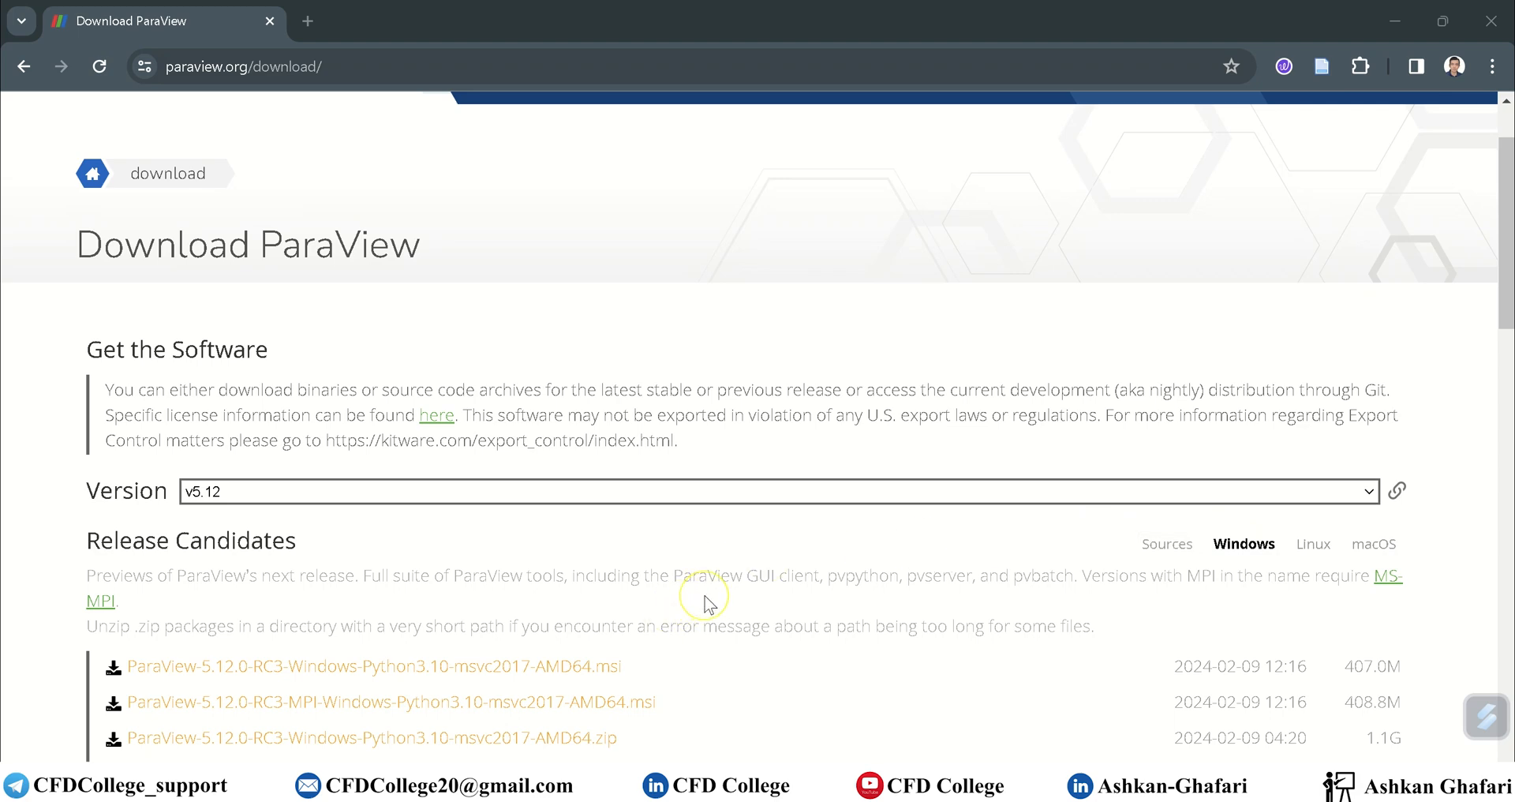
{"action": "scroll", "coordinate": [705, 602], "scroll_direction": "down", "scroll_amount": 5}
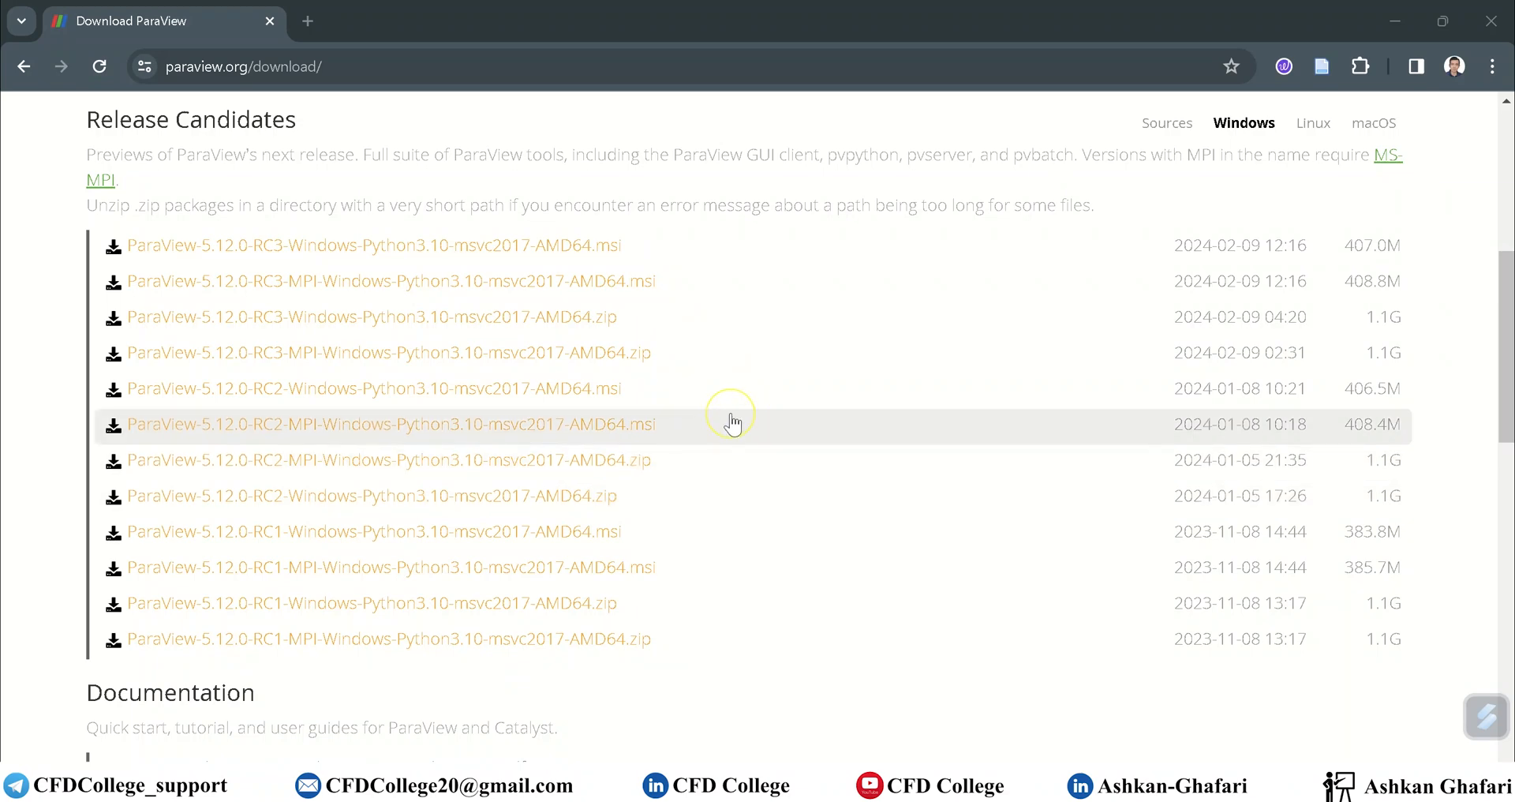
{"action": "scroll", "coordinate": [732, 418], "scroll_direction": "up", "scroll_amount": 1}
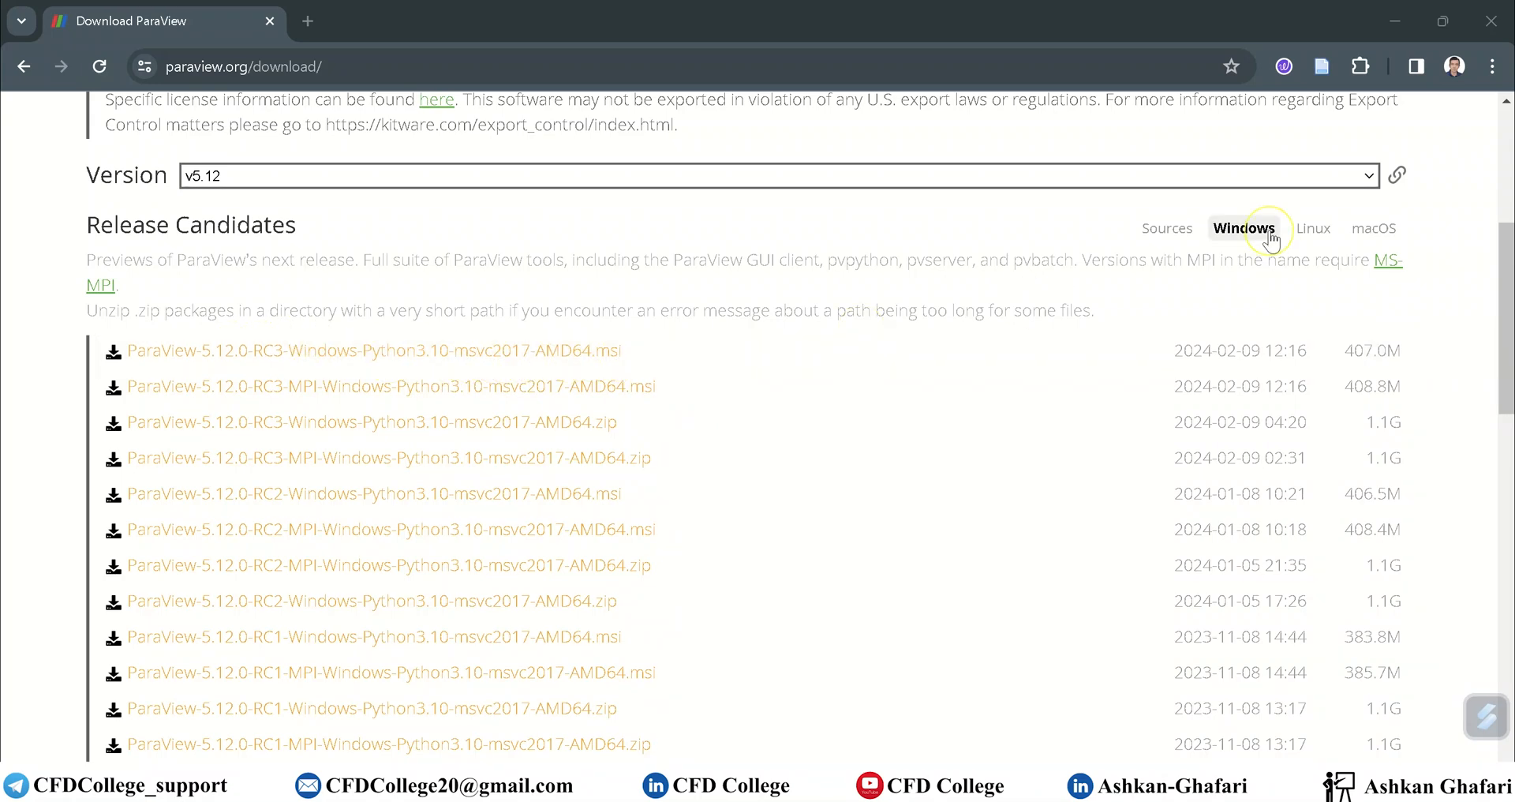
- Check the v5.12 installers offered for Linux and macOS, and return to the Windows list
{"action": "left_click", "coordinate": [1312, 228]}
{"action": "left_click", "coordinate": [1374, 228]}
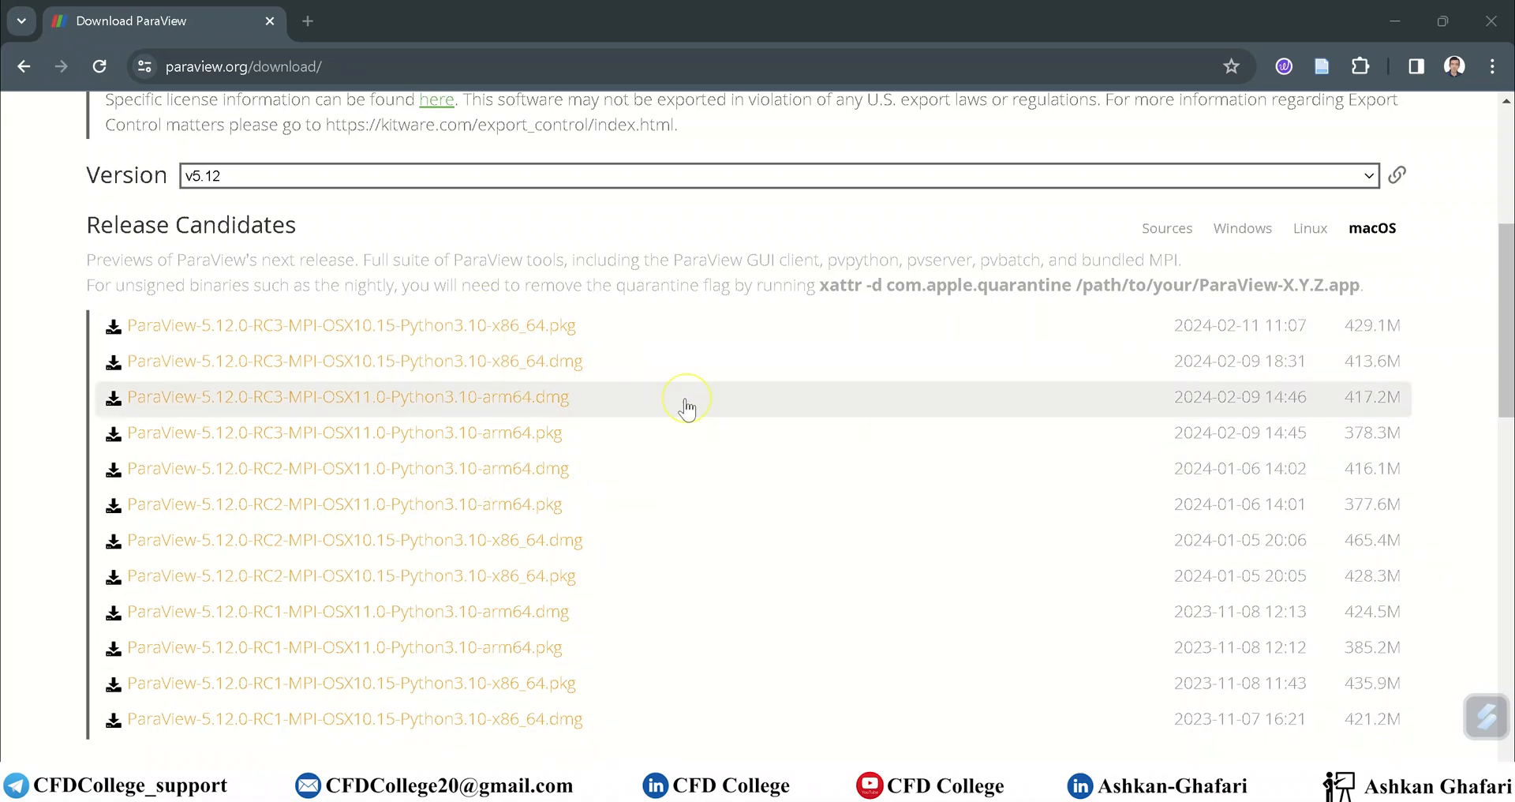
{"action": "left_click", "coordinate": [1244, 229]}
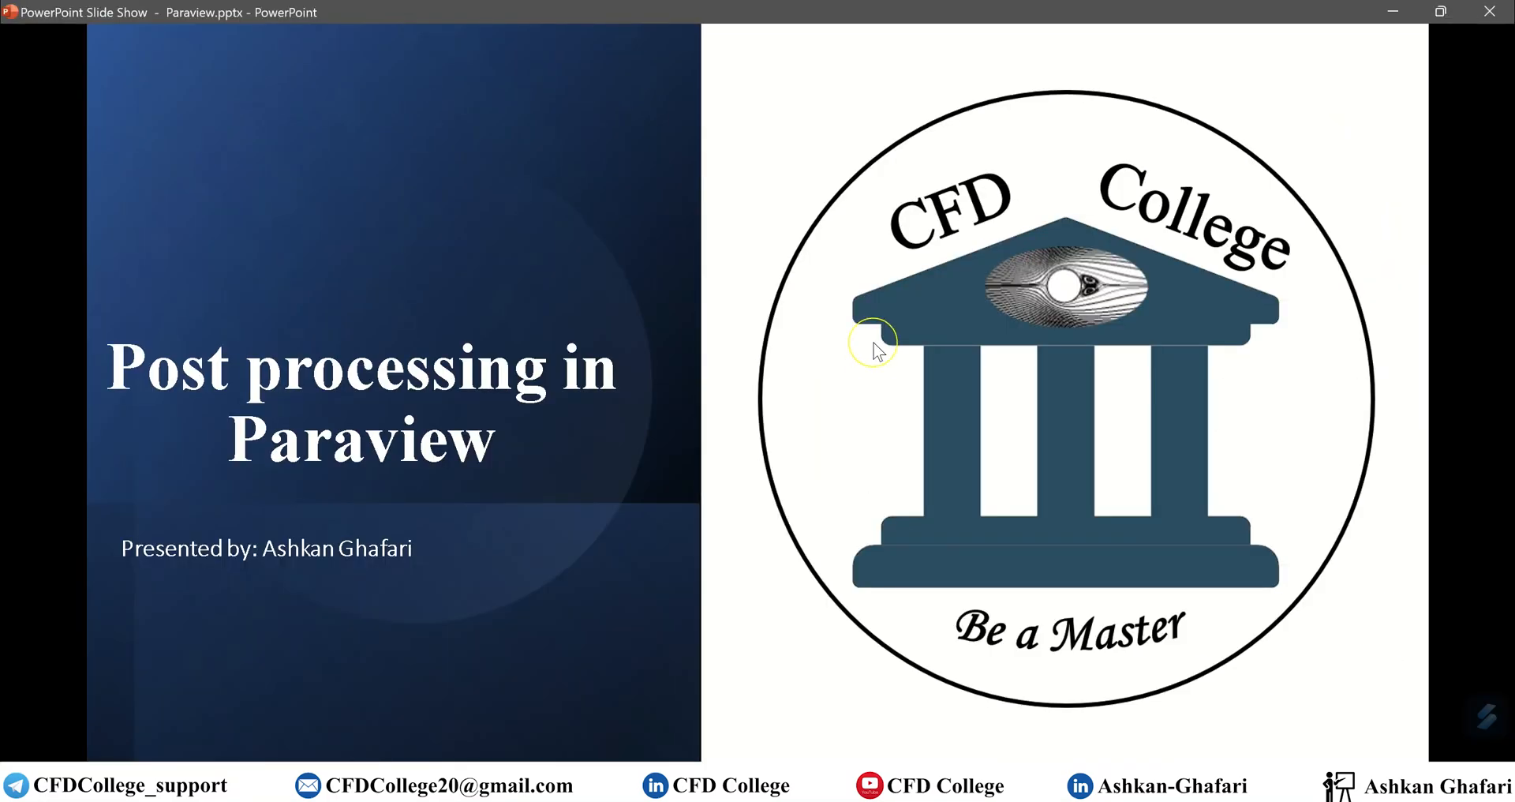
- Find ParaView with the Windows search and launch it
{"action": "key", "text": "super"}
{"action": "type", "text": "حشق"}
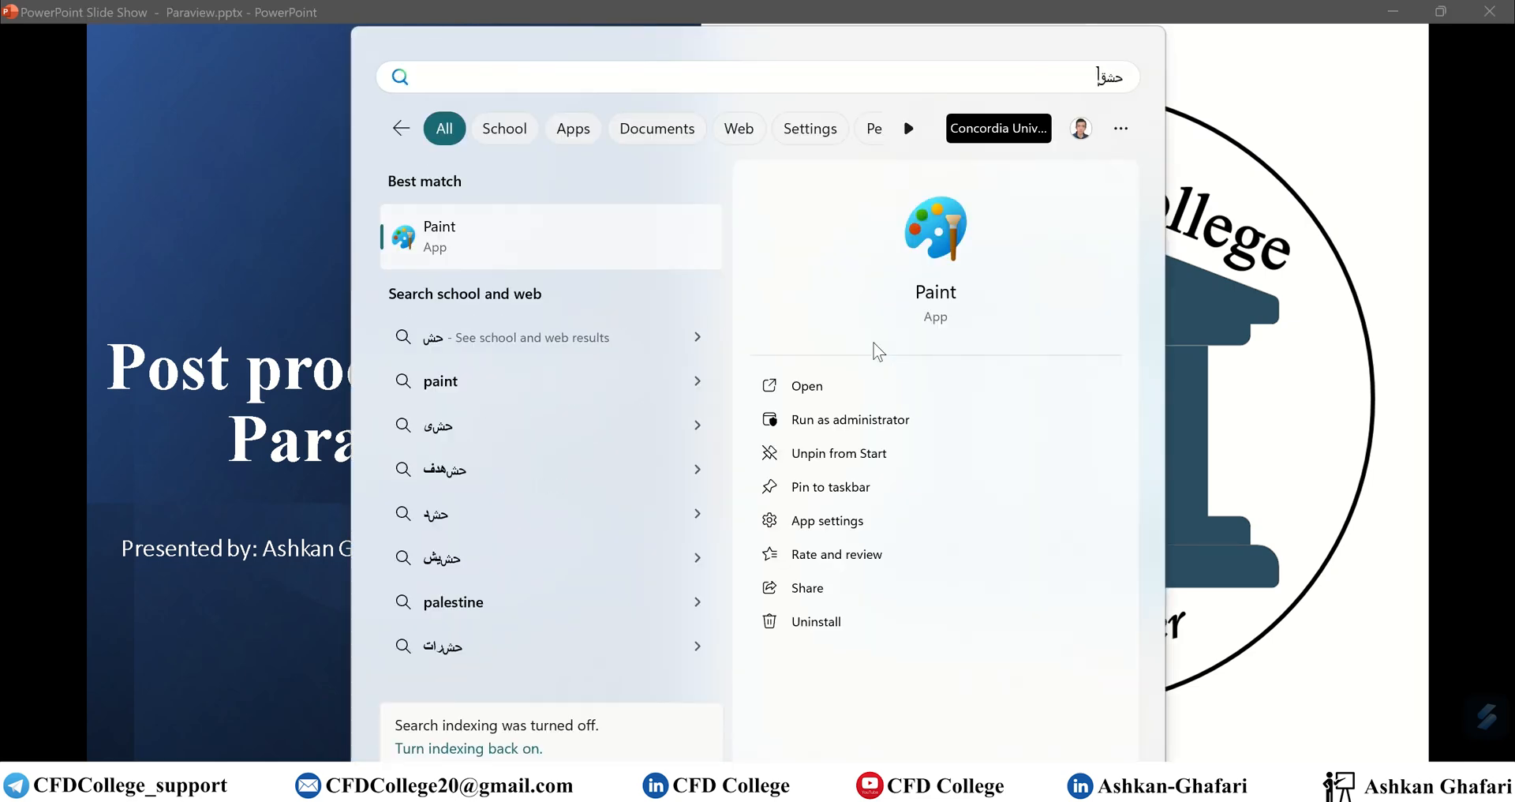
{"action": "key", "text": "BackSpace"}
{"action": "key", "text": "BackSpace"}
{"action": "key", "text": "BackSpace"}
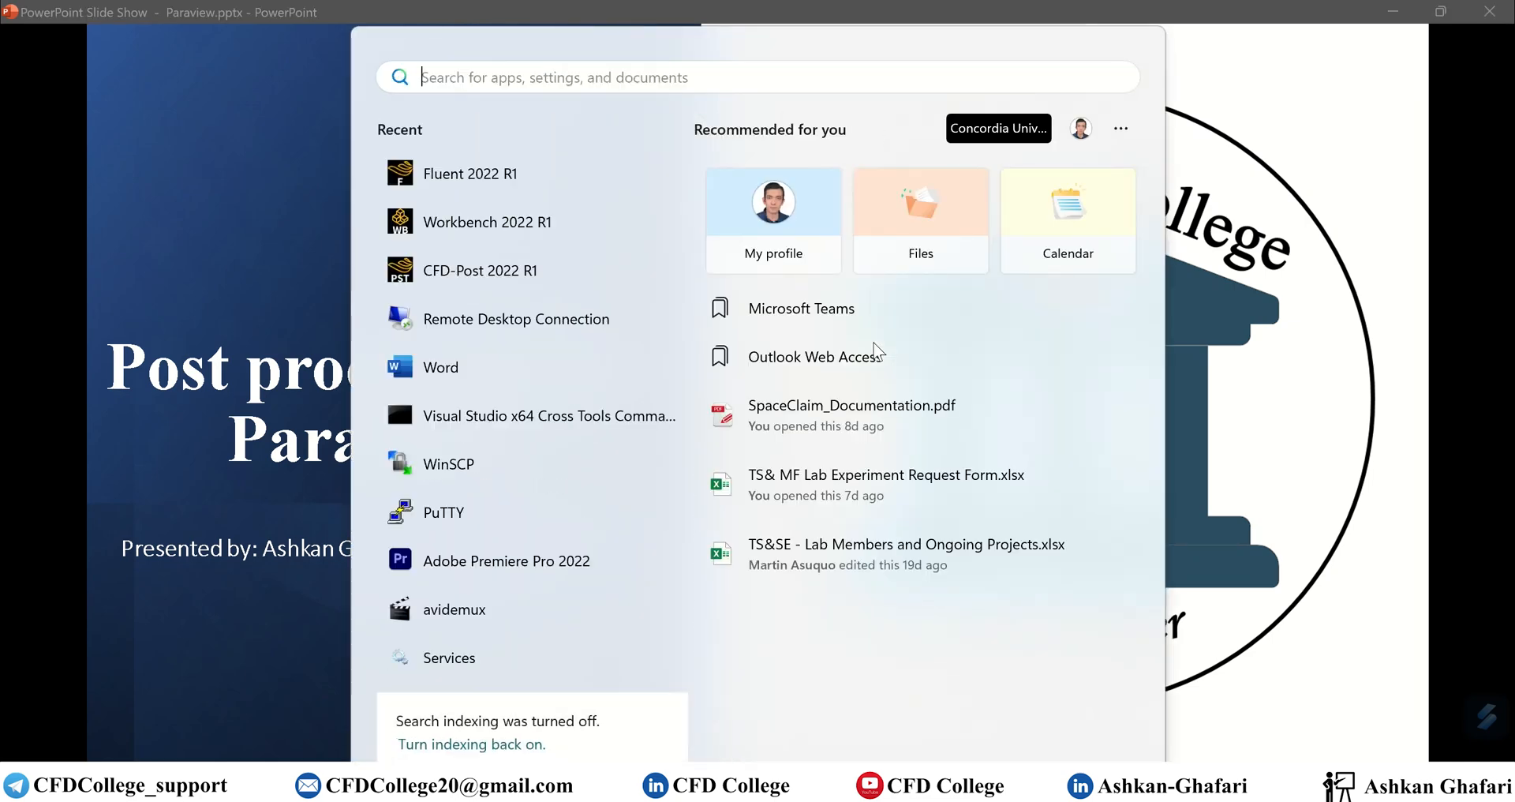
{"action": "type", "text": "pa"}
{"action": "key", "text": "Return"}
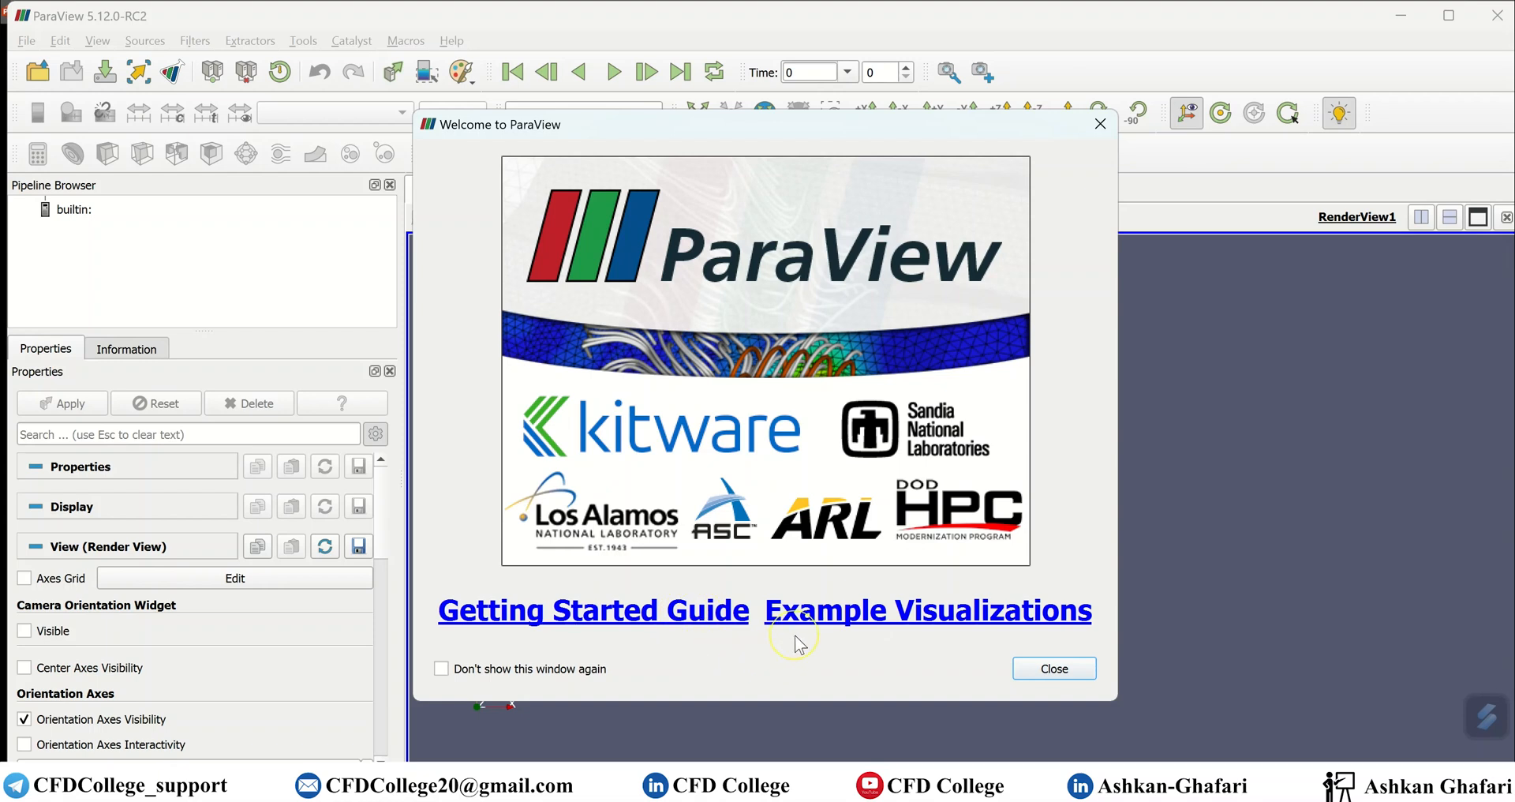
- Load the example visualization using the Clip, Stream Tracer, Tube and Glyph filters, and maximize the ParaView window
{"action": "left_click", "coordinate": [870, 623]}
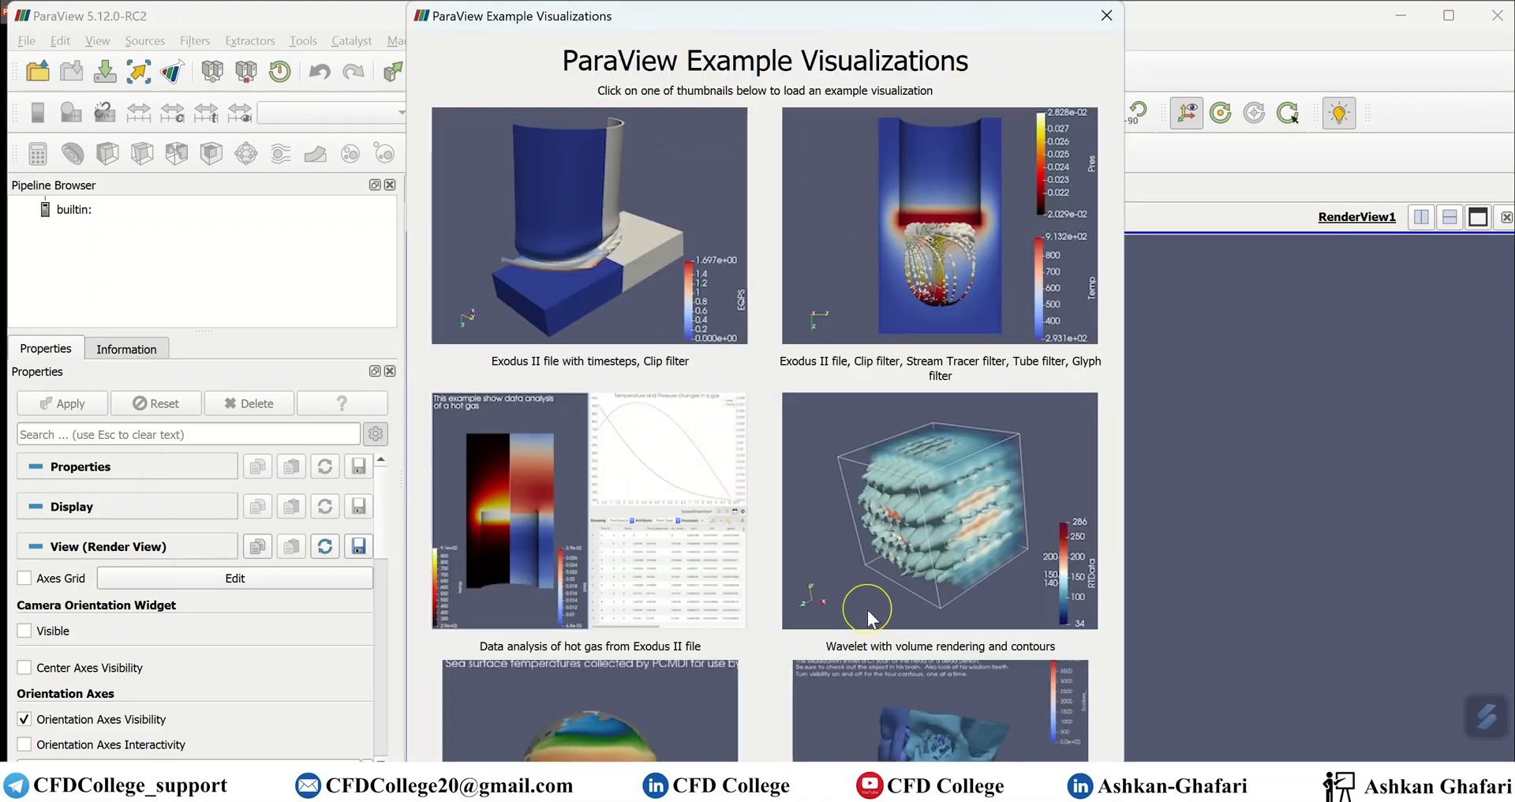
{"action": "left_click", "coordinate": [935, 254]}
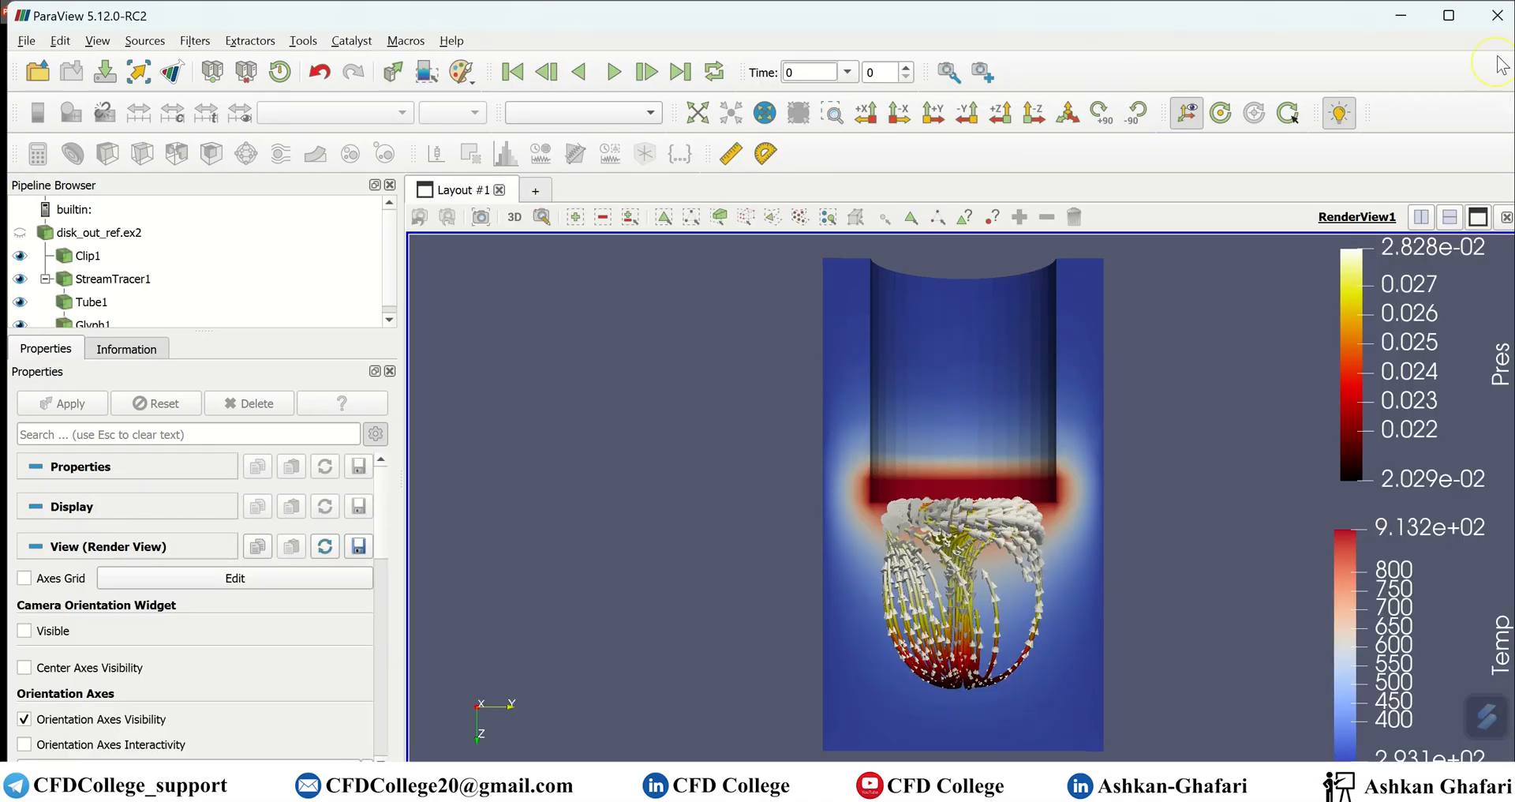
{"action": "left_click", "coordinate": [1449, 15]}
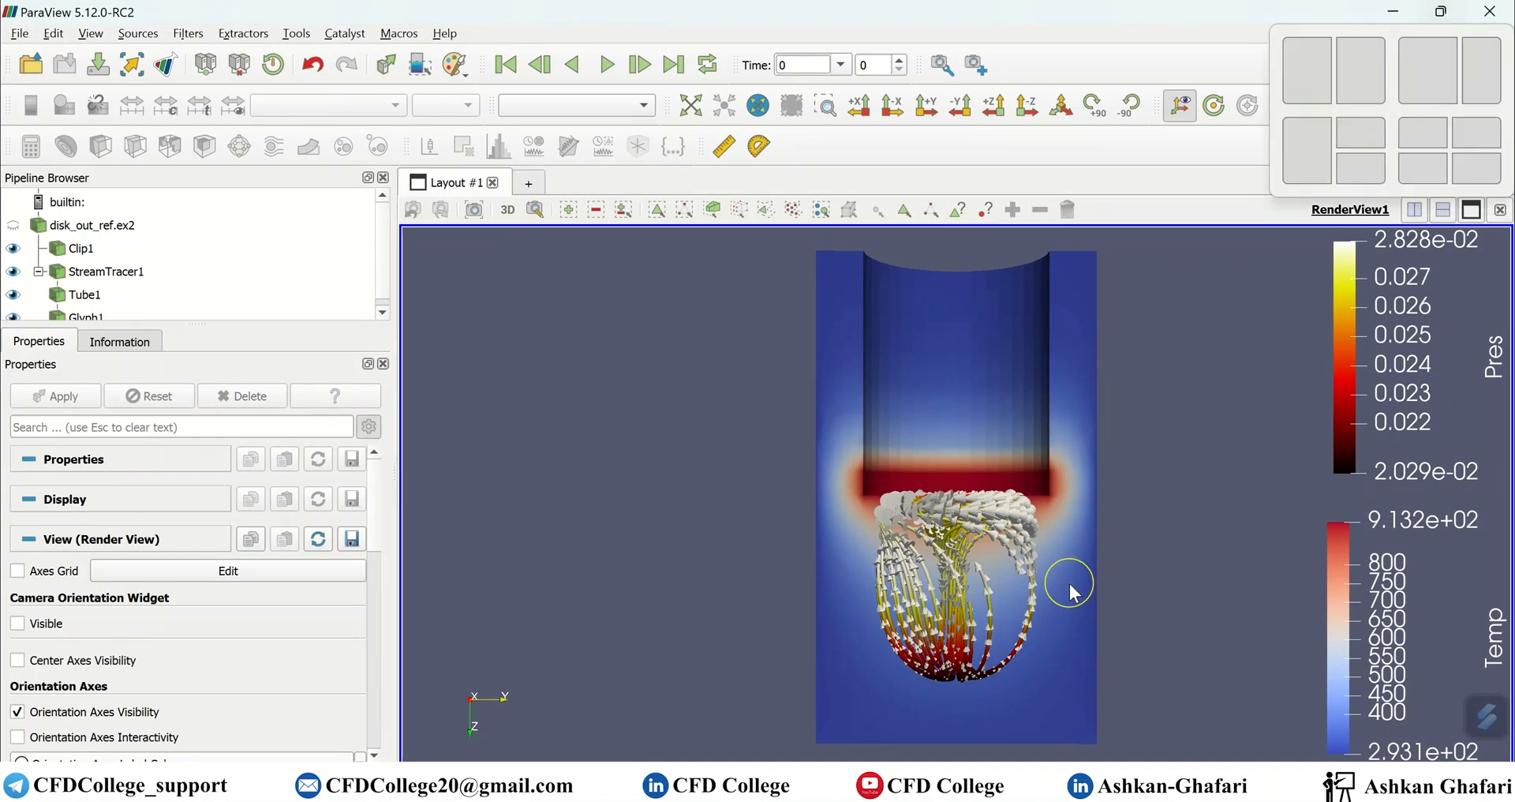
- Orbit the loaded example to inspect its clipped interior, streamlines and outer surface
{"action": "left_click_drag", "start_coordinate": [1156, 385], "coordinate": [649, 632]}
{"action": "left_click_drag", "start_coordinate": [1133, 518], "coordinate": [984, 665]}
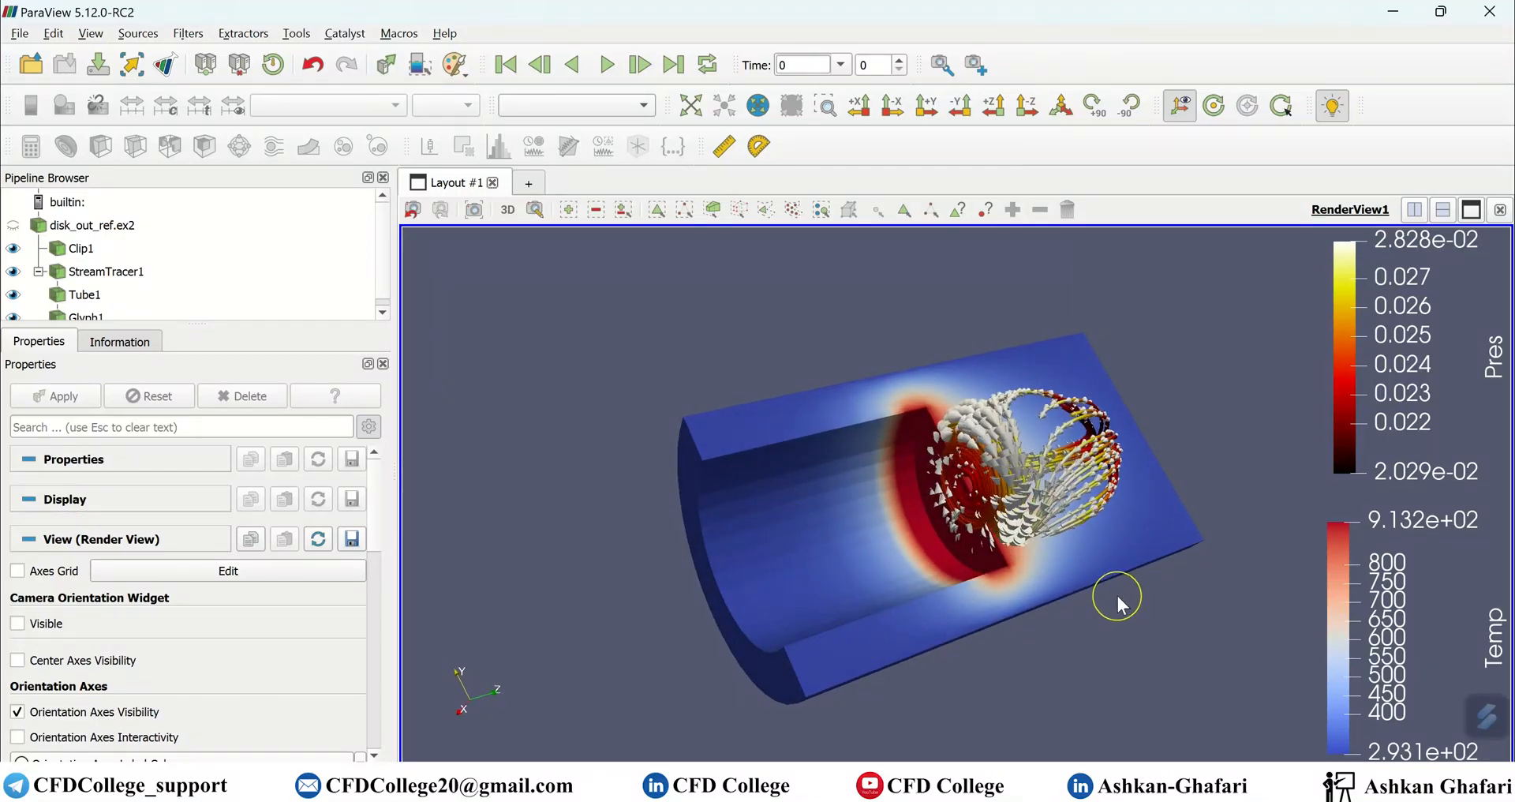
{"action": "left_click_drag", "start_coordinate": [1150, 687], "coordinate": [994, 388]}
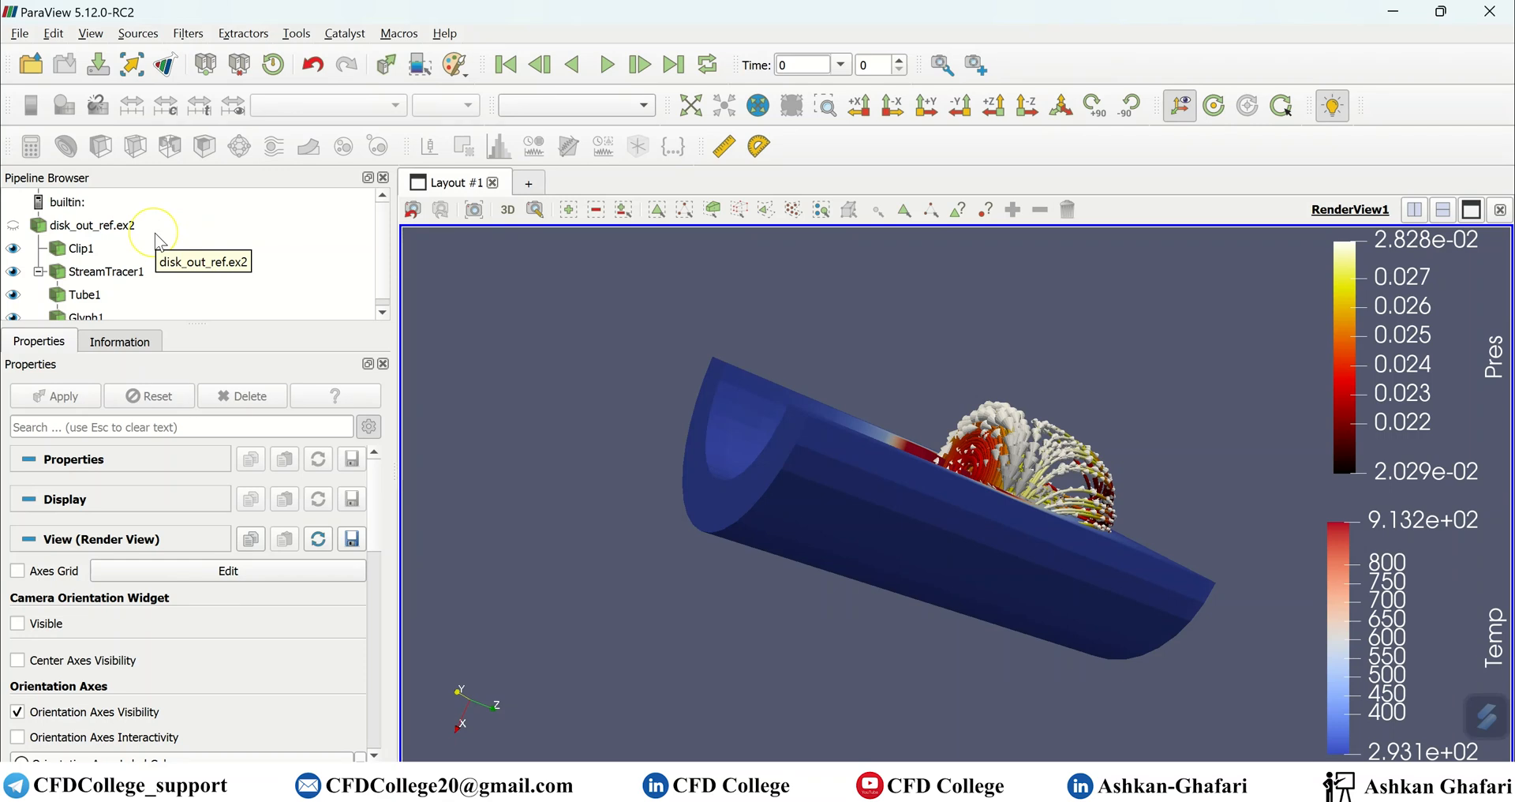
- Look through the sources and filters that make up the pipeline of disk_out_ref.ex2
{"action": "left_click", "coordinate": [850, 780]}
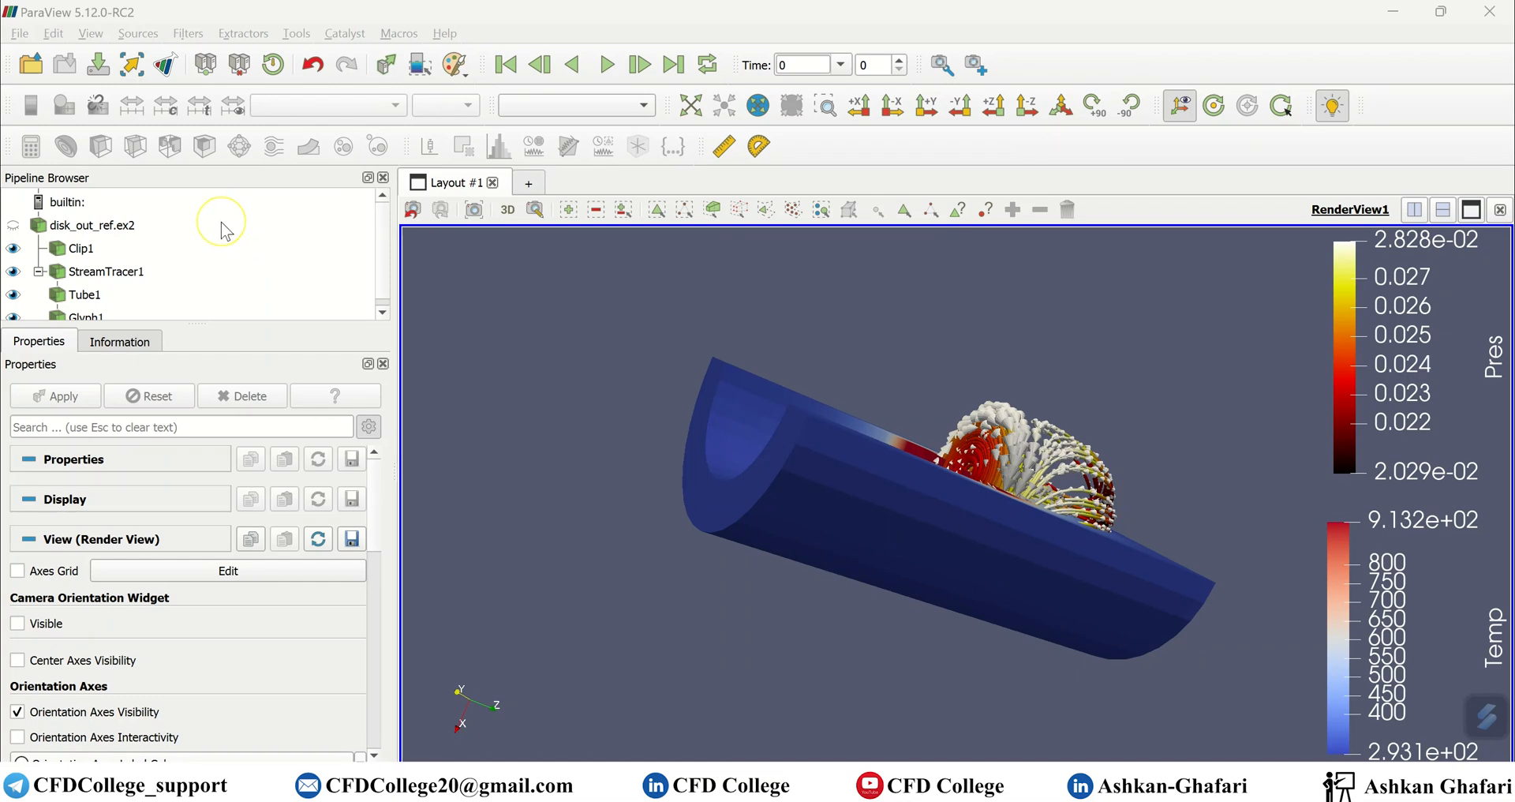
{"action": "scroll", "coordinate": [212, 243], "scroll_direction": "down", "scroll_amount": 1}
{"action": "scroll", "coordinate": [211, 242], "scroll_direction": "up", "scroll_amount": 1}
{"action": "scroll", "coordinate": [209, 243], "scroll_direction": "down", "scroll_amount": 1}
{"action": "scroll", "coordinate": [245, 272], "scroll_direction": "up", "scroll_amount": 1}
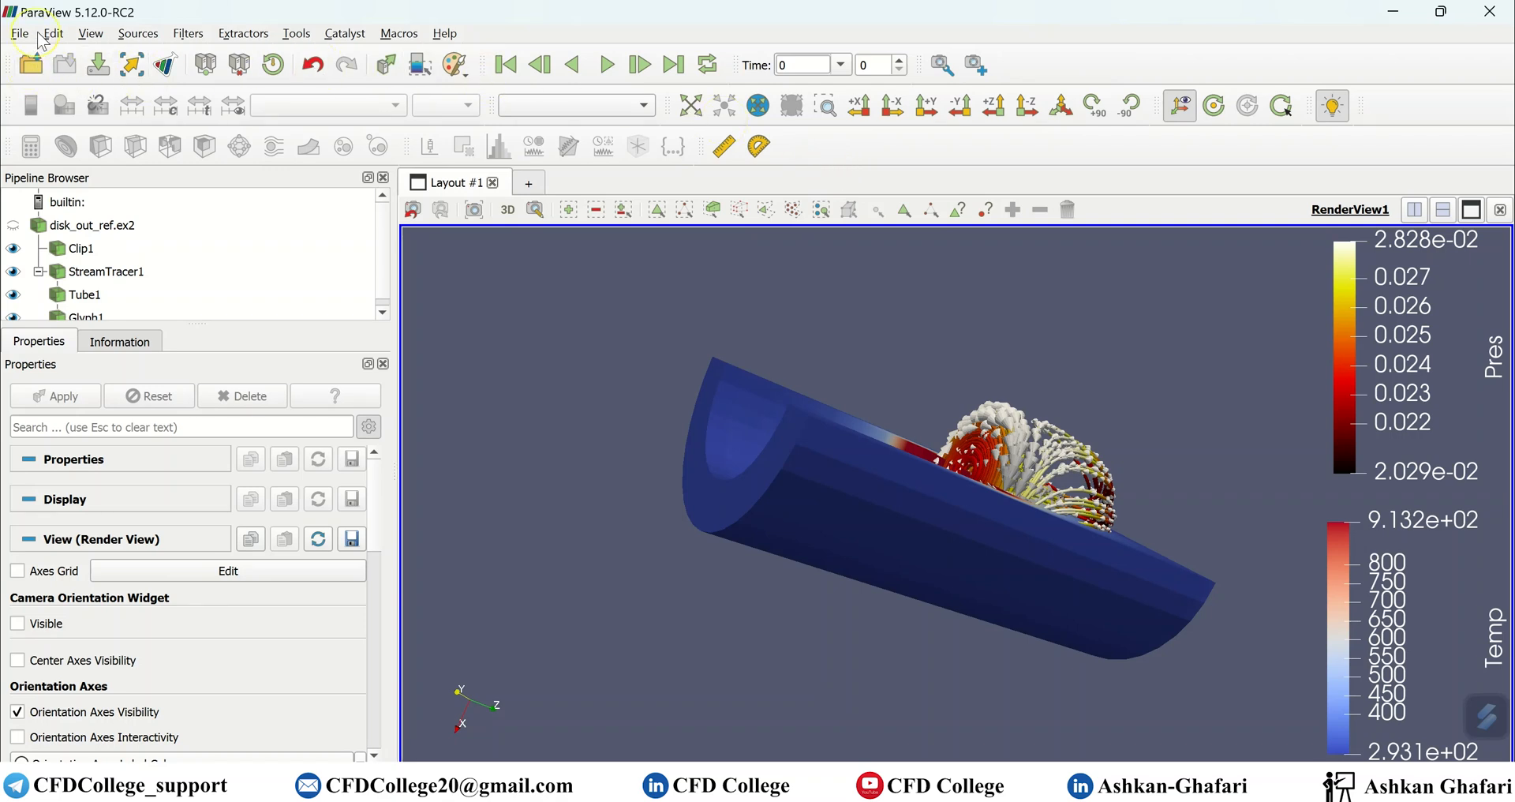
{"action": "left_click", "coordinate": [194, 38]}
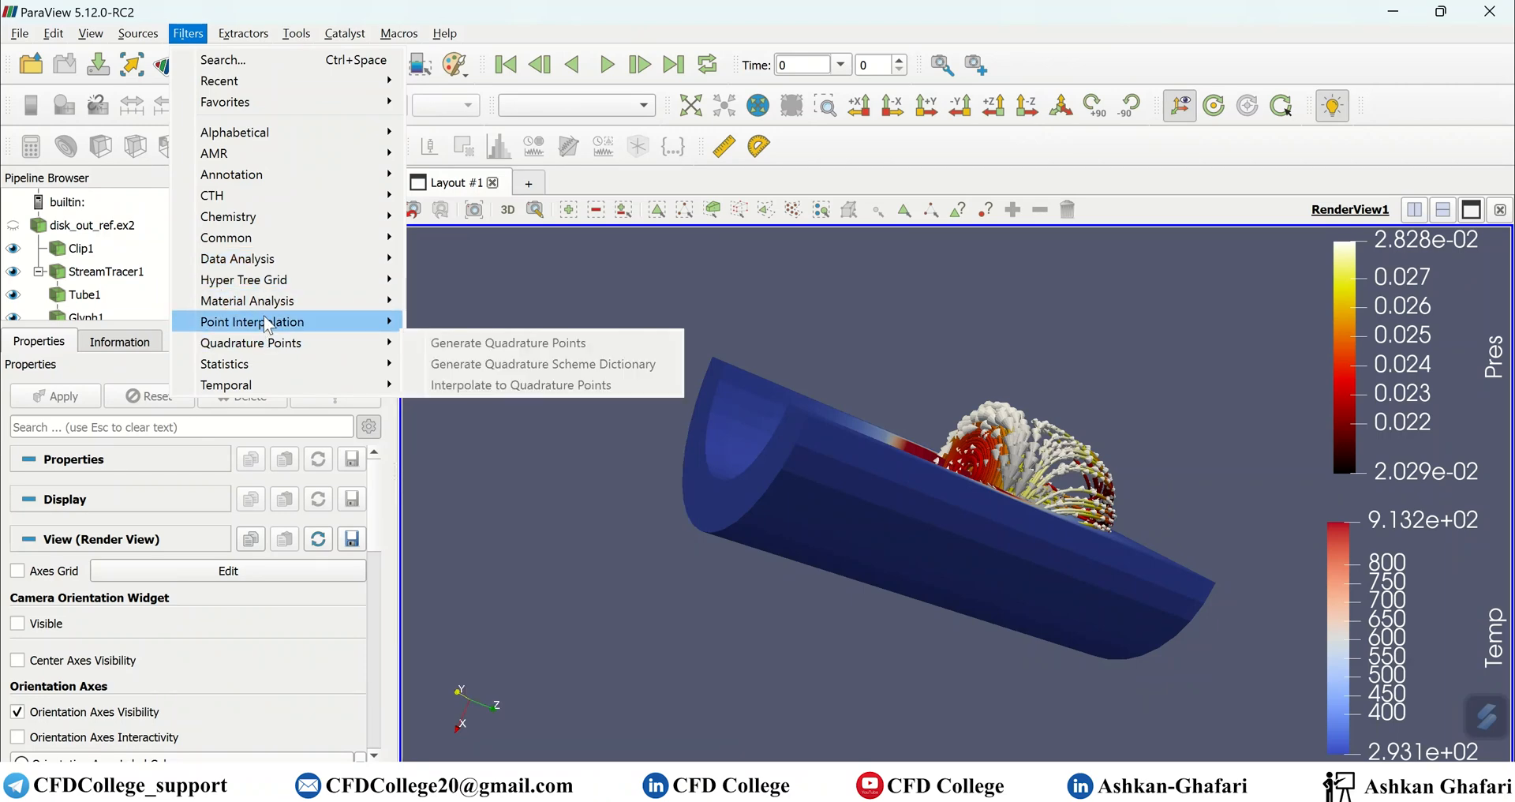
{"action": "mouse_move", "coordinate": [281, 134]}
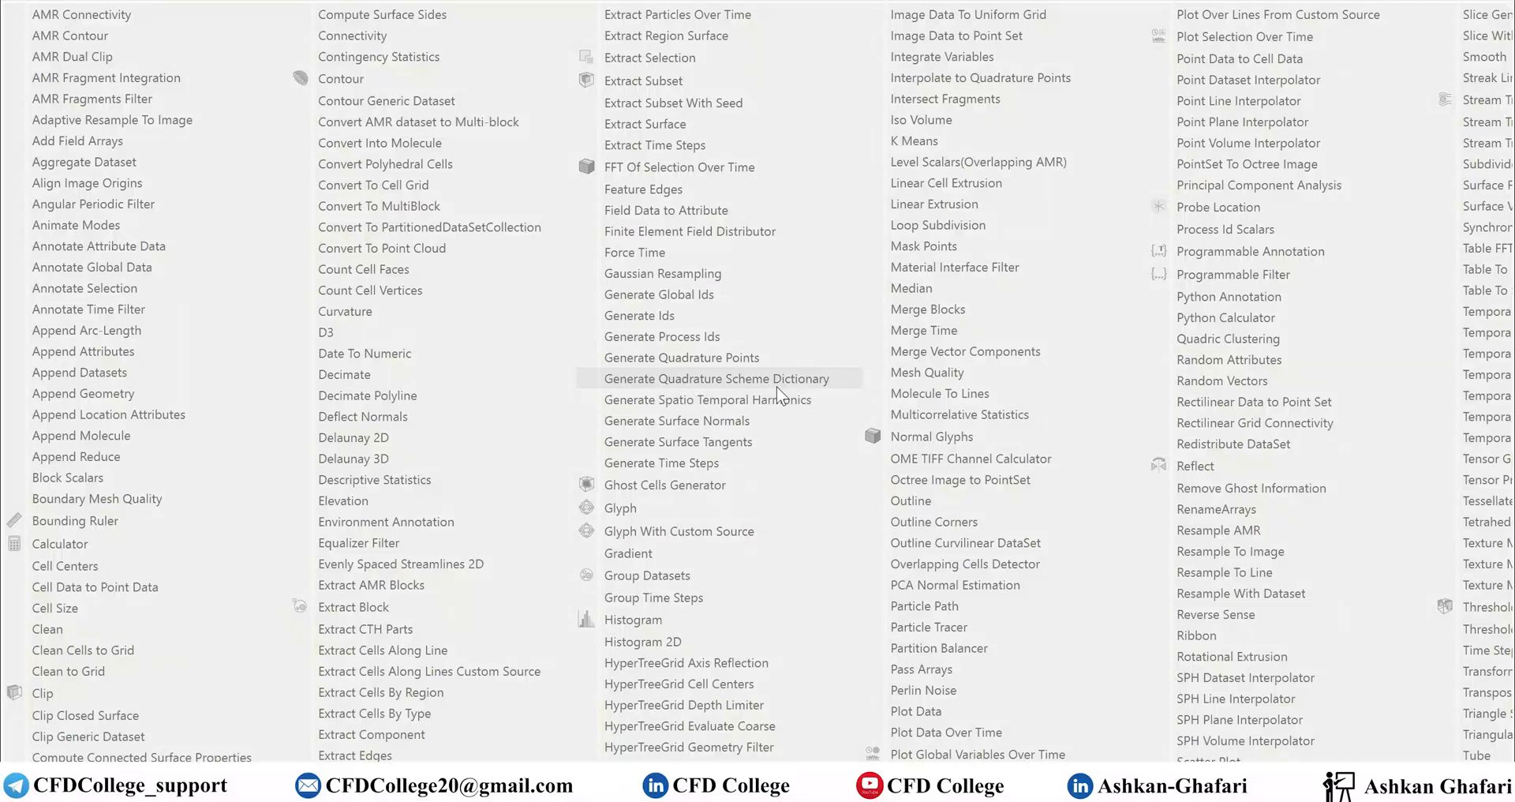
{"action": "key", "text": "Escape"}
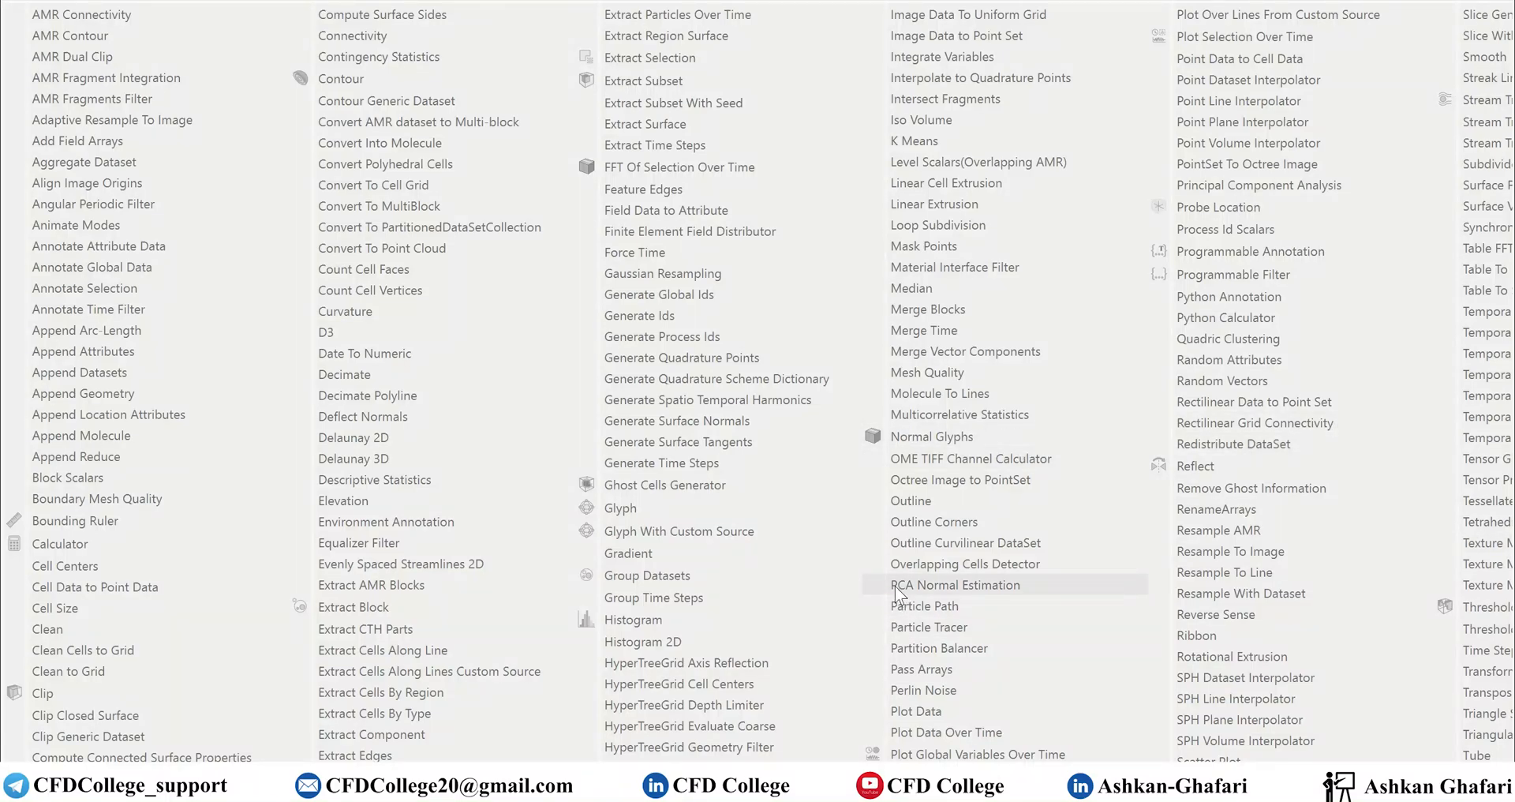
{"action": "key", "text": "Escape"}
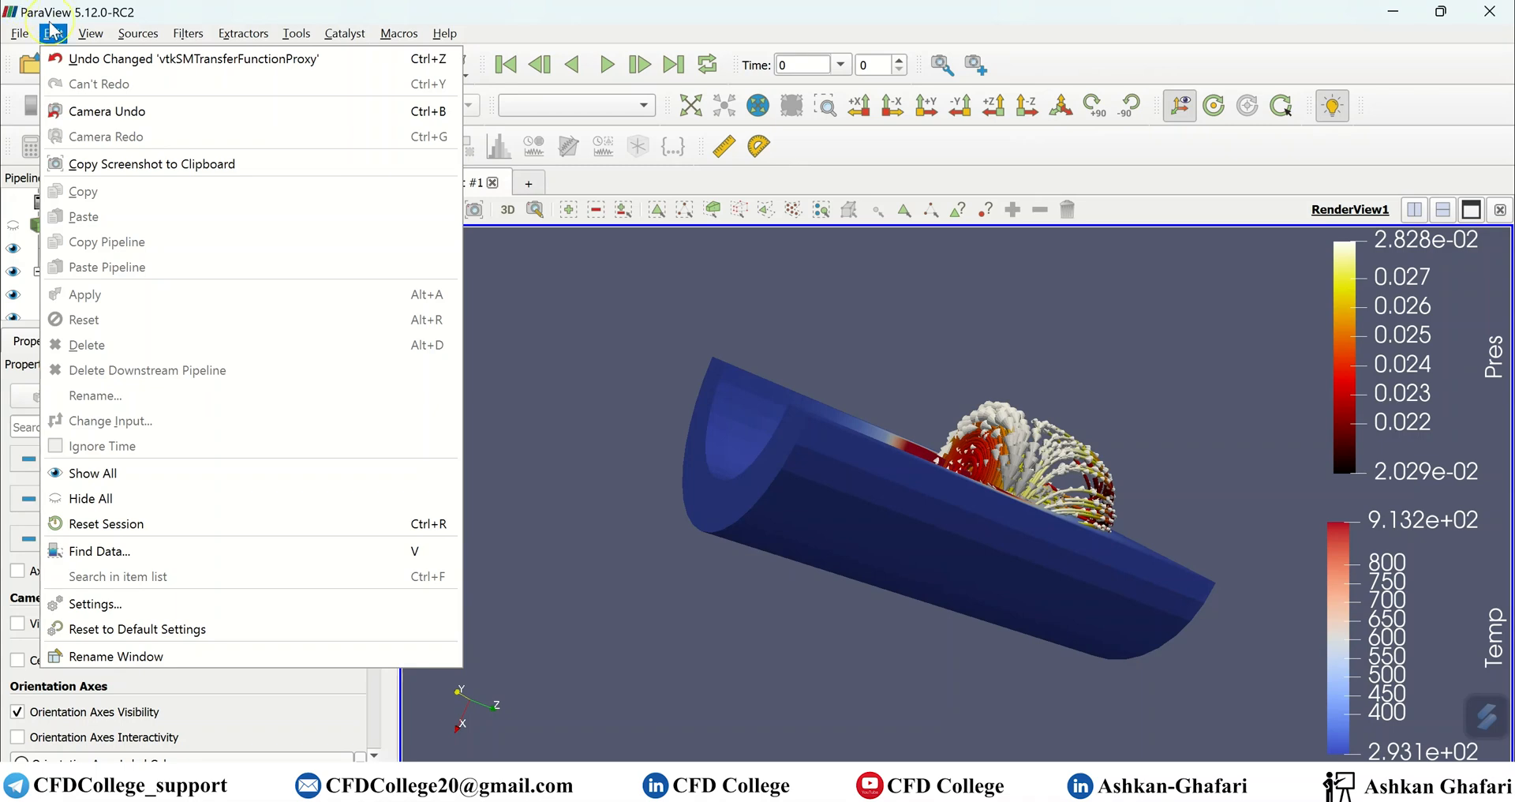
{"action": "mouse_move", "coordinate": [26, 34]}
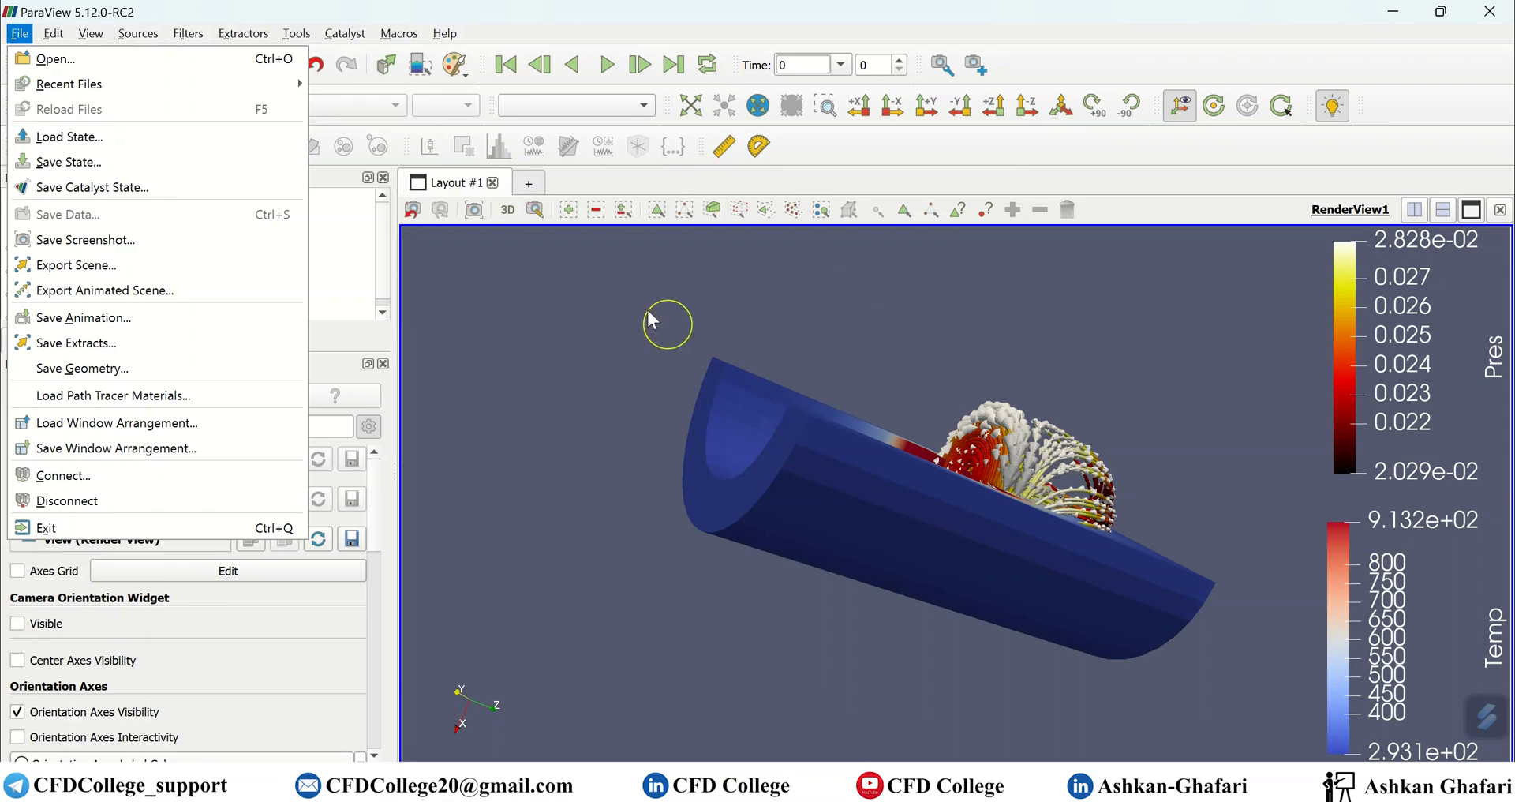
{"action": "left_click", "coordinate": [1030, 169]}
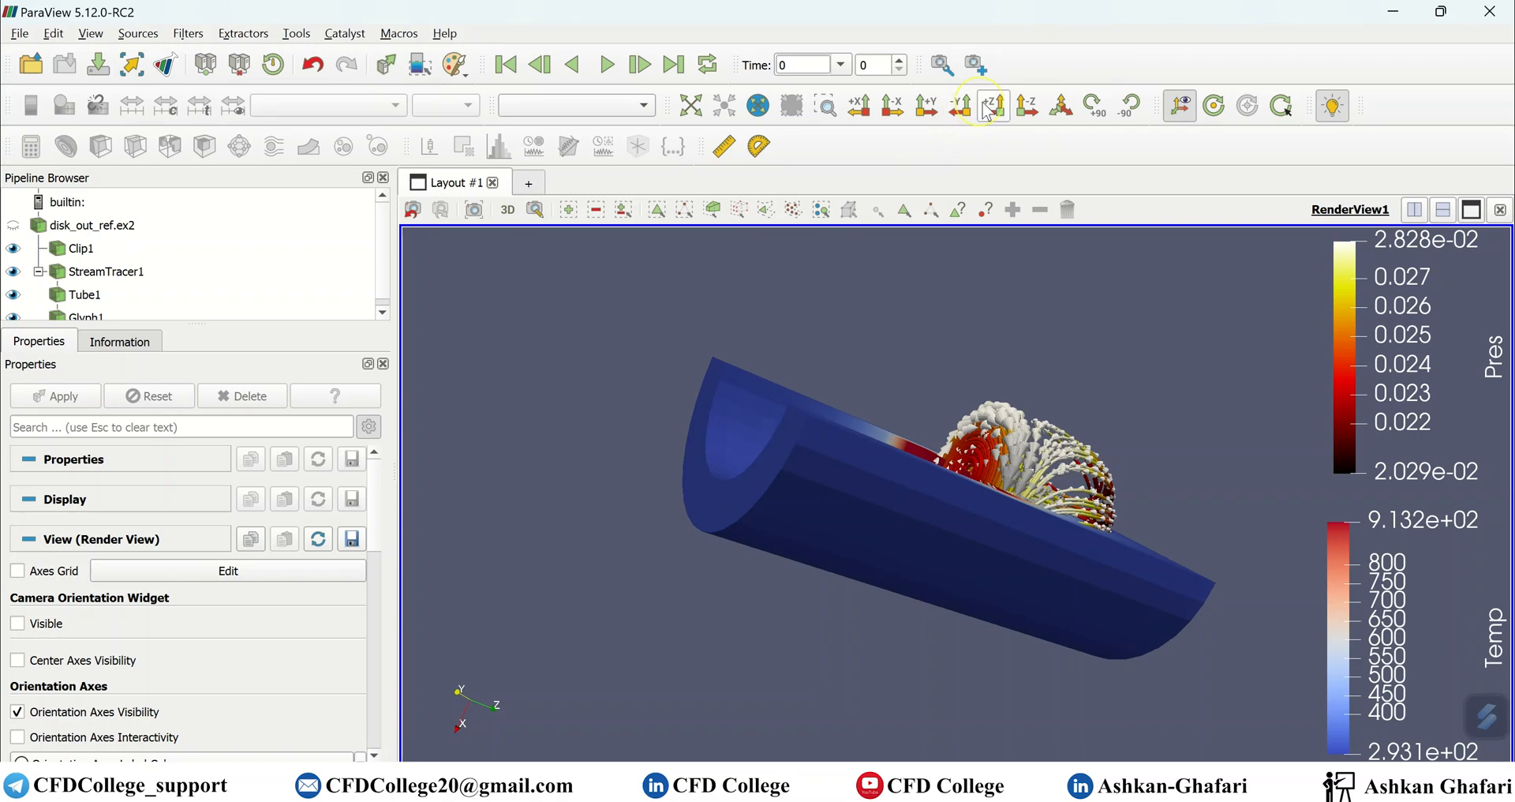
- View the model along the -Z and +Y directions and roll the camera by -90 degrees twice
{"action": "left_click", "coordinate": [1027, 112]}
{"action": "left_click", "coordinate": [1026, 112]}
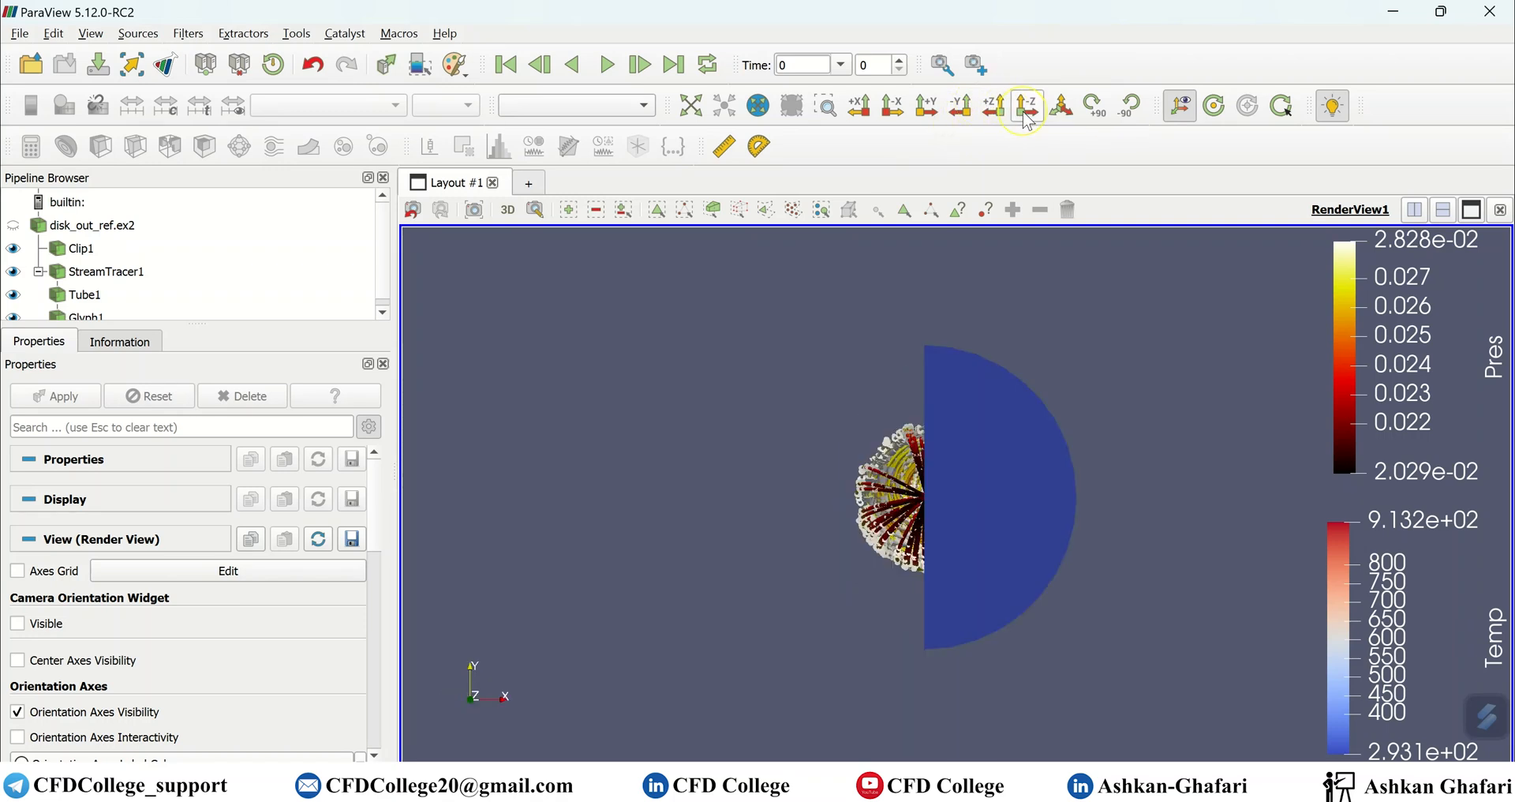
{"action": "left_click", "coordinate": [927, 109]}
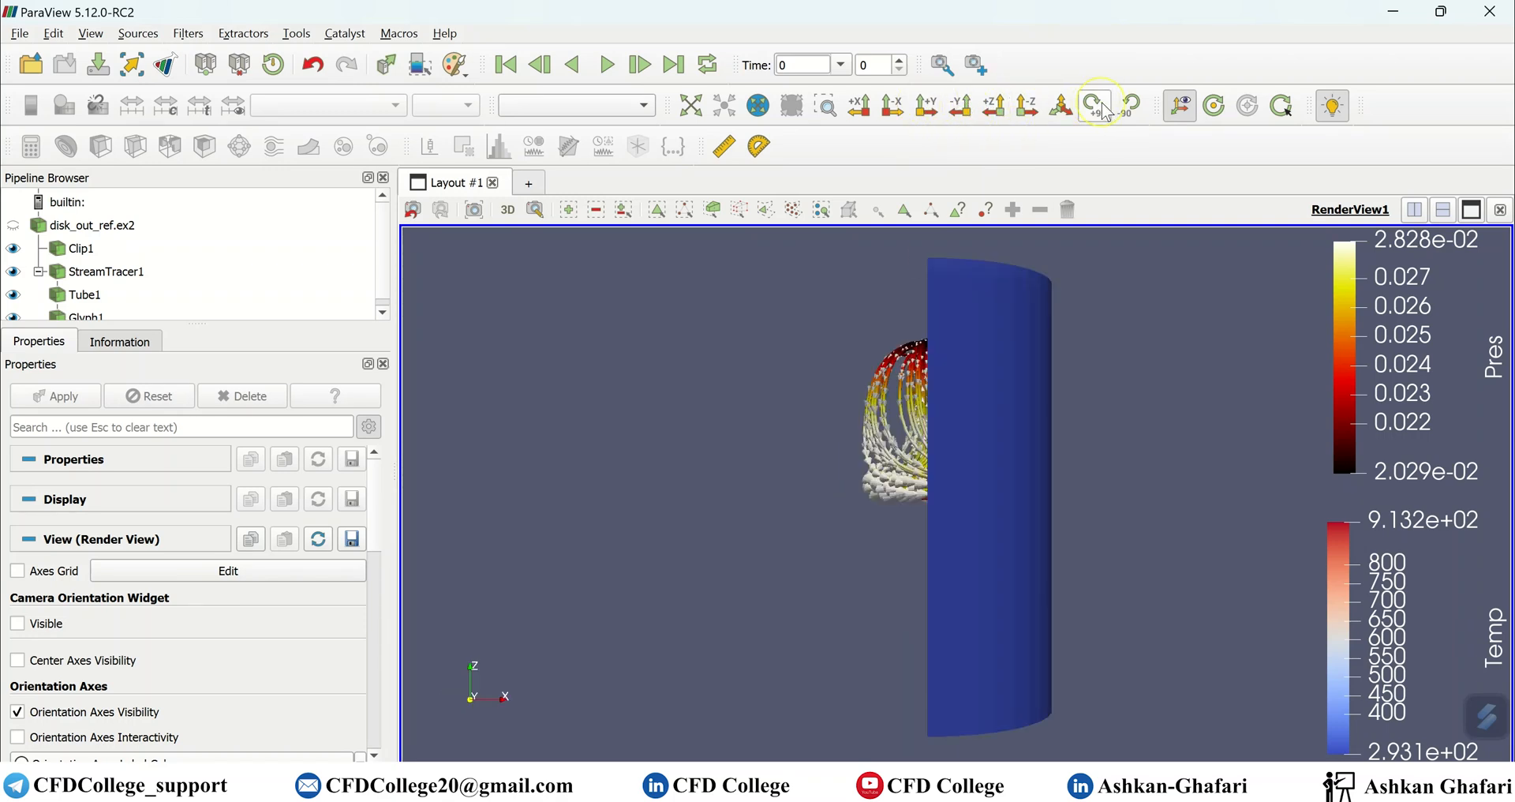
{"action": "left_click", "coordinate": [1131, 112]}
{"action": "left_click", "coordinate": [1132, 113]}
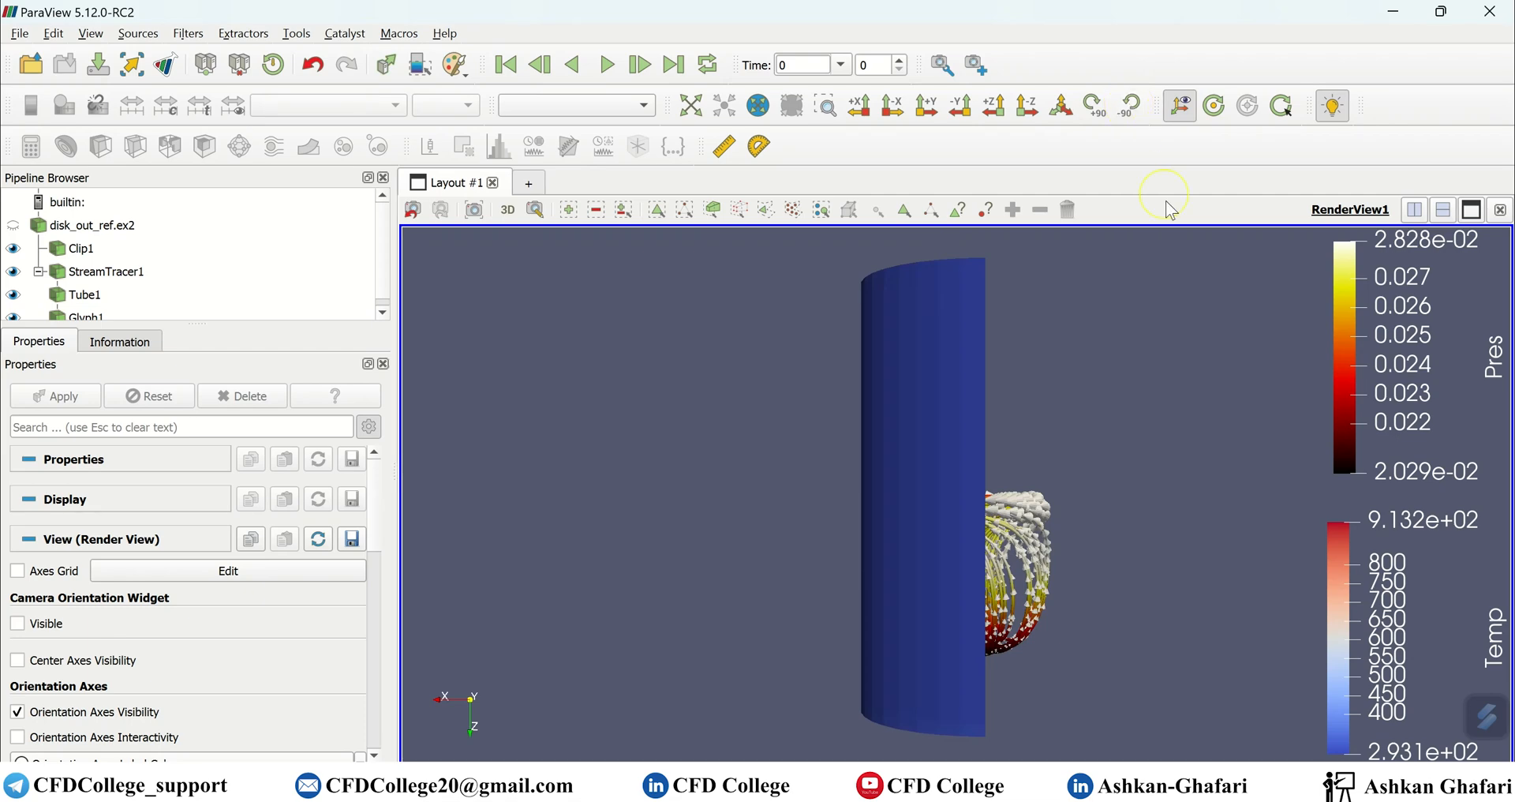
- Rotate the model freely to examine the streamlines and the half cylinder from several angles
{"action": "left_click_drag", "start_coordinate": [1106, 431], "coordinate": [532, 501]}
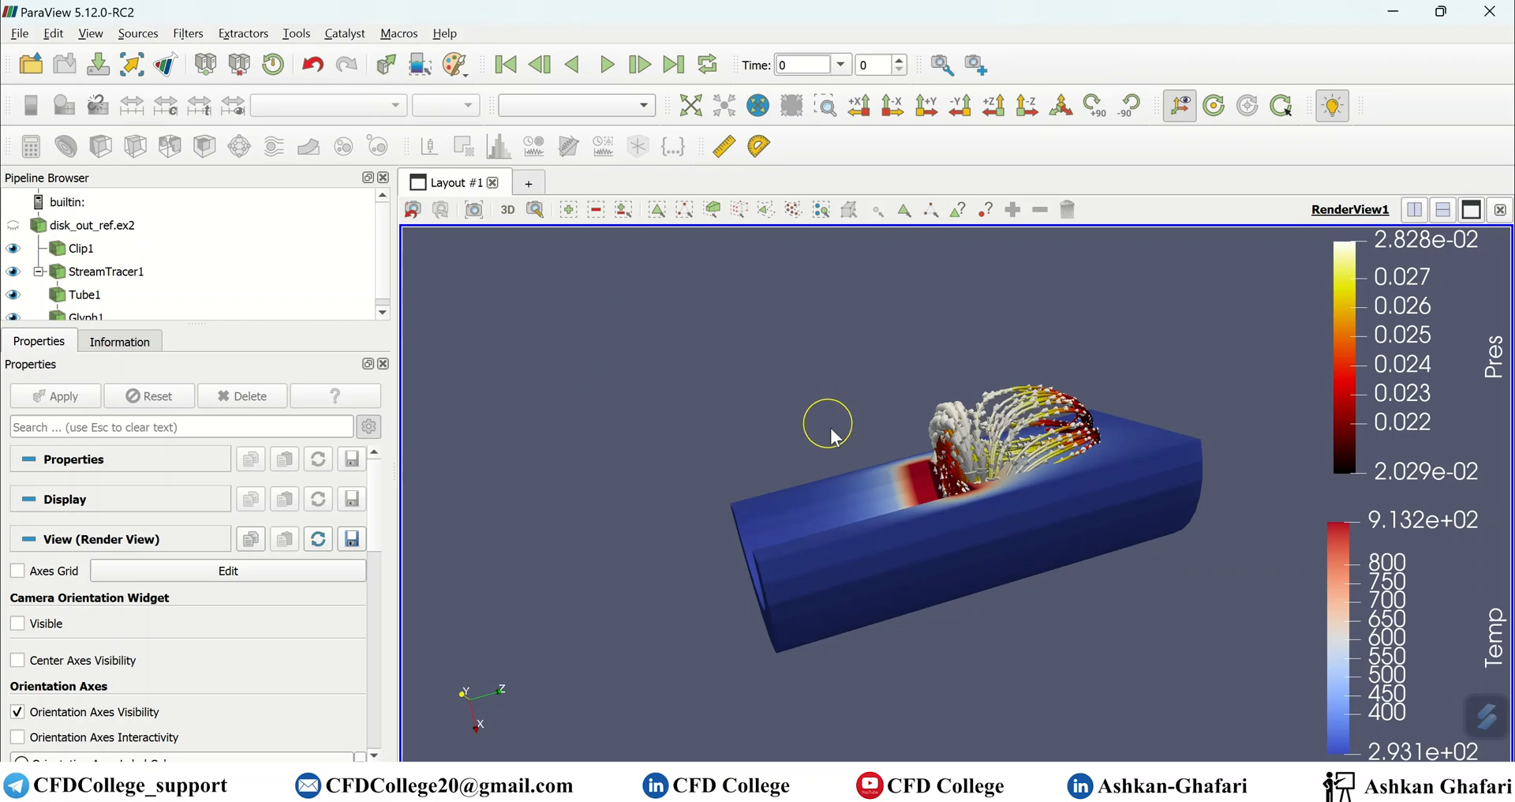
{"action": "left_click_drag", "start_coordinate": [1109, 374], "coordinate": [1000, 521]}
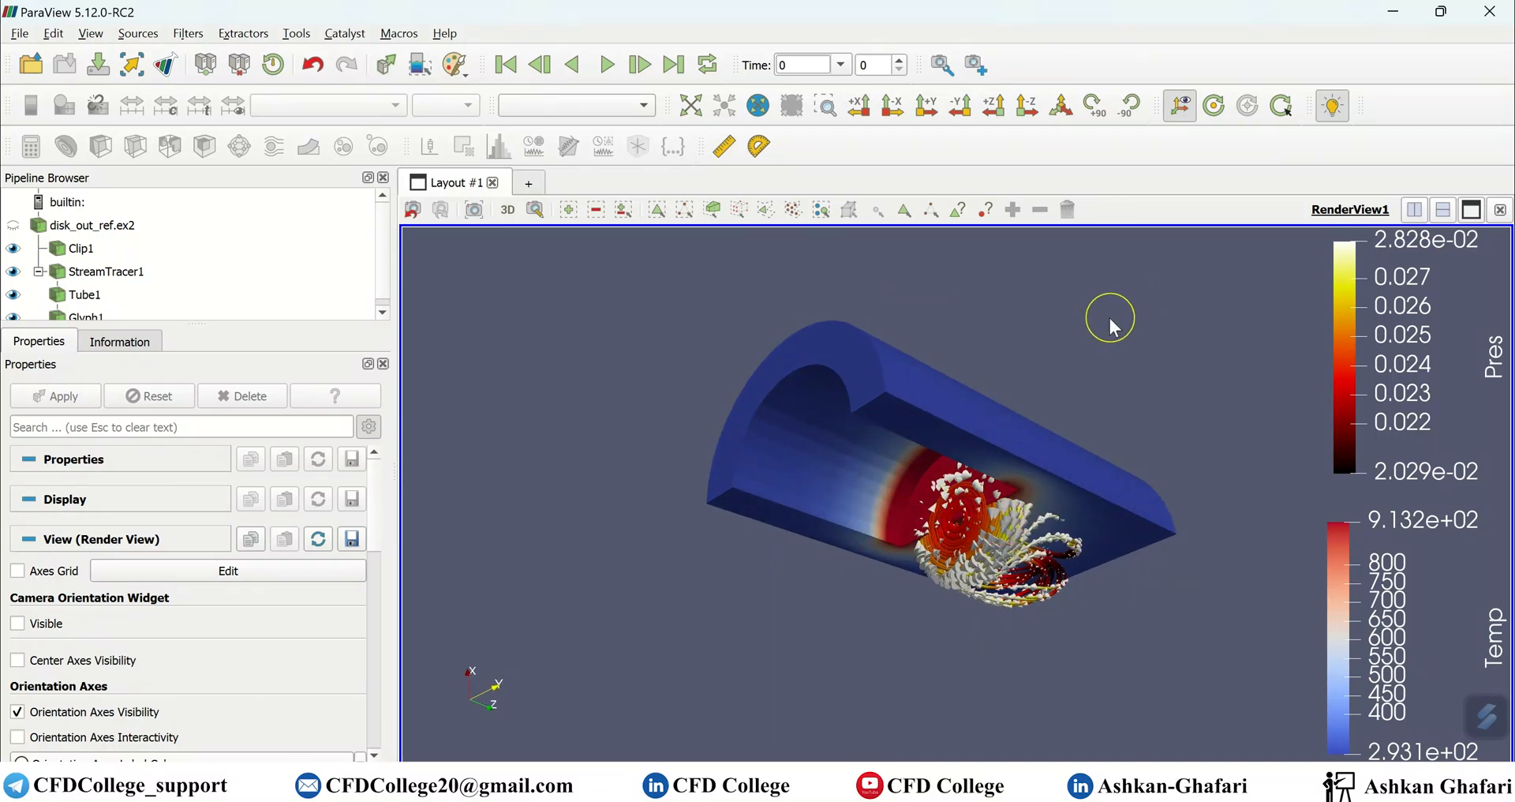
{"action": "left_click_drag", "start_coordinate": [1106, 321], "coordinate": [664, 435]}
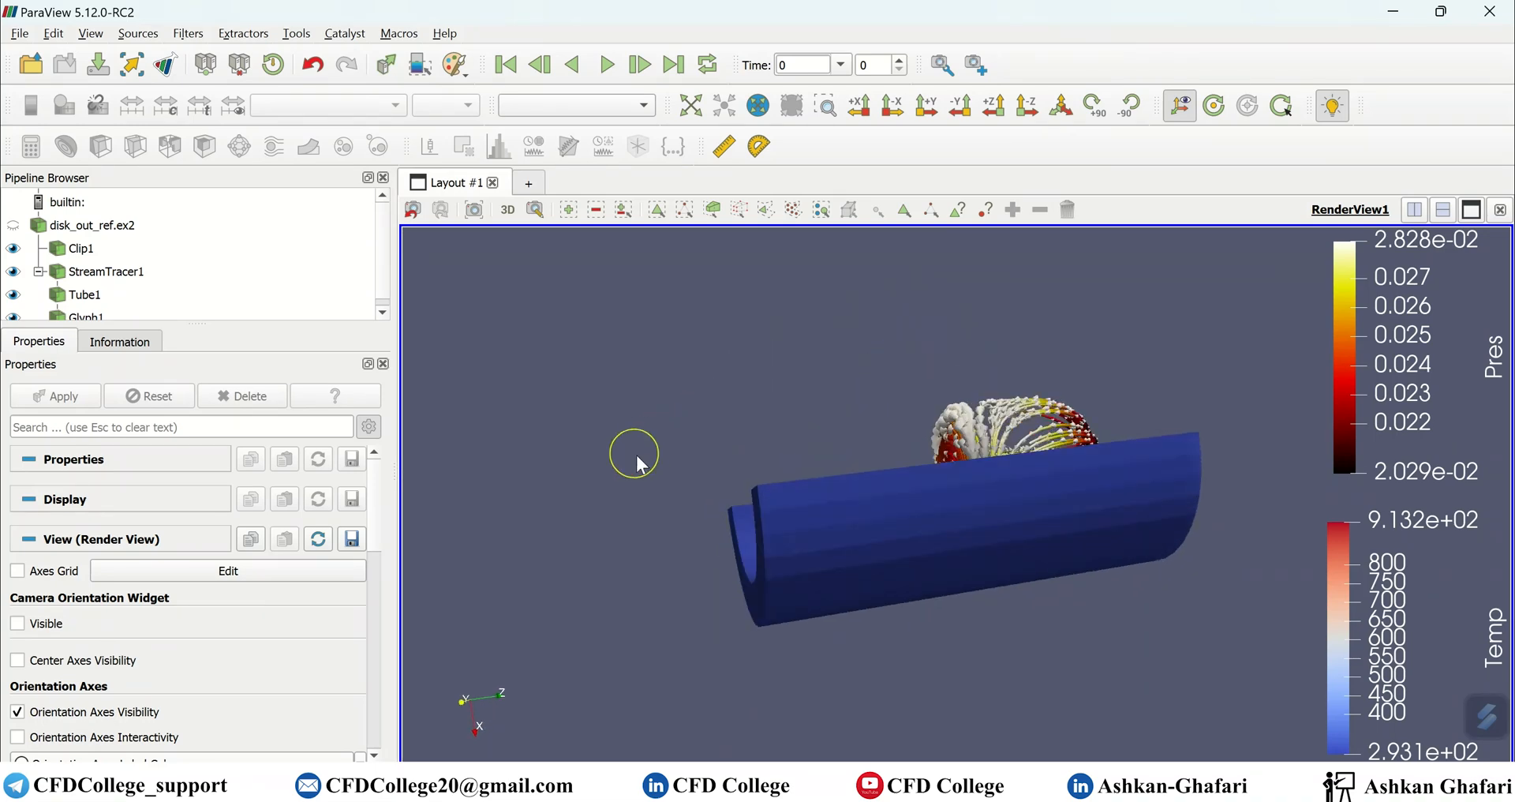
- Compare the standard views along -Y, +Y and -X, finishing with the camera looking along +X
{"action": "left_click", "coordinate": [973, 115]}
{"action": "left_click", "coordinate": [974, 115]}
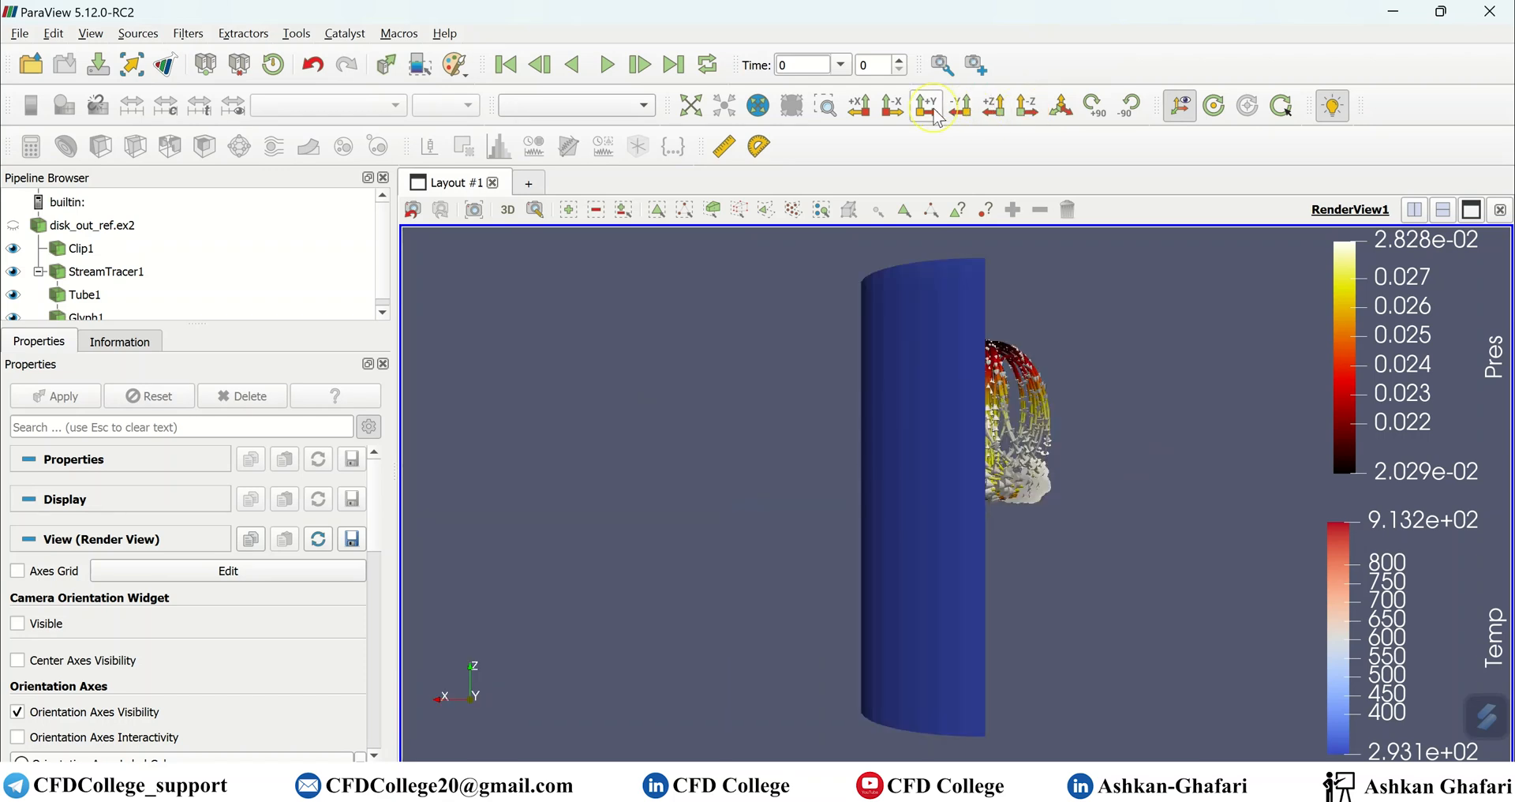
{"action": "left_click", "coordinate": [926, 115]}
{"action": "left_click", "coordinate": [893, 115]}
{"action": "left_click", "coordinate": [871, 115]}
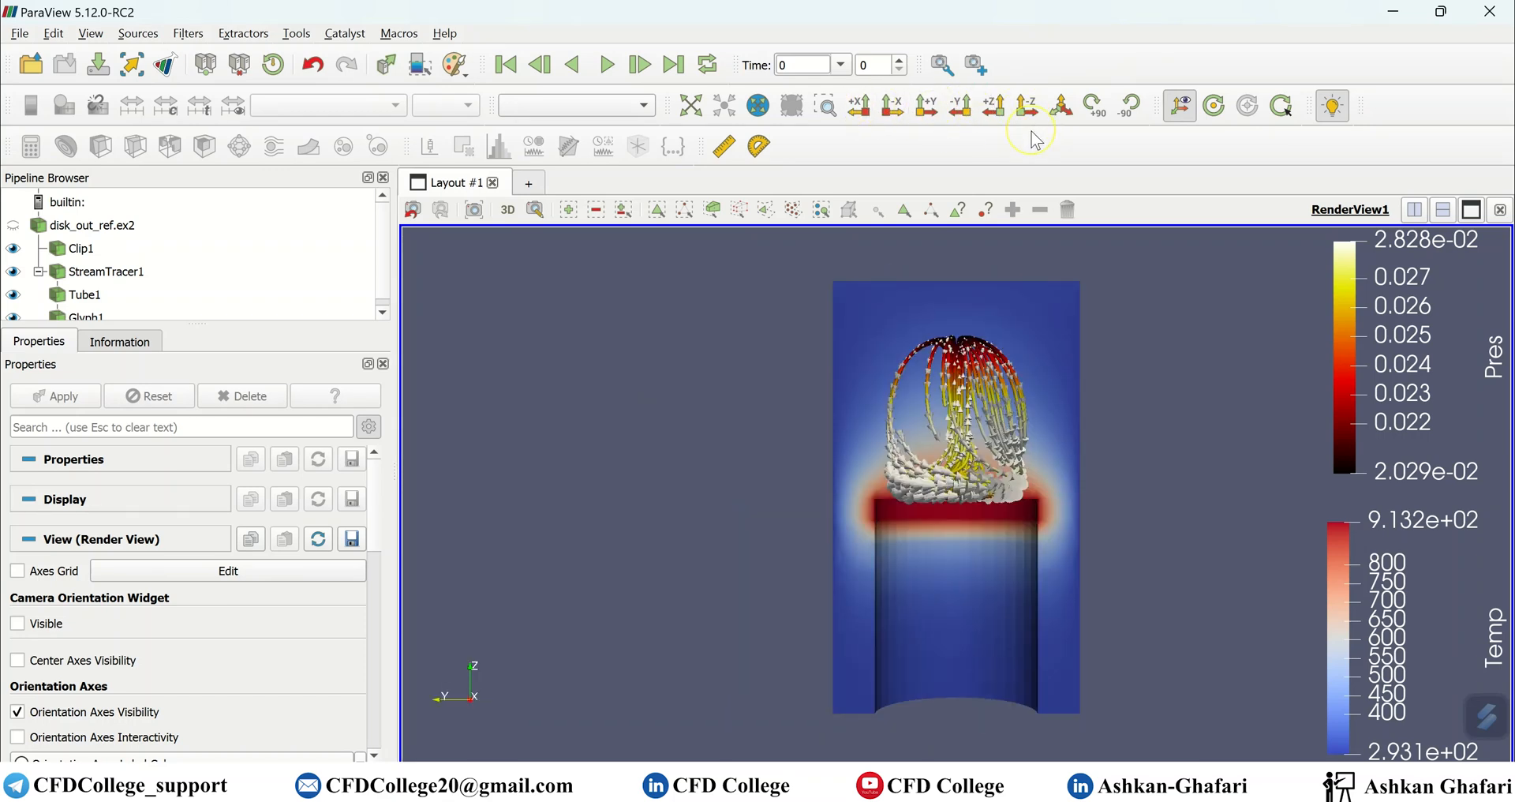
{"action": "left_click", "coordinate": [604, 66]}
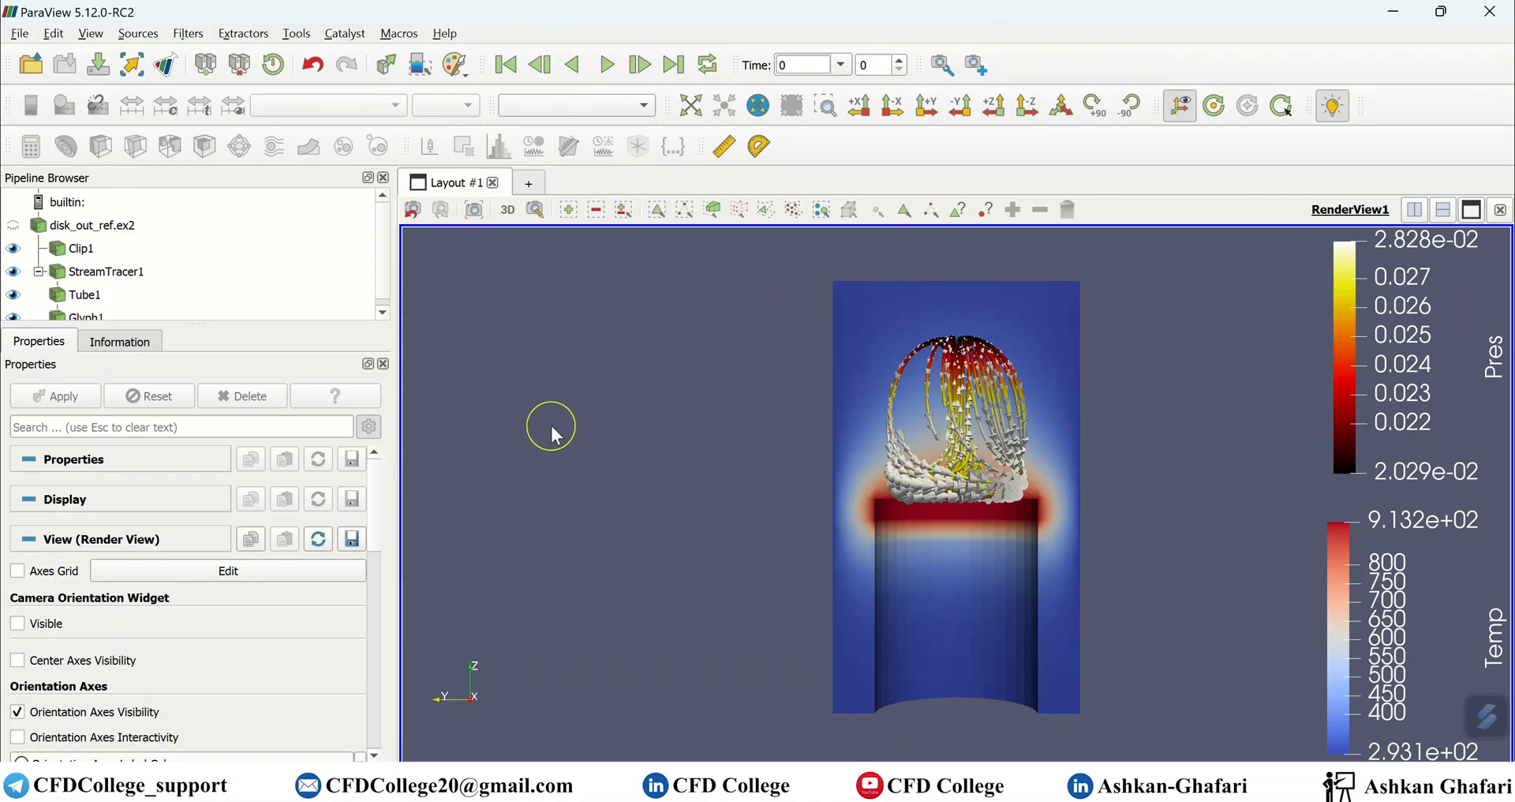
{"action": "left_click_drag", "start_coordinate": [385, 252], "coordinate": [386, 244]}
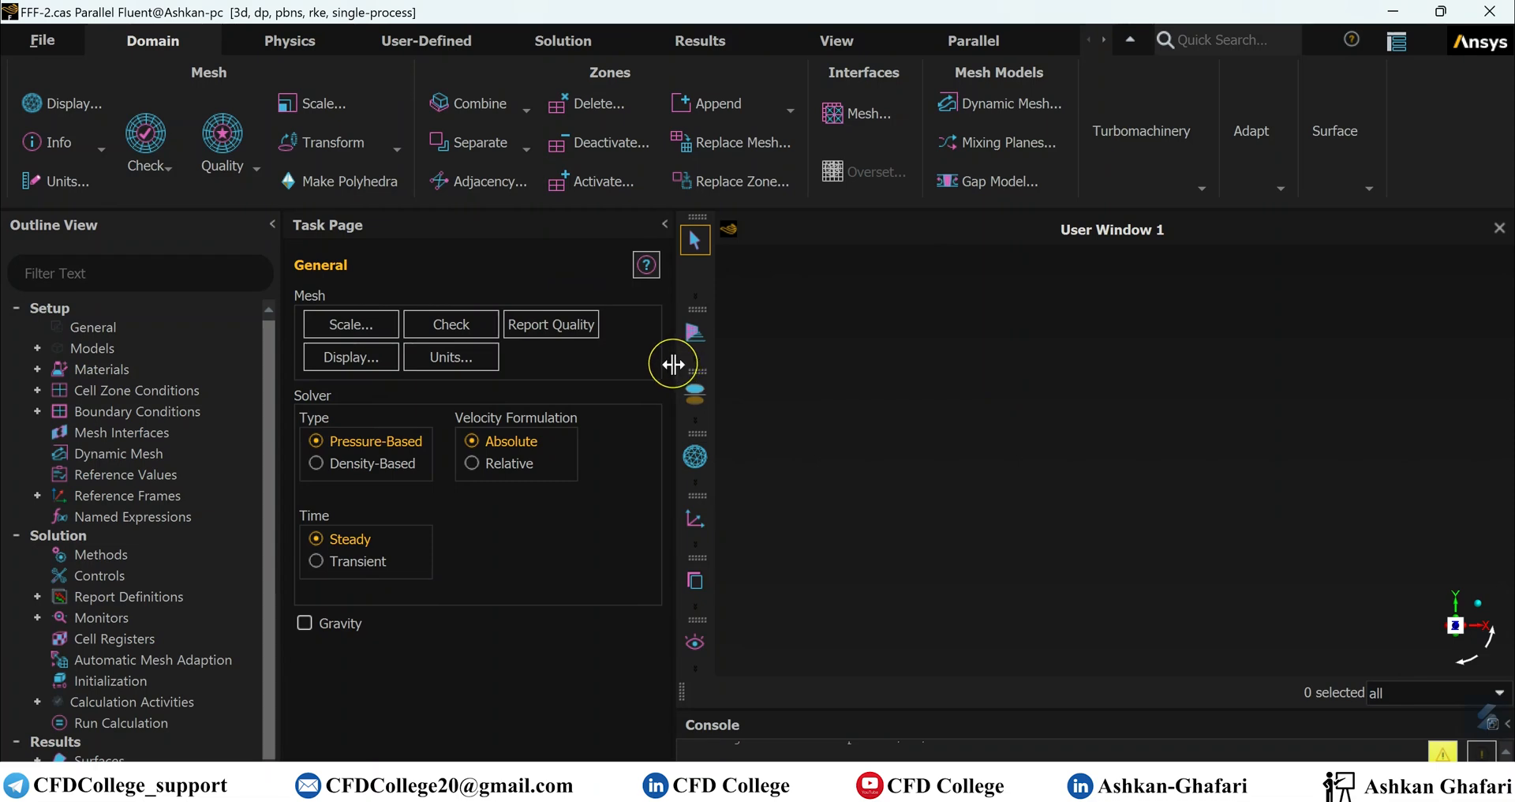
- Set up a solution data export of the part-solid cell zone with EnSight Case Gold as the file type
{"action": "left_click_drag", "start_coordinate": [673, 364], "coordinate": [624, 369]}
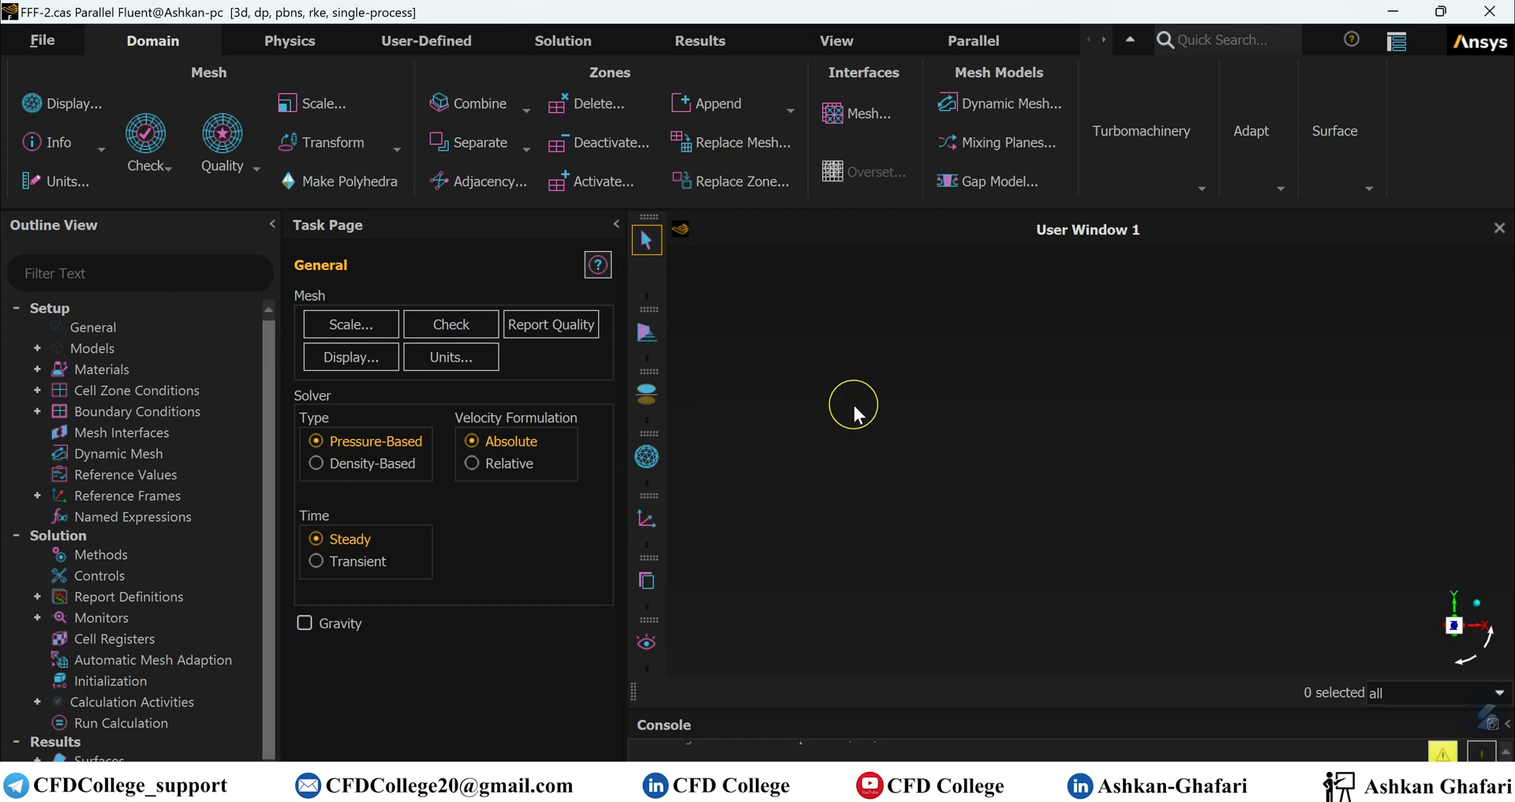
{"action": "left_click", "coordinate": [45, 41]}
{"action": "mouse_move", "coordinate": [70, 71]}
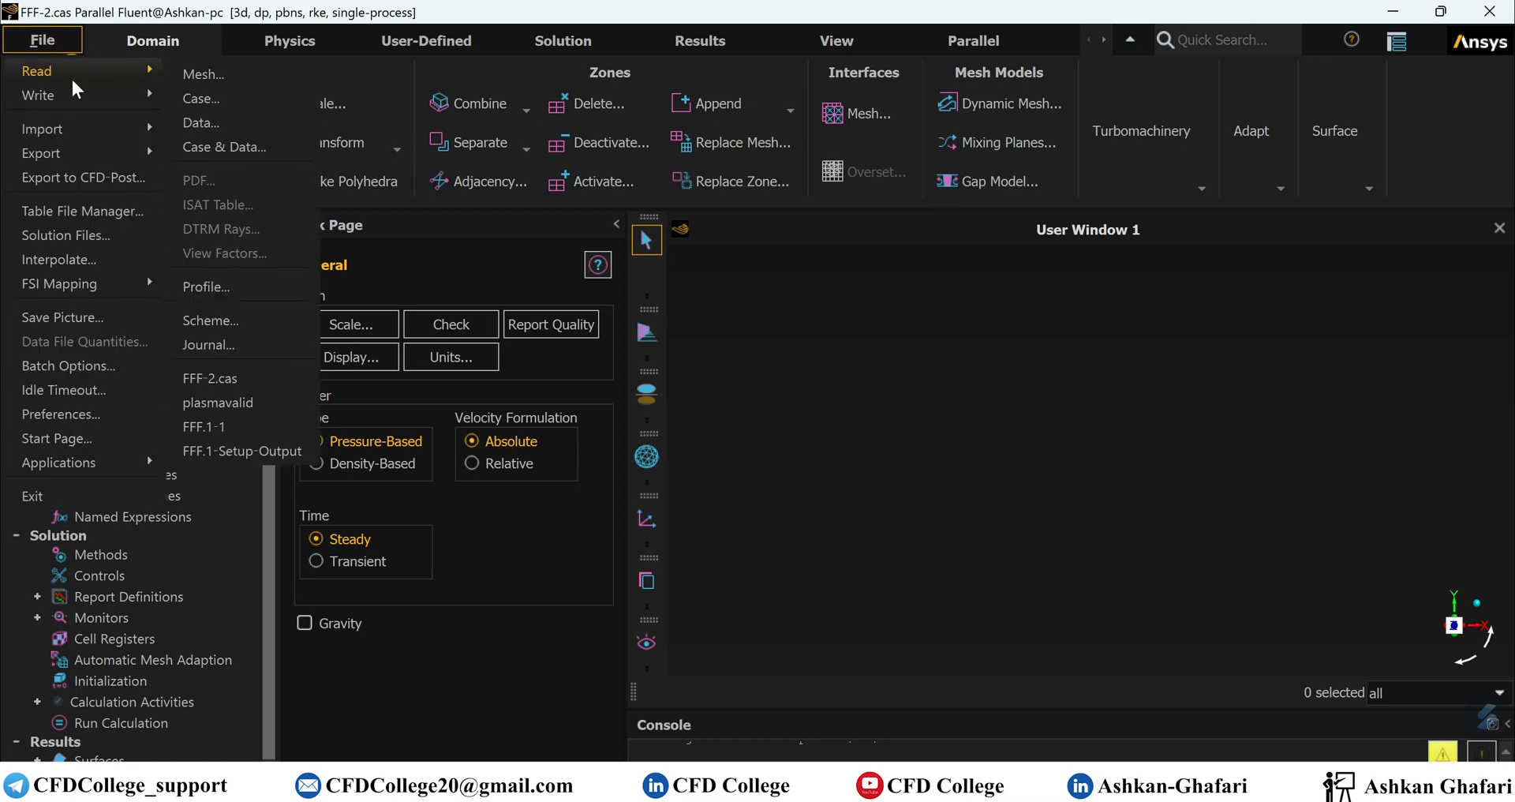
{"action": "mouse_move", "coordinate": [100, 154]}
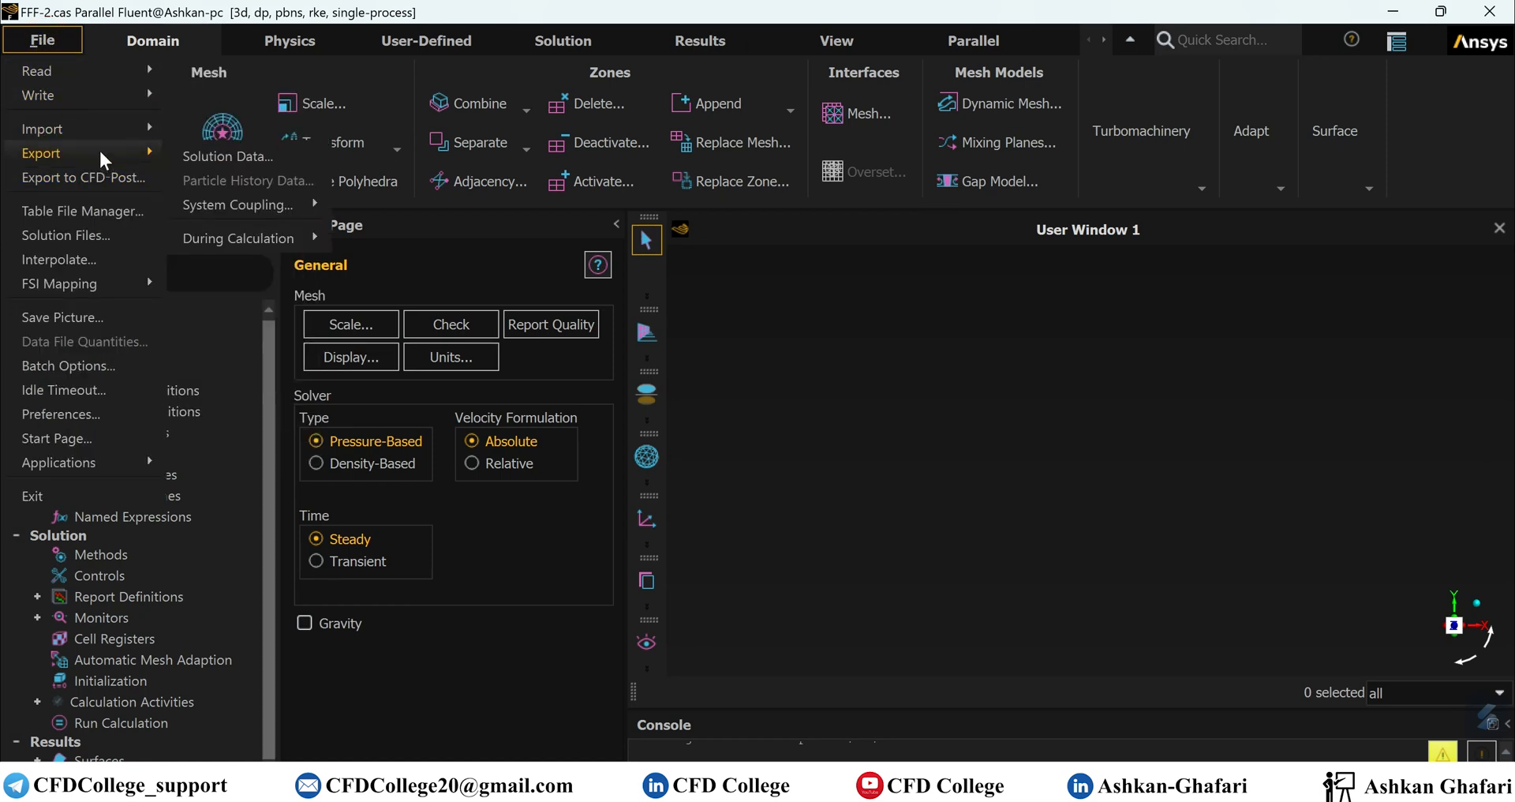
{"action": "left_click", "coordinate": [234, 156]}
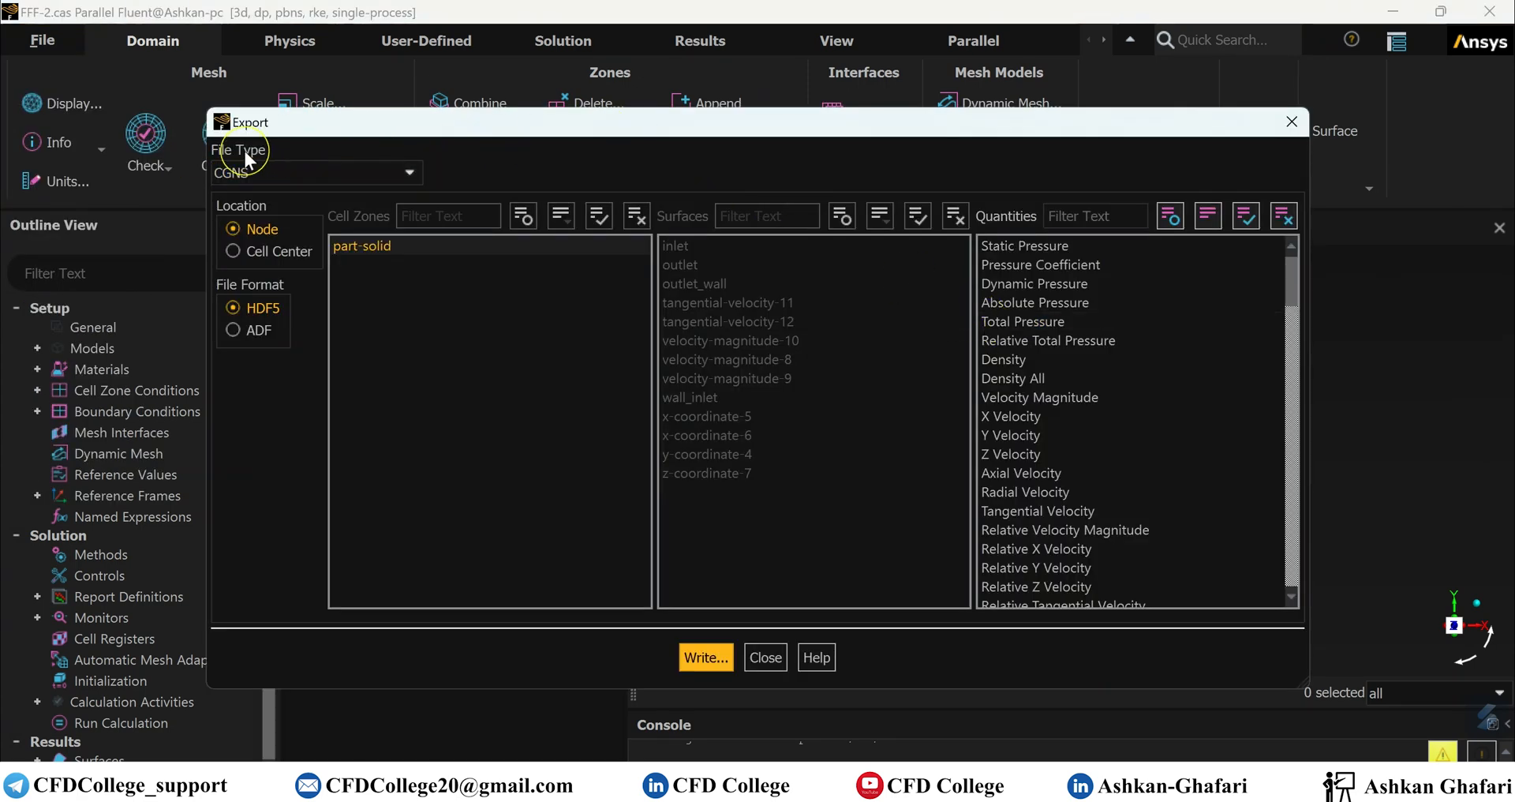
{"action": "left_click", "coordinate": [405, 171]}
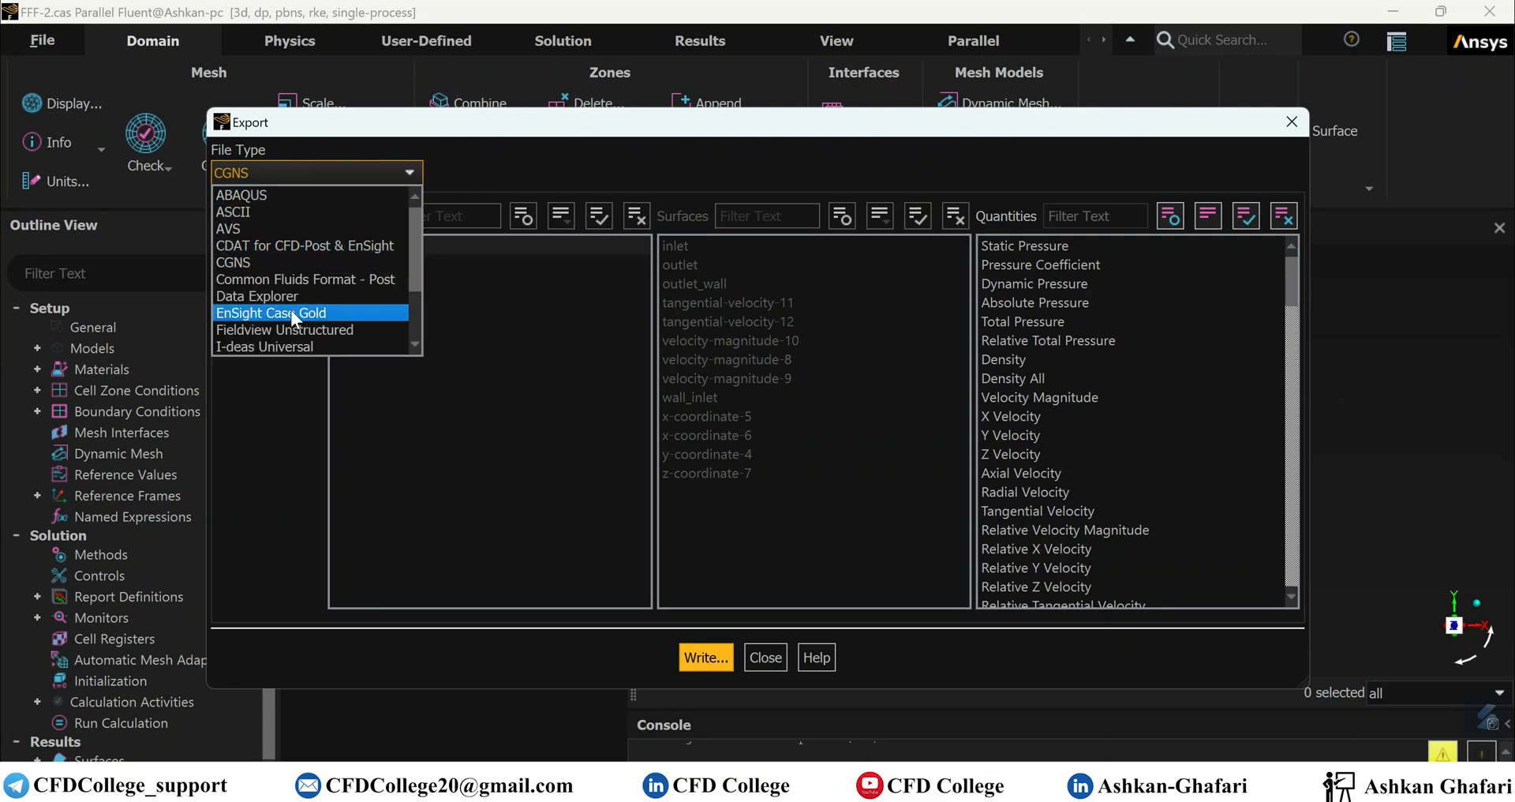
{"action": "left_click", "coordinate": [358, 312]}
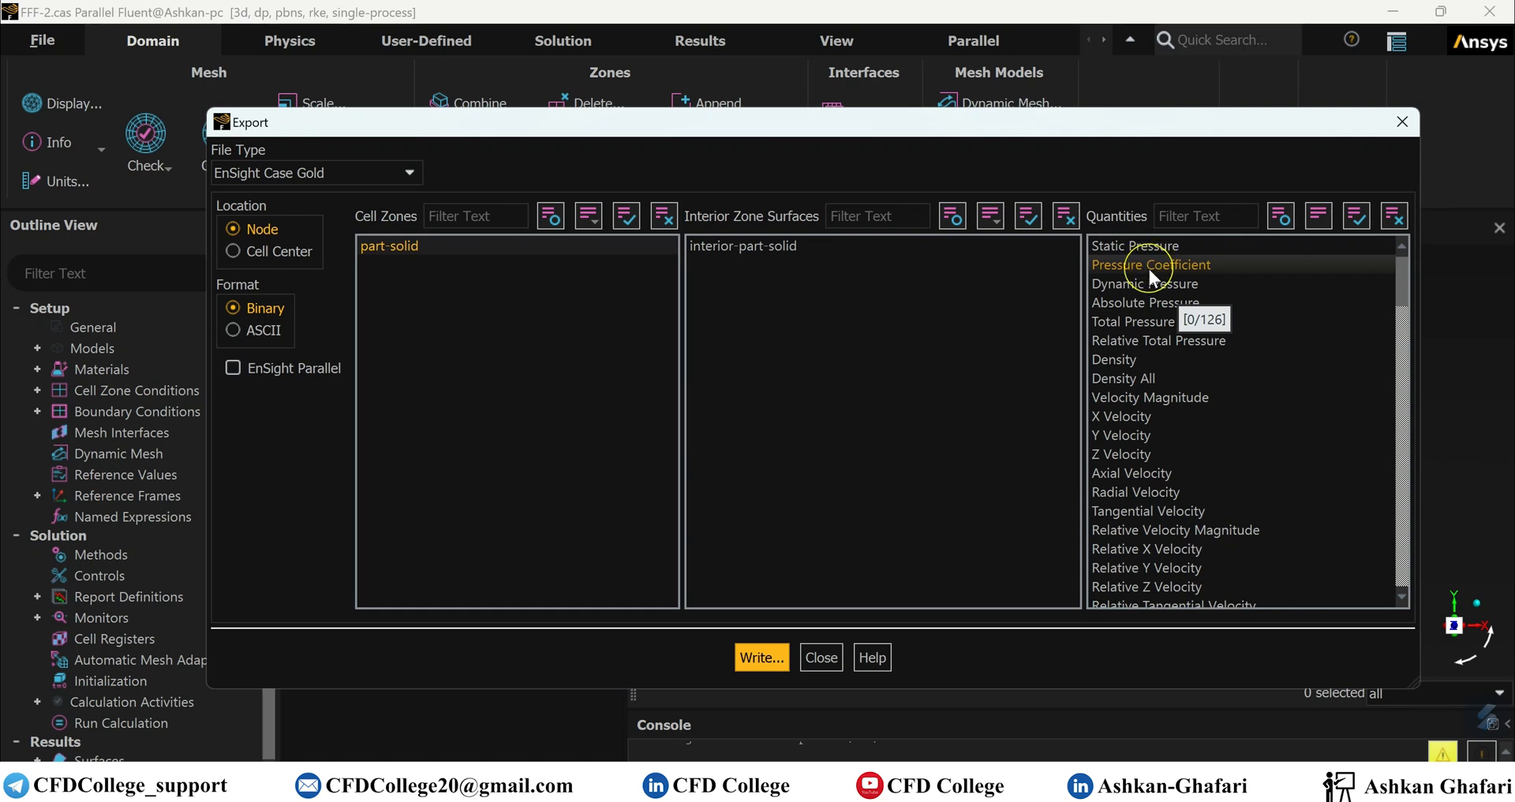
- Choose Static Pressure, Total Pressure, Velocity Magnitude and the X, Y and Z Velocity as export quantities
{"action": "left_click", "coordinate": [1356, 215]}
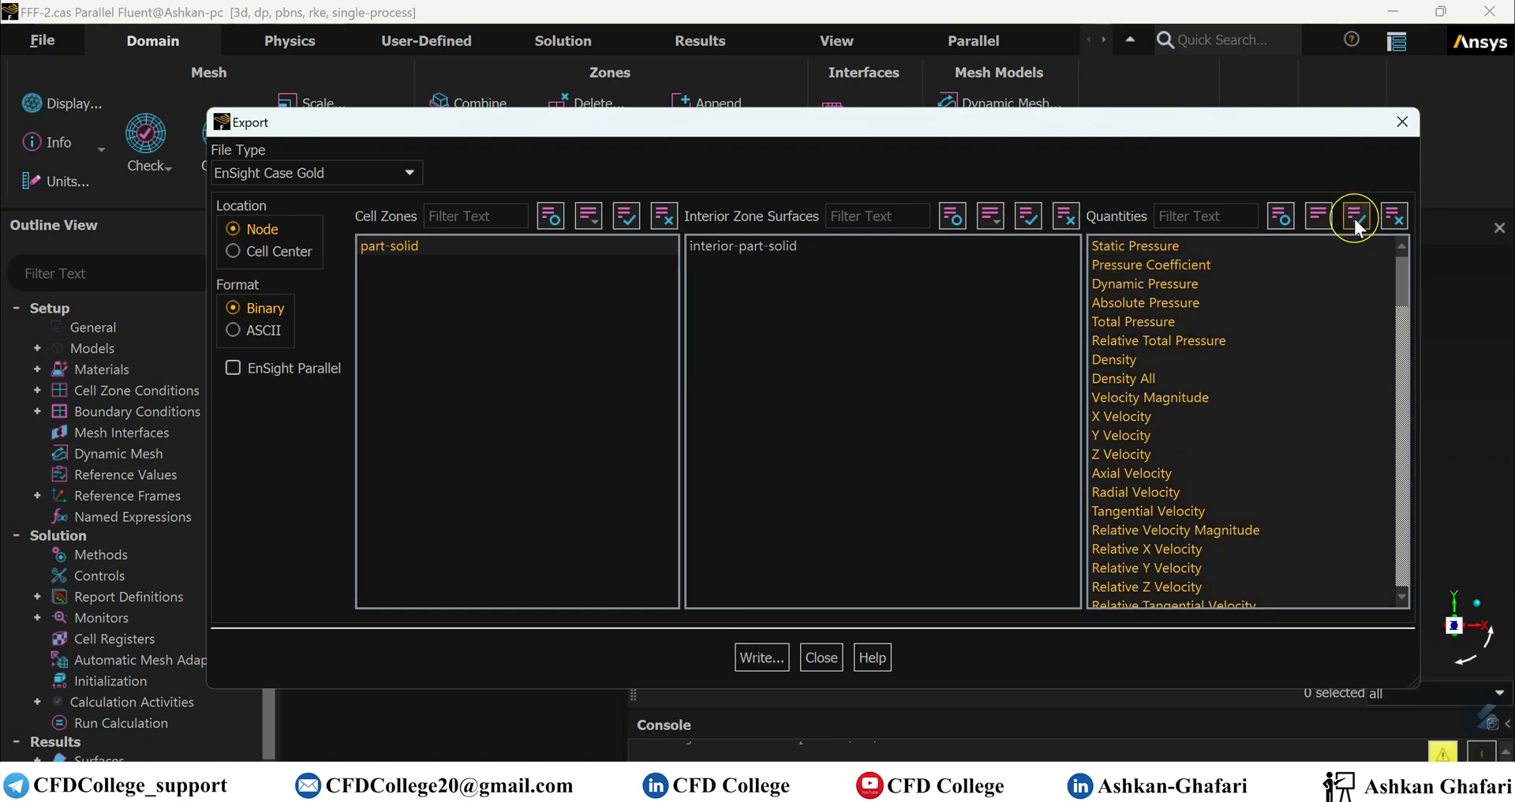
{"action": "left_click", "coordinate": [1394, 216]}
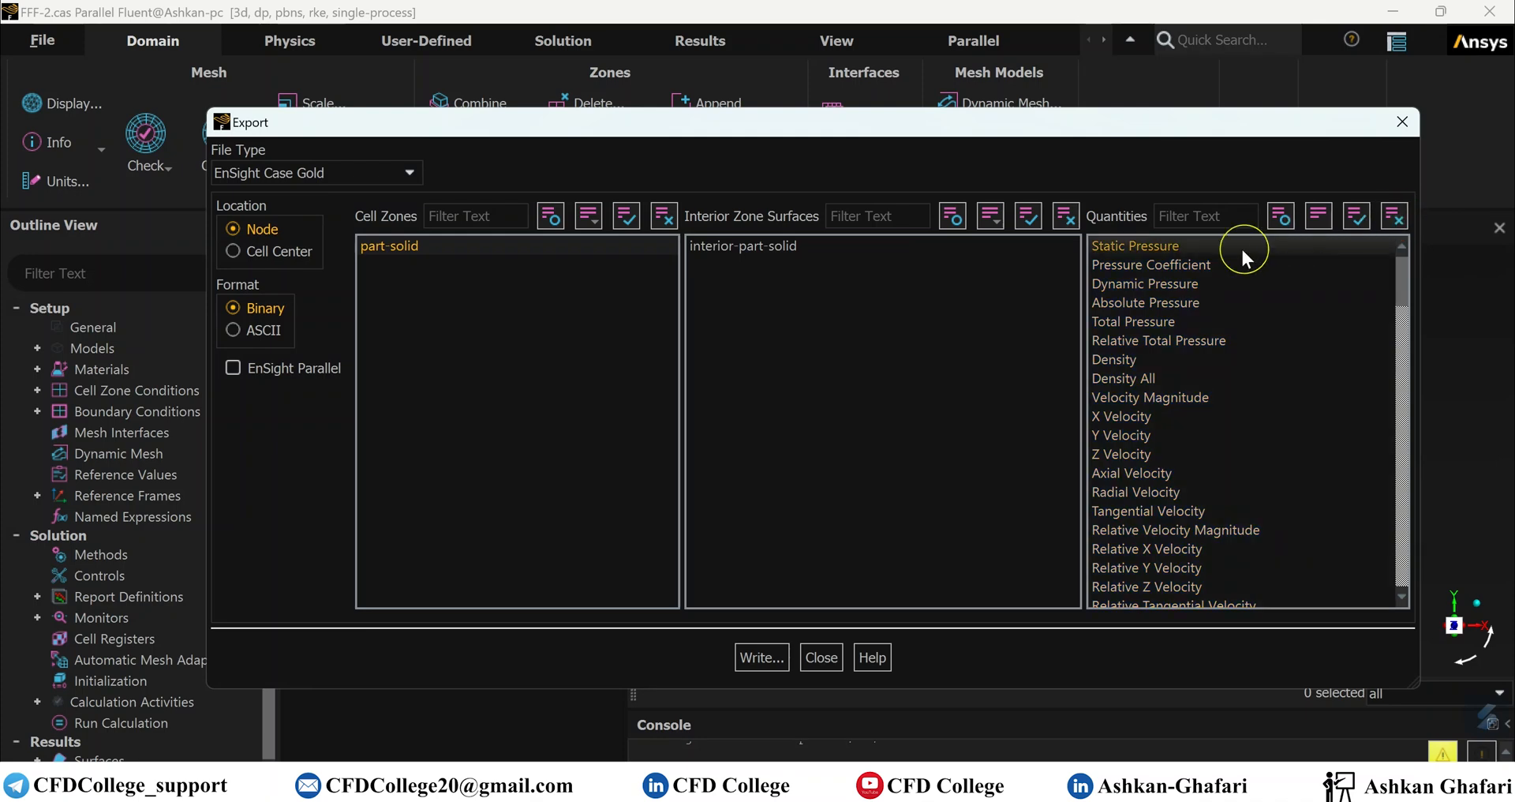
{"action": "left_click", "coordinate": [1186, 248]}
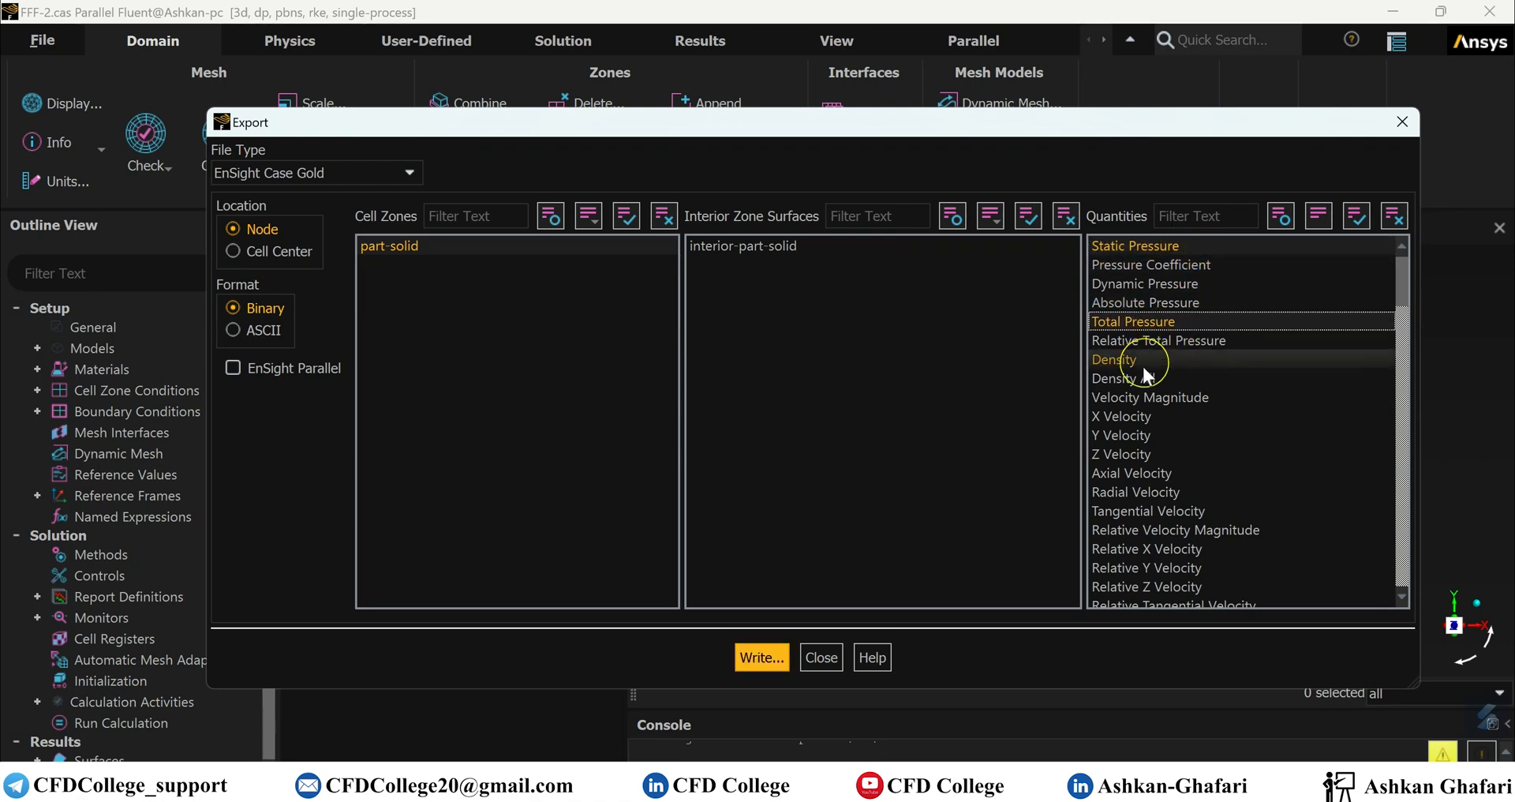
{"action": "left_click", "coordinate": [1138, 416]}
{"action": "left_click", "coordinate": [1137, 435]}
{"action": "left_click", "coordinate": [1135, 454]}
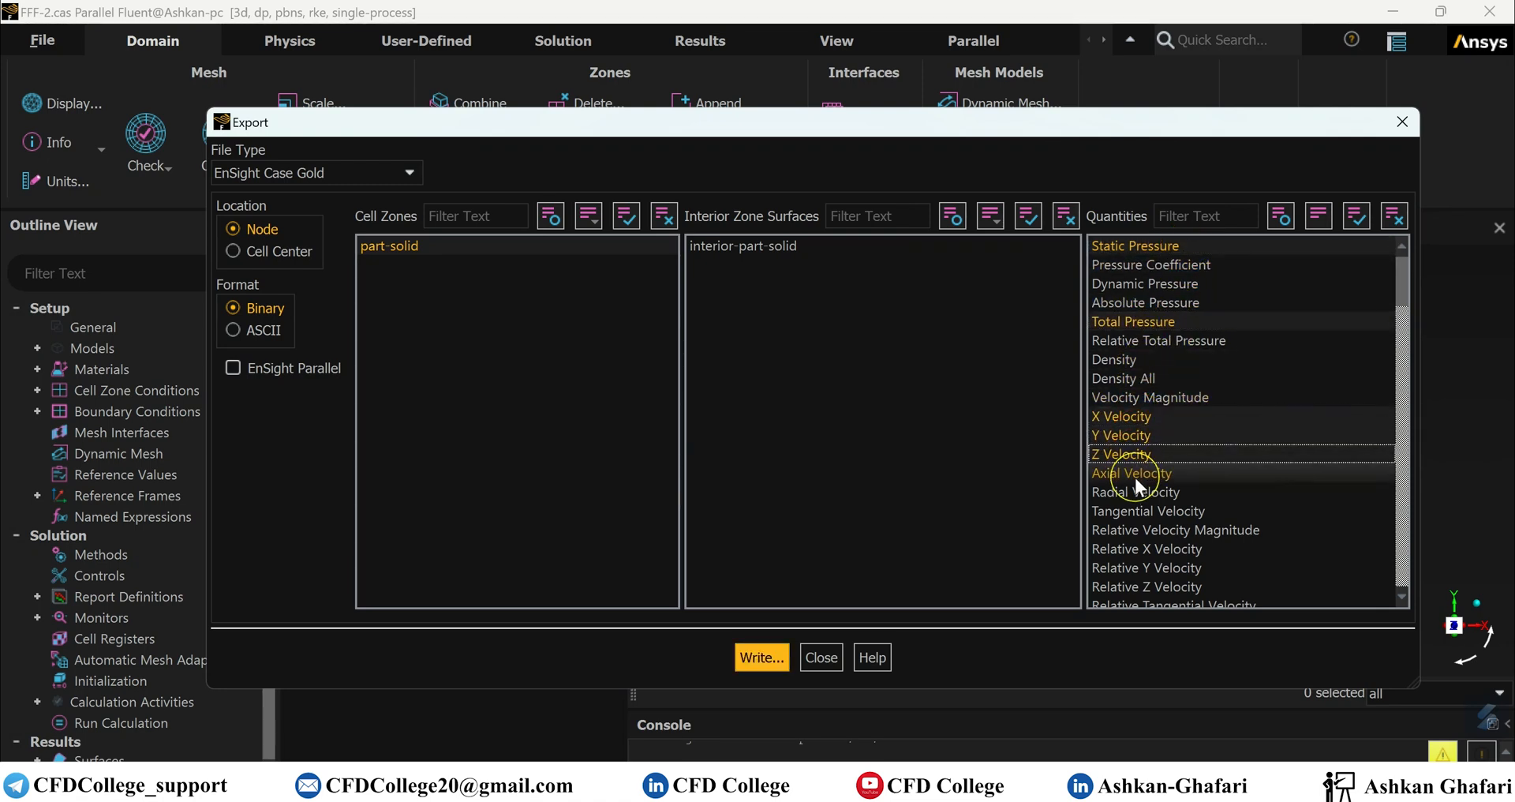
{"action": "left_click", "coordinate": [1180, 397]}
{"action": "left_click", "coordinate": [1177, 397]}
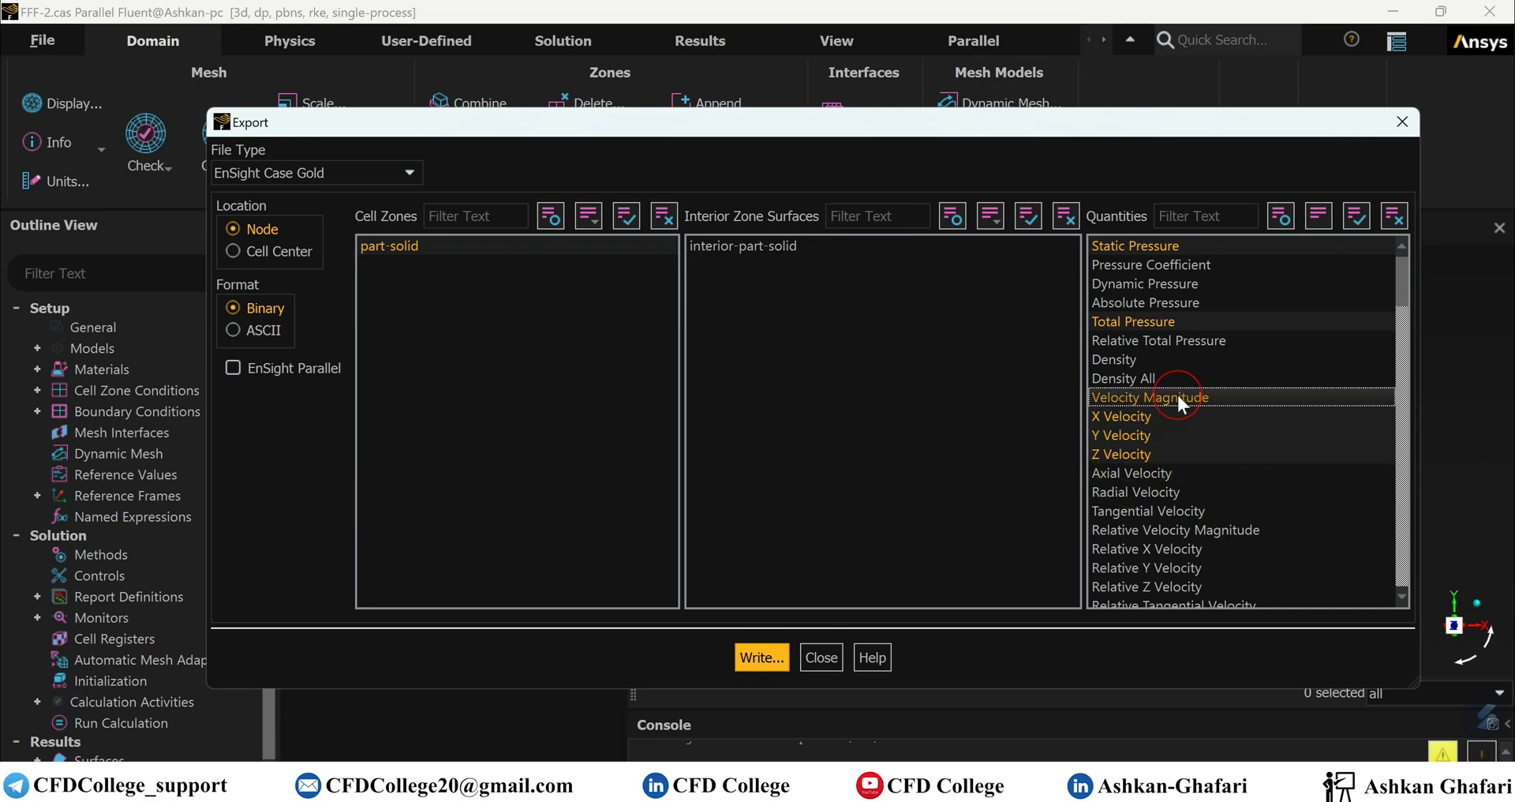
- Add Wall Shear Stress, X-, Y- and Z-Wall Shear Stress and Wall Yplus to the export quantities
{"action": "scroll", "coordinate": [1184, 398], "scroll_direction": "down", "scroll_amount": 20}
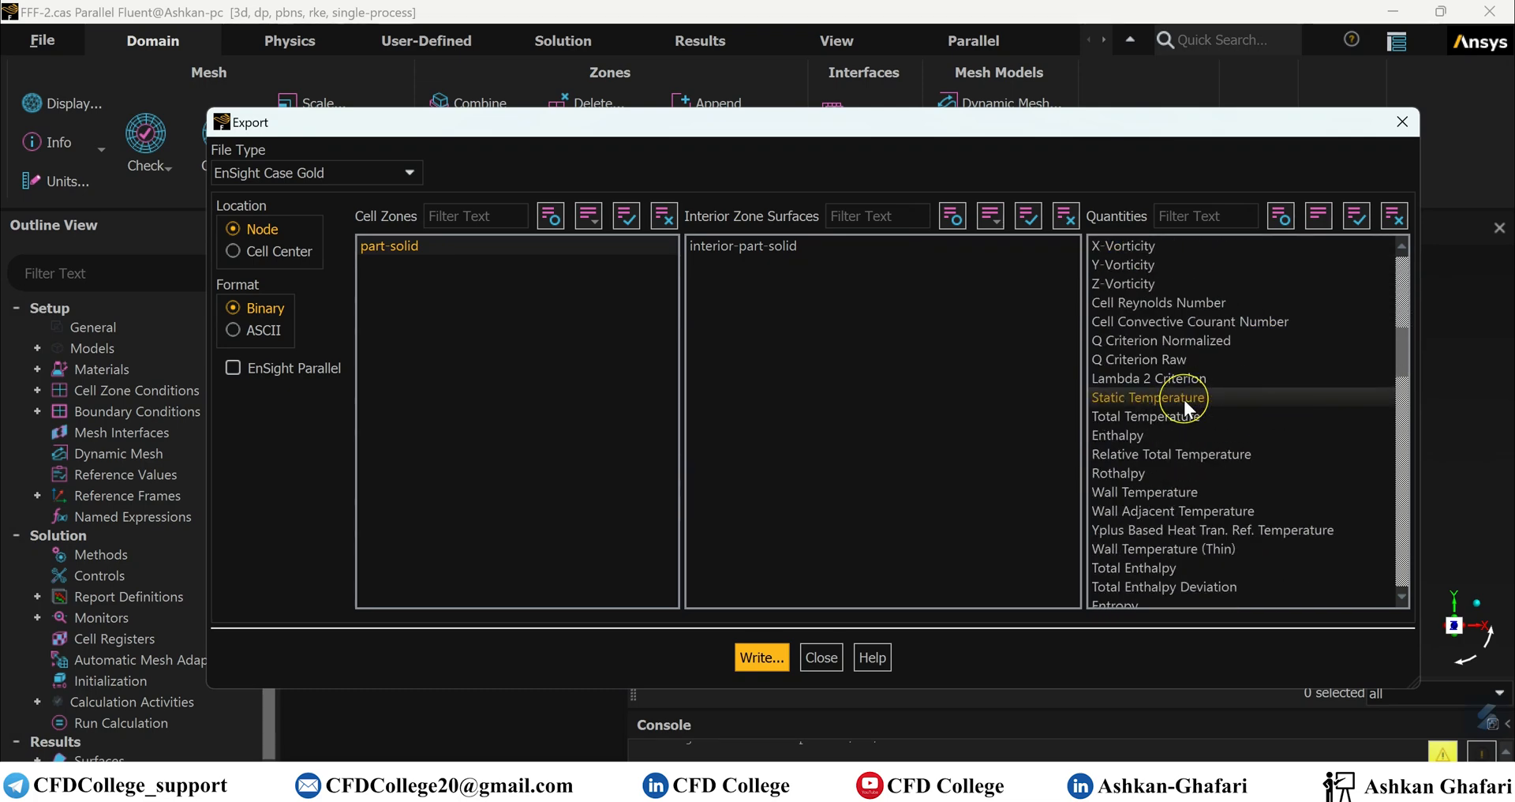
{"action": "scroll", "coordinate": [1184, 400], "scroll_direction": "down", "scroll_amount": 15}
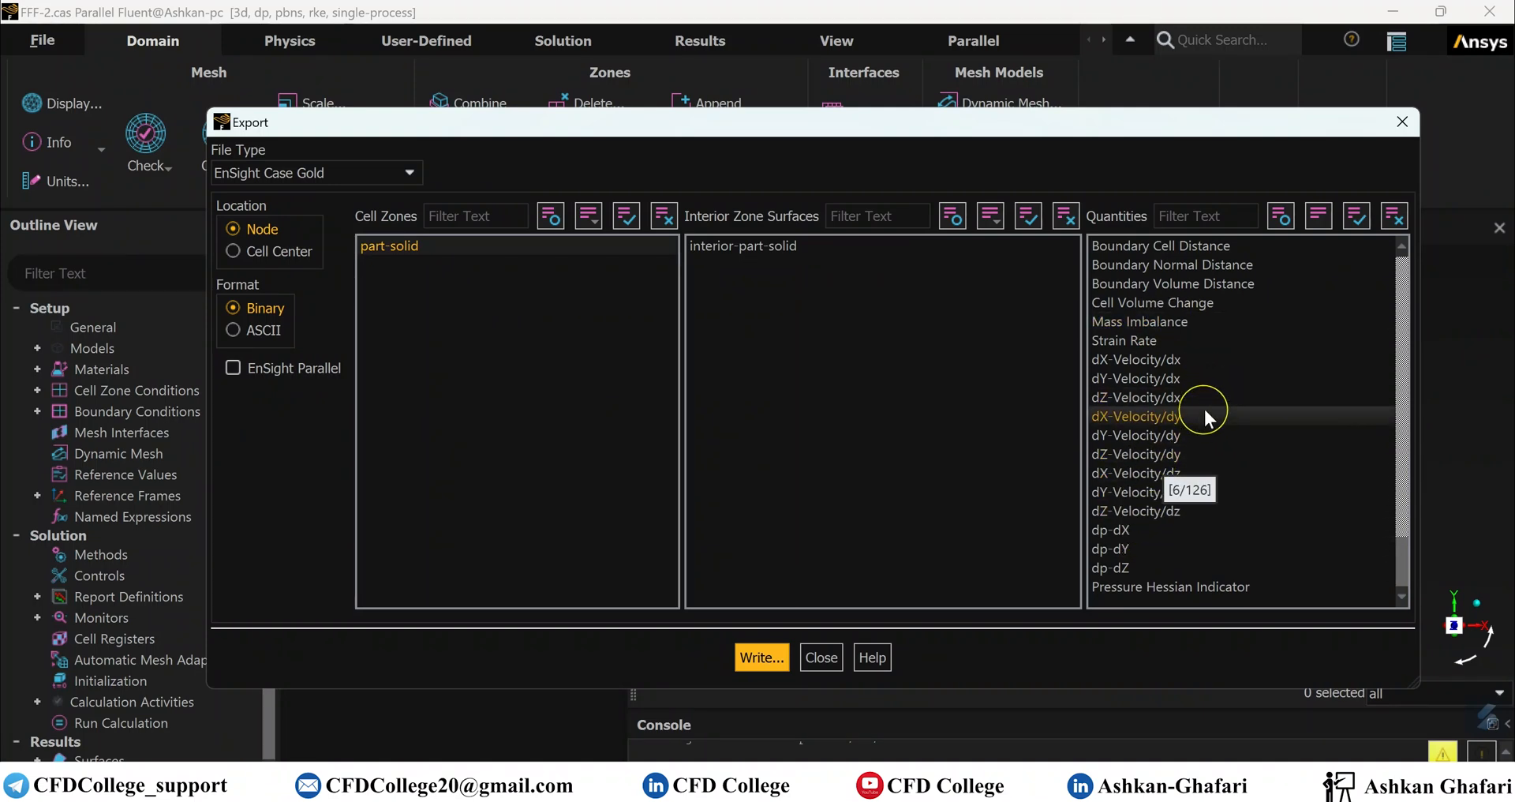
{"action": "scroll", "coordinate": [1239, 458], "scroll_direction": "up", "scroll_amount": 10}
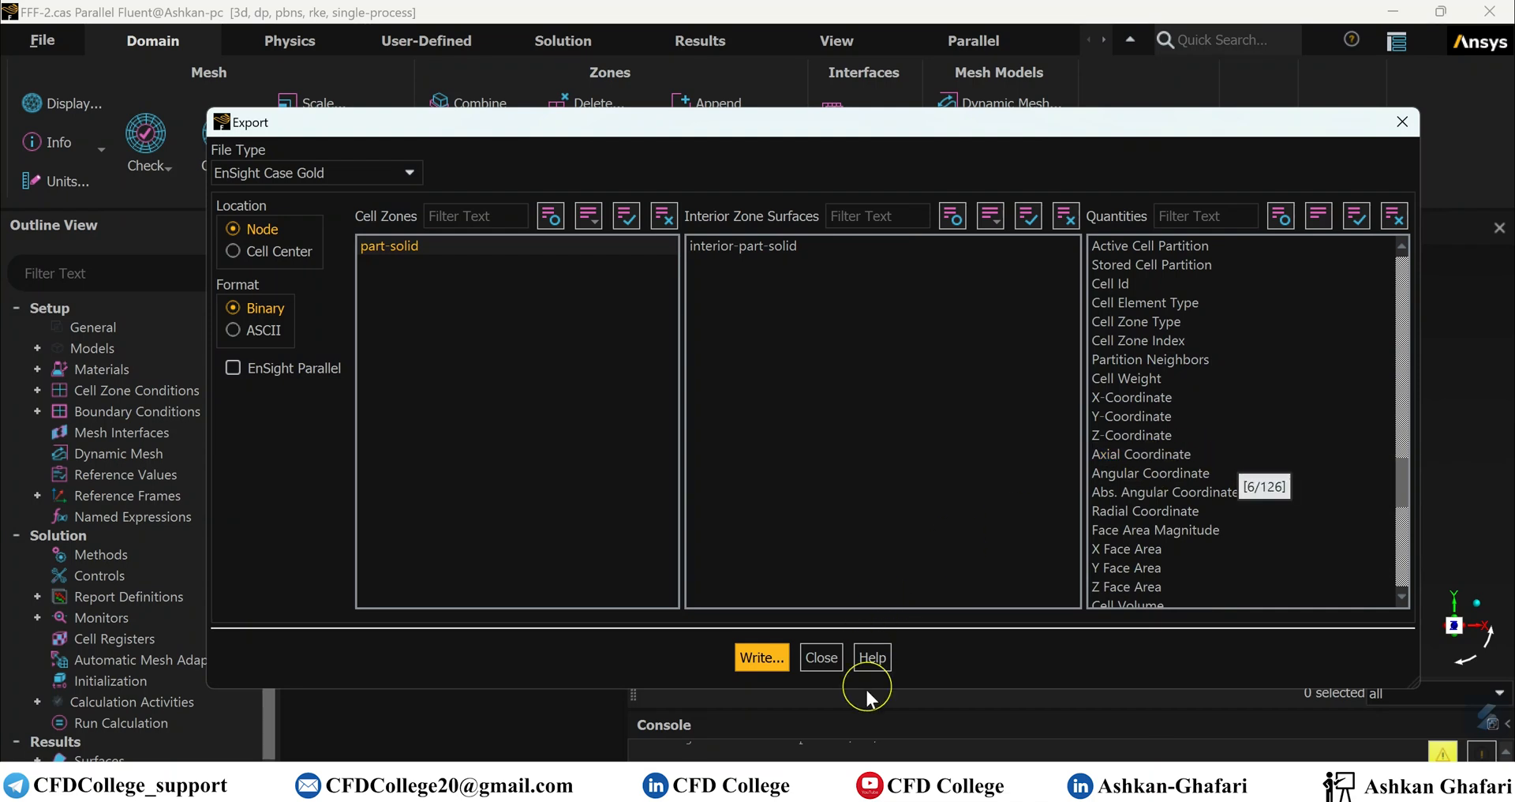
{"action": "left_click", "coordinate": [1101, 531]}
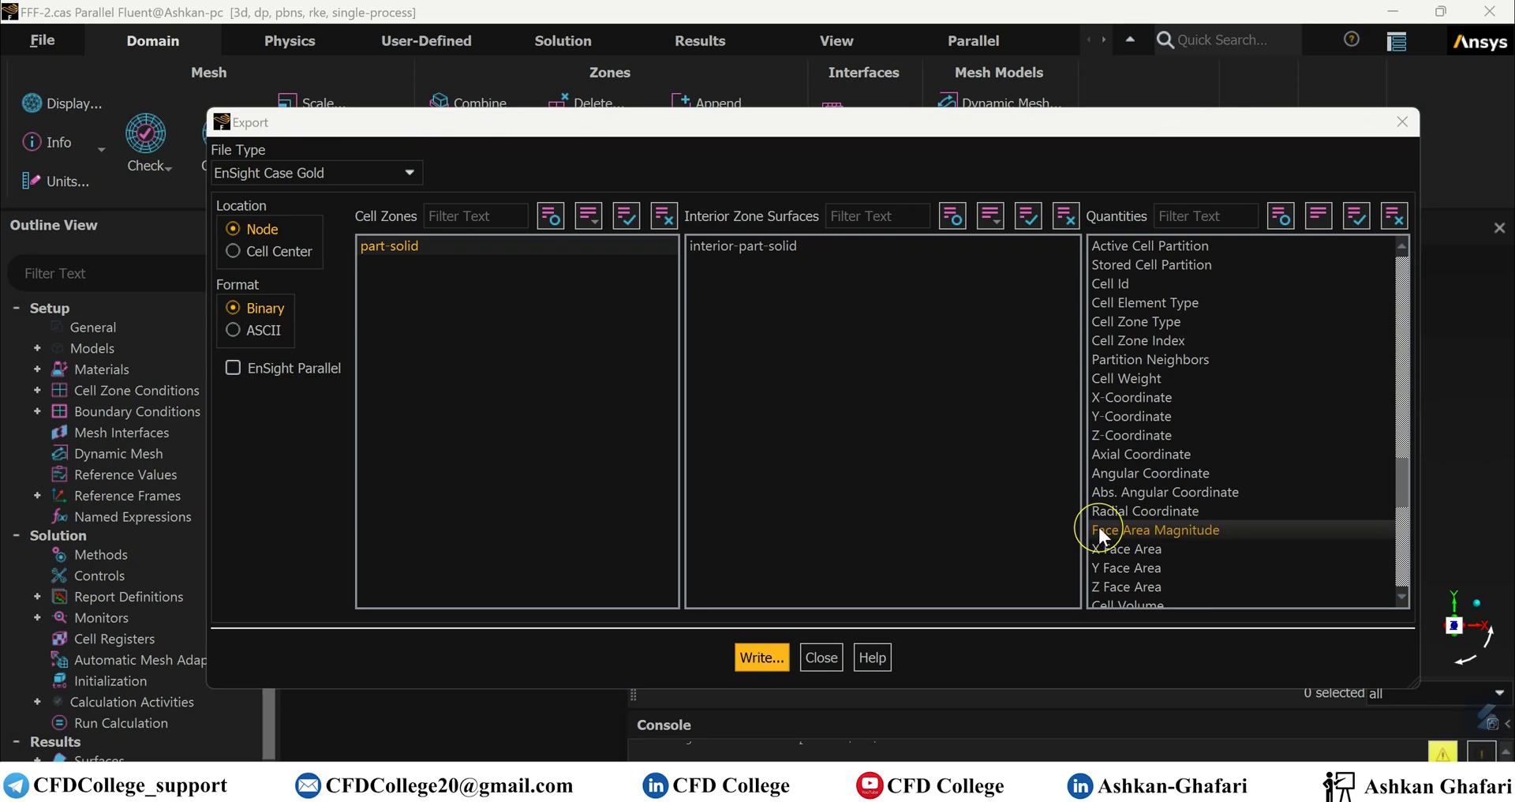
{"action": "scroll", "coordinate": [1187, 438], "scroll_direction": "up", "scroll_amount": 3}
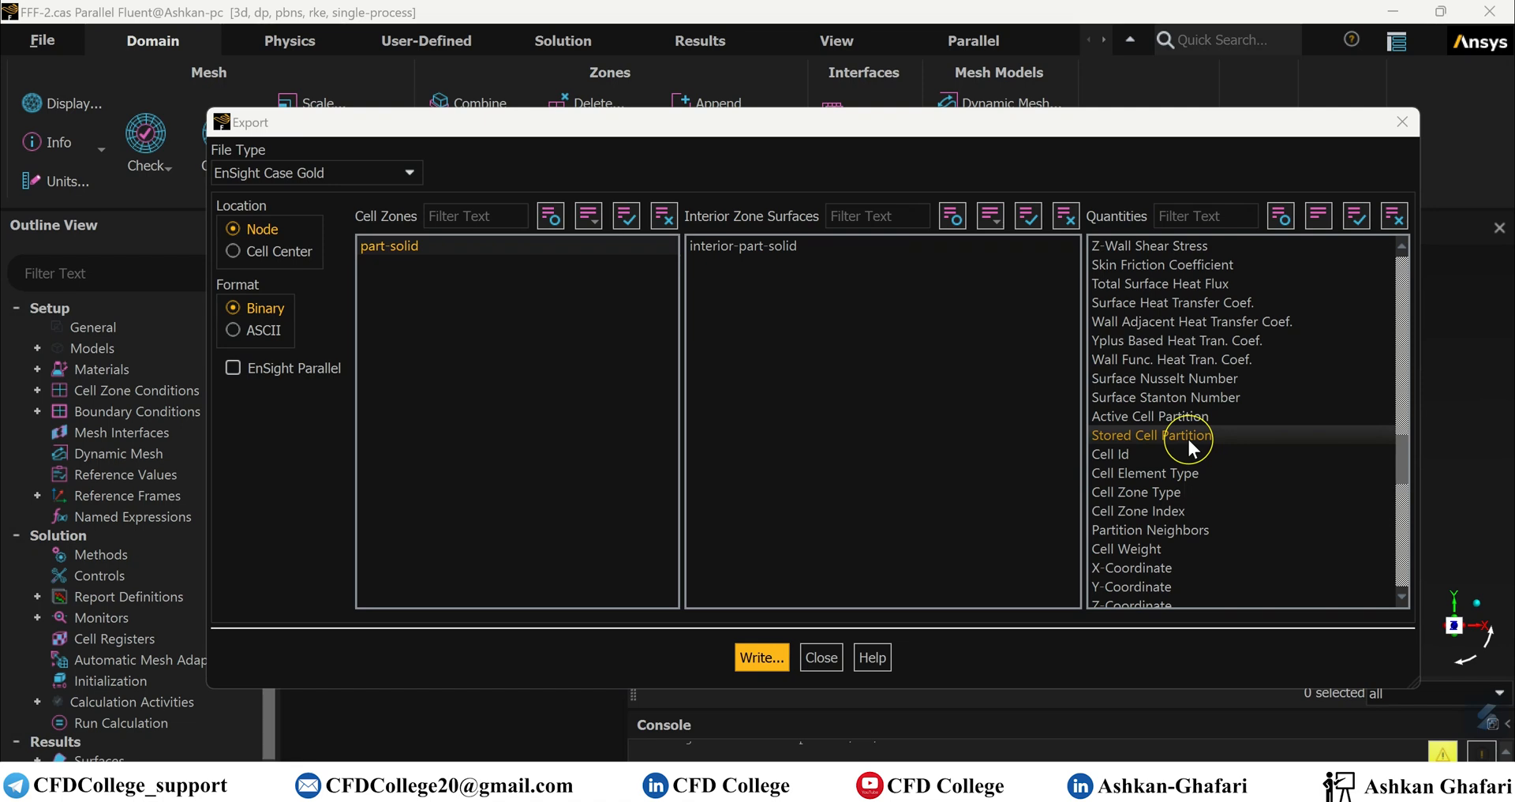
{"action": "scroll", "coordinate": [1188, 438], "scroll_direction": "up", "scroll_amount": 3}
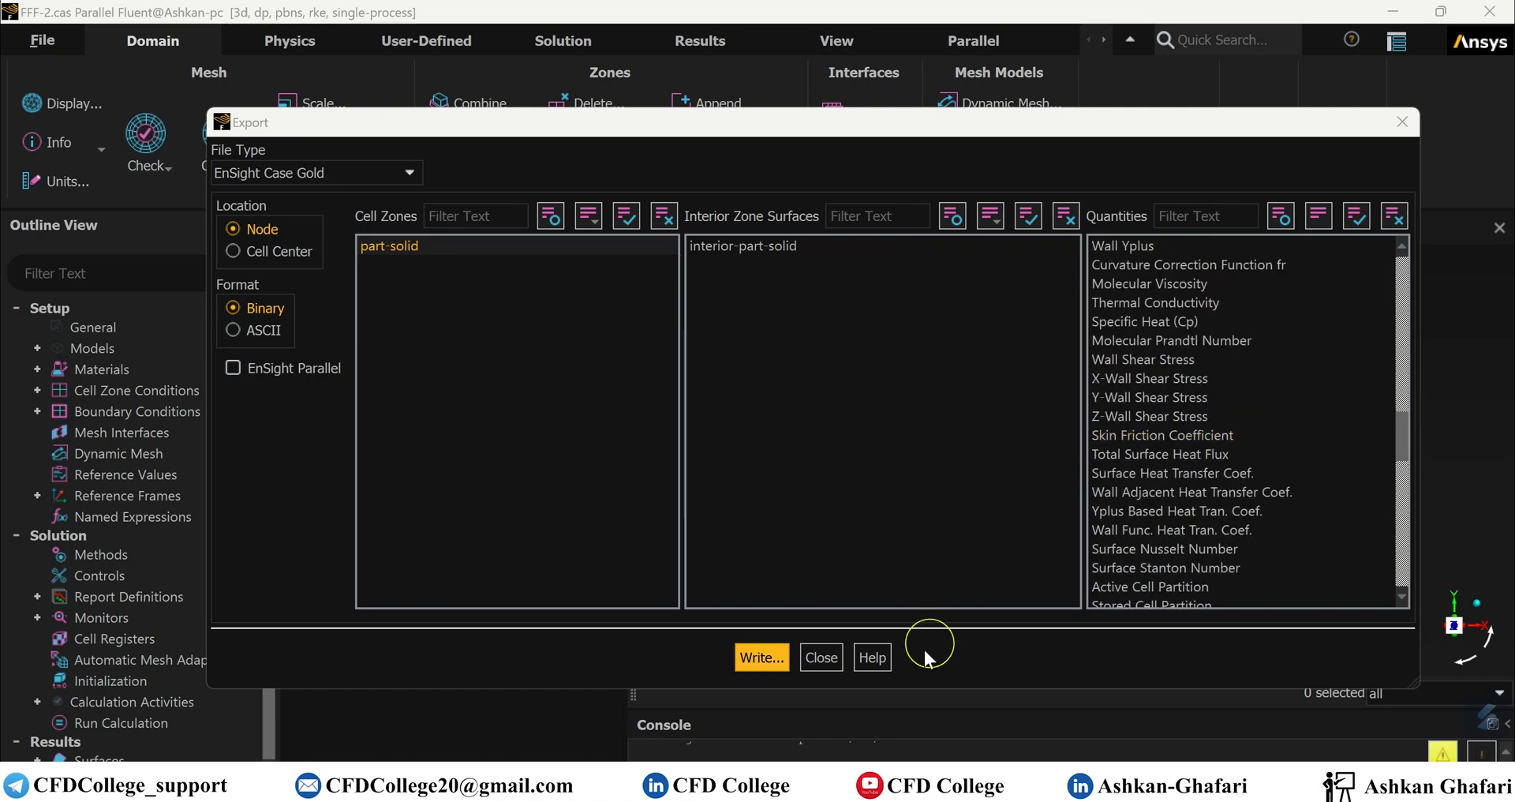
{"action": "left_click_drag", "start_coordinate": [1187, 385], "coordinate": [1174, 409]}
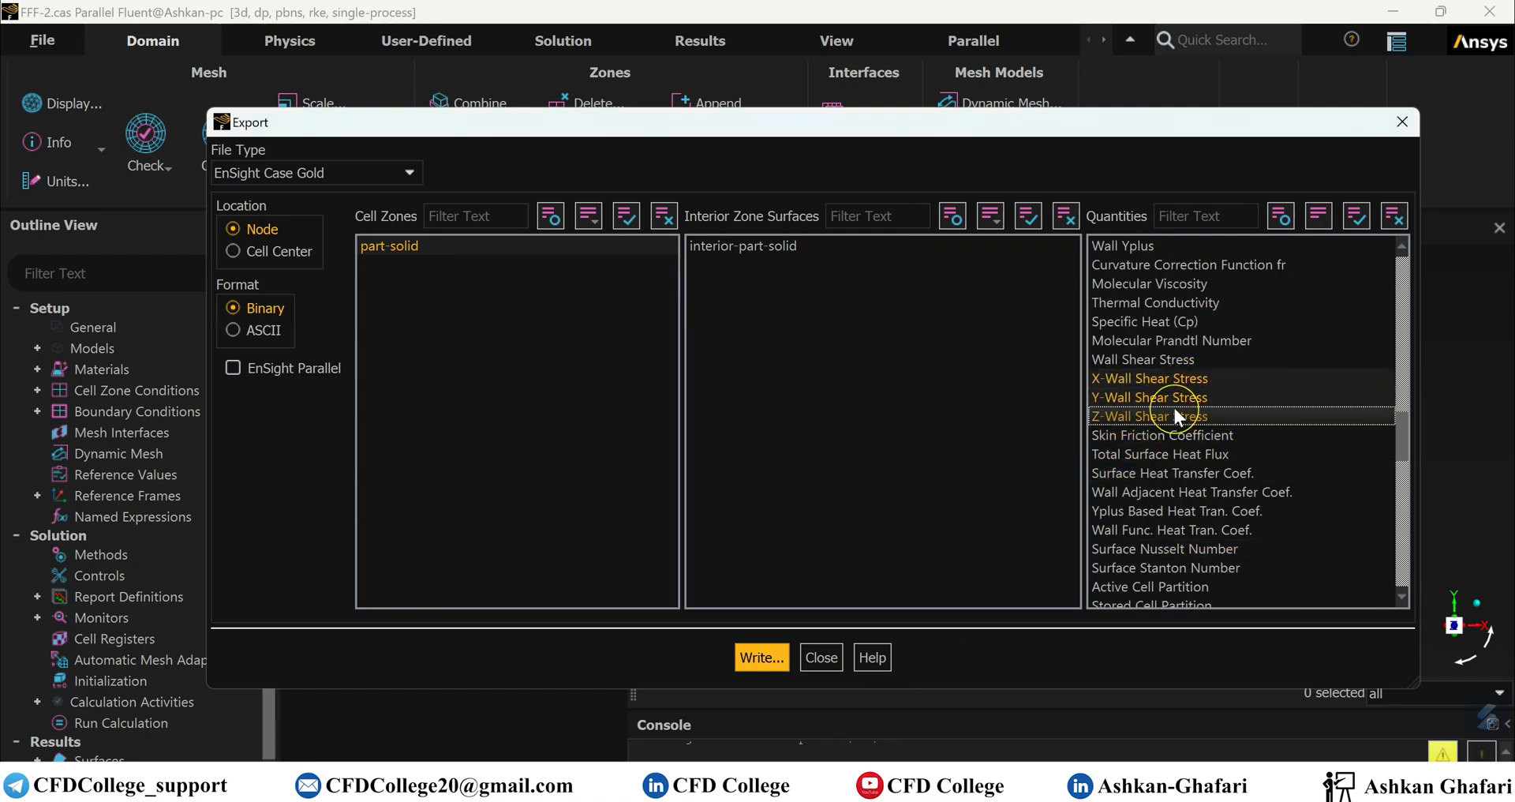
{"action": "left_click", "coordinate": [1131, 356]}
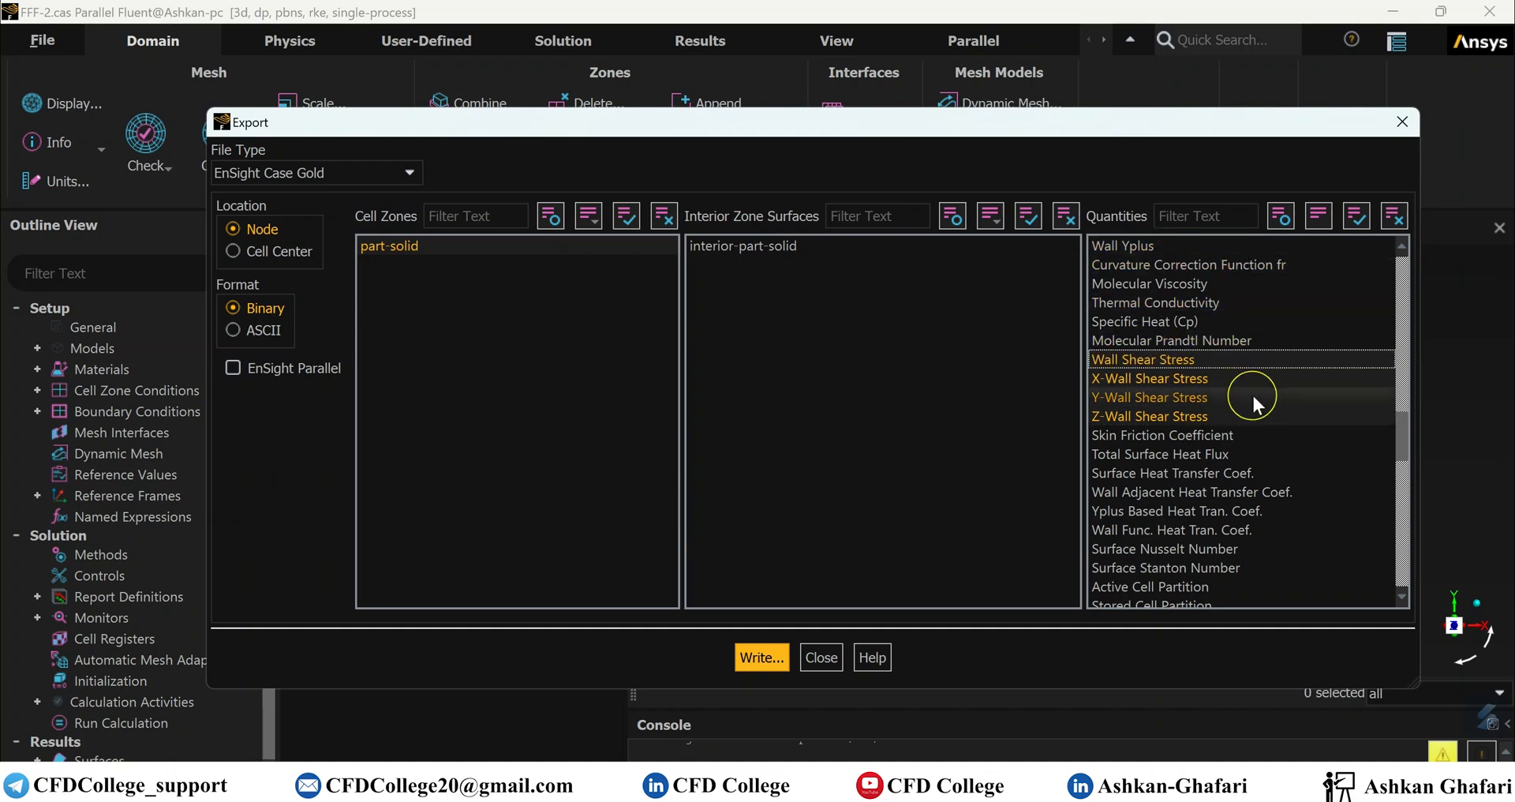
{"action": "scroll", "coordinate": [1253, 395], "scroll_direction": "up", "scroll_amount": 5}
{"action": "scroll", "coordinate": [1205, 429], "scroll_direction": "down", "scroll_amount": 5}
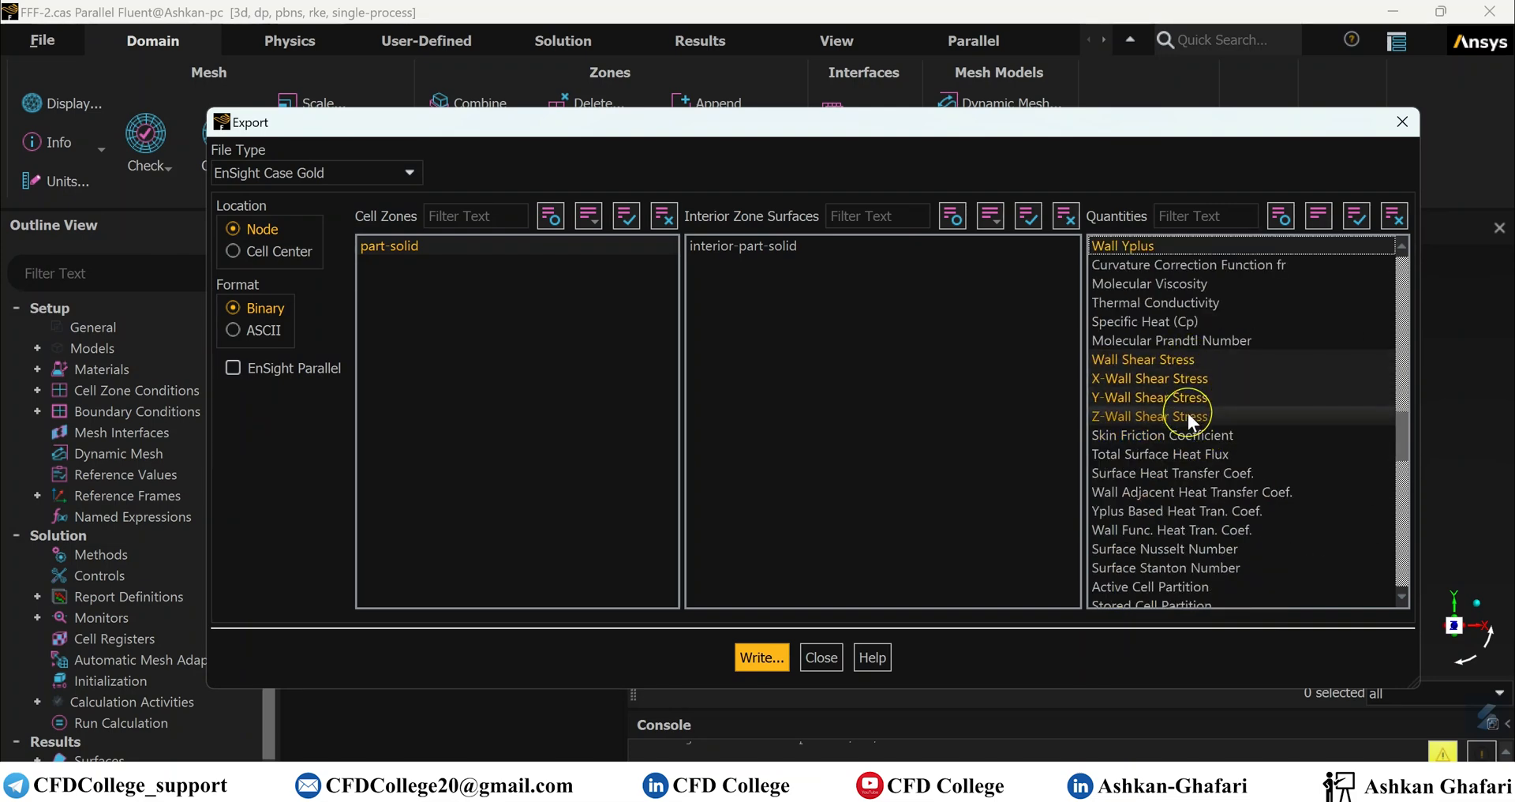
- Add Static Temperature to the quantities selected for export
{"action": "scroll", "coordinate": [1176, 346], "scroll_direction": "up", "scroll_amount": 4}
{"action": "scroll", "coordinate": [1174, 344], "scroll_direction": "up", "scroll_amount": 4}
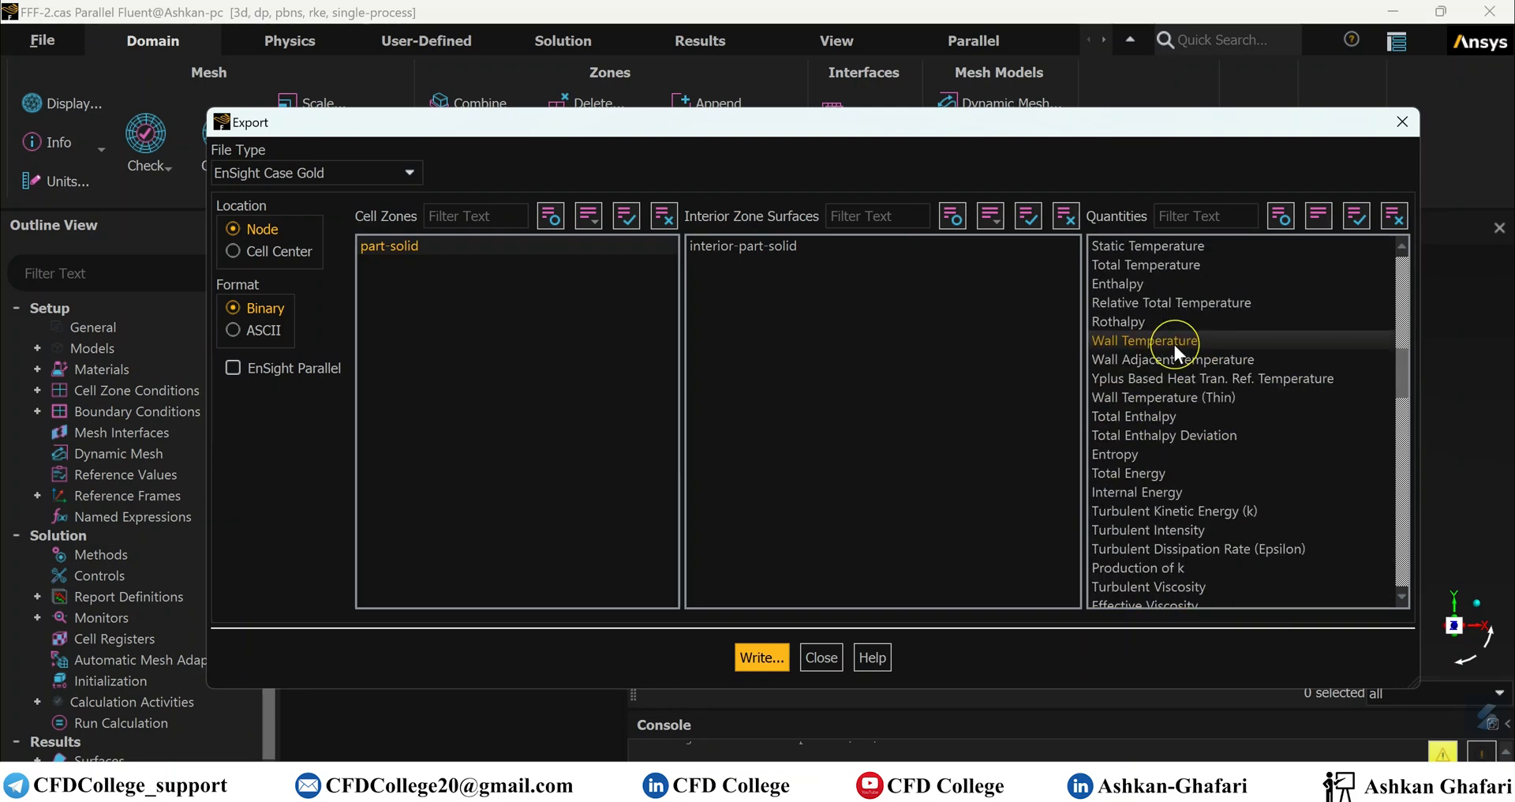
{"action": "scroll", "coordinate": [1173, 340], "scroll_direction": "up", "scroll_amount": 1}
{"action": "left_click", "coordinate": [1165, 304]}
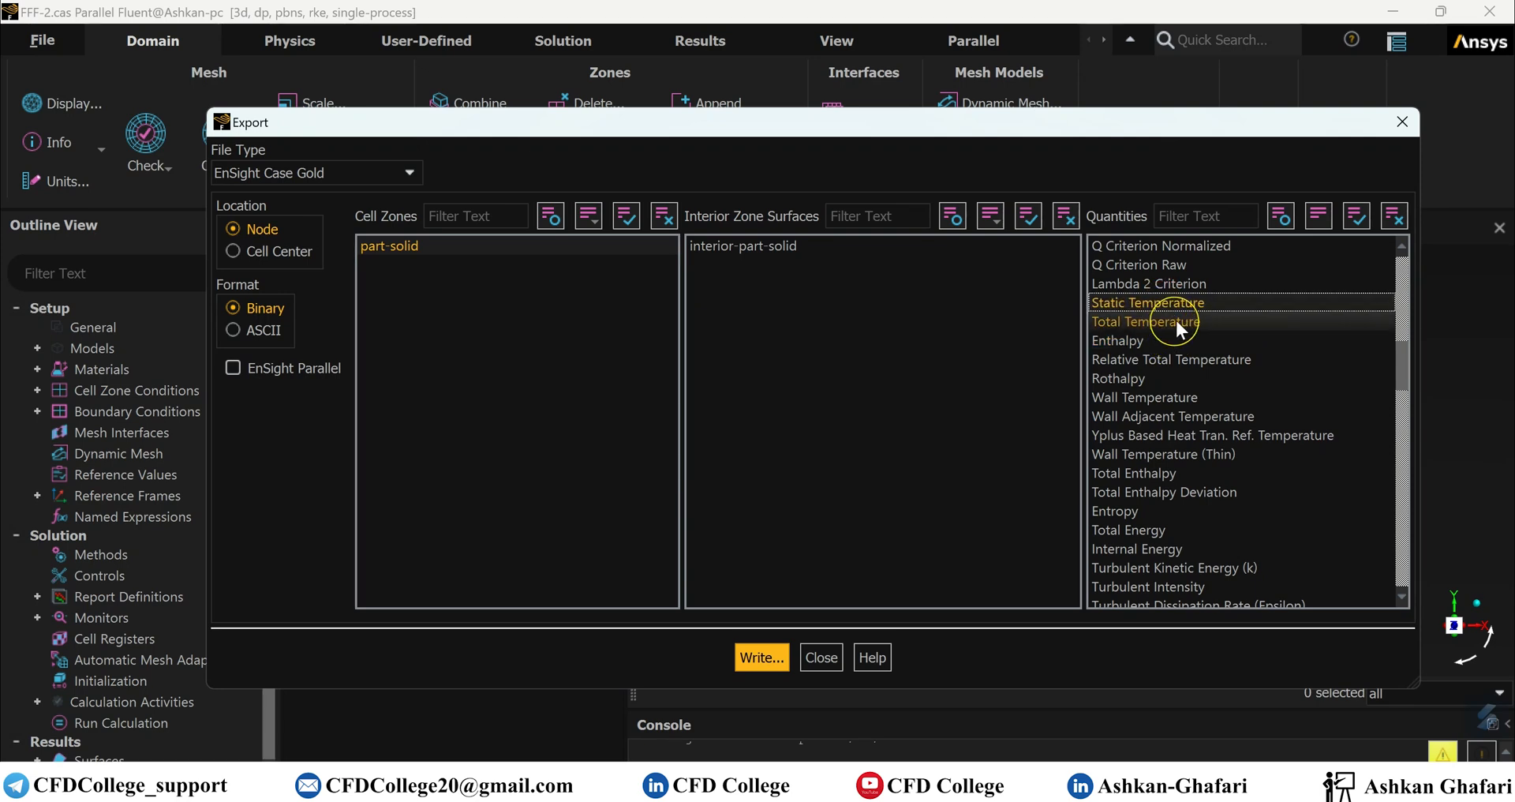
{"action": "scroll", "coordinate": [1170, 327], "scroll_direction": "up", "scroll_amount": 4}
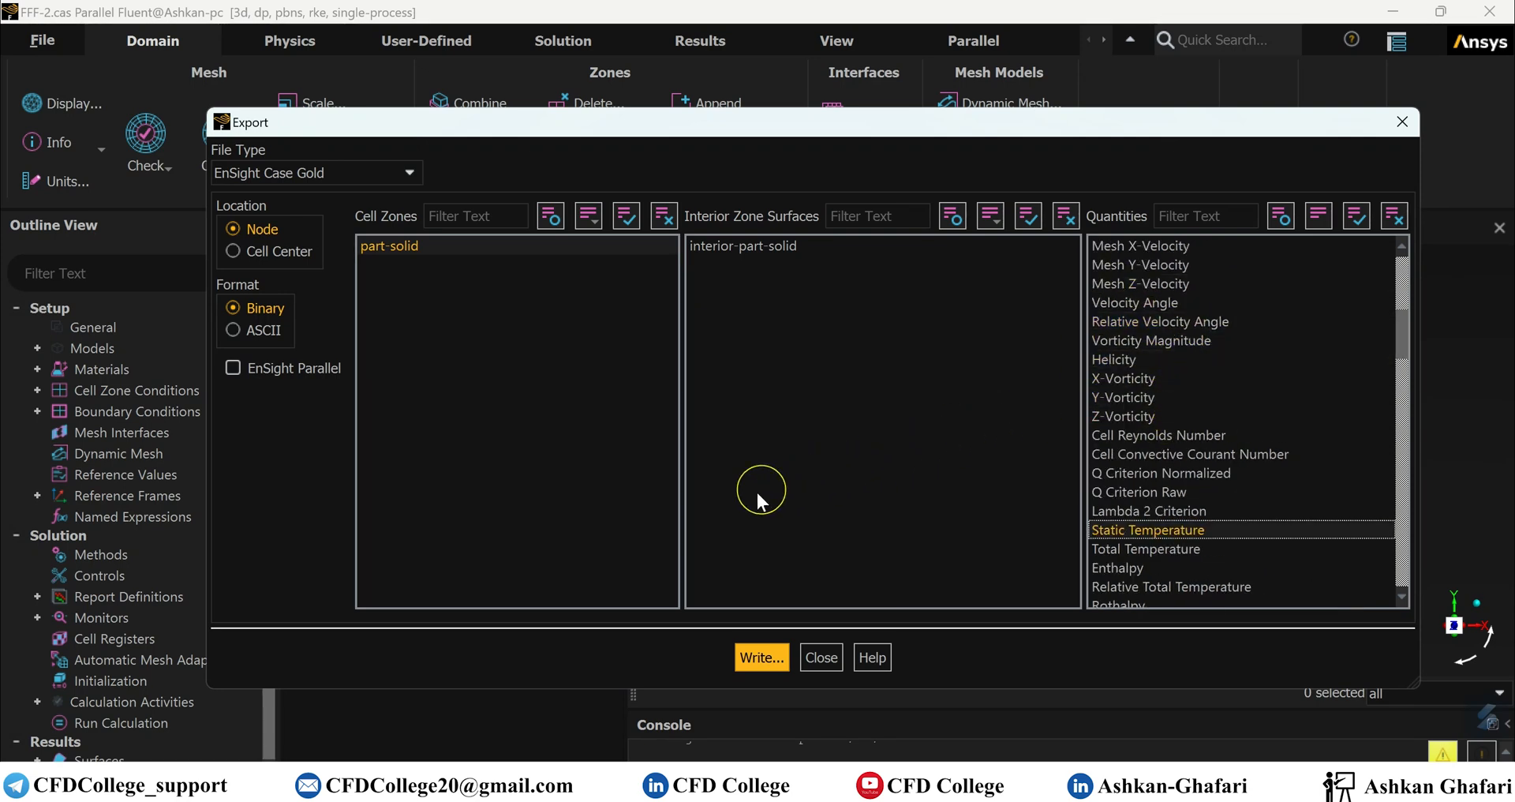
- Begin writing the EnSight Case Gold file, cancel the file selection and close the export dialog
{"action": "left_click", "coordinate": [778, 652]}
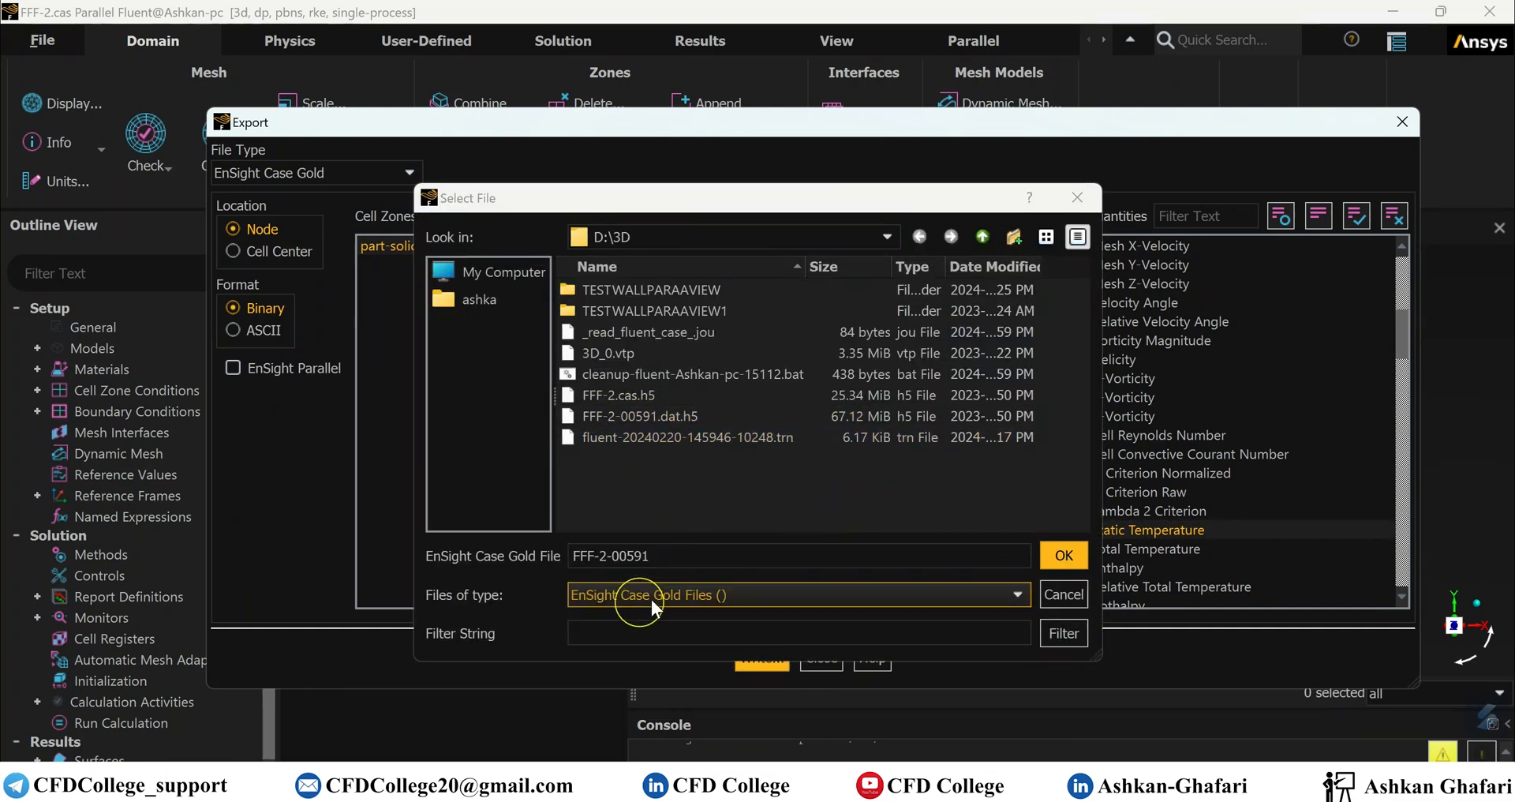
{"action": "left_click", "coordinate": [1071, 595]}
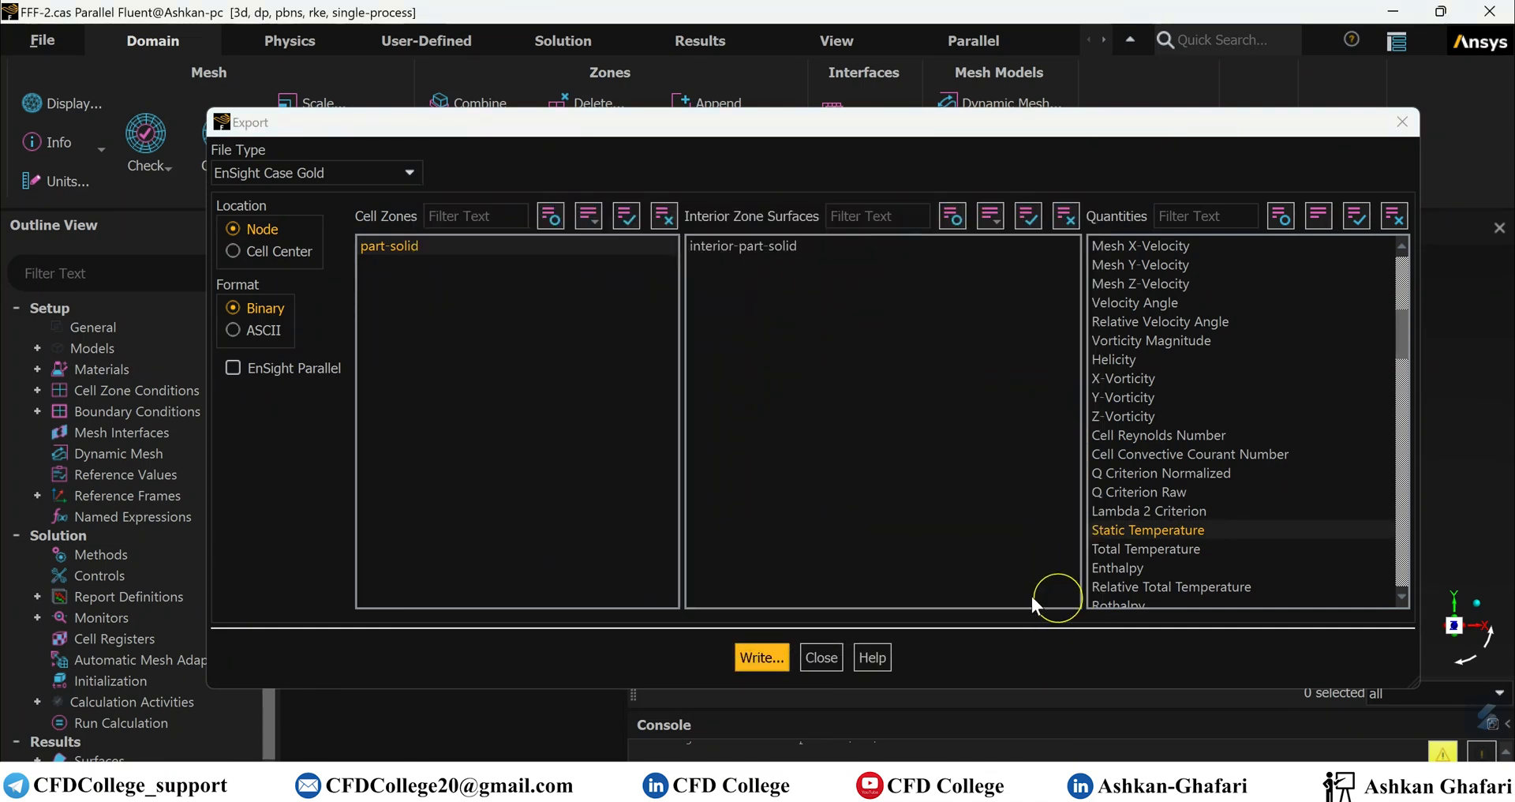
{"action": "left_click", "coordinate": [832, 648]}
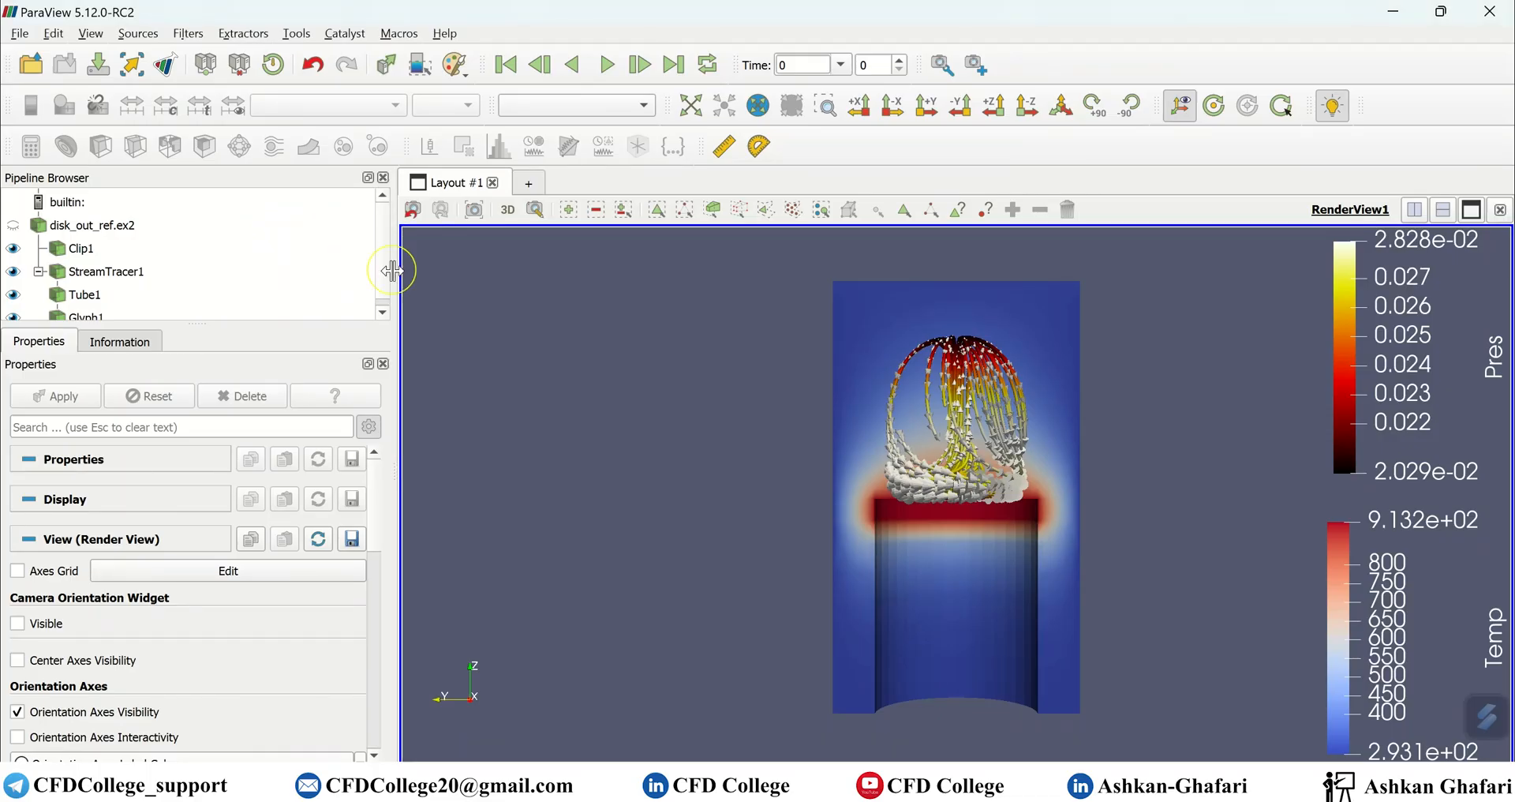
- Delete the Glyph1, Tube1 and StreamTracer1 filters from the disk_out_ref.ex2 pipeline
{"action": "left_click", "coordinate": [21, 35]}
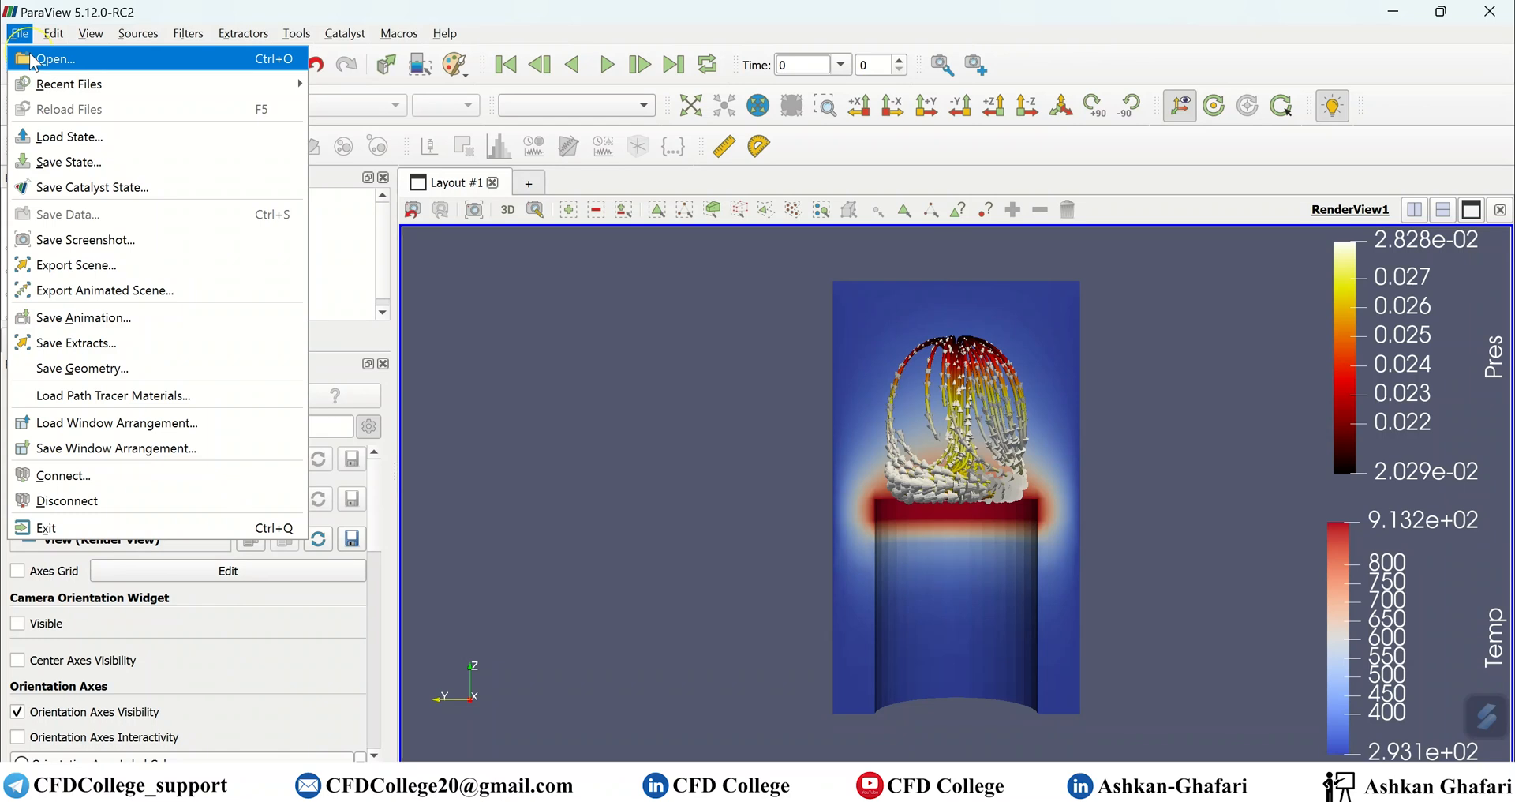
{"action": "left_click", "coordinate": [10, 235]}
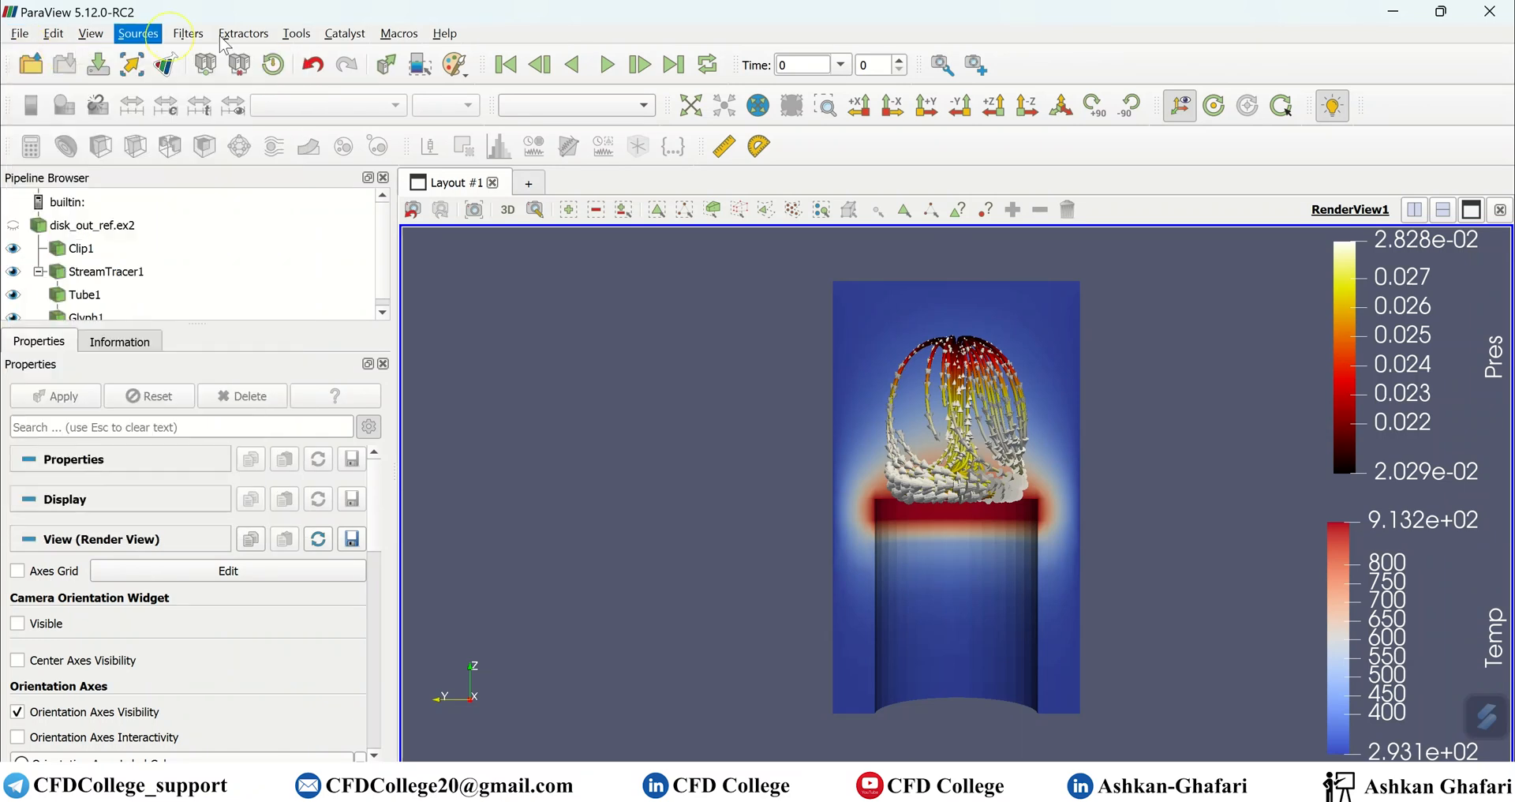
{"action": "left_click", "coordinate": [108, 229]}
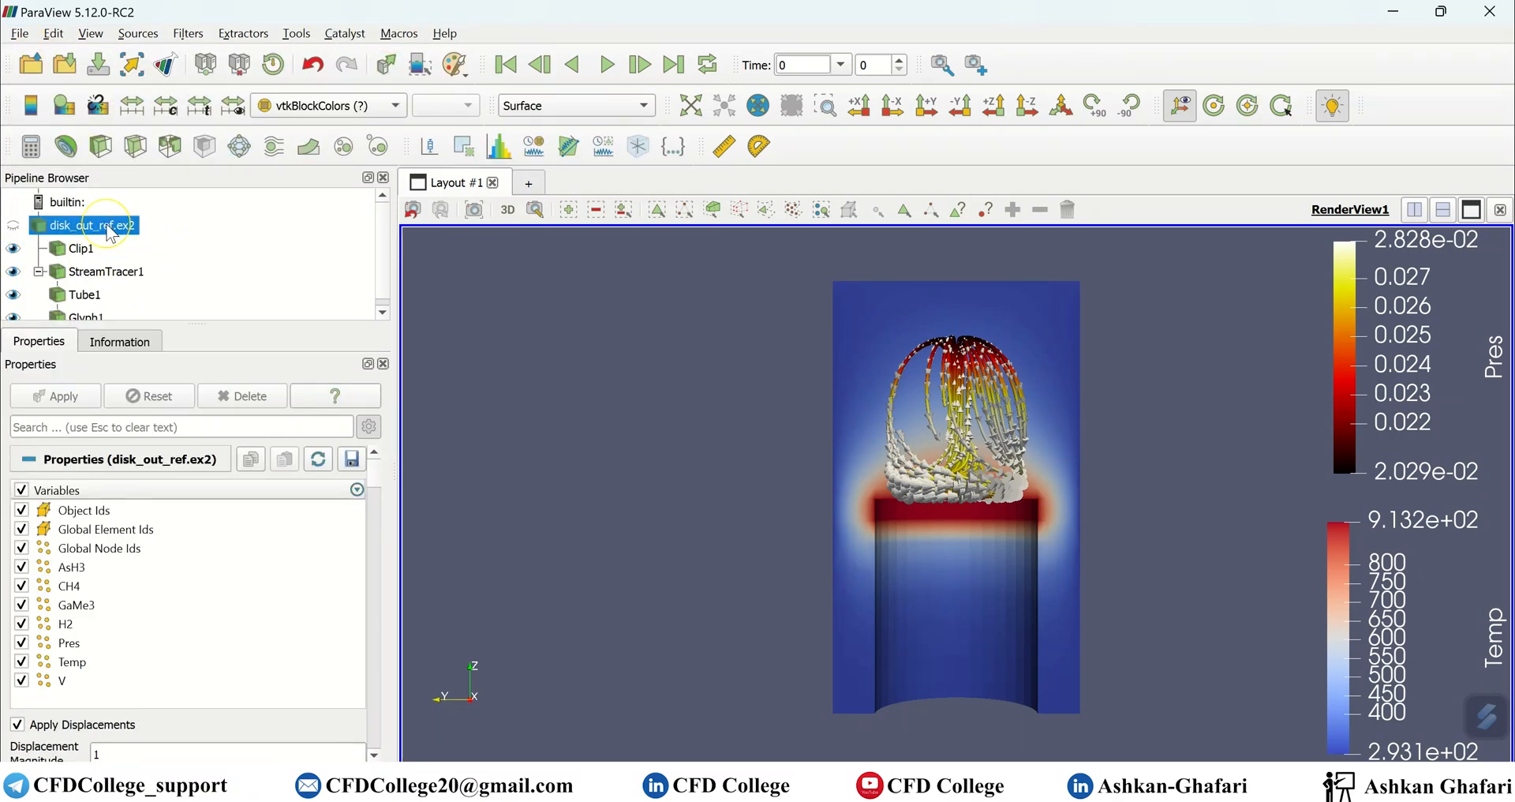
{"action": "scroll", "coordinate": [95, 292], "scroll_direction": "down", "scroll_amount": 1}
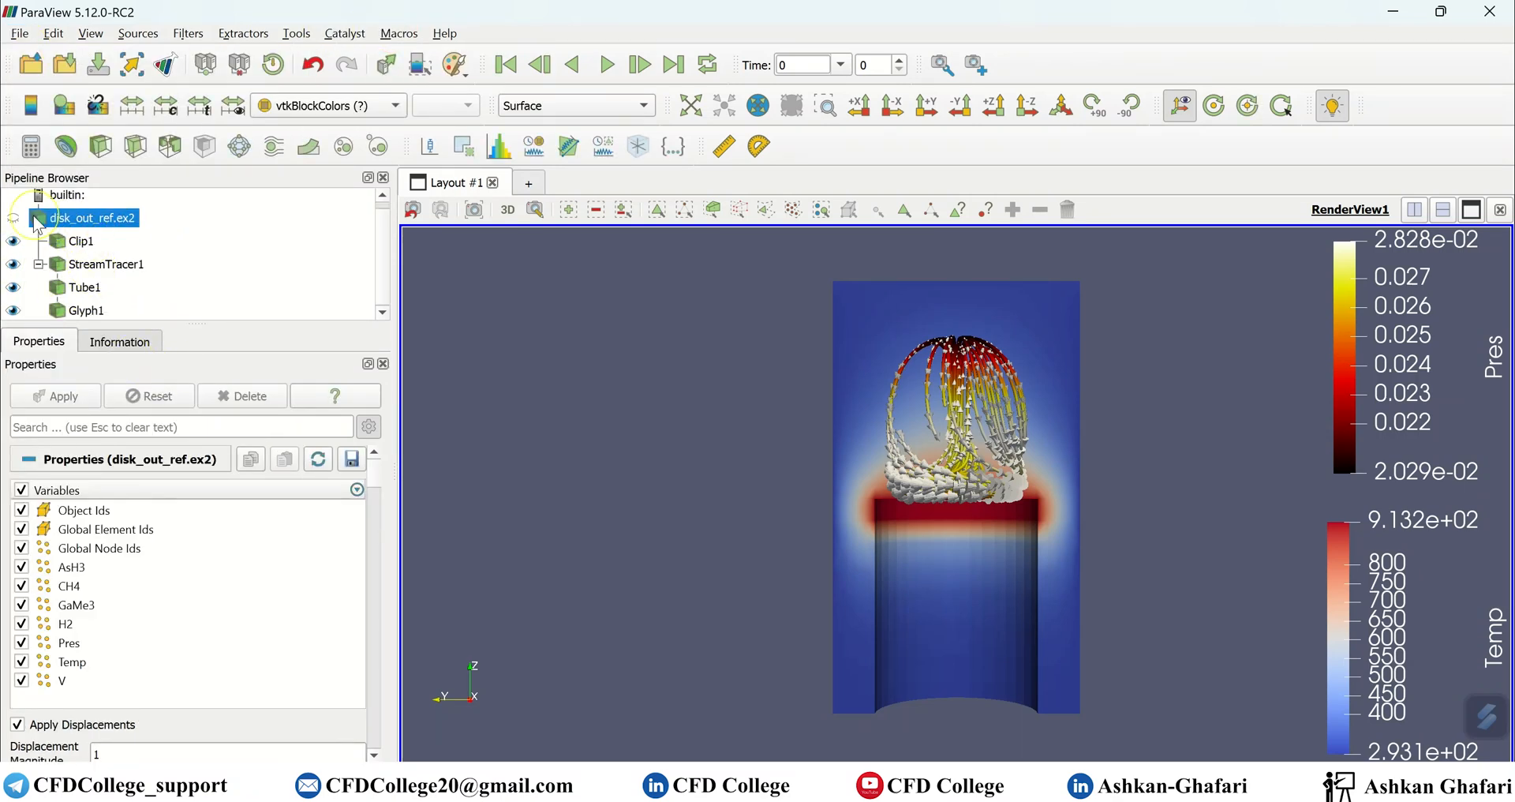
{"action": "left_click", "coordinate": [86, 311]}
{"action": "left_click", "coordinate": [239, 396]}
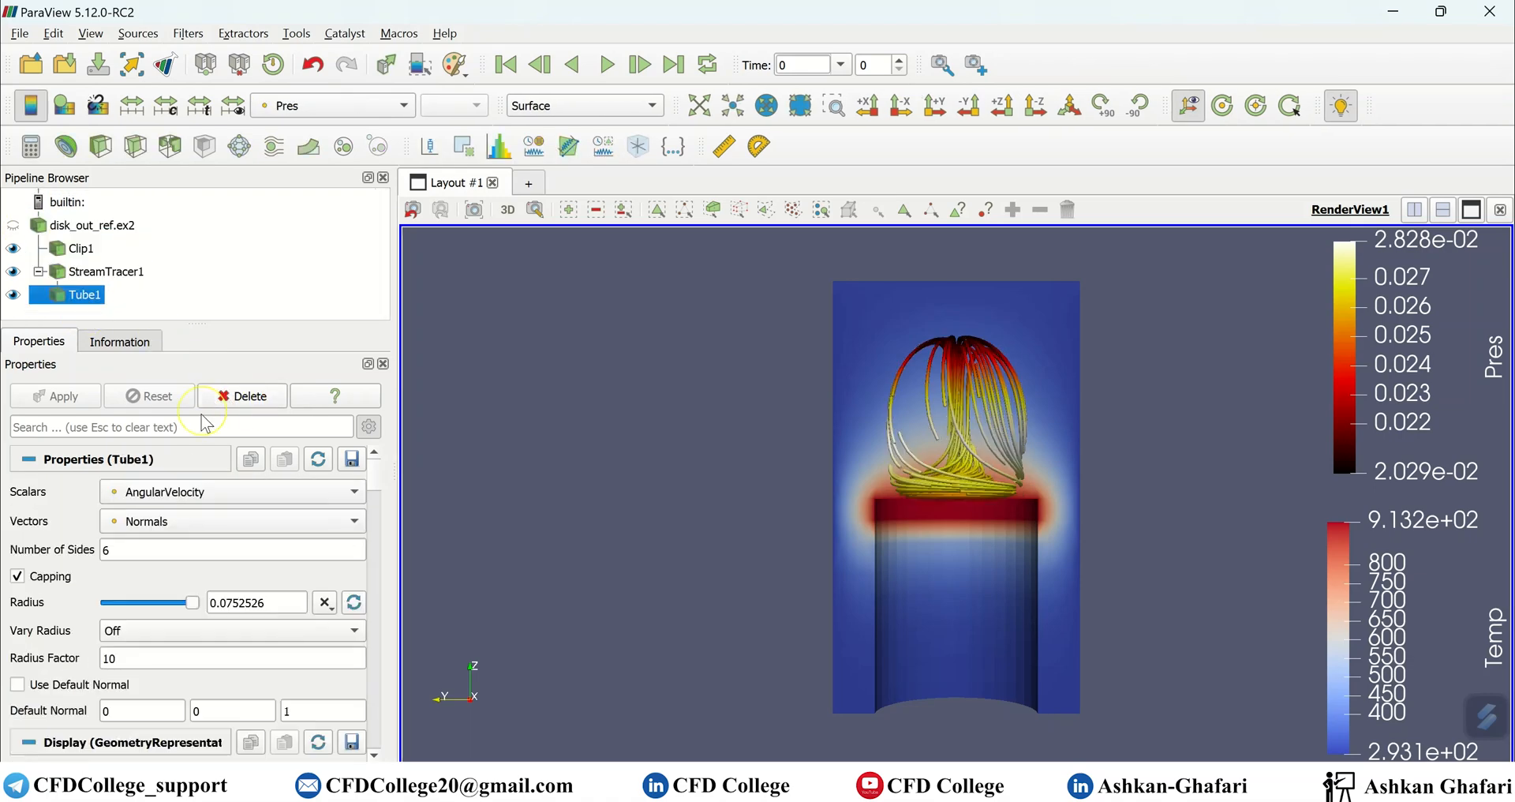
{"action": "left_click", "coordinate": [240, 396]}
{"action": "left_click", "coordinate": [238, 397]}
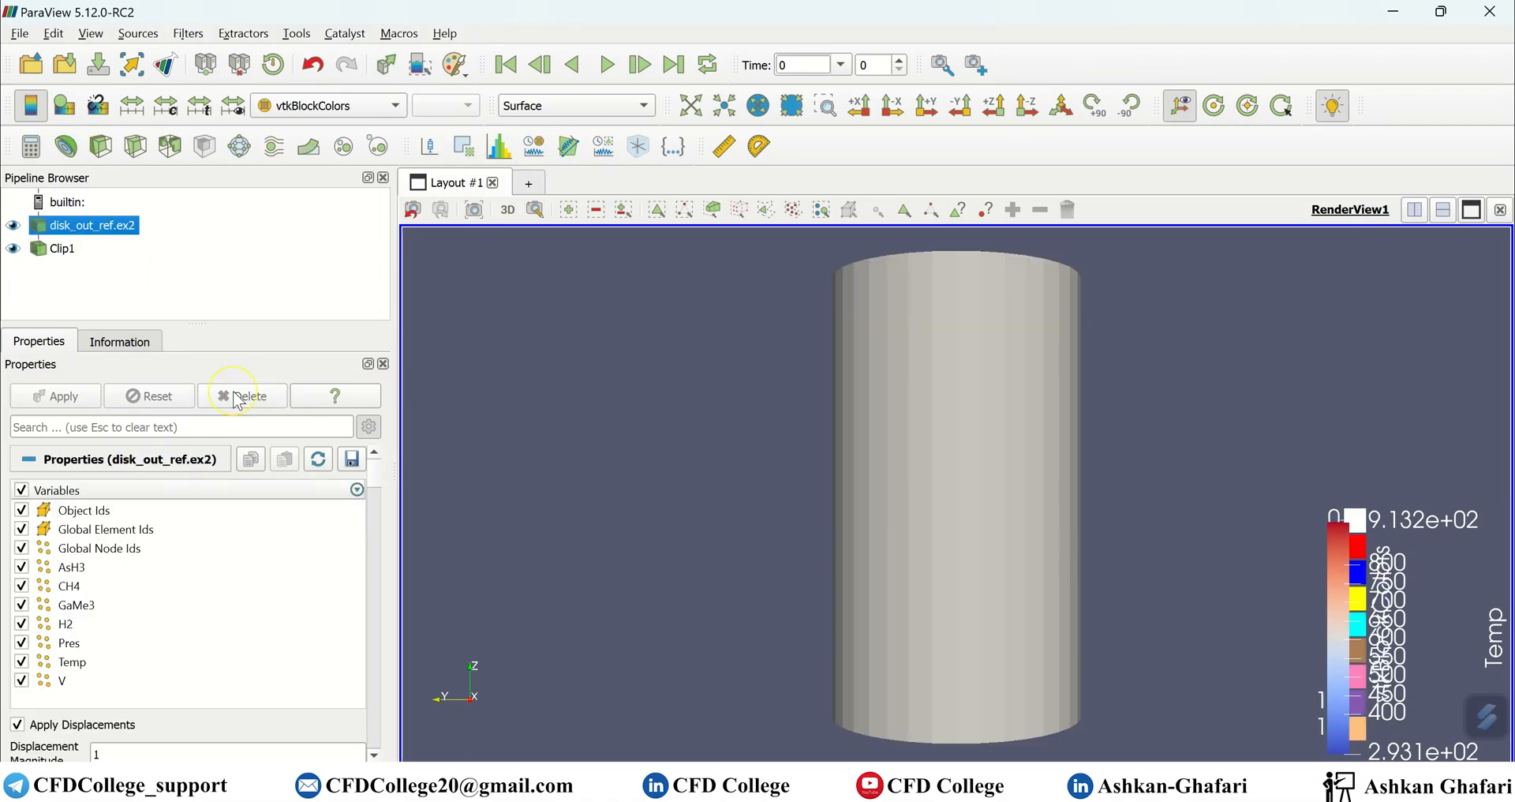
- Delete the Clip1 filter and the disk_out_ref.ex2 source from the pipeline
{"action": "left_click", "coordinate": [60, 249]}
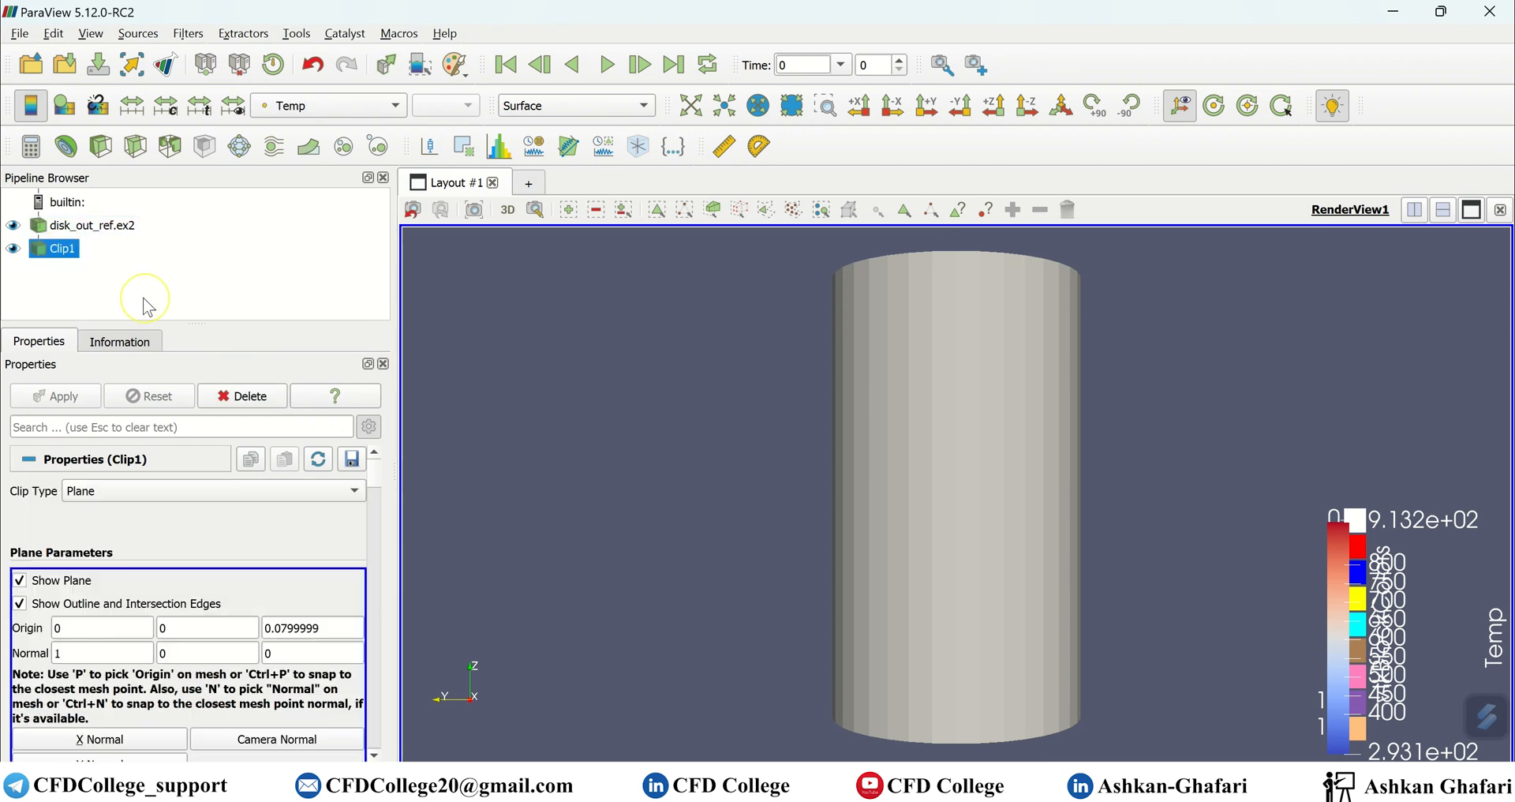
{"action": "left_click", "coordinate": [234, 393]}
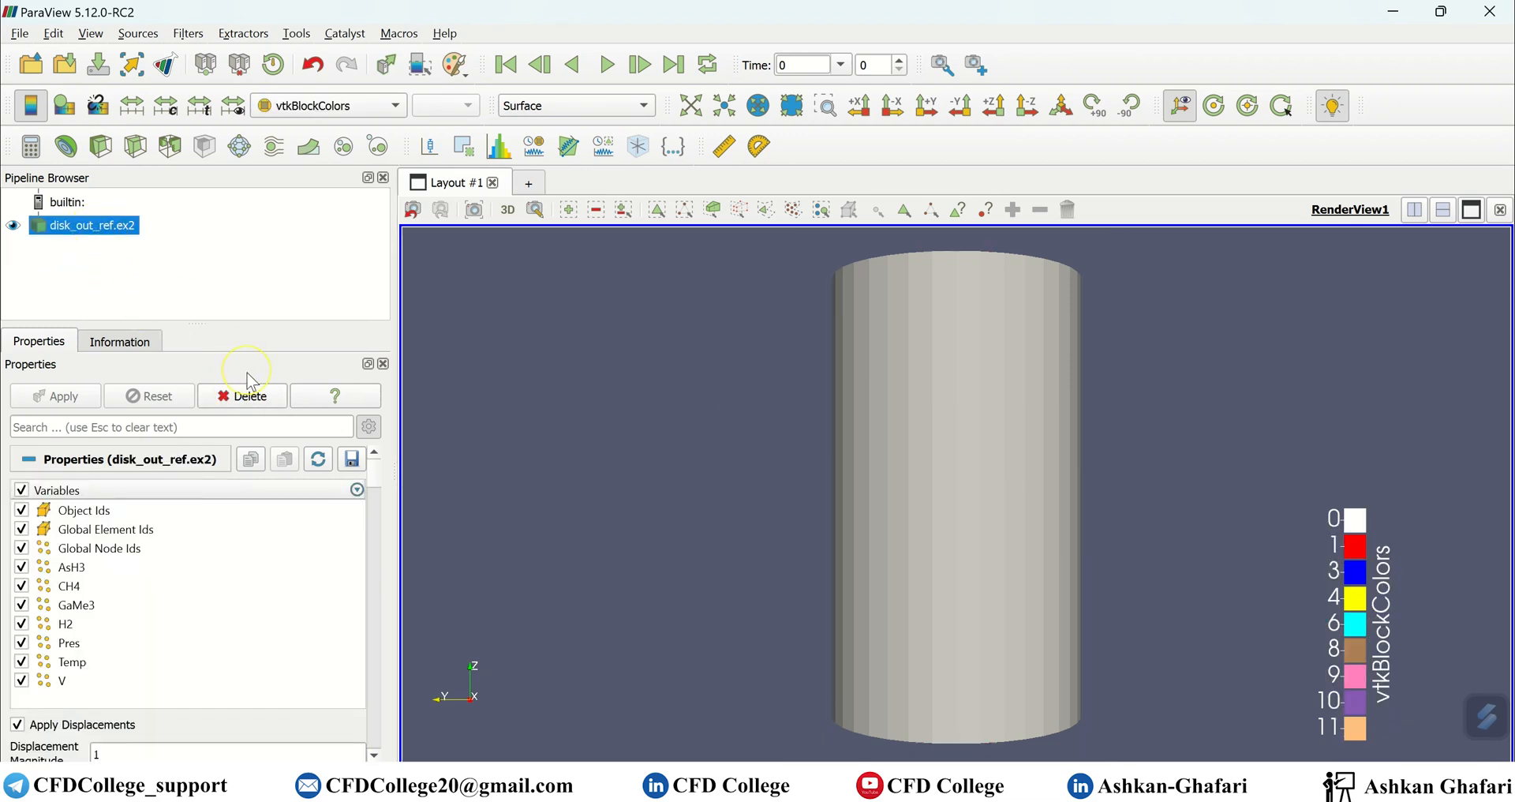
{"action": "left_click", "coordinate": [249, 388]}
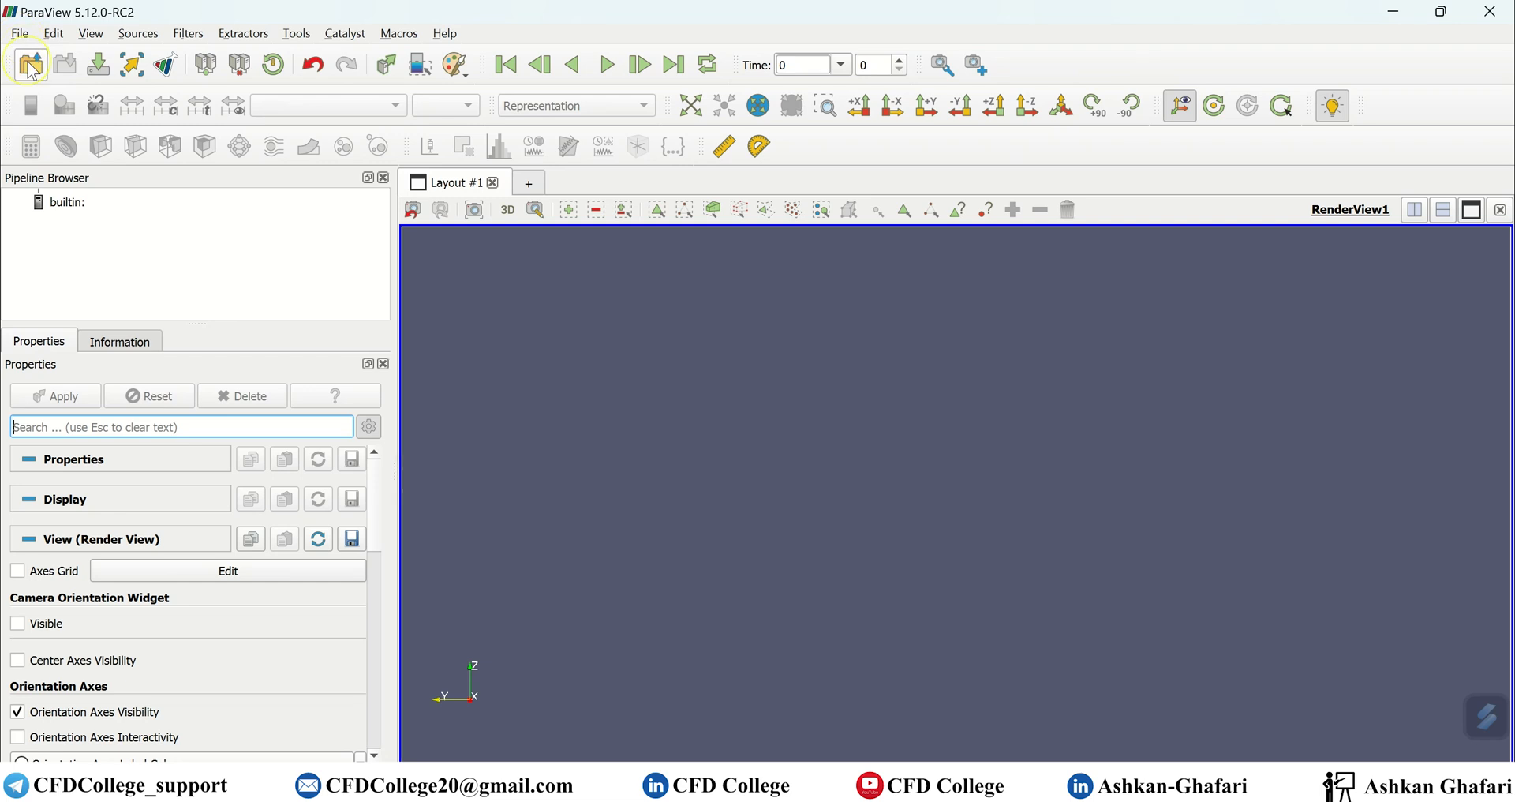
- Open the file selection dialog and browse to the E:/CFDCollege/Clip/Paraview/EN/Steady folder
{"action": "left_click", "coordinate": [20, 36]}
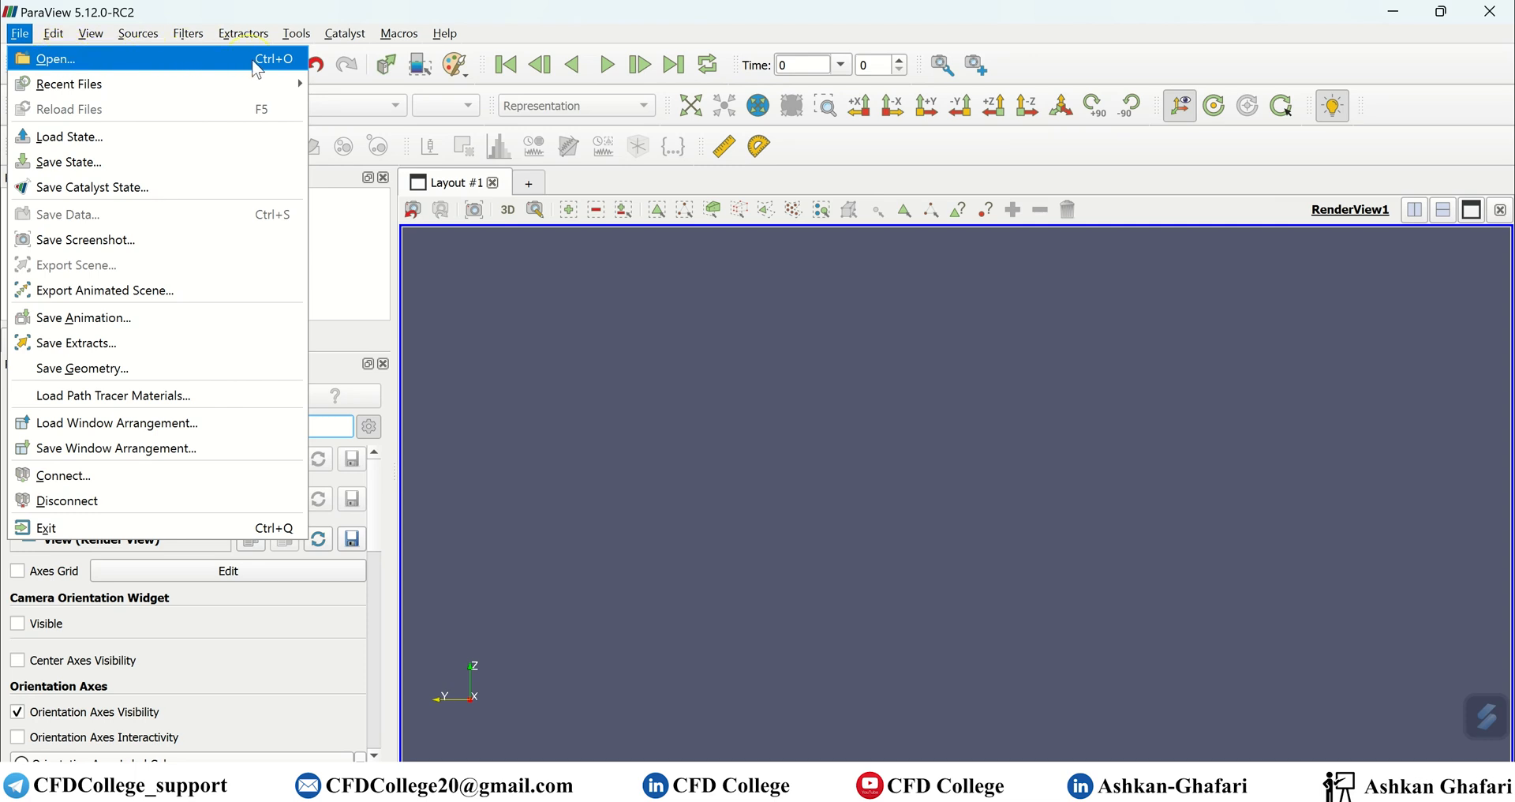
{"action": "left_click", "coordinate": [286, 71]}
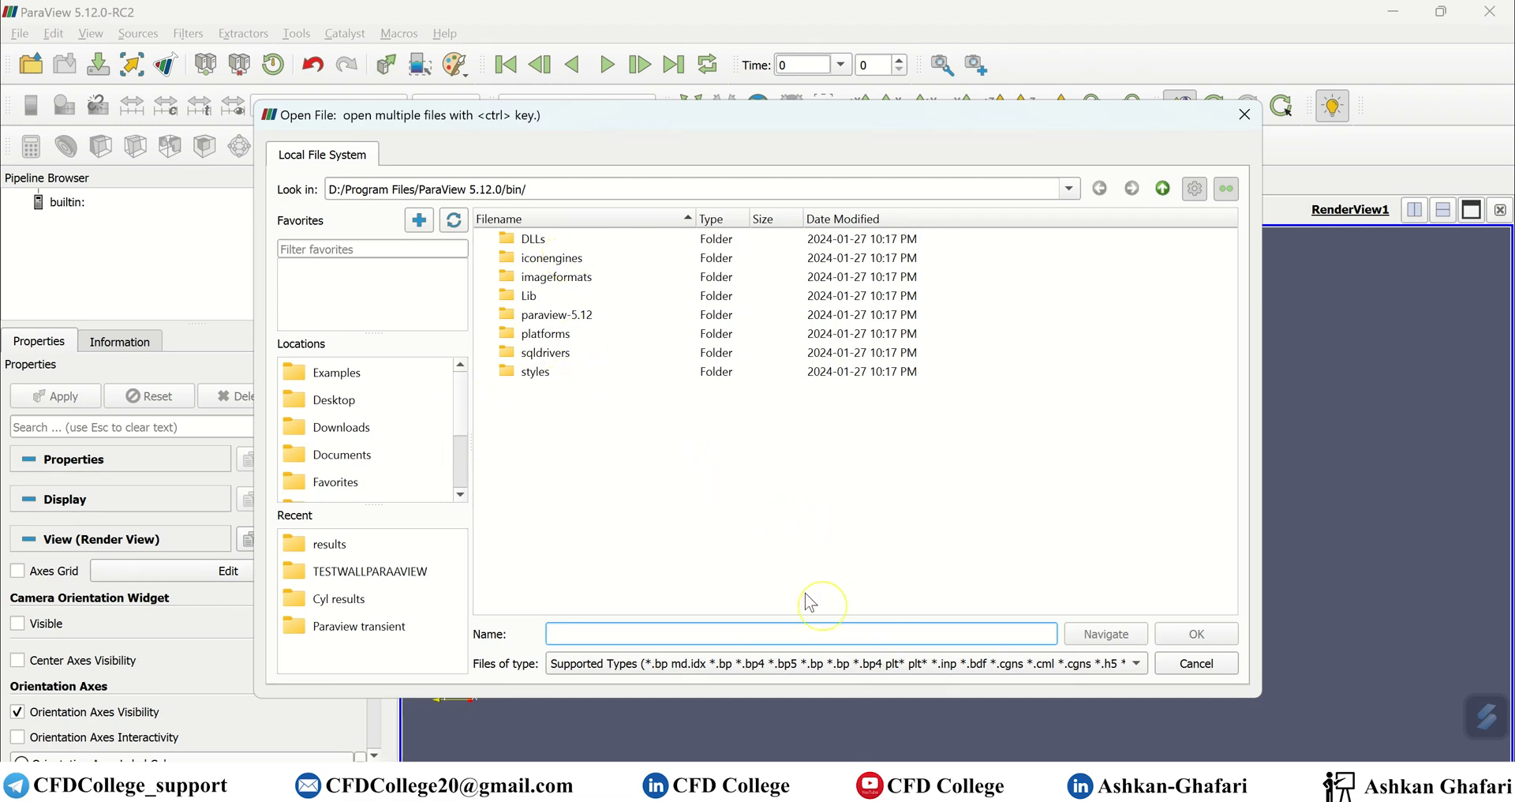
{"action": "left_click", "coordinate": [460, 411]}
{"action": "left_click_drag", "start_coordinate": [461, 414], "coordinate": [458, 464]}
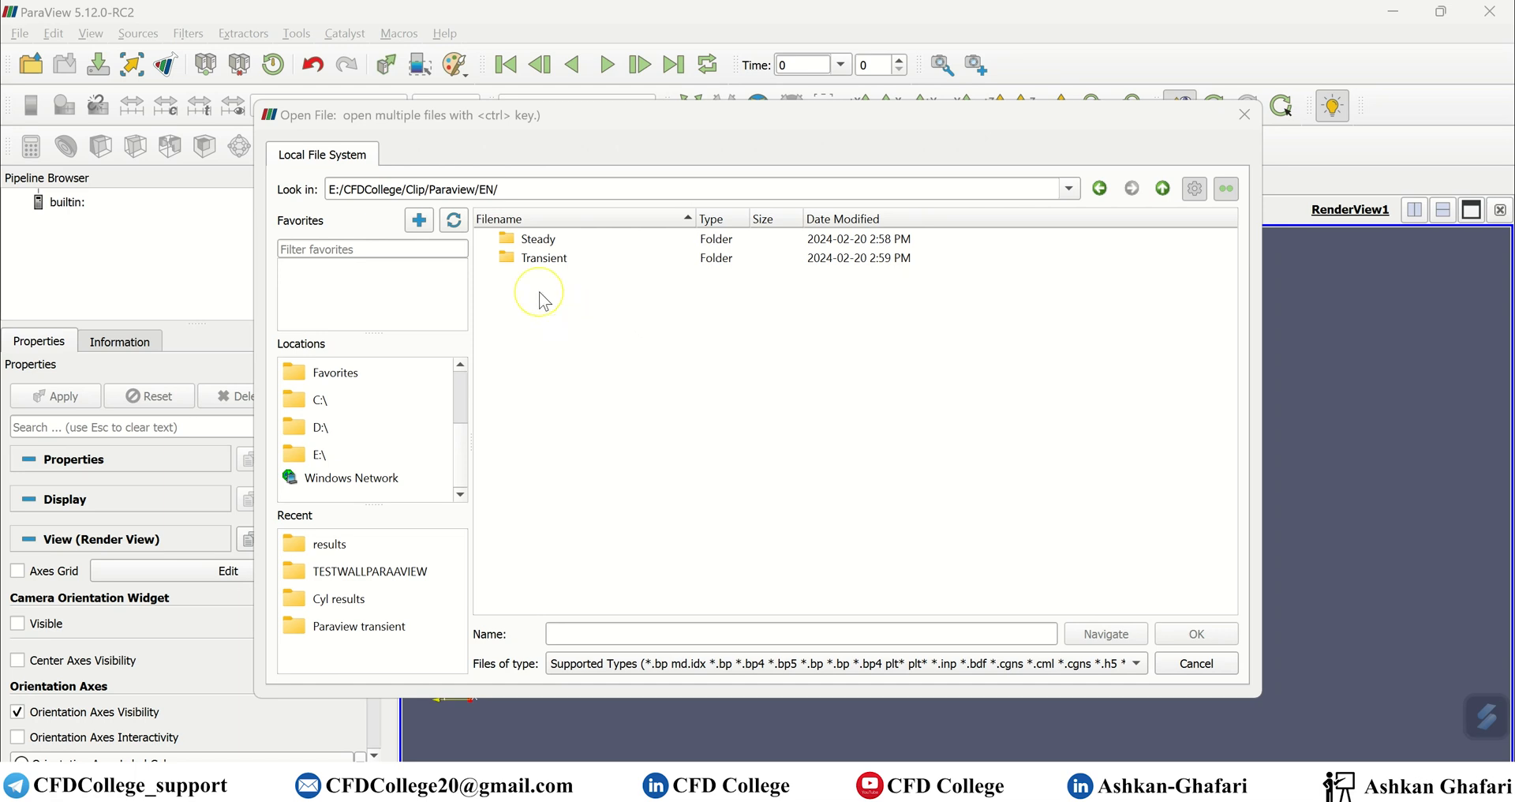
{"action": "double_click", "coordinate": [541, 243]}
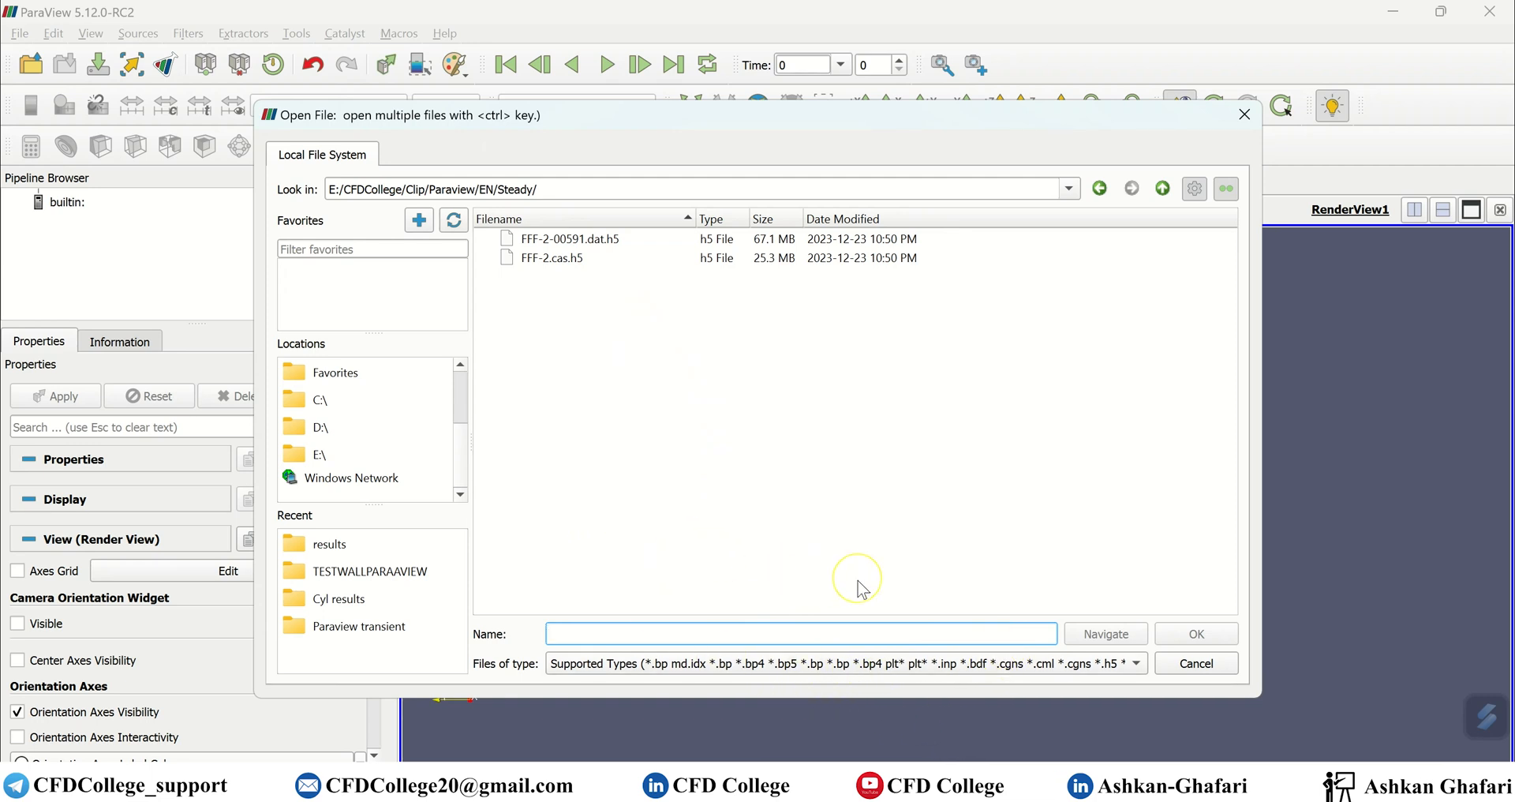
- Switch to Ansys Fluent and export the solution data as a CGNS file named steady results in E:\CFDCollege\Clip\Paraview\EN\Steady
{"action": "left_click", "coordinate": [914, 769]}
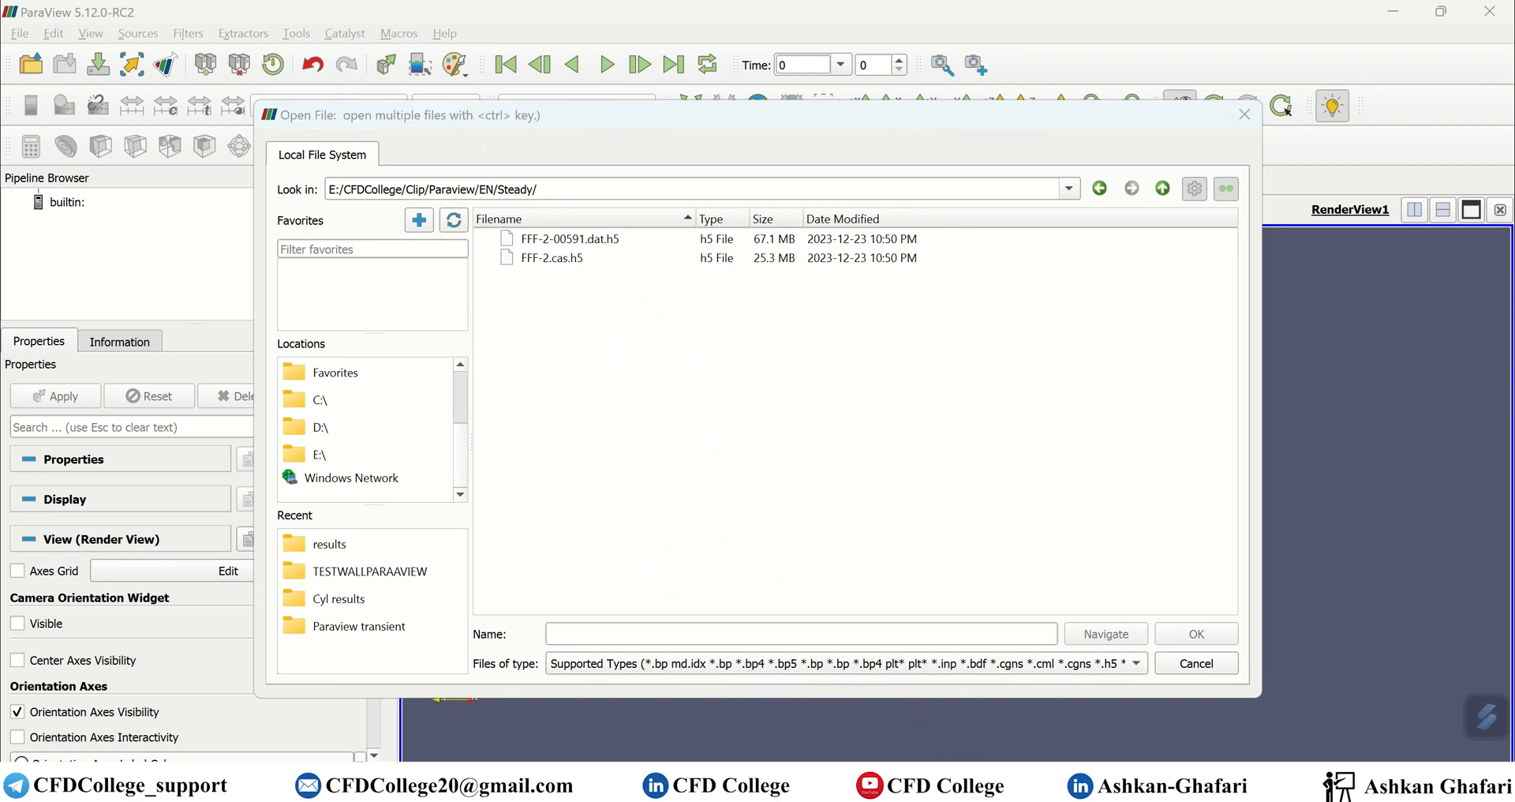
{"action": "left_click", "coordinate": [54, 40]}
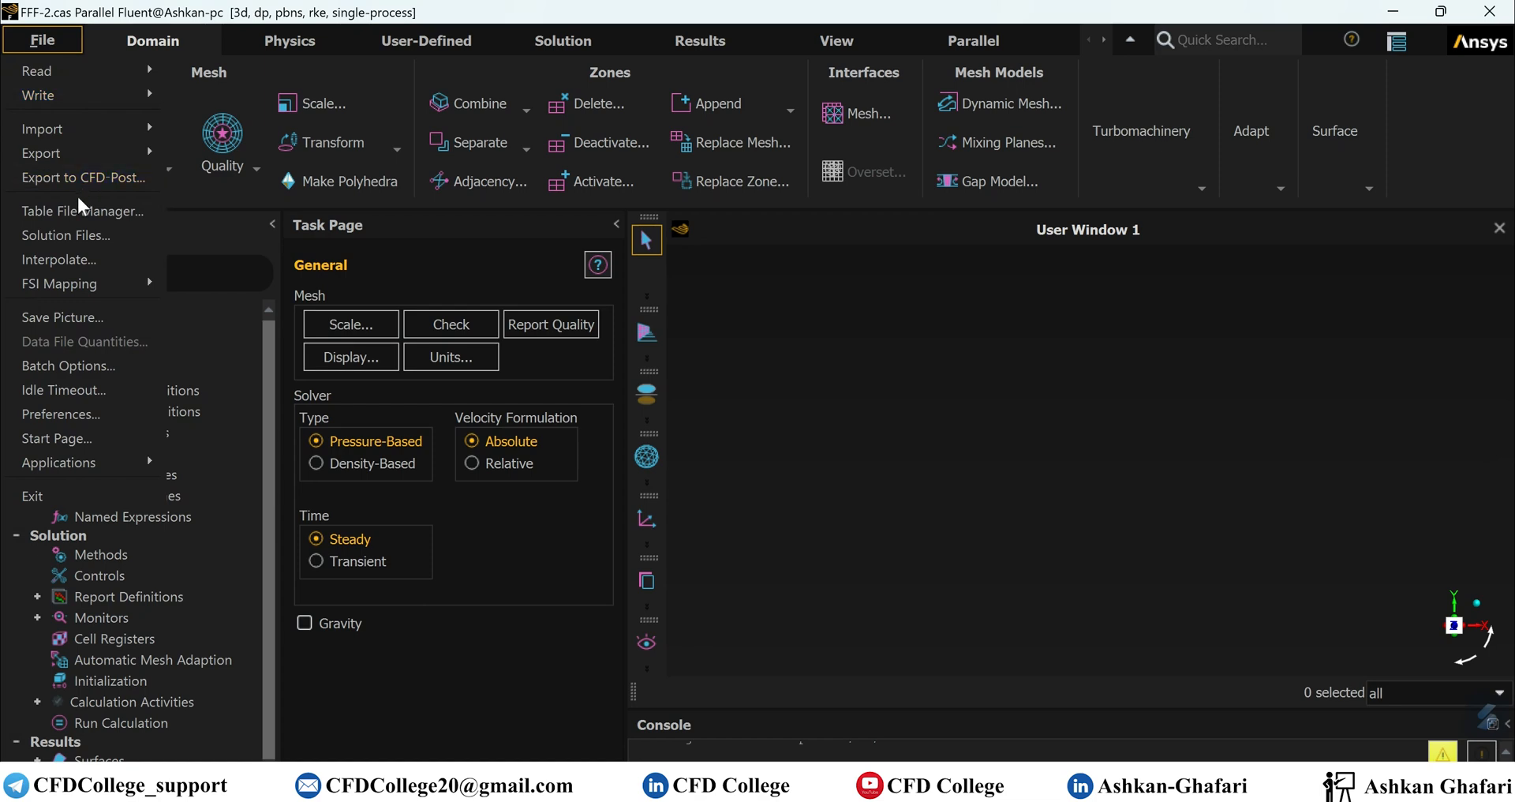
{"action": "mouse_move", "coordinate": [69, 154]}
{"action": "left_click", "coordinate": [221, 150]}
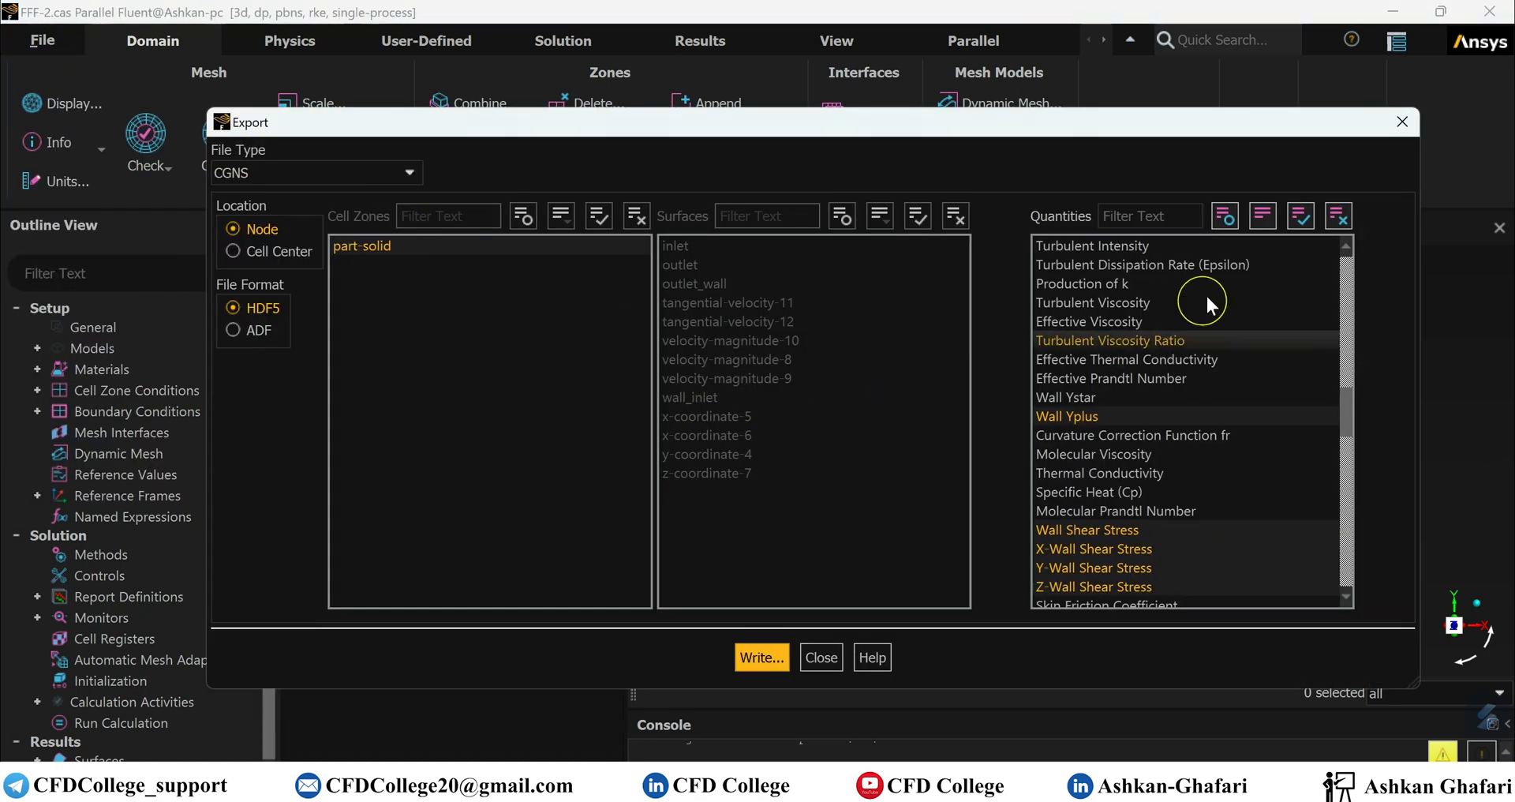
{"action": "left_click", "coordinate": [759, 656]}
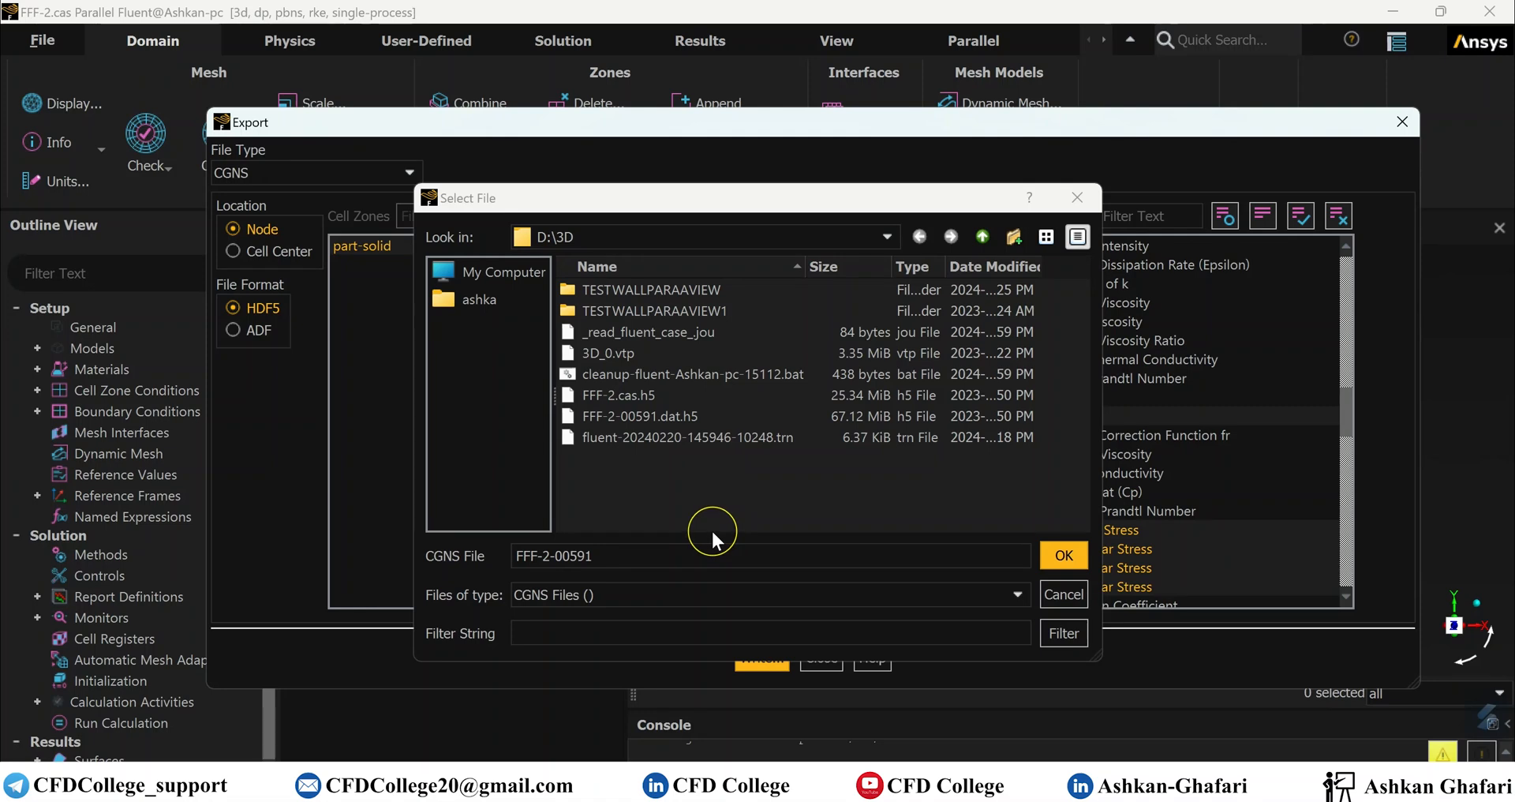
{"action": "left_click", "coordinate": [742, 555]}
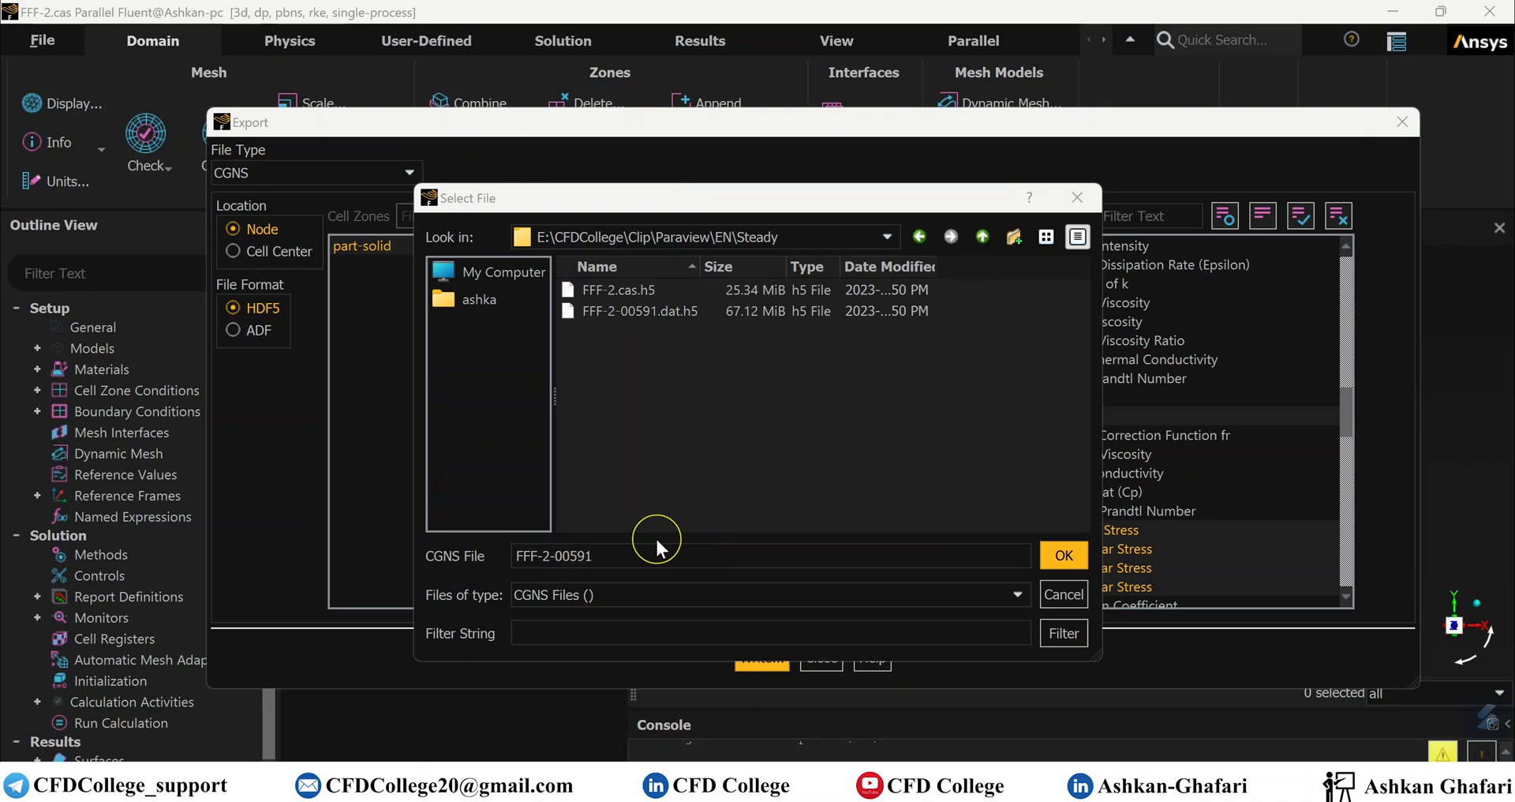
{"action": "left_click_drag", "start_coordinate": [651, 552], "coordinate": [382, 550]}
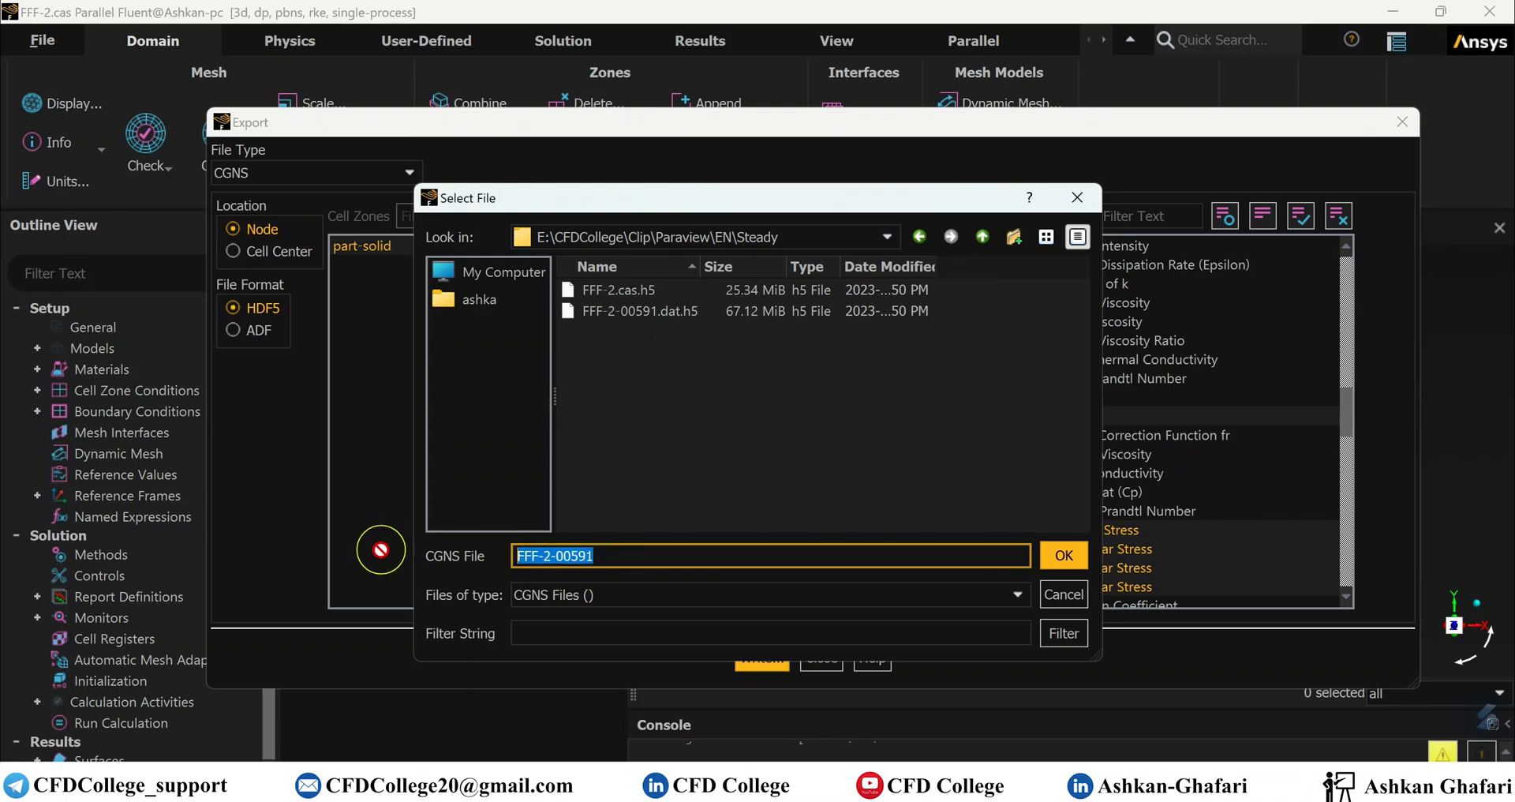
{"action": "type", "text": "s"}
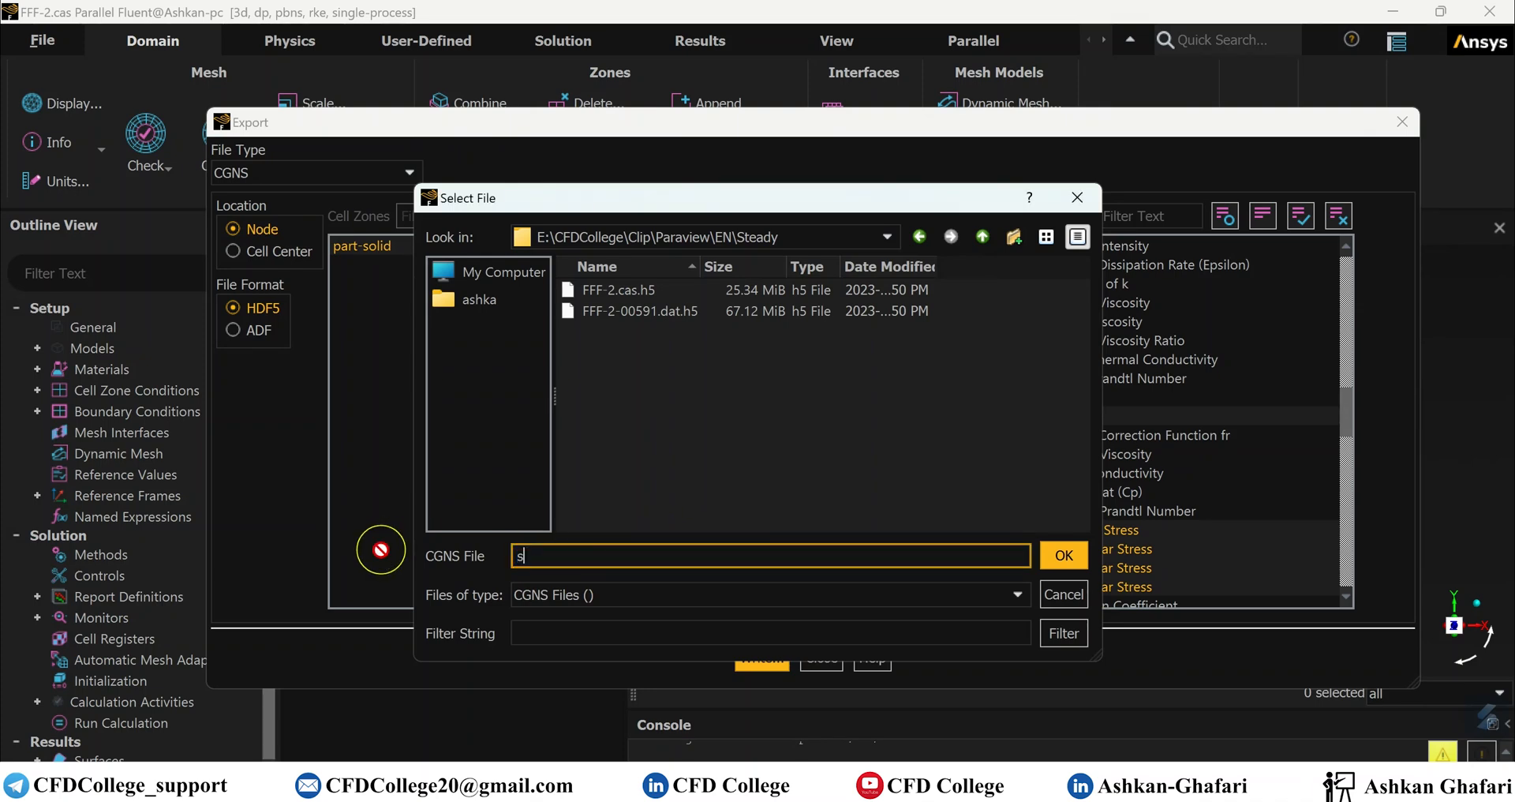
{"action": "type", "text": "teady results"}
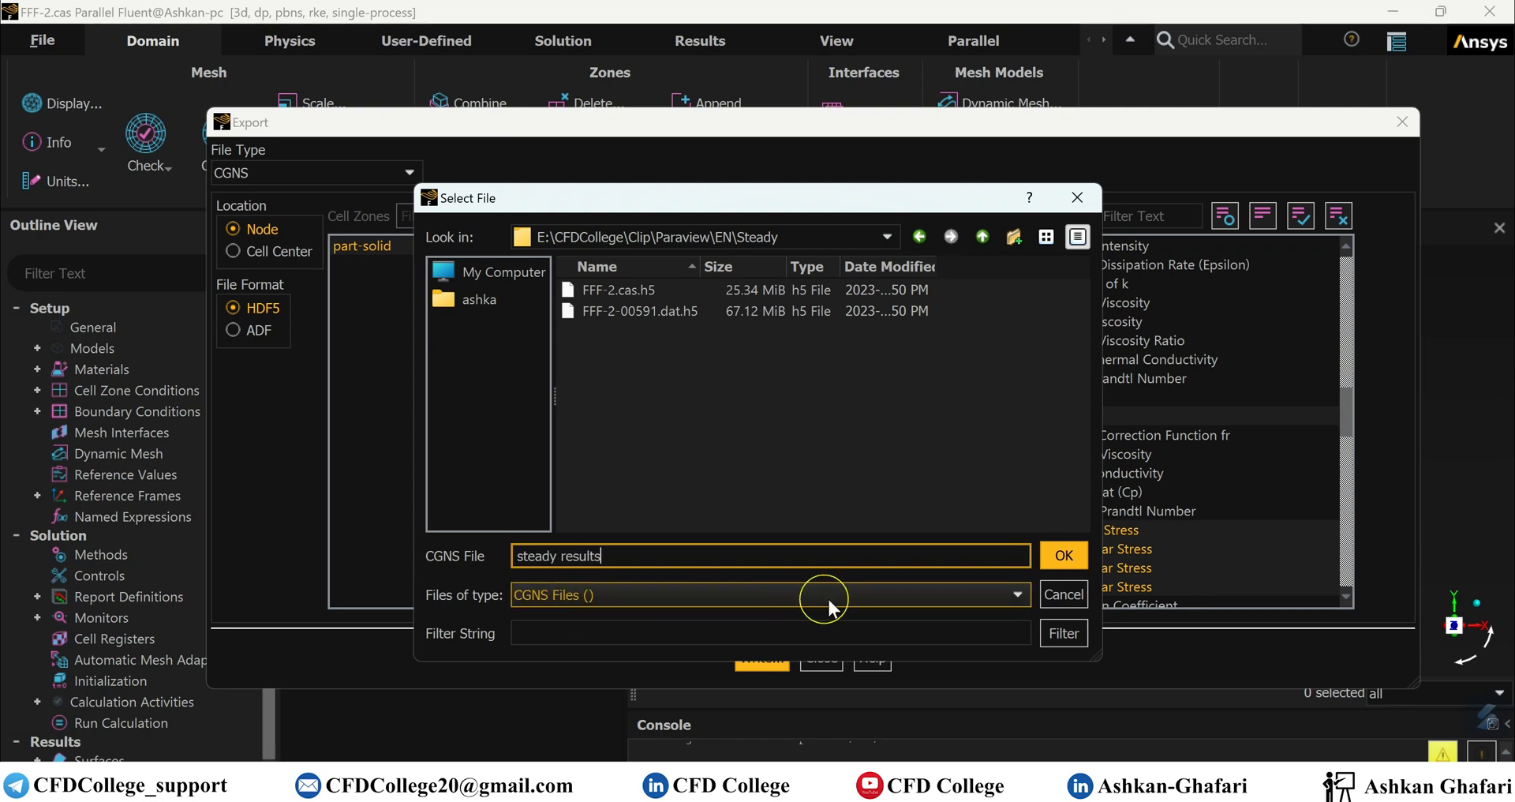
{"action": "left_click", "coordinate": [1062, 555]}
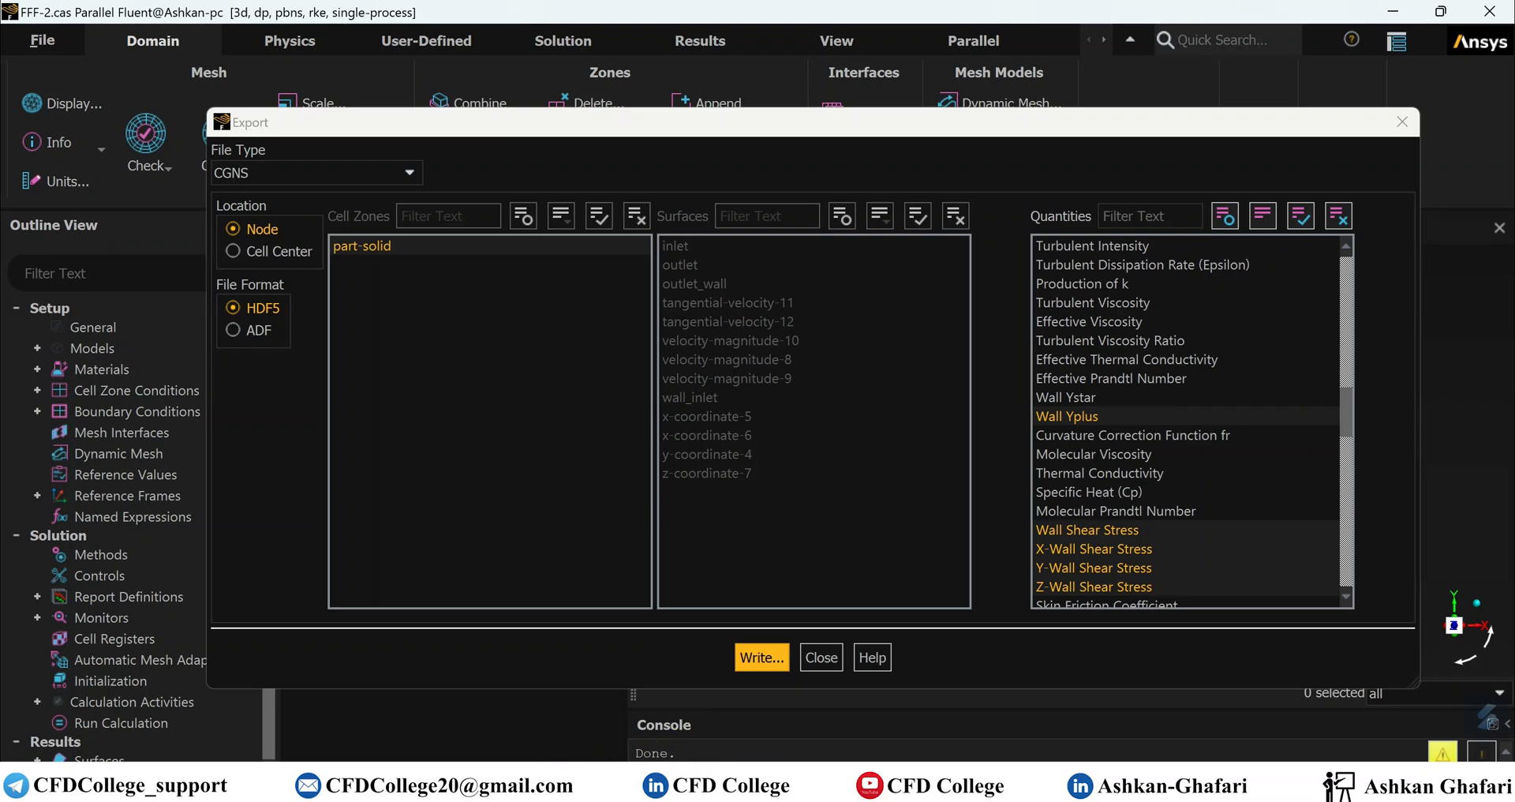
- Switch to File Explorer and check the exported CGNS file in the Steady folder
{"action": "mouse_move", "coordinate": [526, 783]}
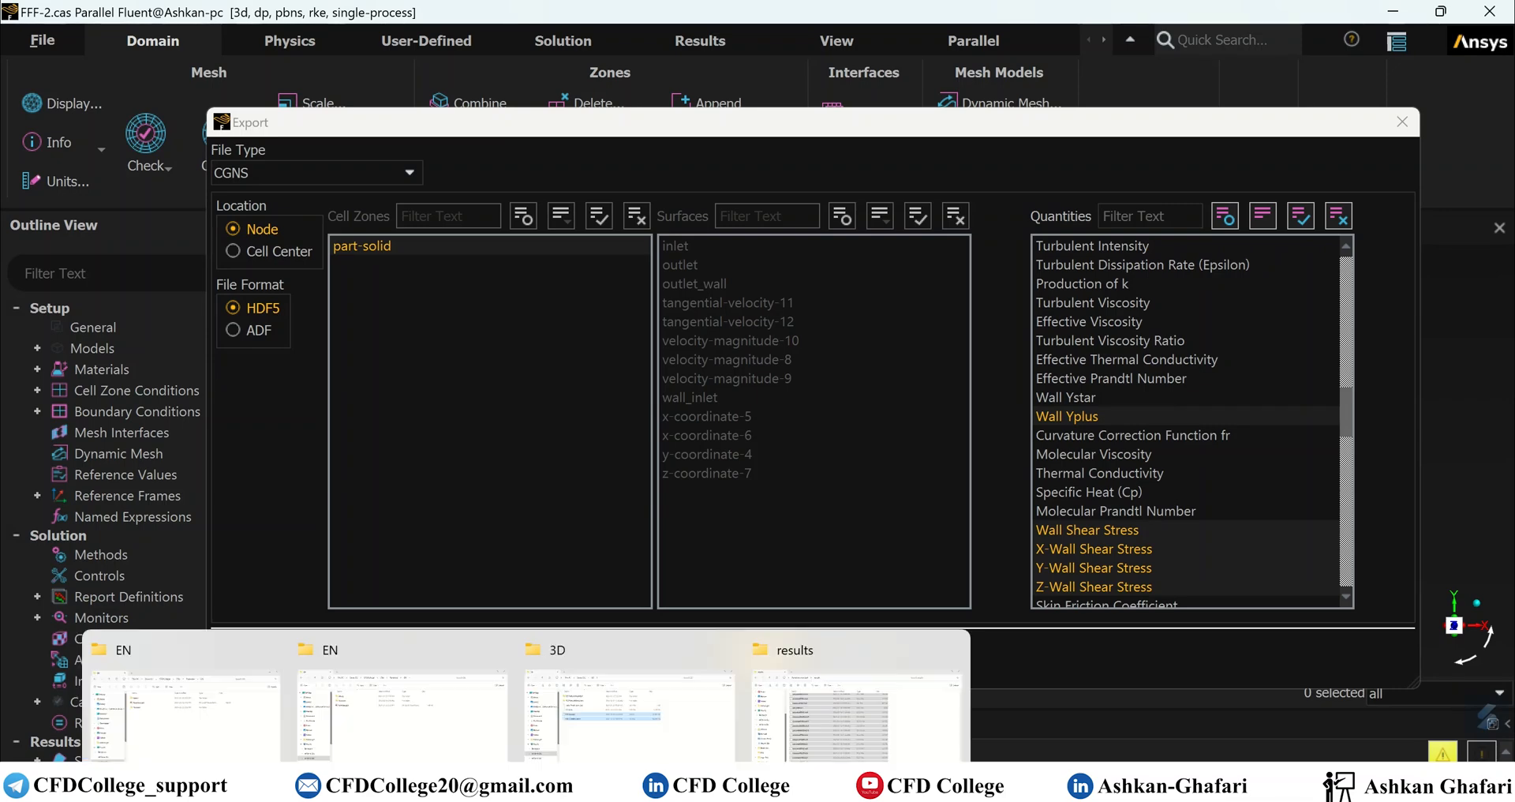
{"action": "left_click", "coordinate": [887, 686]}
{"action": "left_click", "coordinate": [339, 60]}
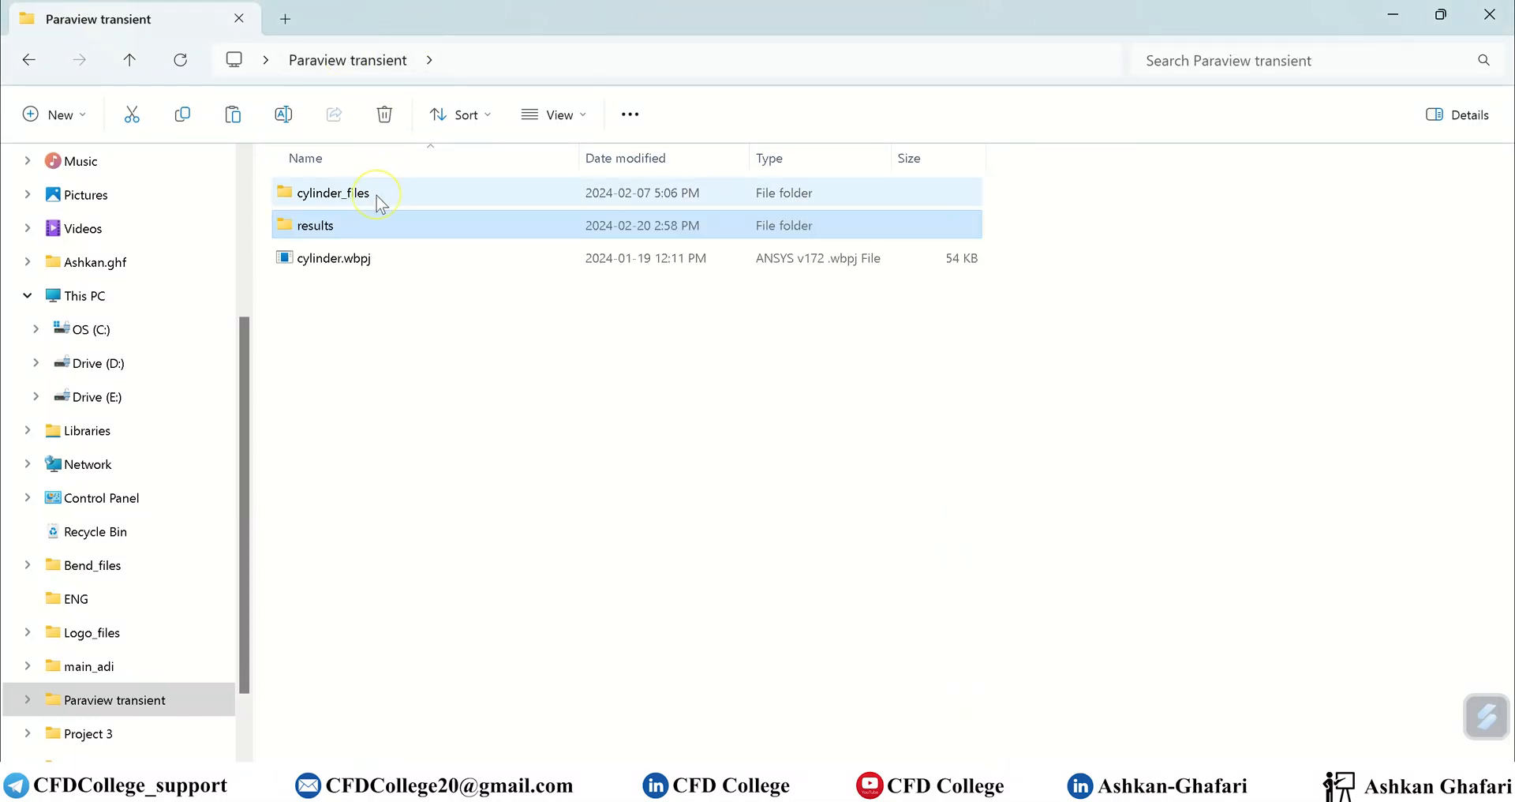
{"action": "left_click", "coordinate": [838, 782]}
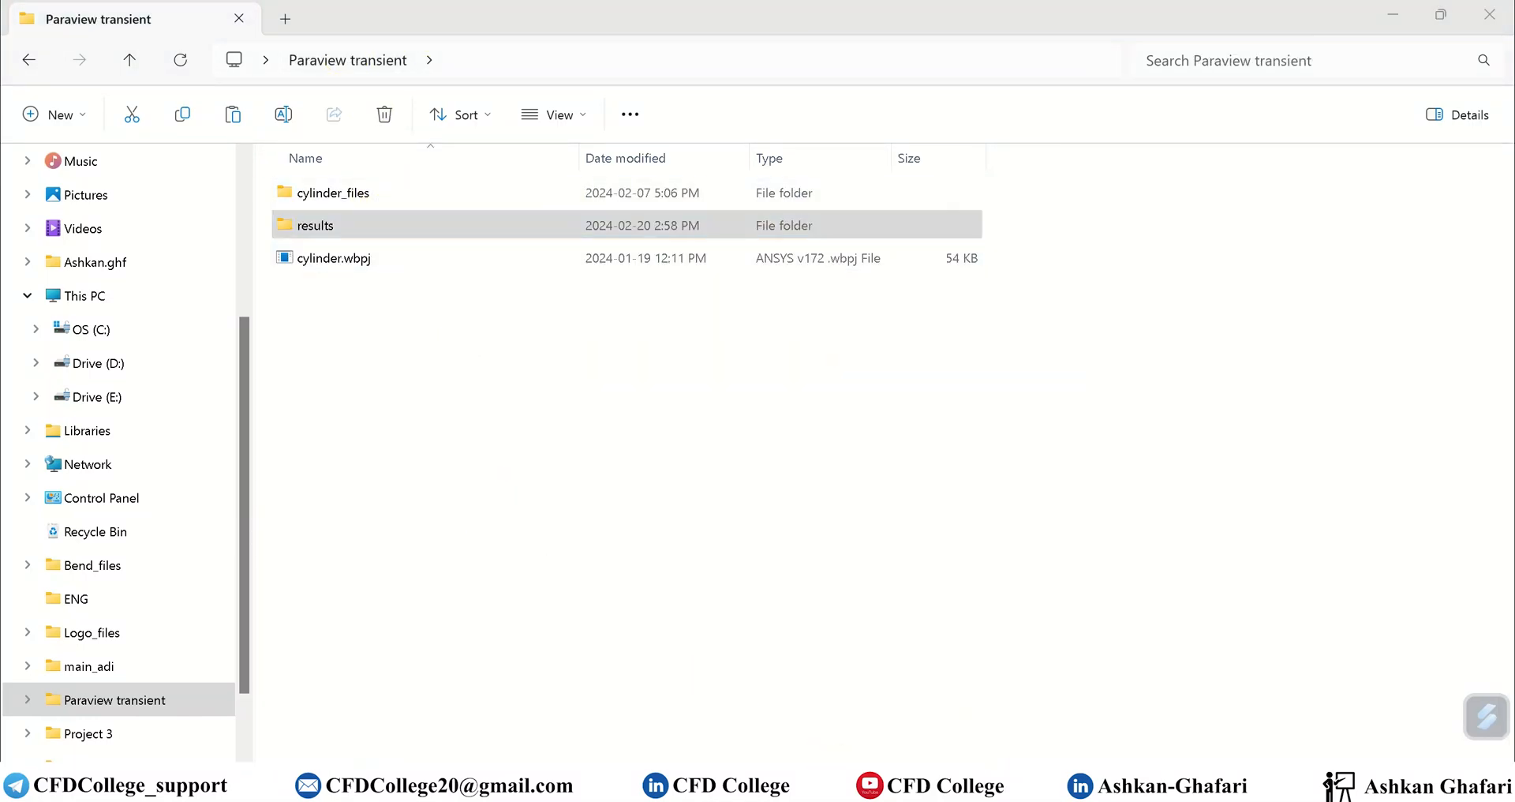
{"action": "left_click", "coordinate": [410, 695]}
{"action": "double_click", "coordinate": [376, 194]}
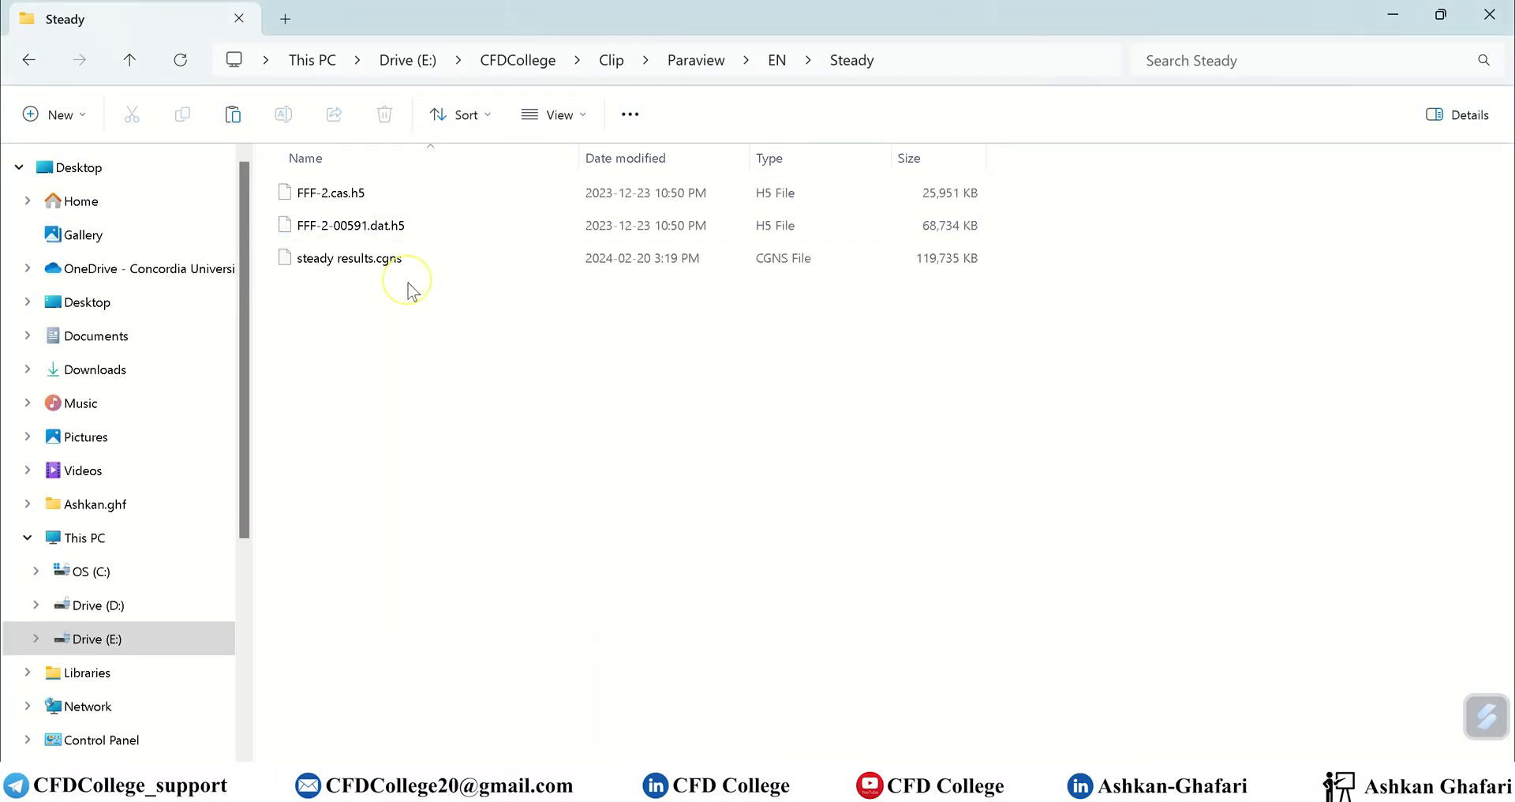
{"action": "left_click", "coordinate": [390, 266]}
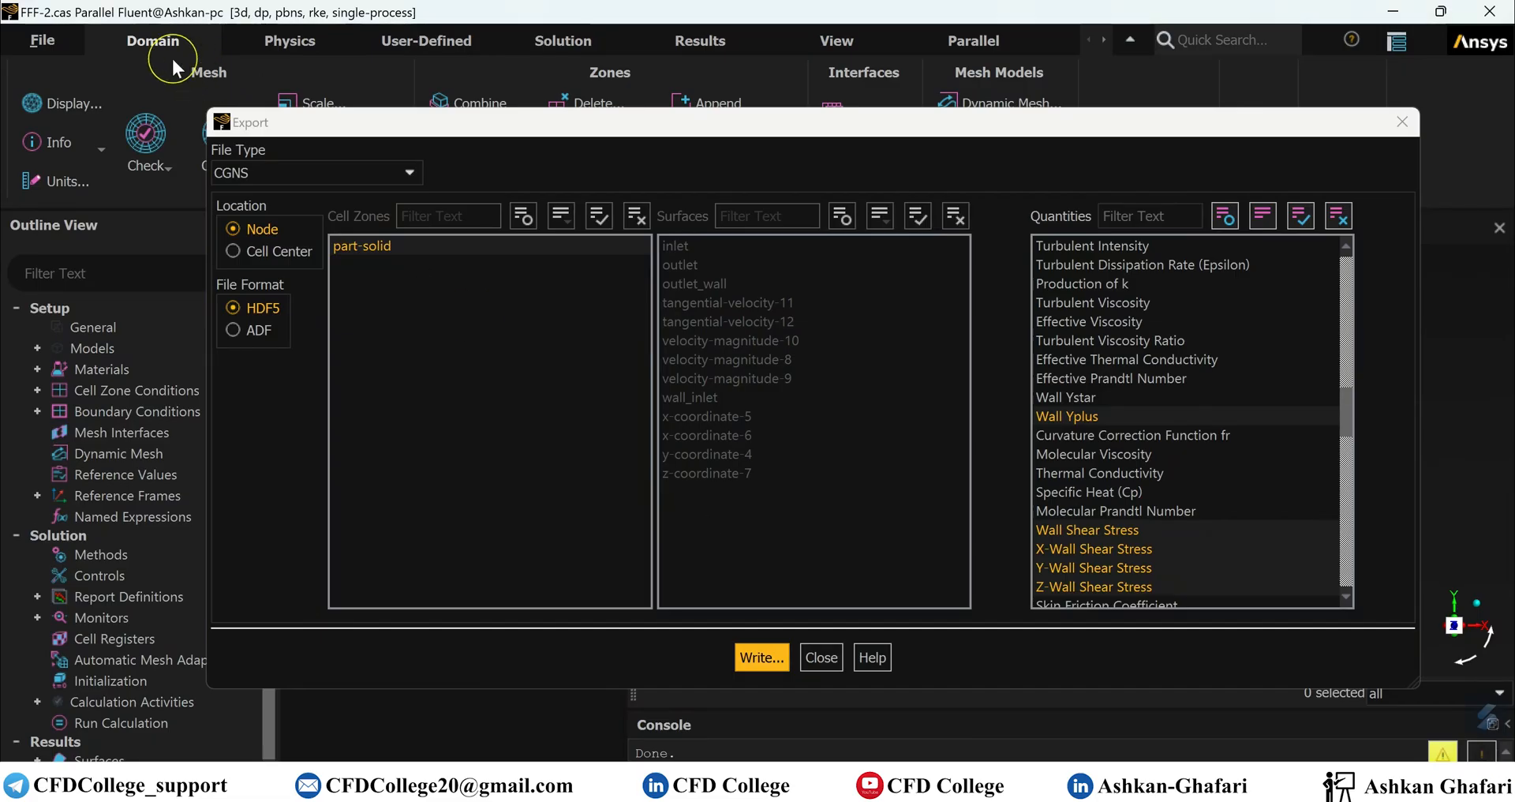
- In Ansys Fluent, change the export file type to EnSight Case Gold and write it as steady results in the Steady folder
{"action": "left_click", "coordinate": [300, 168]}
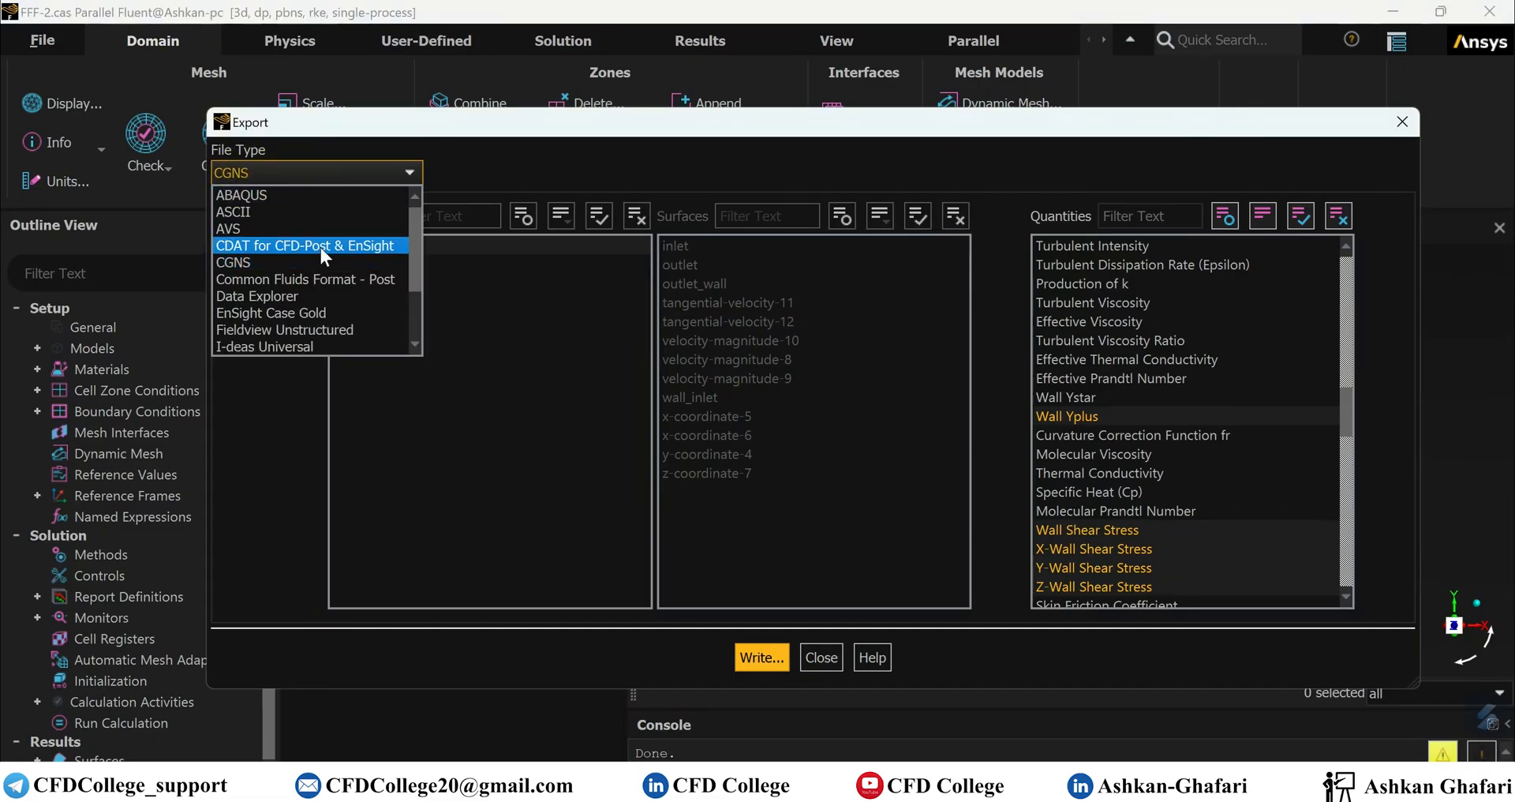
{"action": "left_click", "coordinate": [284, 312]}
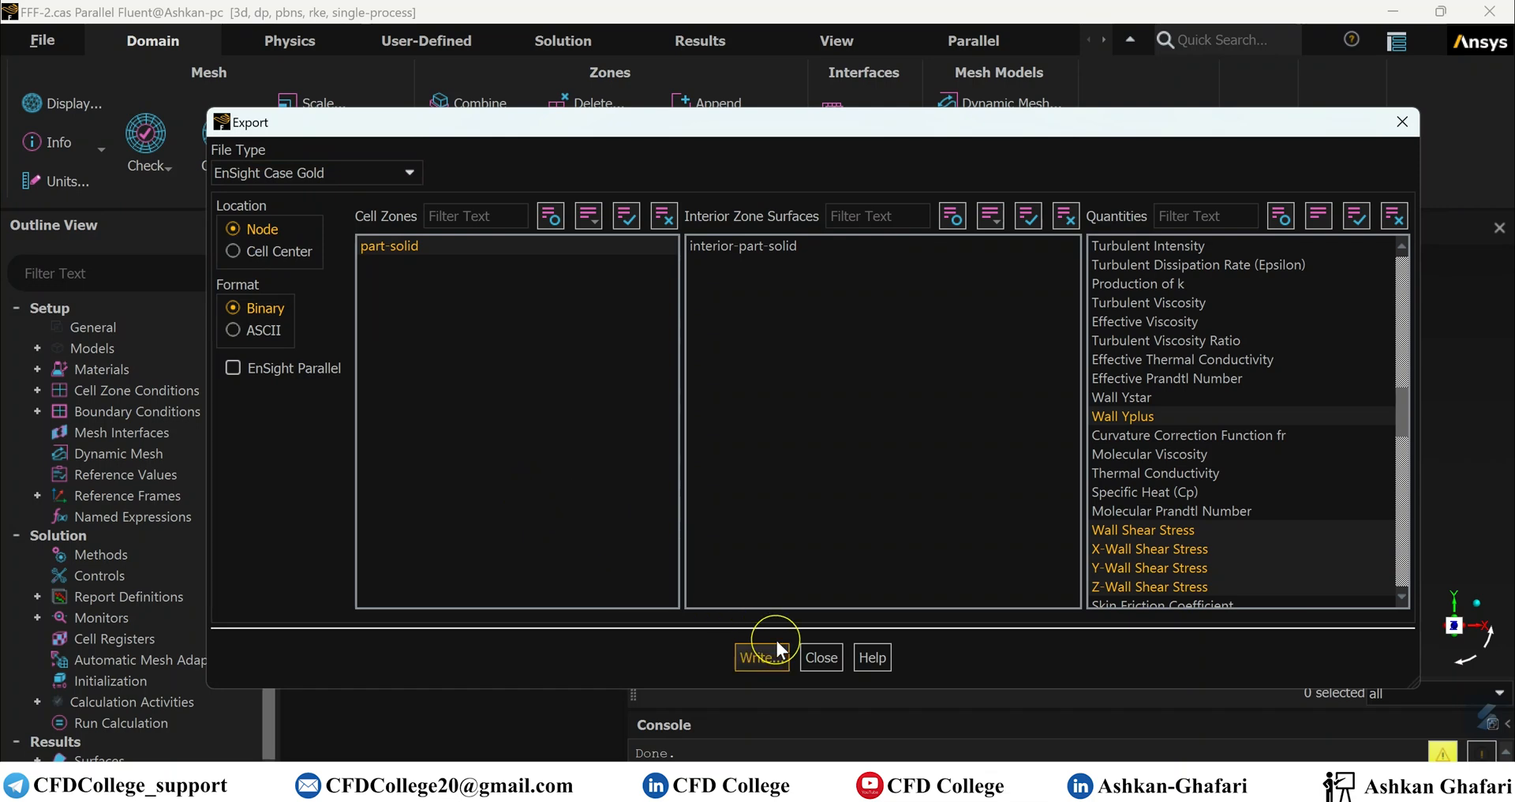
{"action": "left_click", "coordinate": [750, 655]}
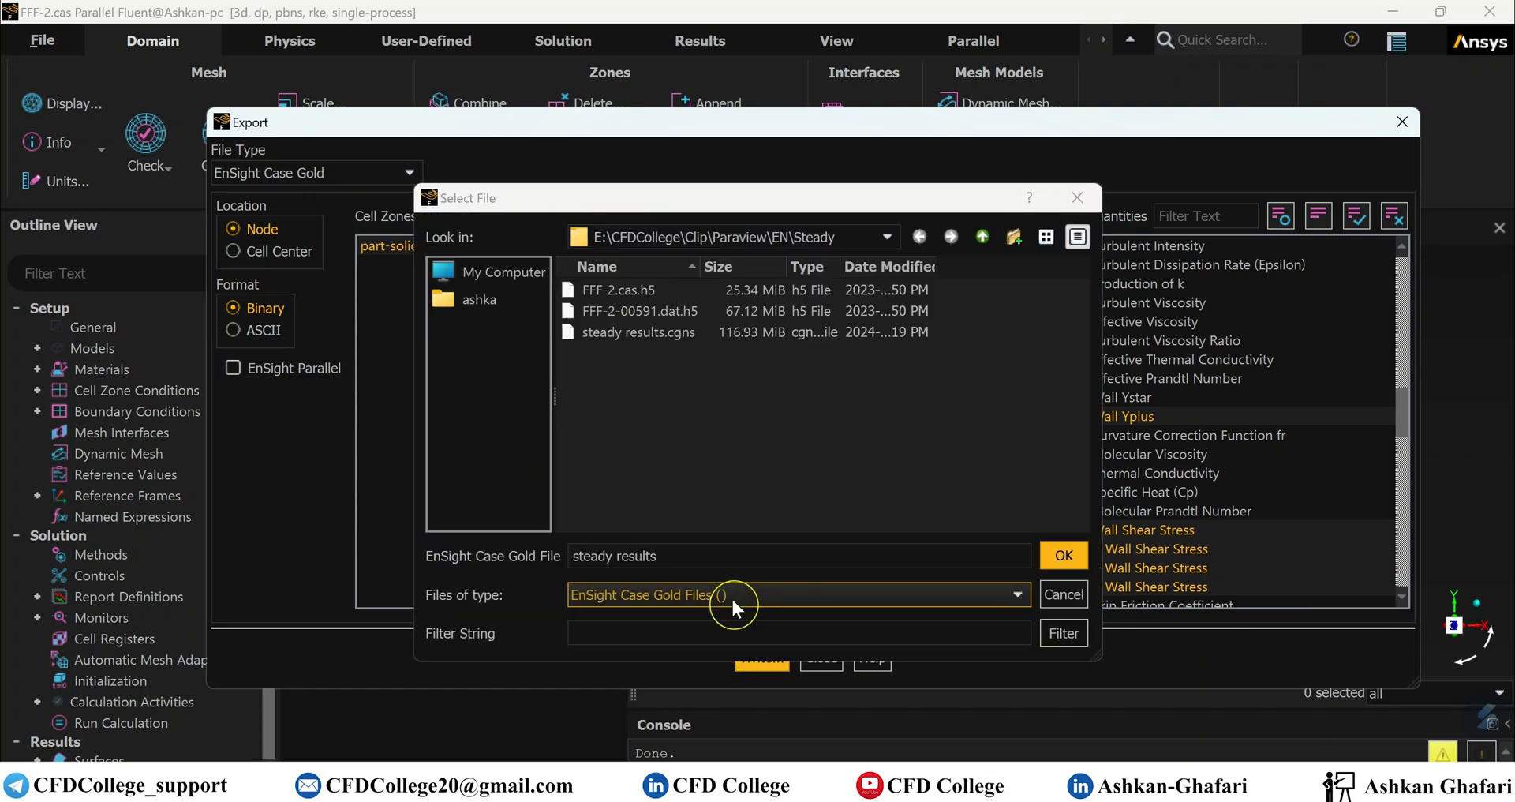
{"action": "left_click", "coordinate": [1065, 557]}
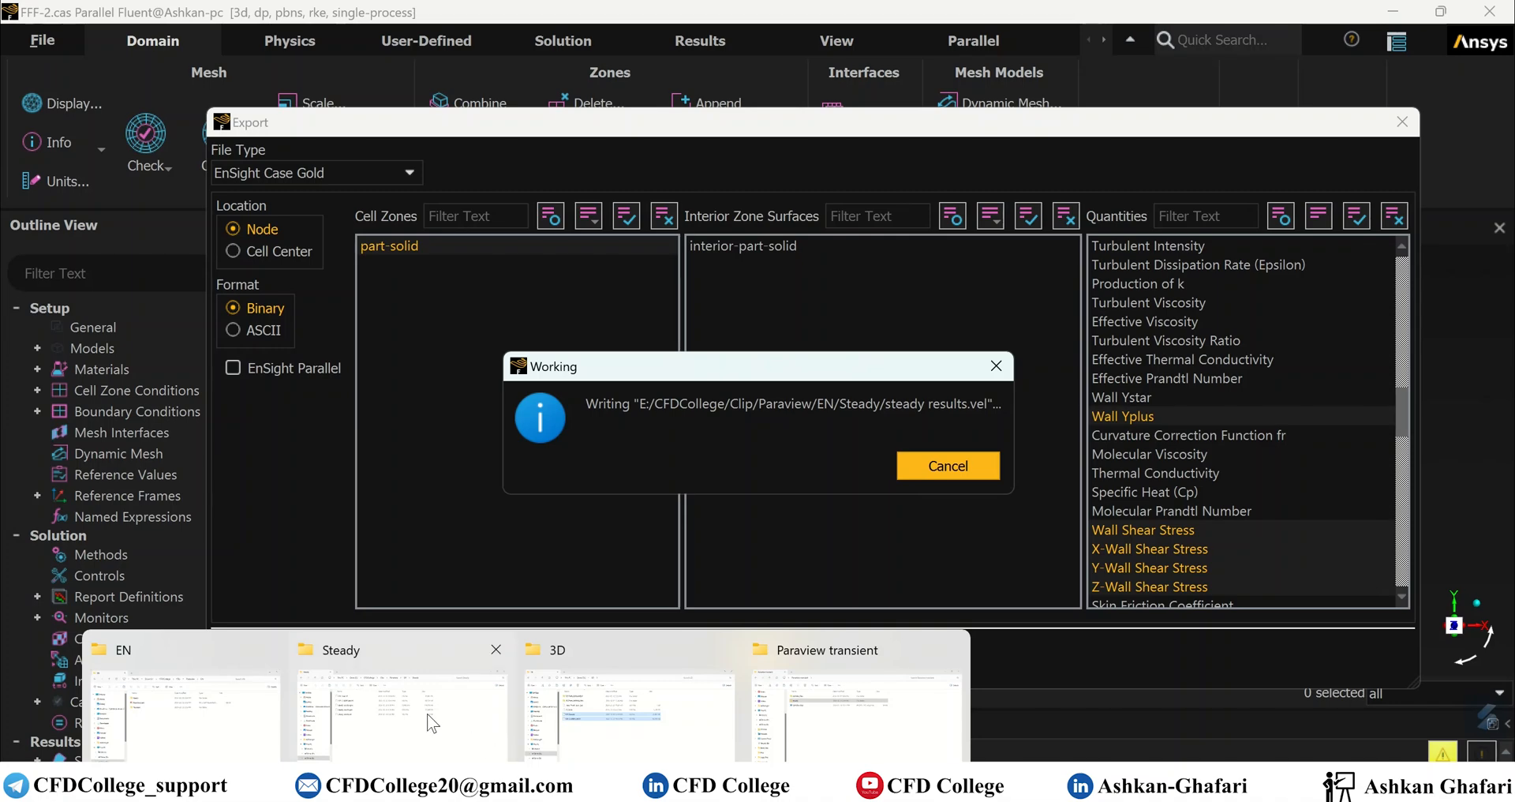
- Switch to the Steady folder in File Explorer and permanently delete steady results.cgns
{"action": "left_click", "coordinate": [499, 670]}
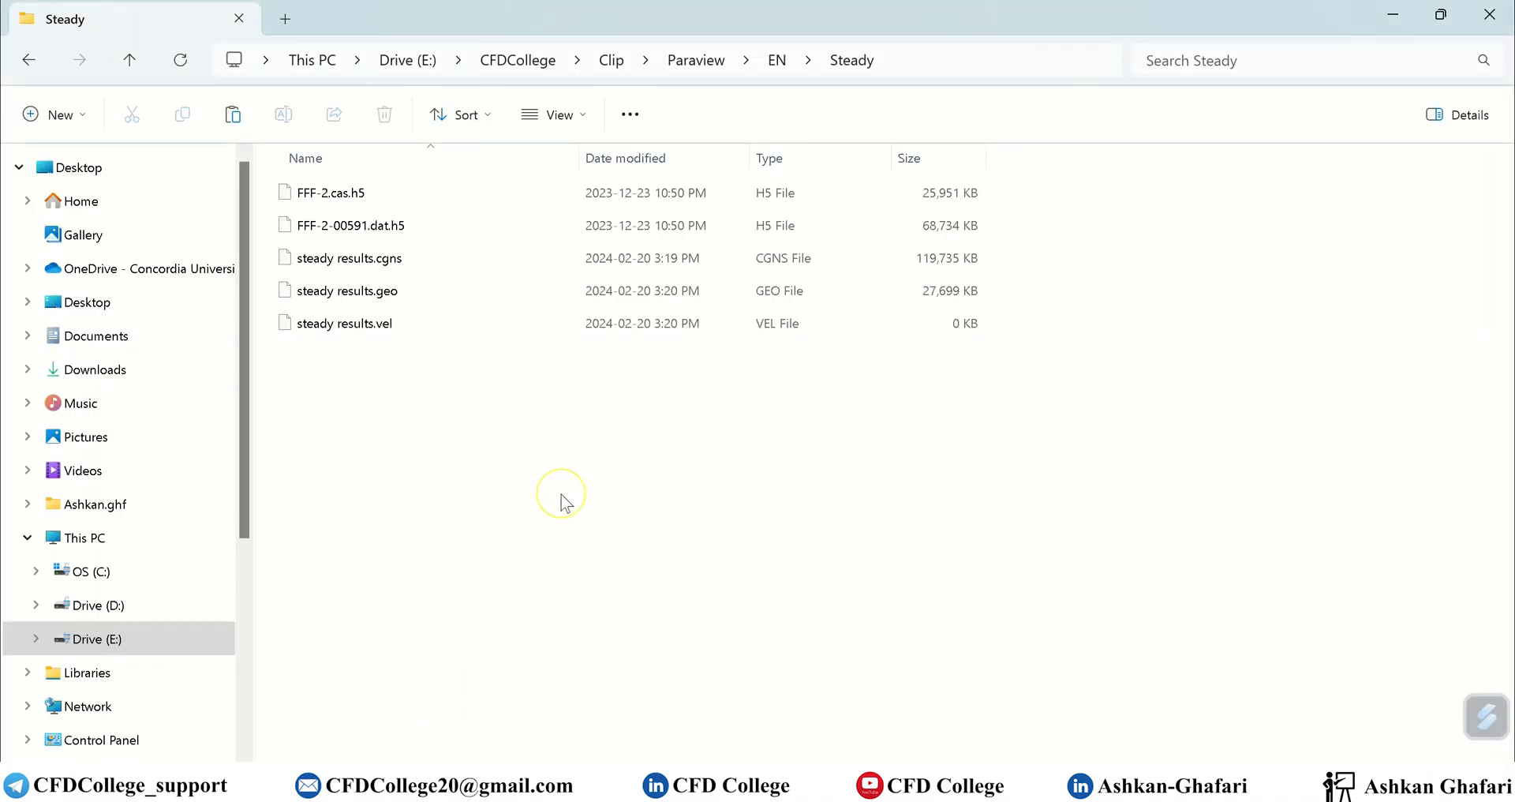
{"action": "left_click", "coordinate": [945, 260]}
{"action": "key", "text": "shift+Delete"}
{"action": "key", "text": "Return"}
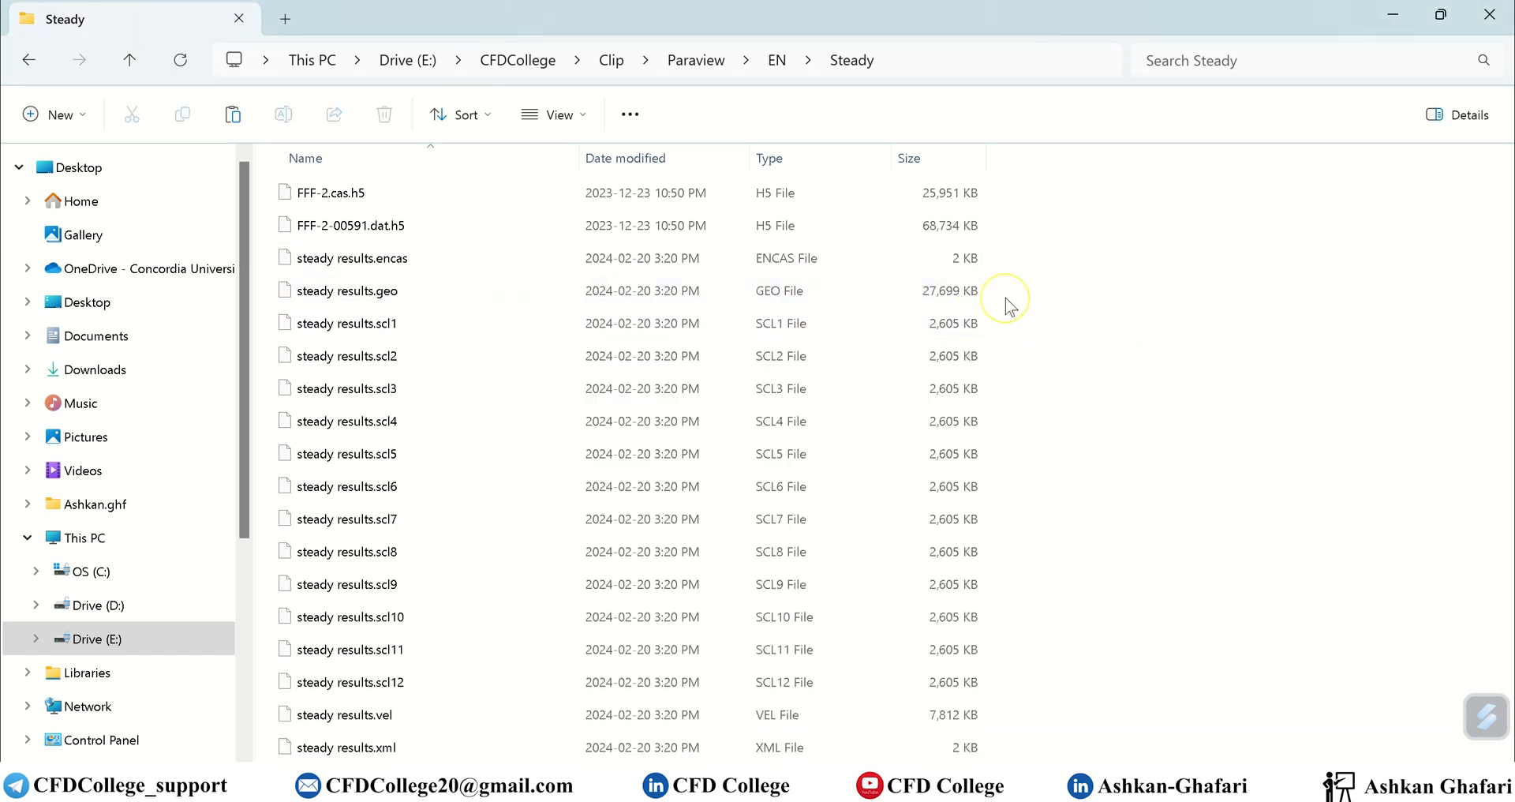
- Examine the exported EnSight geometry and scalar files in the Steady folder, including their sizes
{"action": "left_click_drag", "start_coordinate": [1021, 288], "coordinate": [1025, 345]}
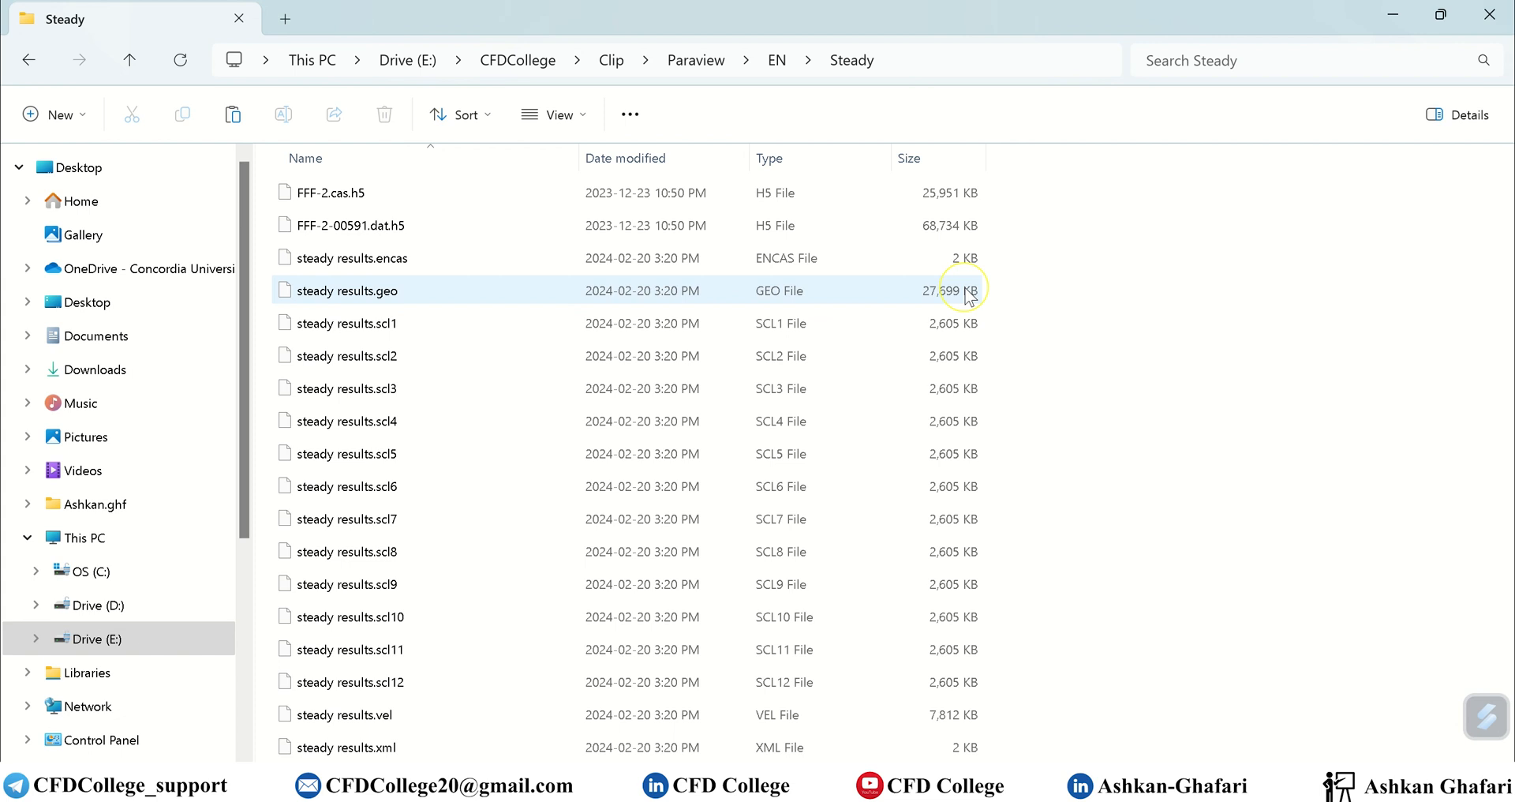
{"action": "left_click_drag", "start_coordinate": [1022, 319], "coordinate": [973, 350]}
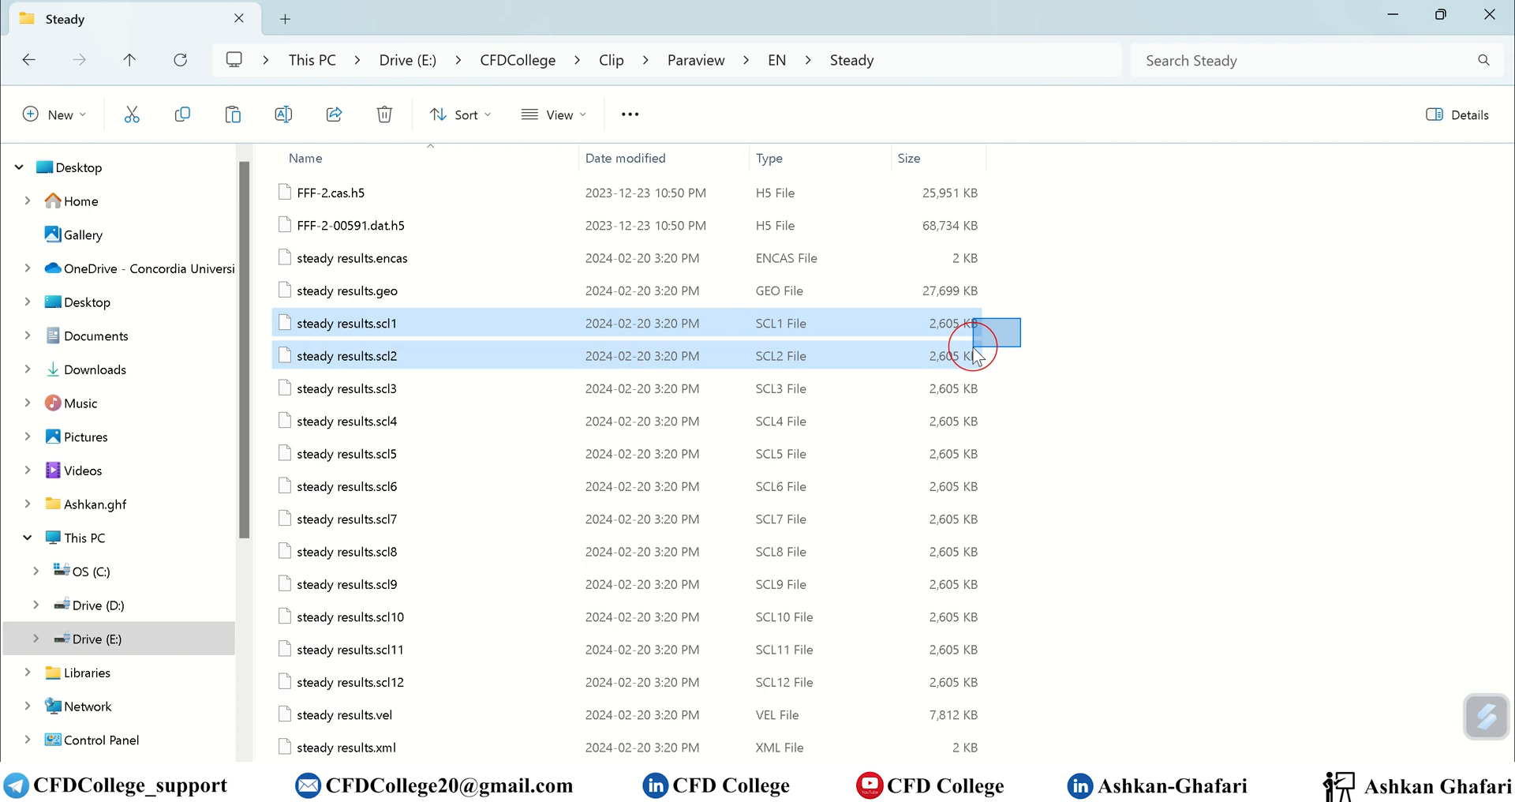
{"action": "left_click_drag", "start_coordinate": [973, 355], "coordinate": [975, 356]}
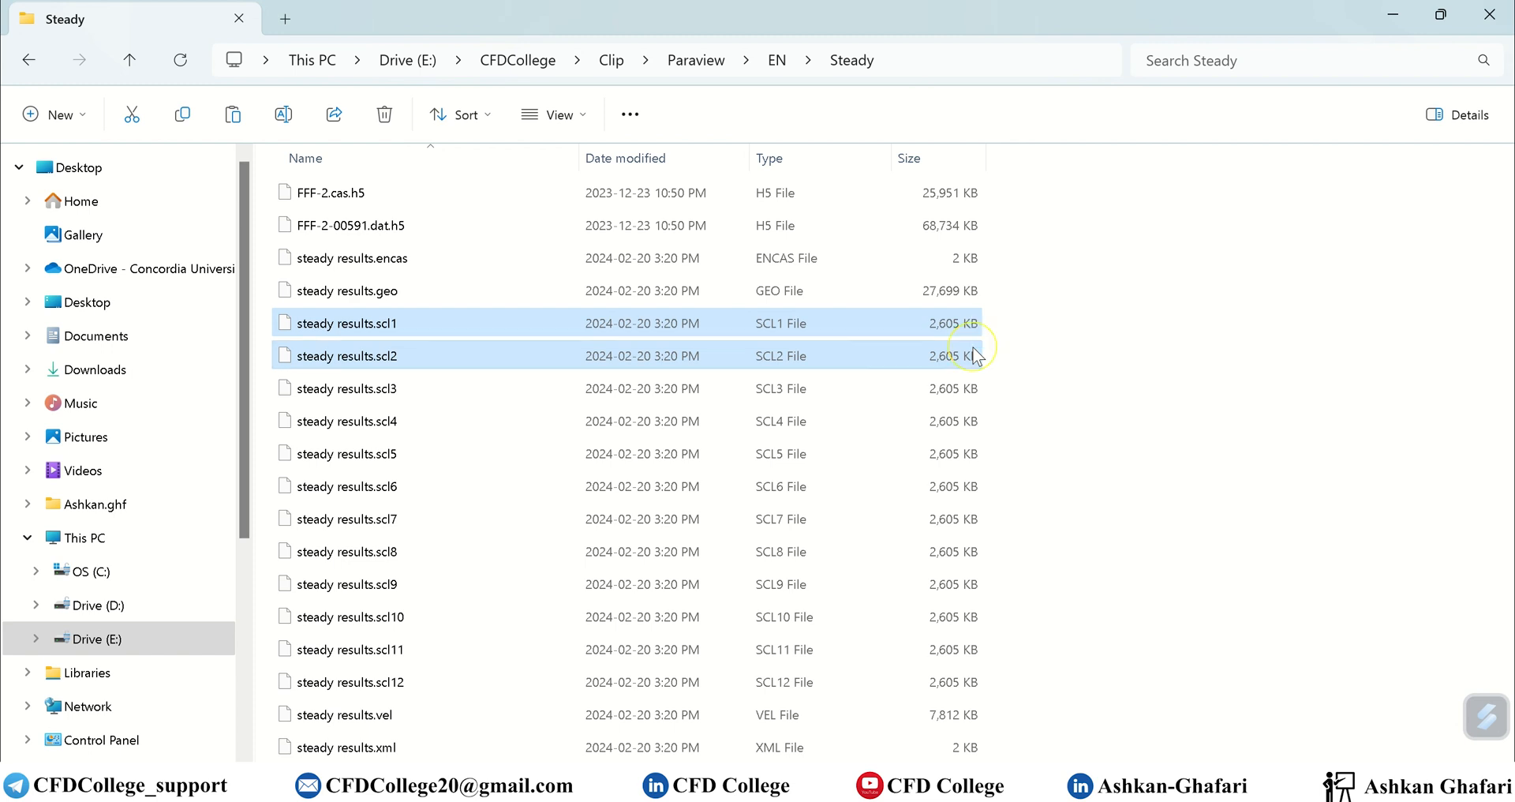
{"action": "left_click", "coordinate": [1018, 327]}
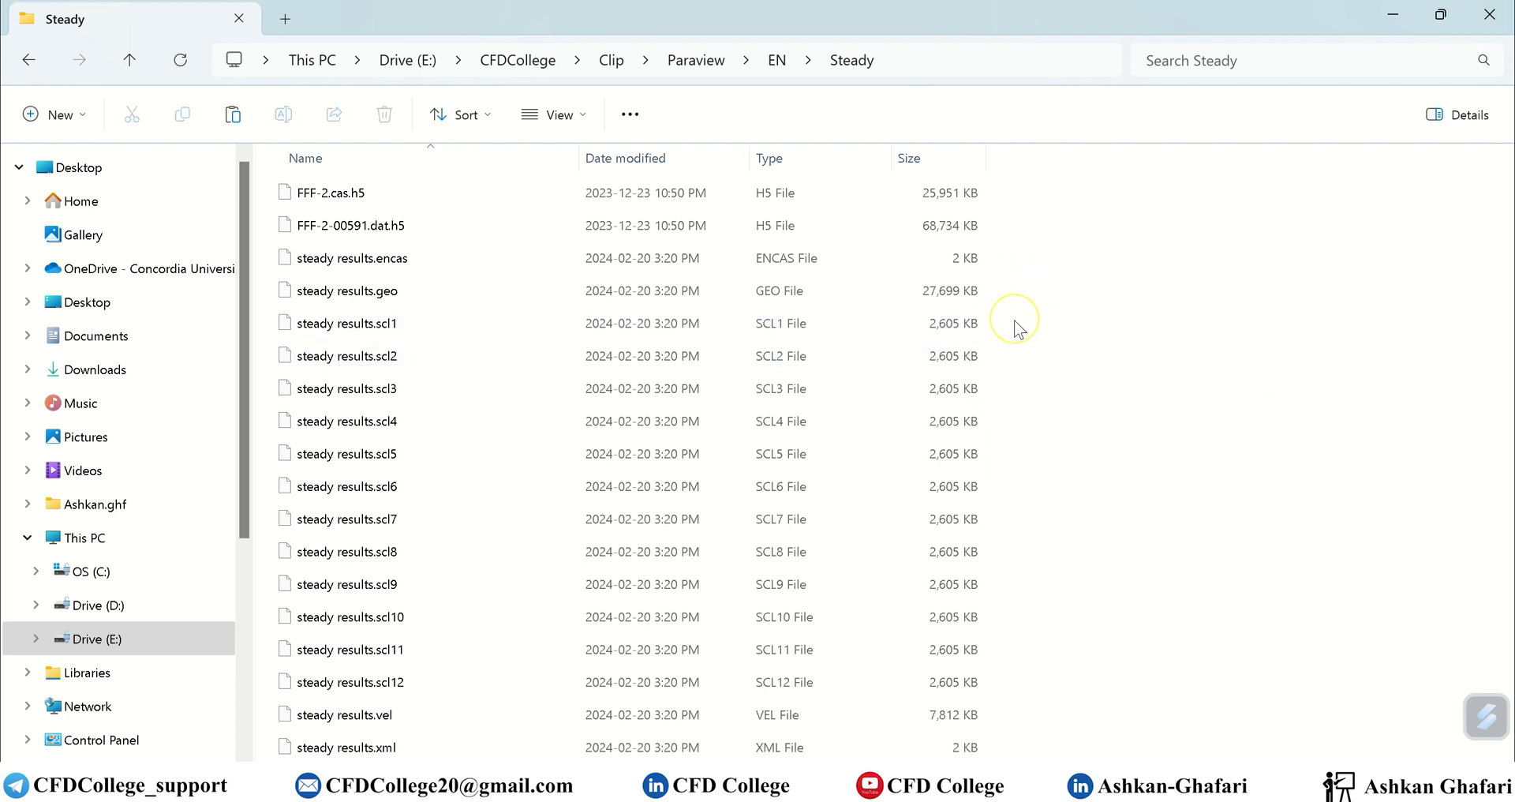
{"action": "left_click", "coordinate": [369, 392]}
{"action": "left_click", "coordinate": [368, 360]}
{"action": "left_click", "coordinate": [363, 328]}
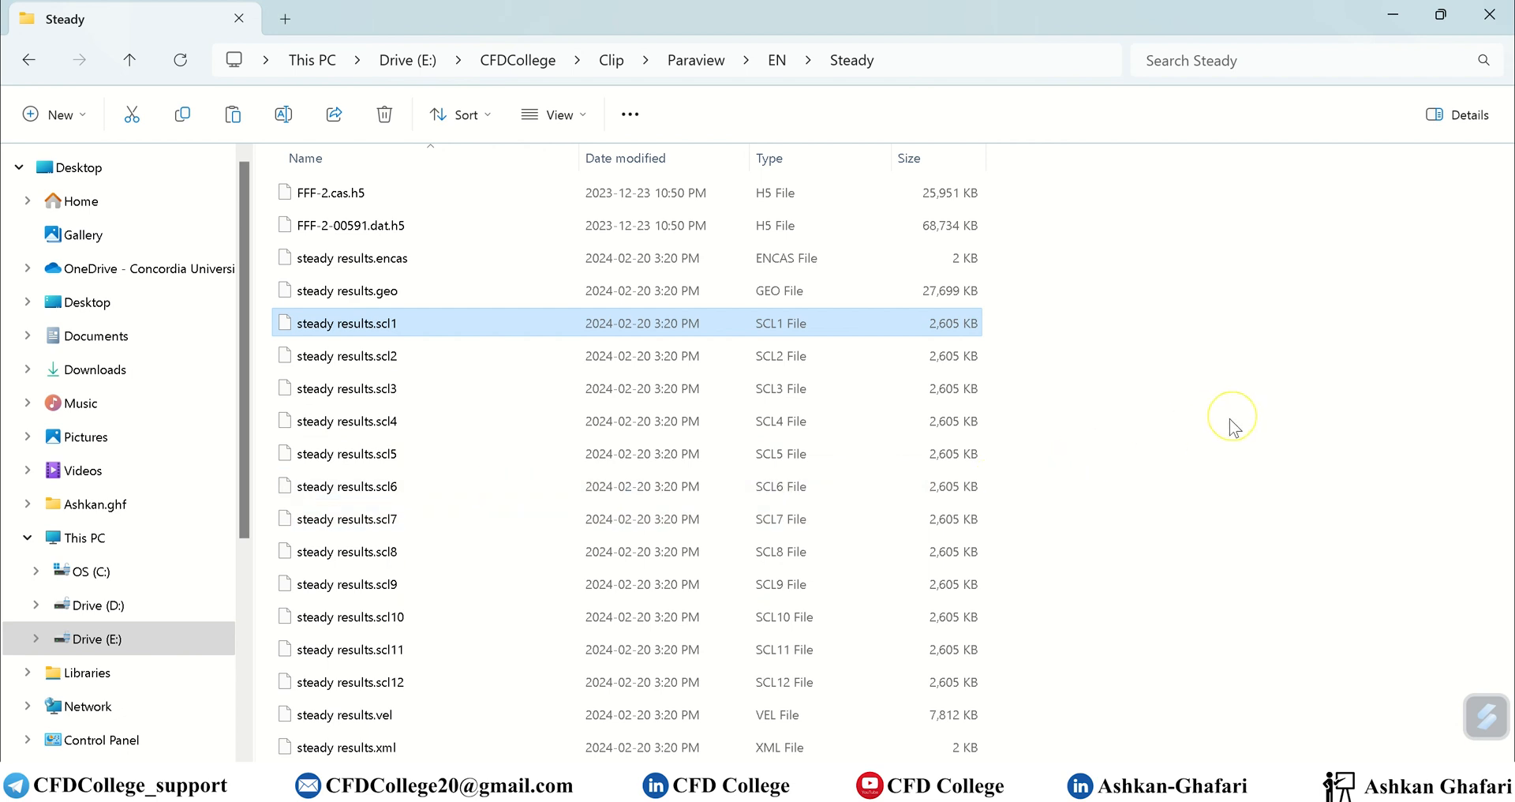
- Switch to ParaView and cancel the outdated file selection dialog
{"action": "left_click", "coordinate": [1054, 782]}
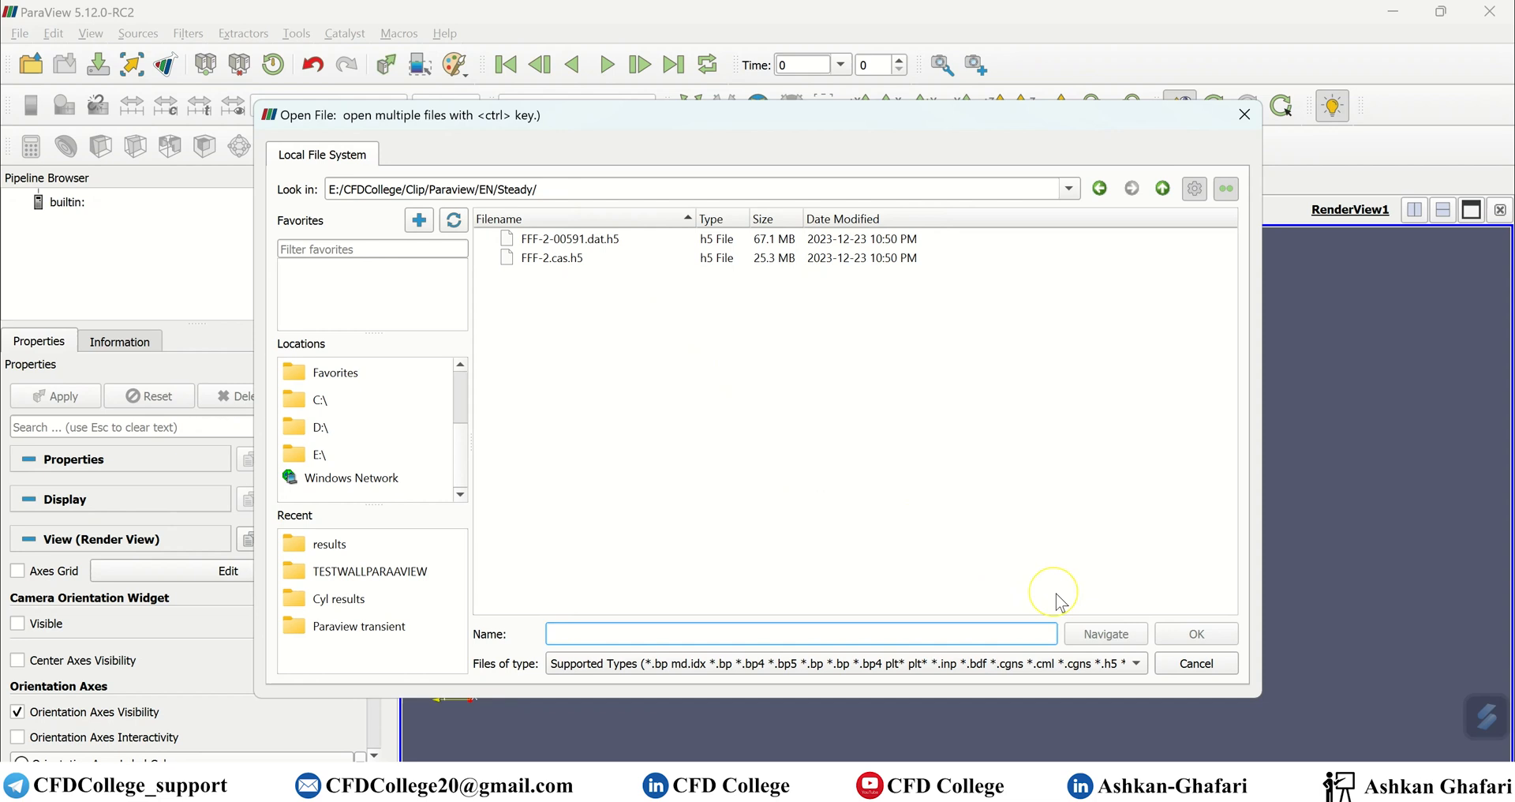
{"action": "left_click", "coordinate": [589, 187]}
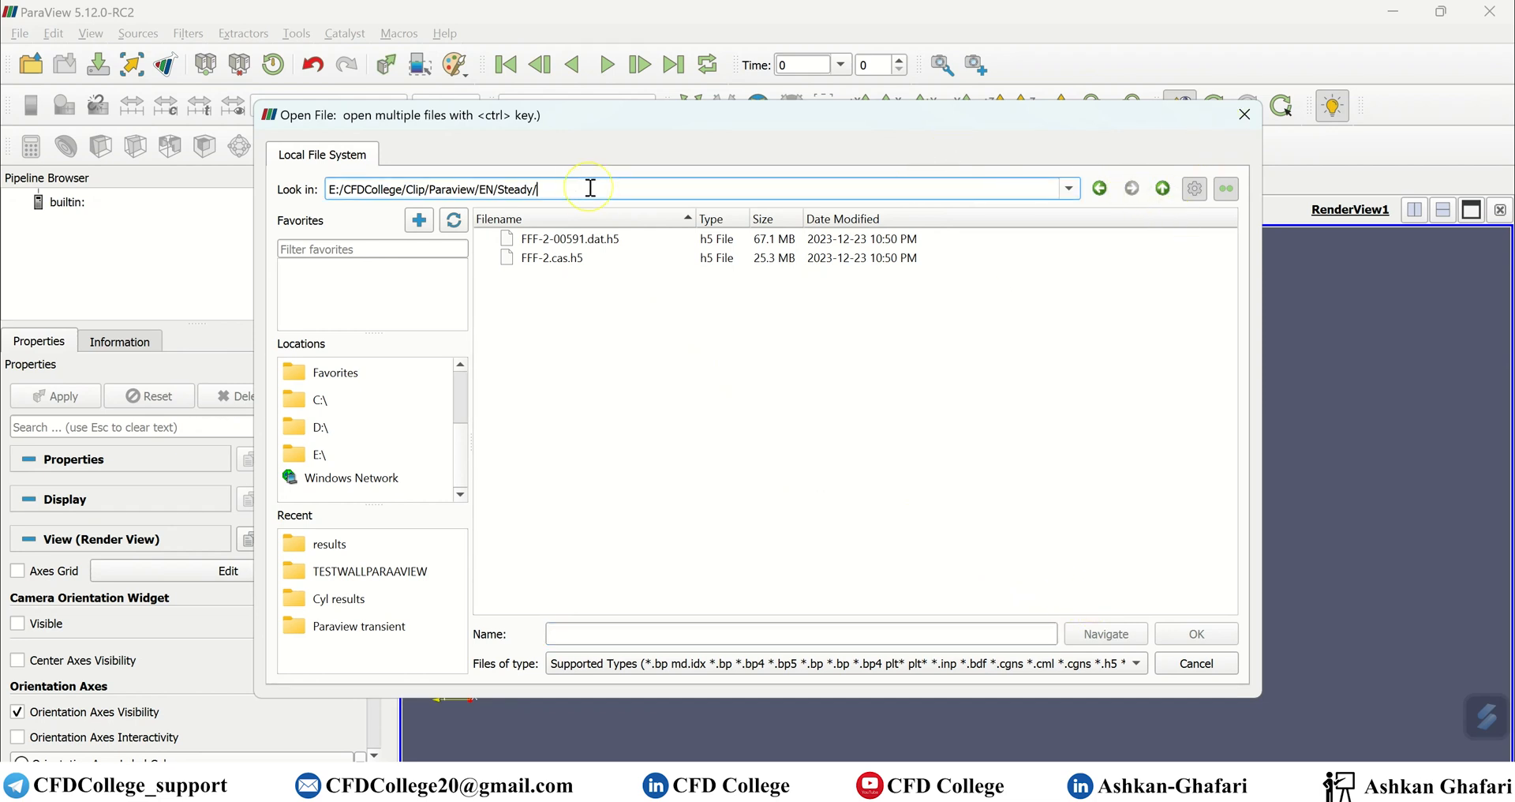
{"action": "key", "text": "ctrl+a"}
{"action": "left_click", "coordinate": [1197, 663]}
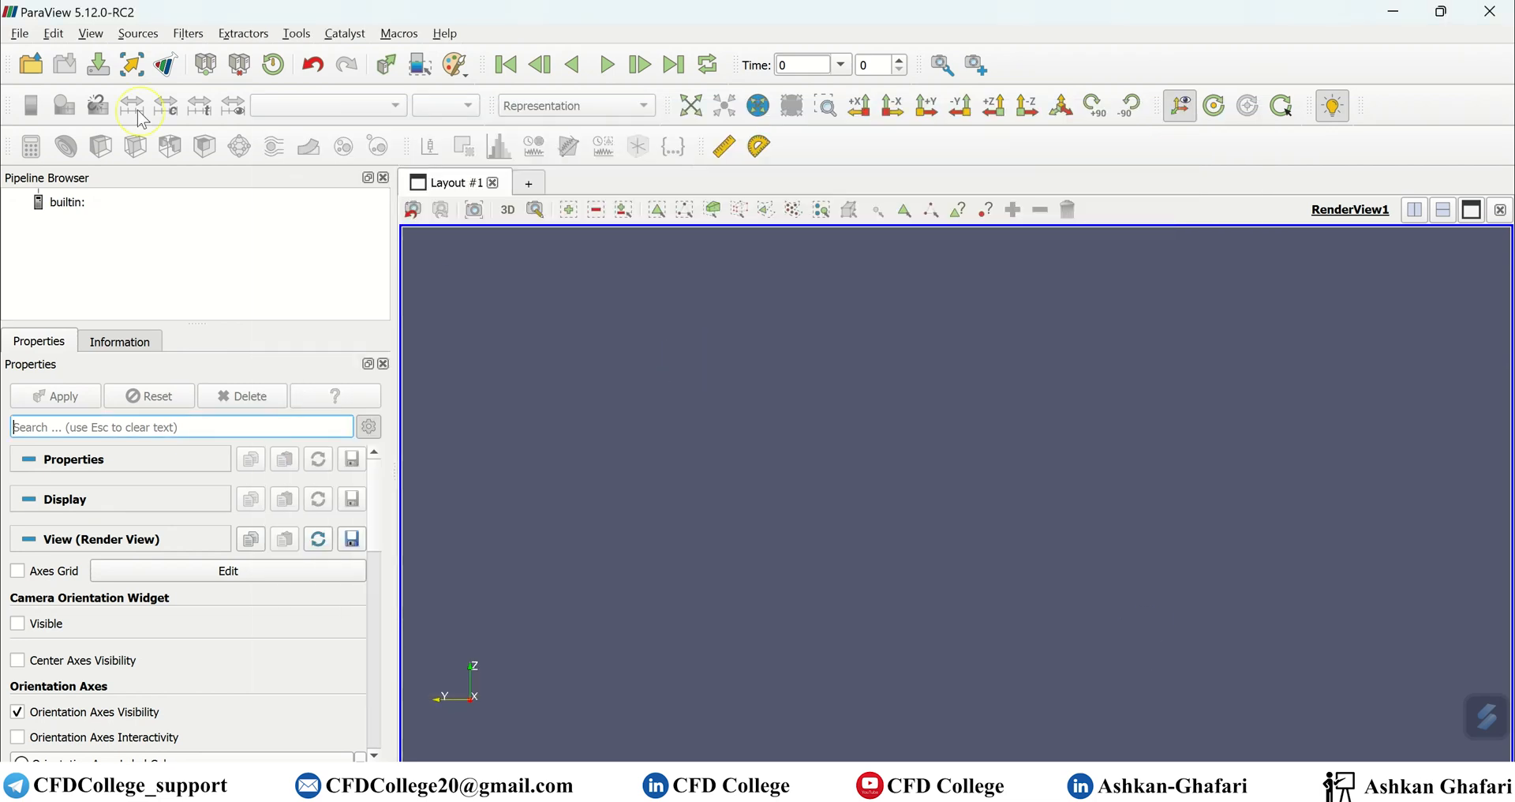
- Load steady results.encas from the Steady folder into the pipeline
{"action": "left_click", "coordinate": [20, 33]}
{"action": "left_click", "coordinate": [56, 59]}
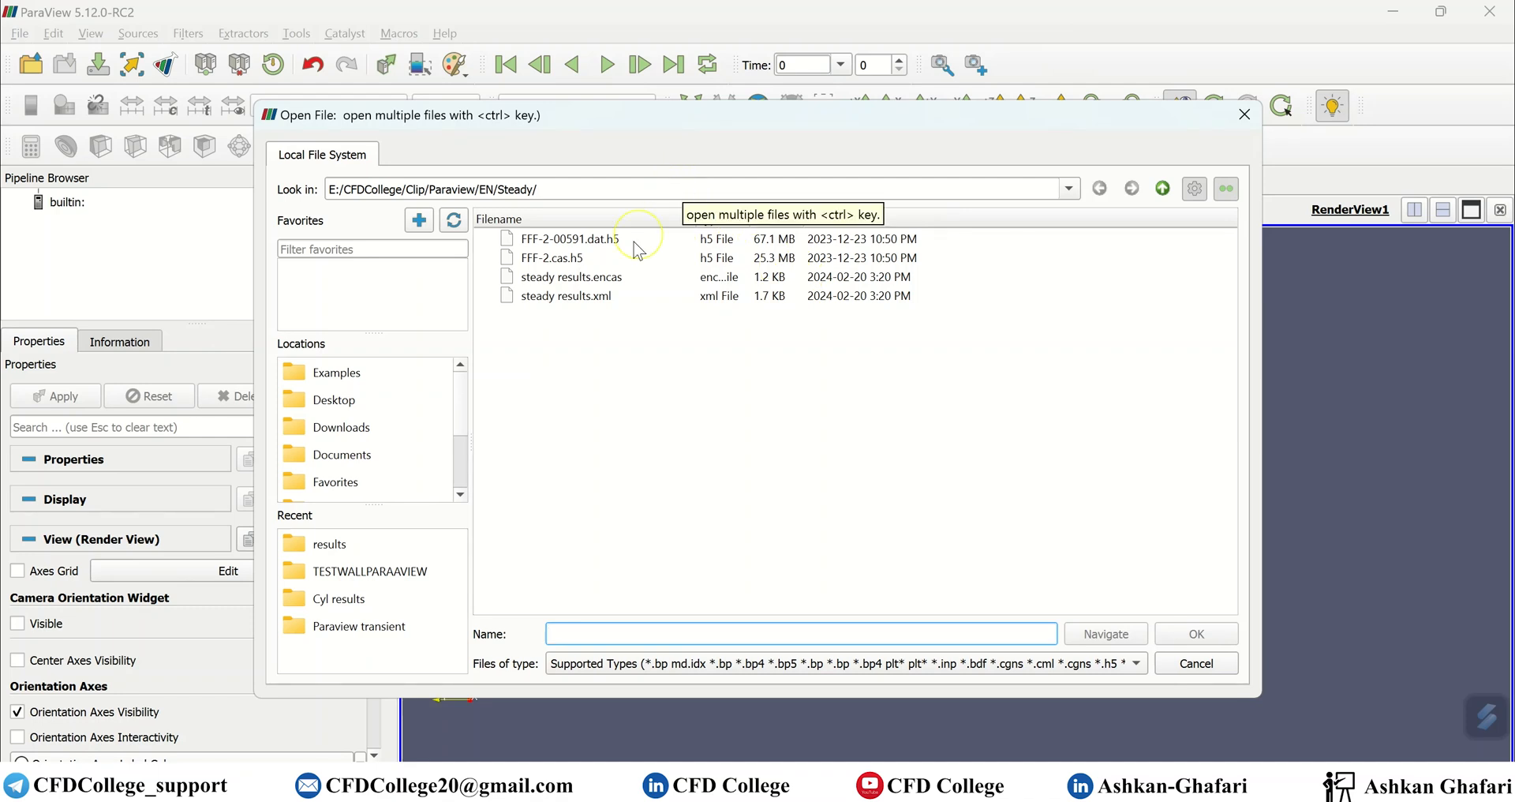
{"action": "left_click", "coordinate": [597, 282]}
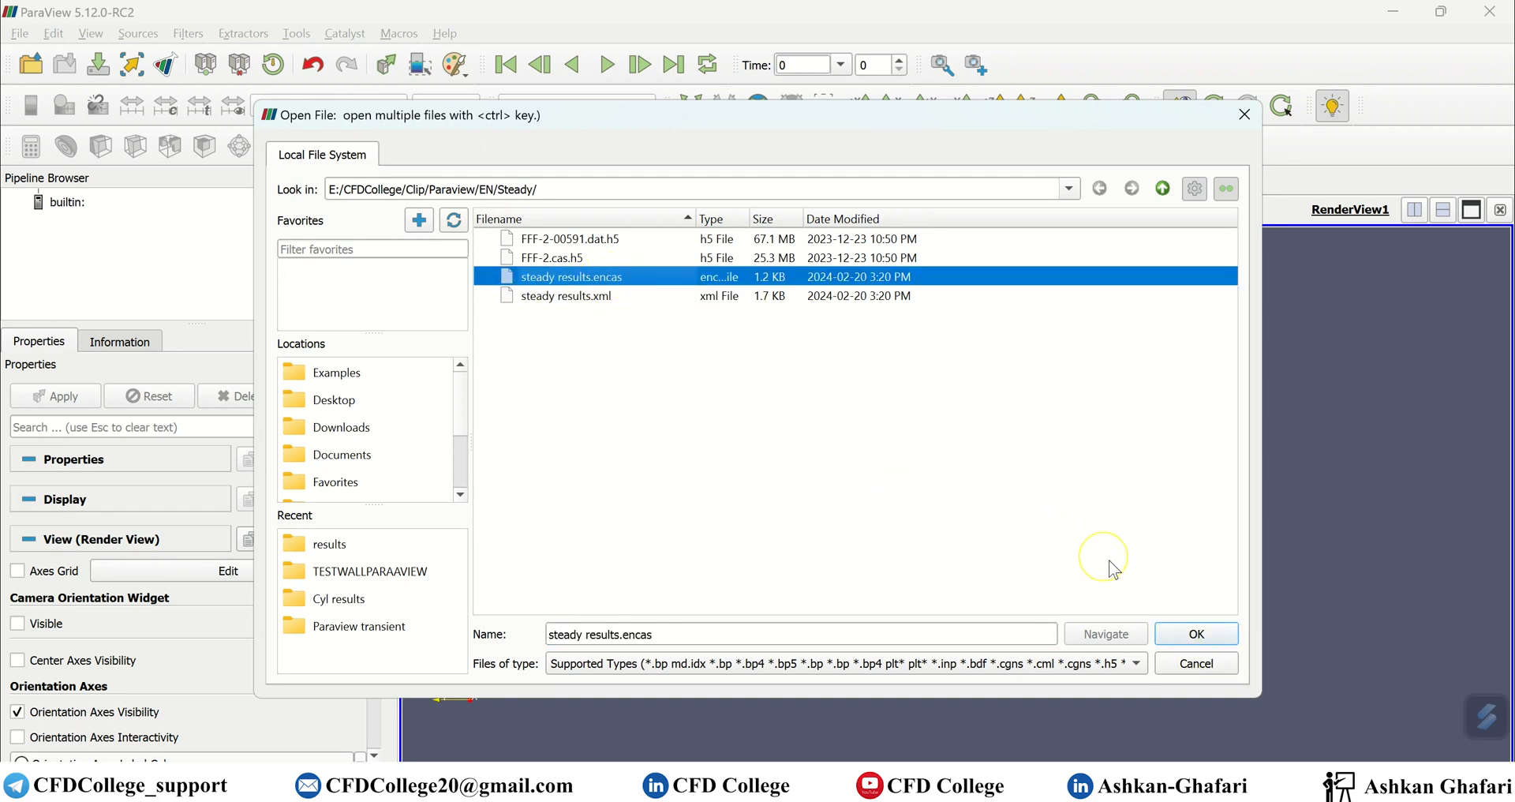
{"action": "left_click", "coordinate": [1196, 634]}
{"action": "left_click", "coordinate": [206, 431]}
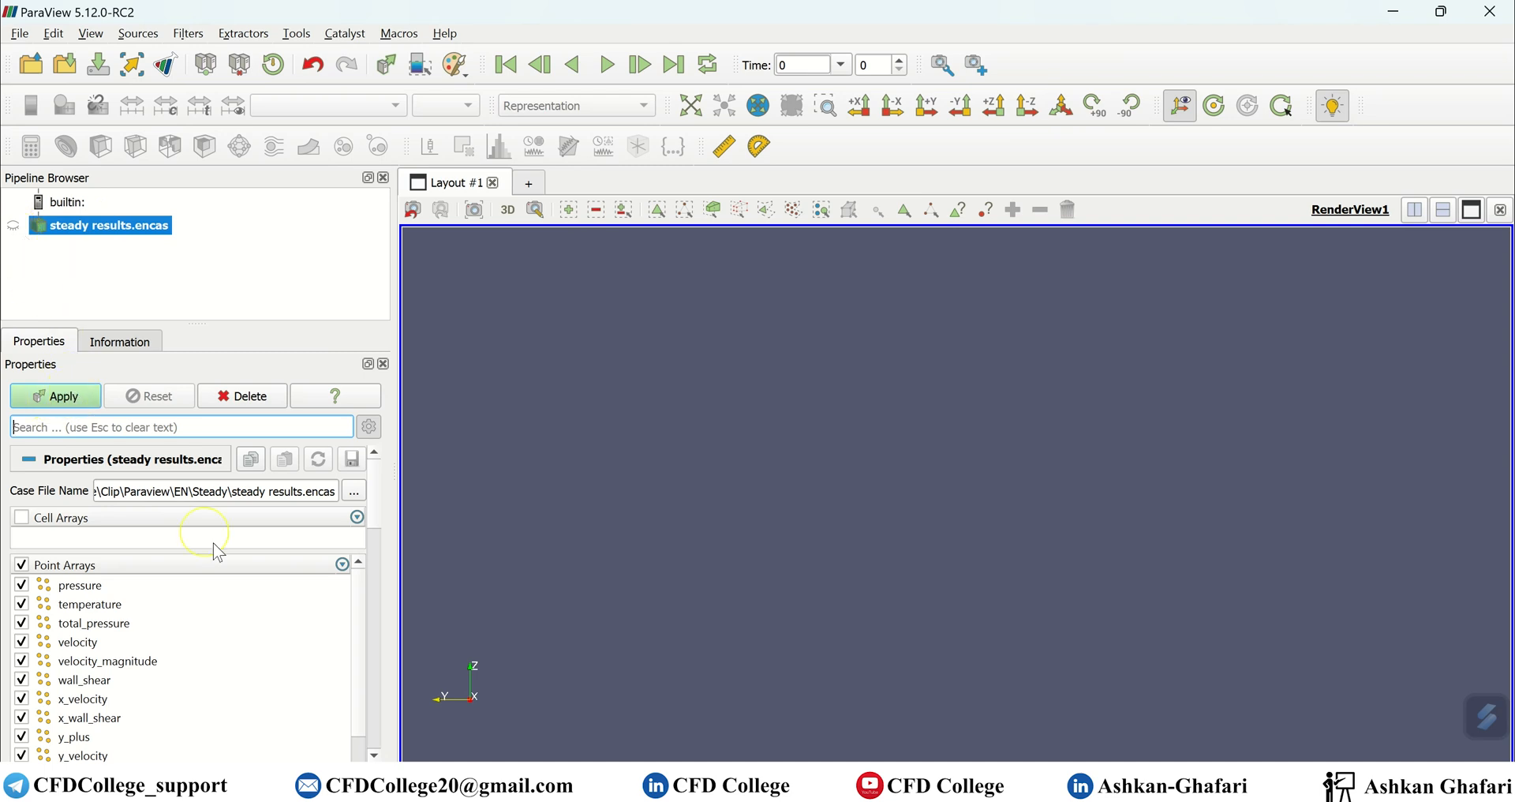
- Exclude the total_pressure and velocity point arrays, and apply the reader settings to display the steady results
{"action": "scroll", "coordinate": [308, 629], "scroll_direction": "down", "scroll_amount": 2}
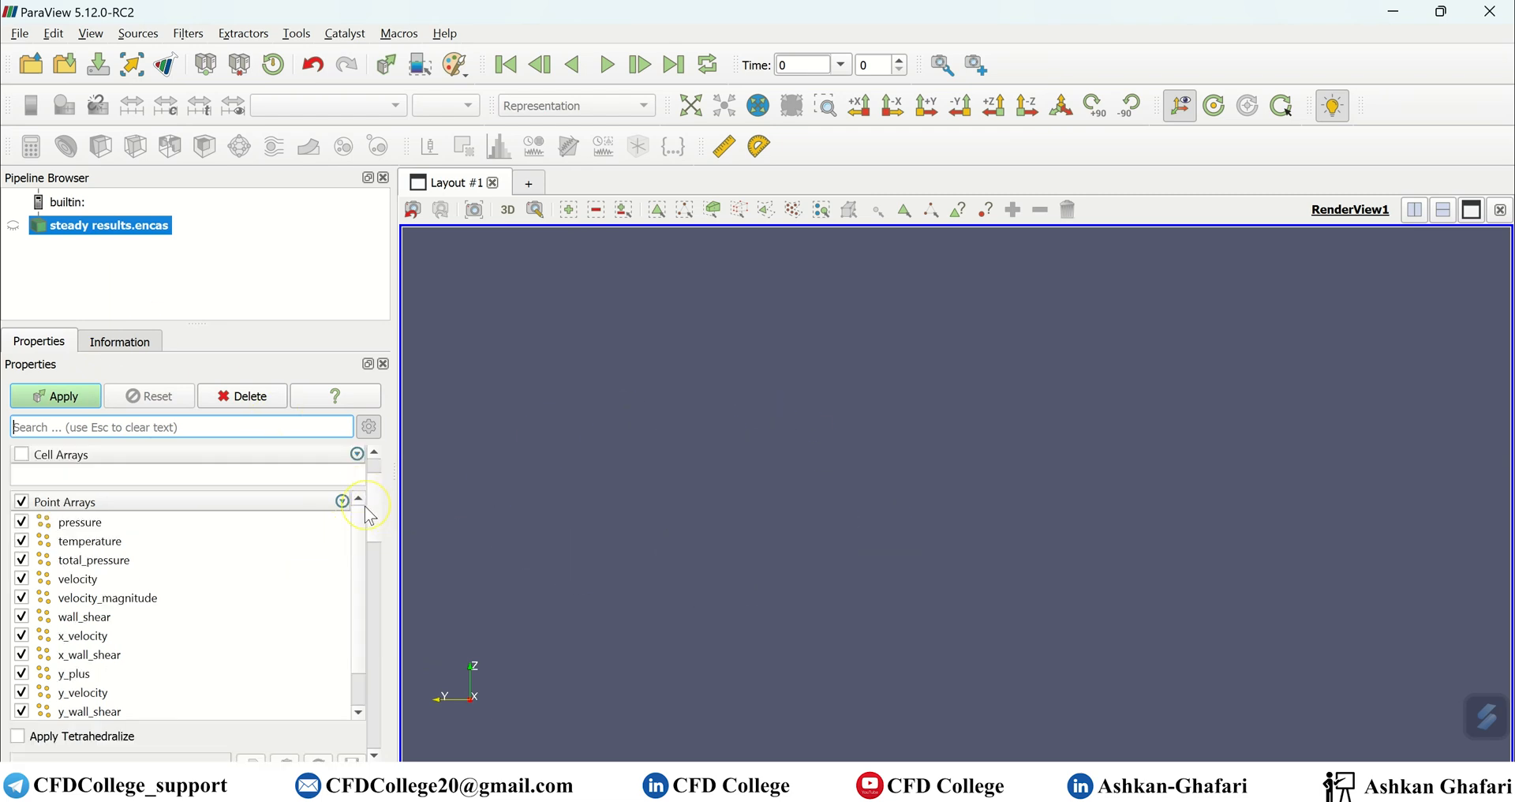
{"action": "mouse_move", "coordinate": [361, 534]}
{"action": "left_mouse_down"}
{"action": "mouse_move", "coordinate": [355, 568]}
{"action": "mouse_move", "coordinate": [345, 514]}
{"action": "left_mouse_up"}
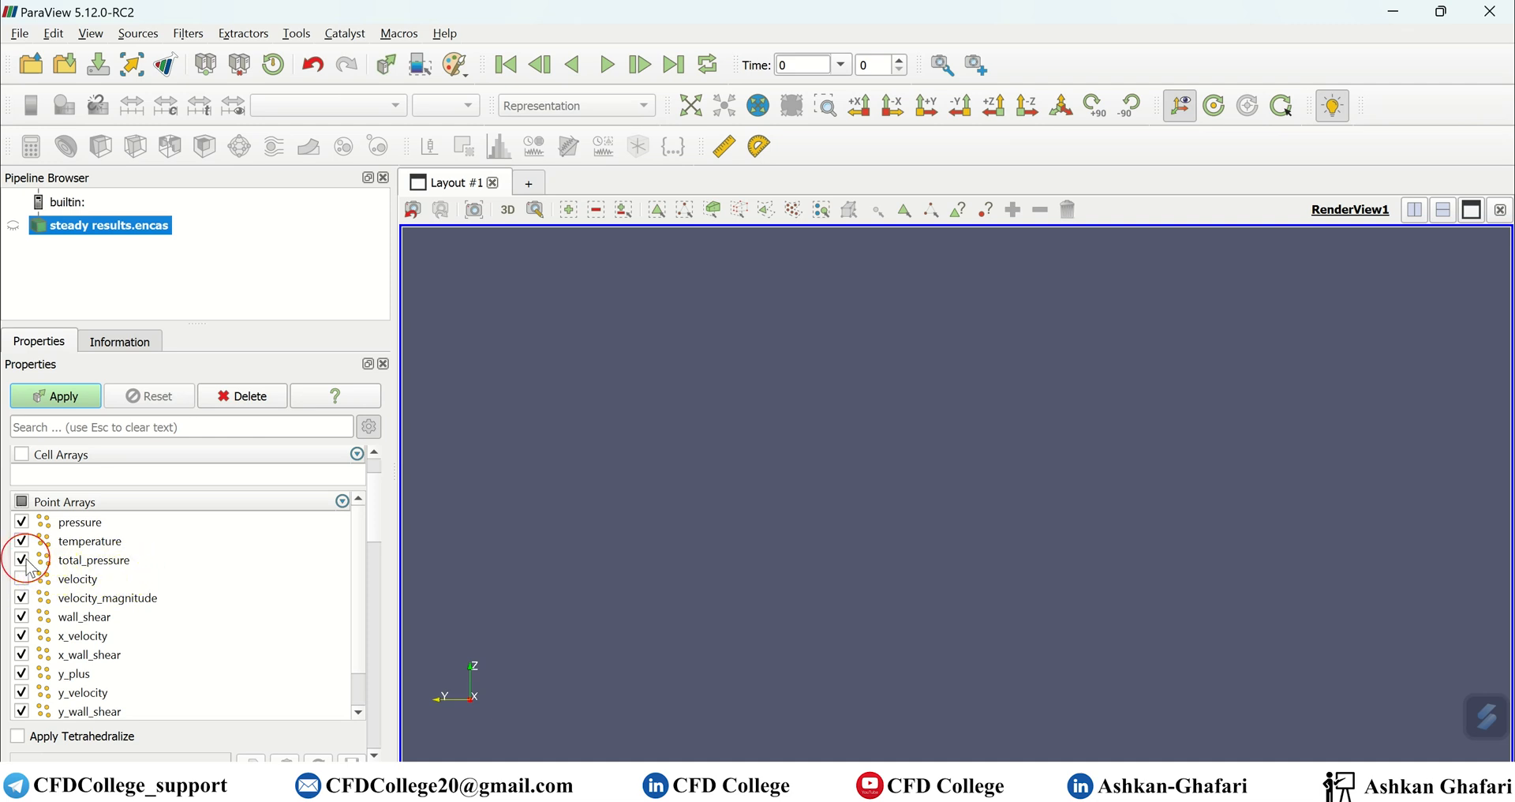
{"action": "scroll", "coordinate": [374, 552], "scroll_direction": "down", "scroll_amount": 3}
{"action": "scroll", "coordinate": [378, 569], "scroll_direction": "down", "scroll_amount": 3}
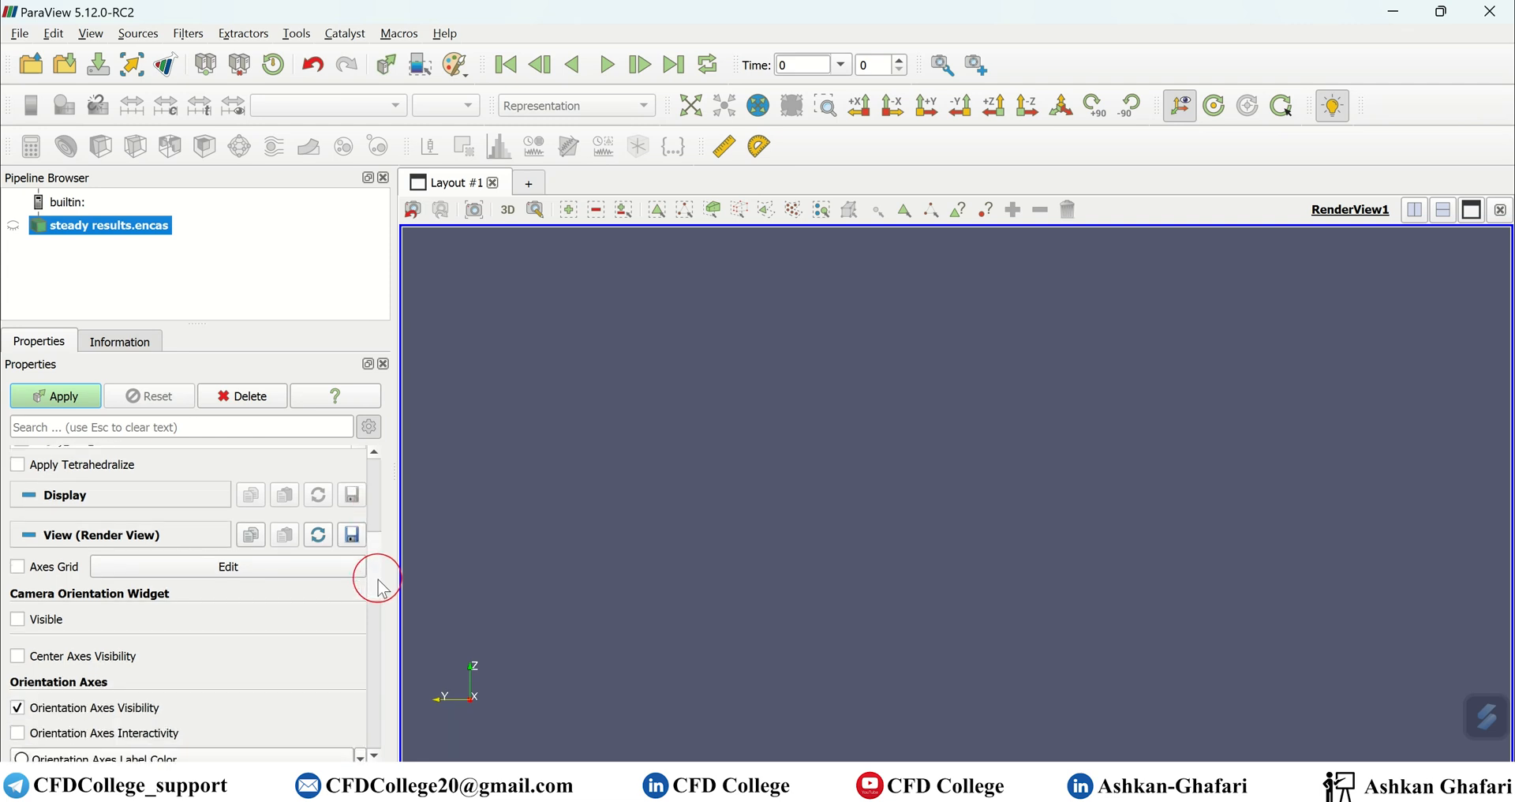
{"action": "scroll", "coordinate": [378, 588], "scroll_direction": "down", "scroll_amount": 5}
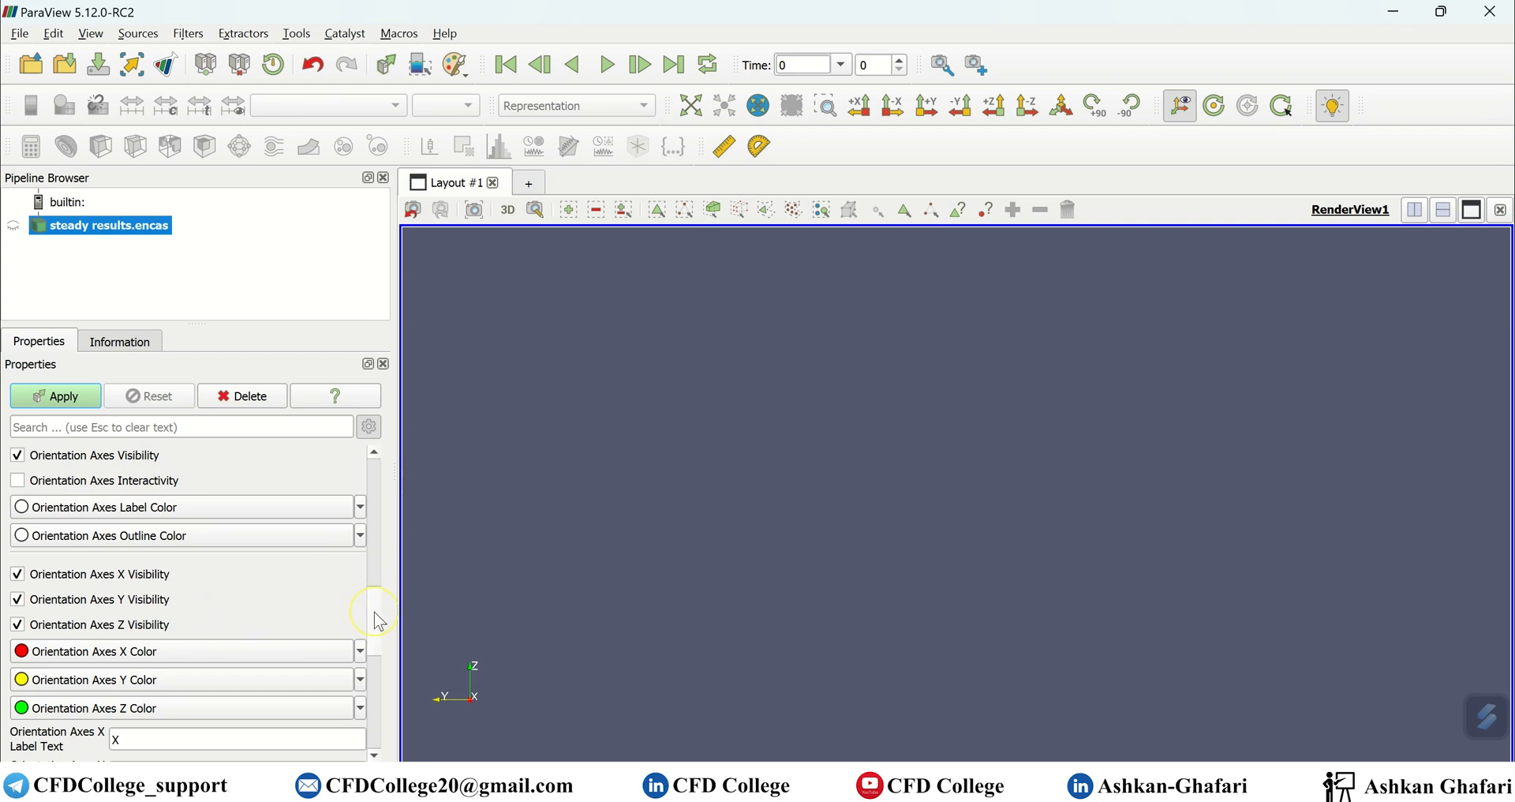
{"action": "mouse_move", "coordinate": [377, 621]}
{"action": "left_mouse_down"}
{"action": "mouse_move", "coordinate": [401, 699]}
{"action": "mouse_move", "coordinate": [382, 484]}
{"action": "mouse_move", "coordinate": [382, 711]}
{"action": "left_mouse_up"}
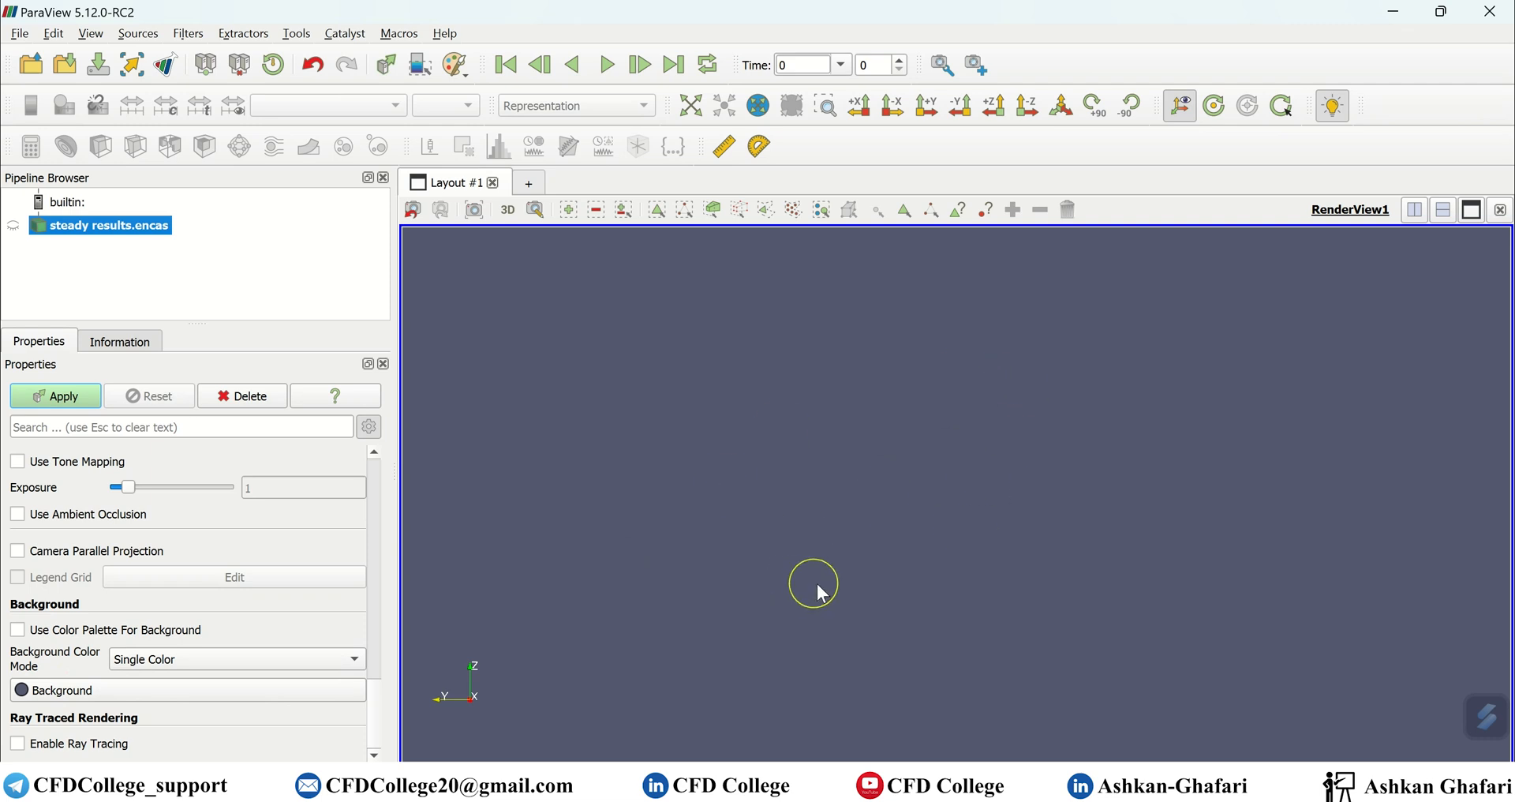
{"action": "left_click_drag", "start_coordinate": [373, 687], "coordinate": [371, 464]}
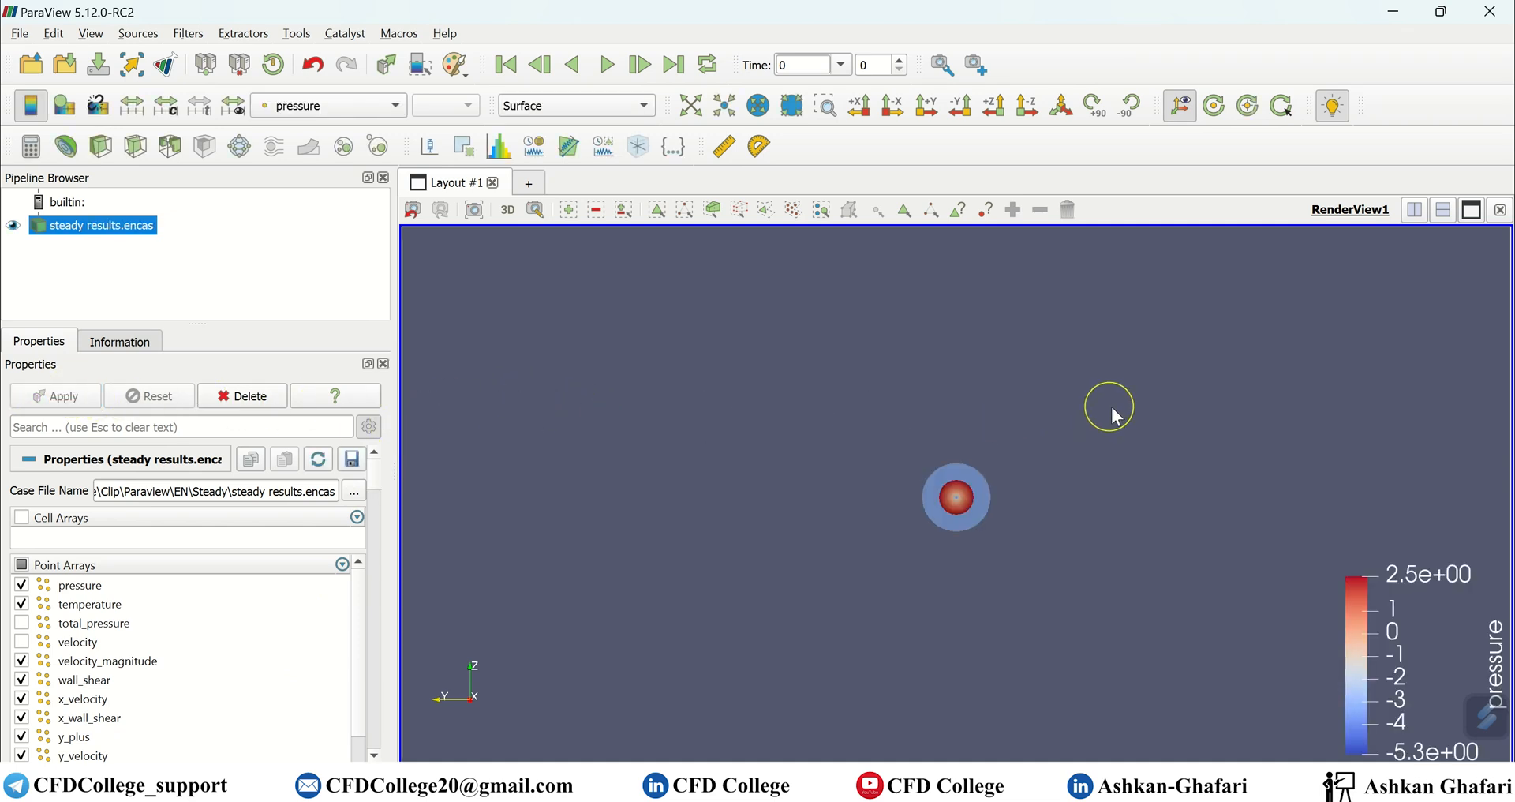
- View the steady results model coloured by temperature and by y_plus
{"action": "left_click_drag", "start_coordinate": [1109, 416], "coordinate": [977, 419]}
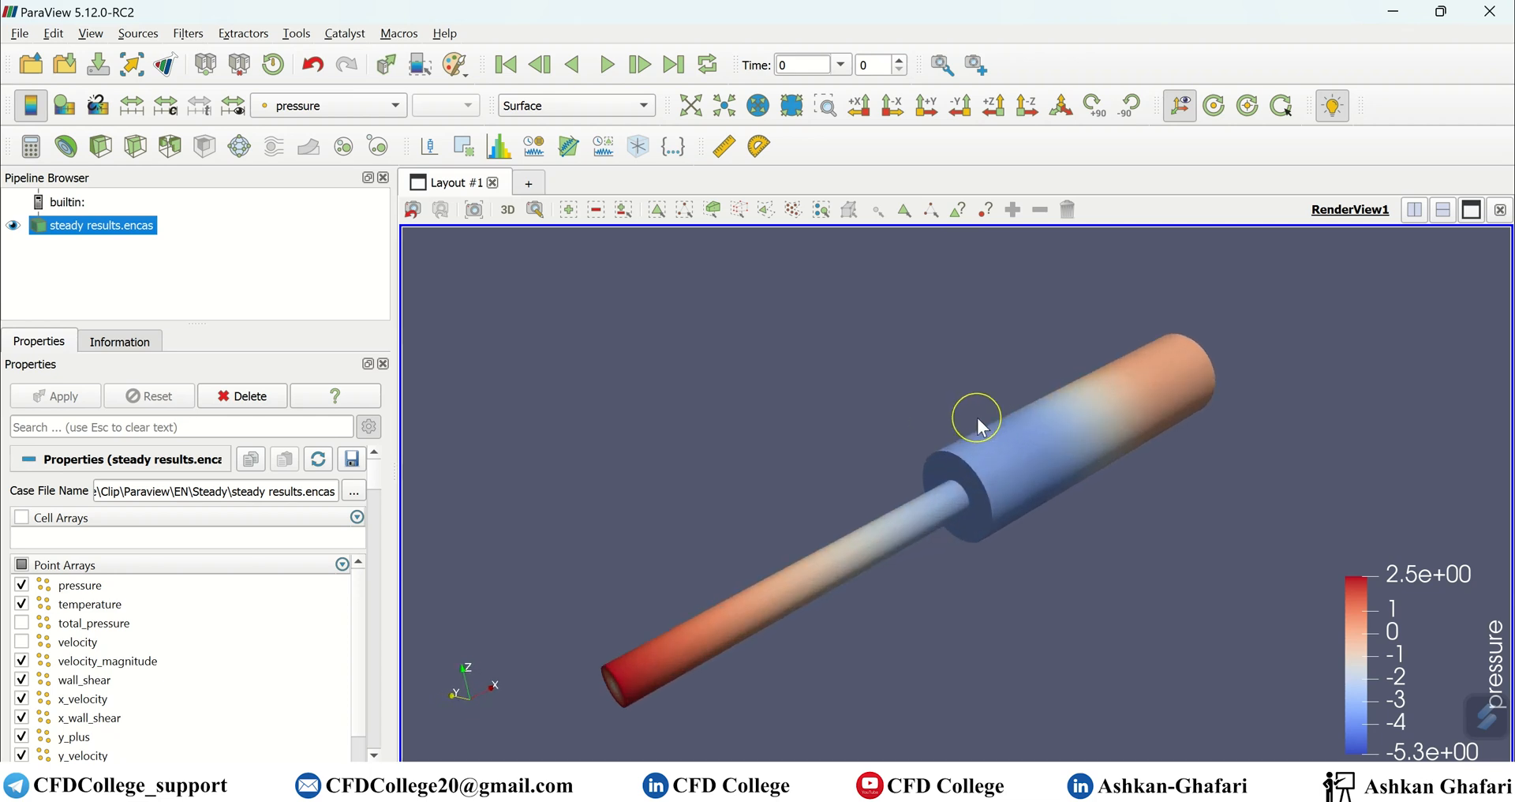
{"action": "scroll", "coordinate": [978, 419], "scroll_direction": "down", "scroll_amount": 2}
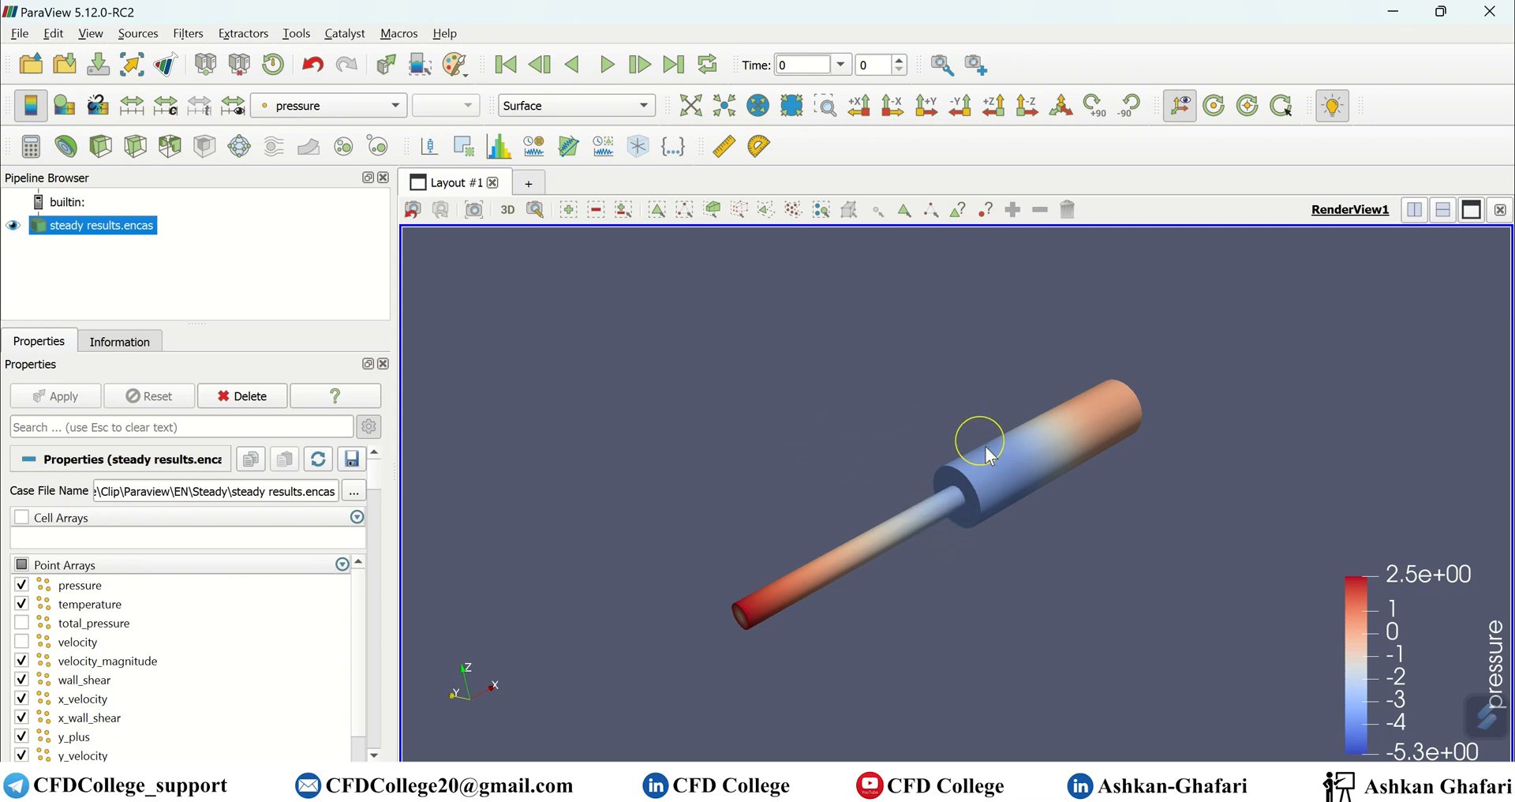
{"action": "left_click_drag", "start_coordinate": [1057, 538], "coordinate": [880, 426]}
{"action": "left_click_drag", "start_coordinate": [825, 531], "coordinate": [886, 512]}
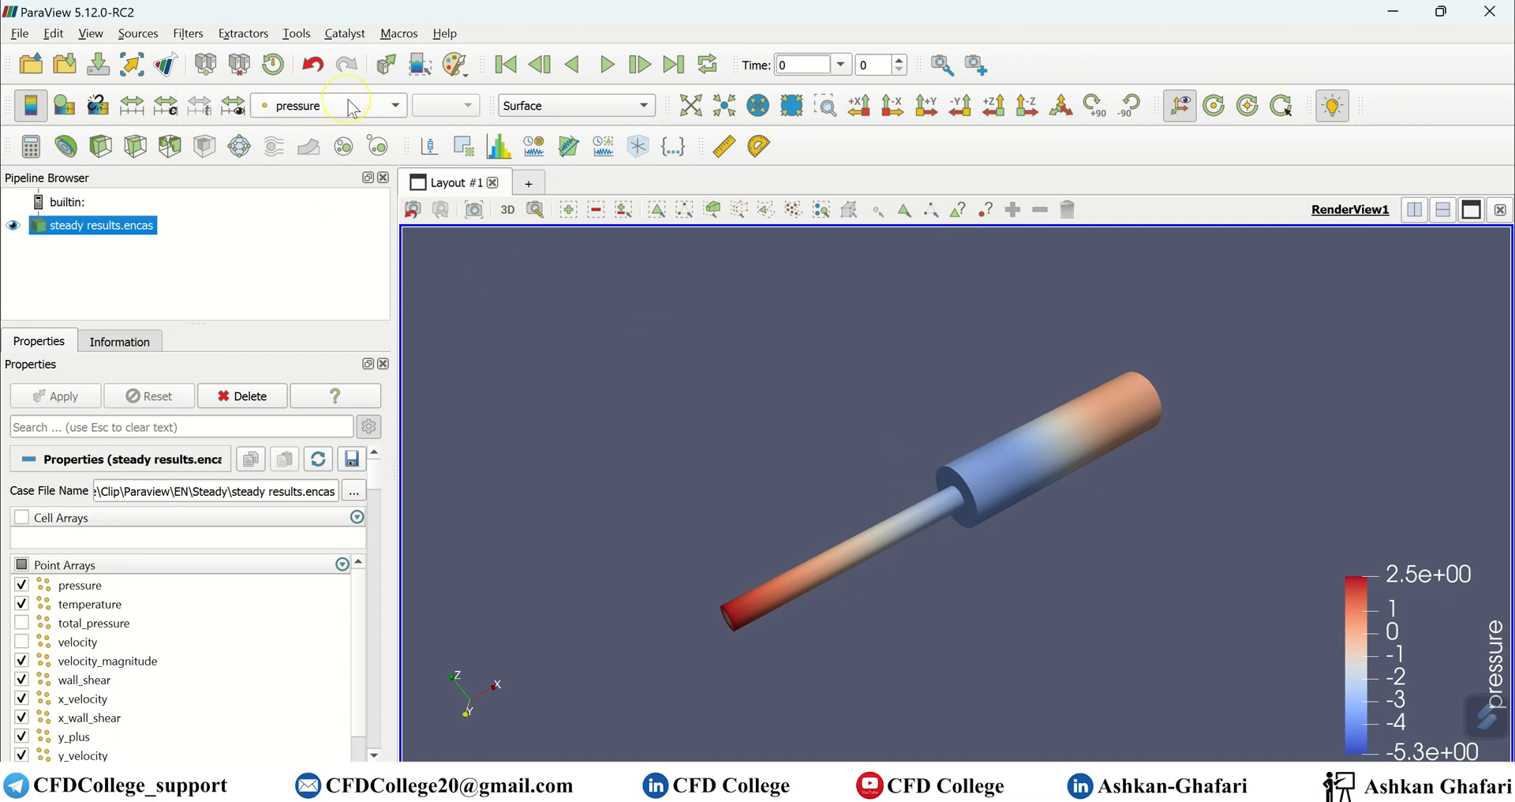
{"action": "left_click", "coordinate": [388, 109]}
{"action": "left_click", "coordinate": [386, 130]}
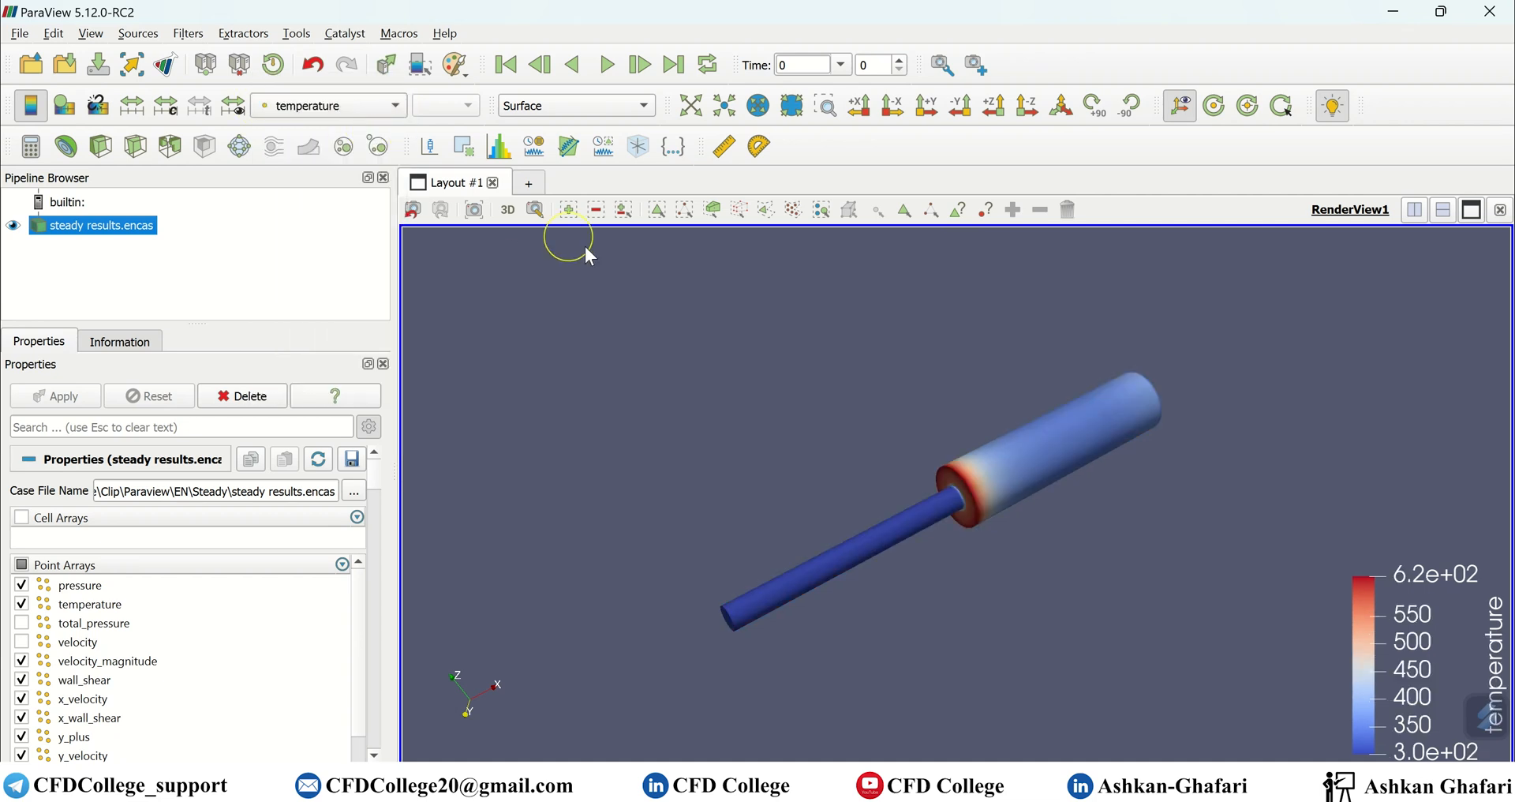
{"action": "left_click", "coordinate": [328, 105]}
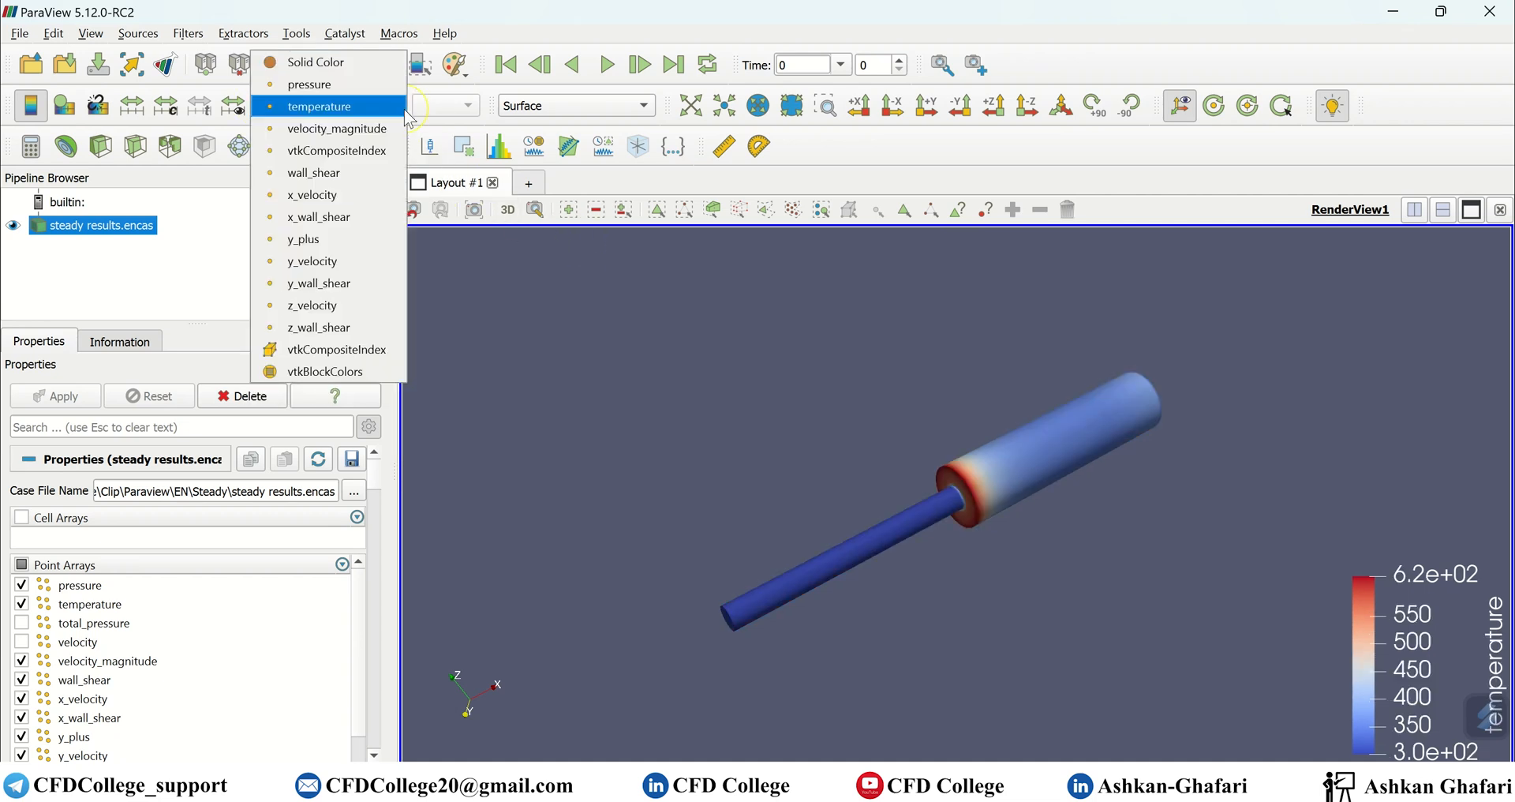
{"action": "left_click", "coordinate": [312, 244]}
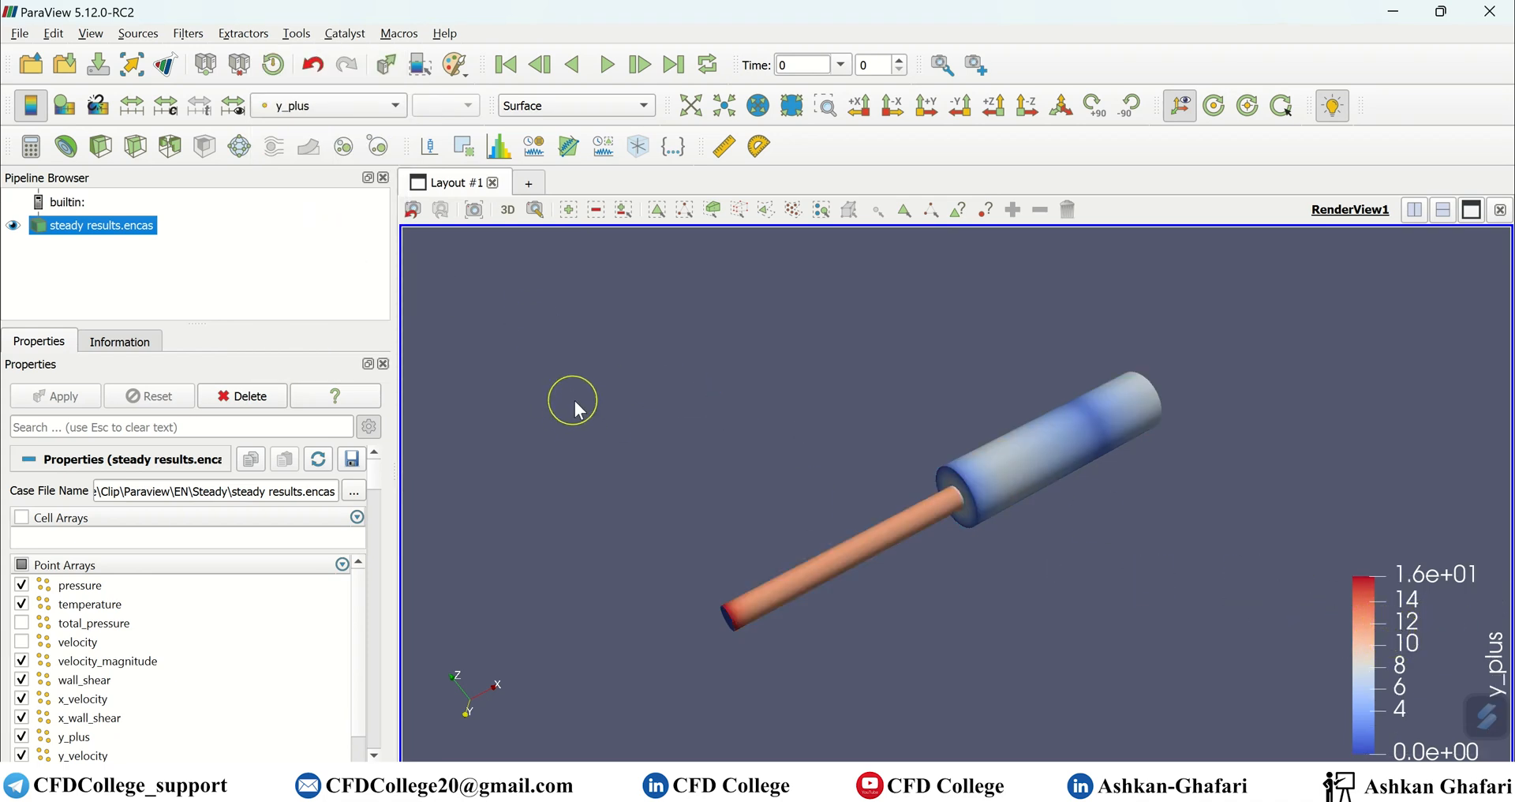
- Color the model by velocity_magnitude and inspect its inlet end and outer walls
{"action": "left_click", "coordinate": [383, 107]}
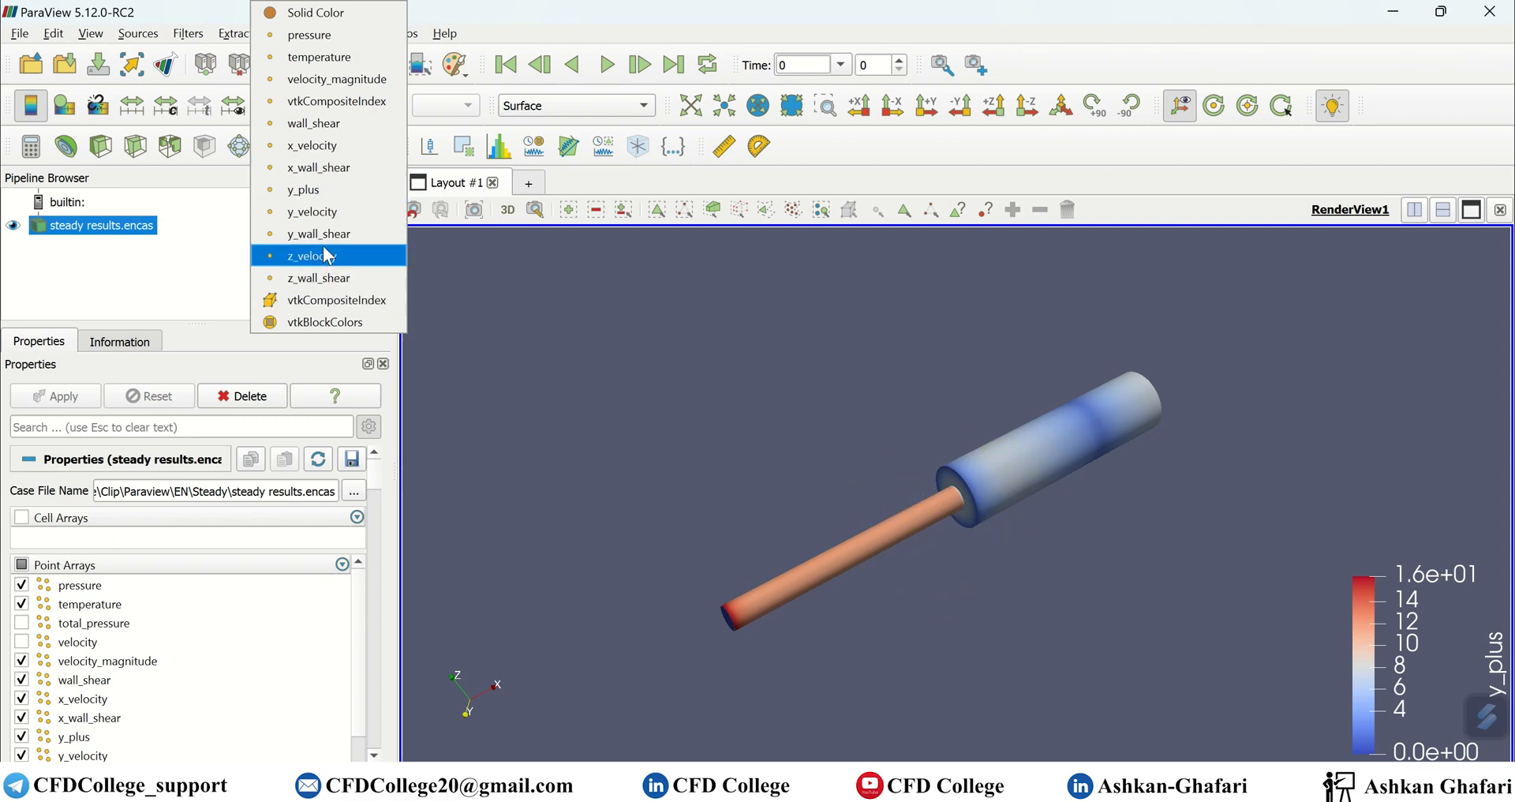
{"action": "left_click", "coordinate": [335, 79]}
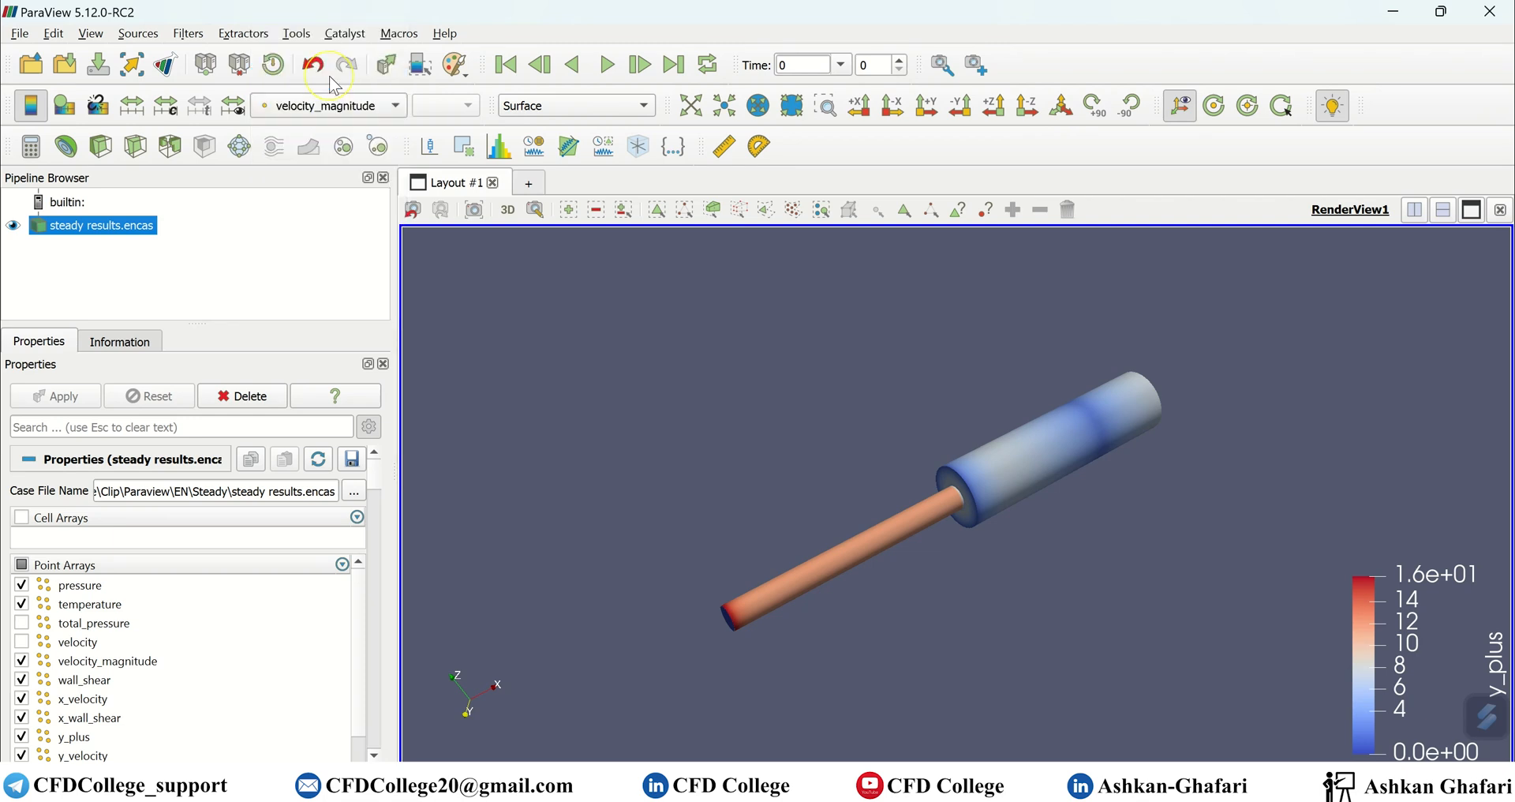
{"action": "left_click_drag", "start_coordinate": [1045, 586], "coordinate": [1156, 533]}
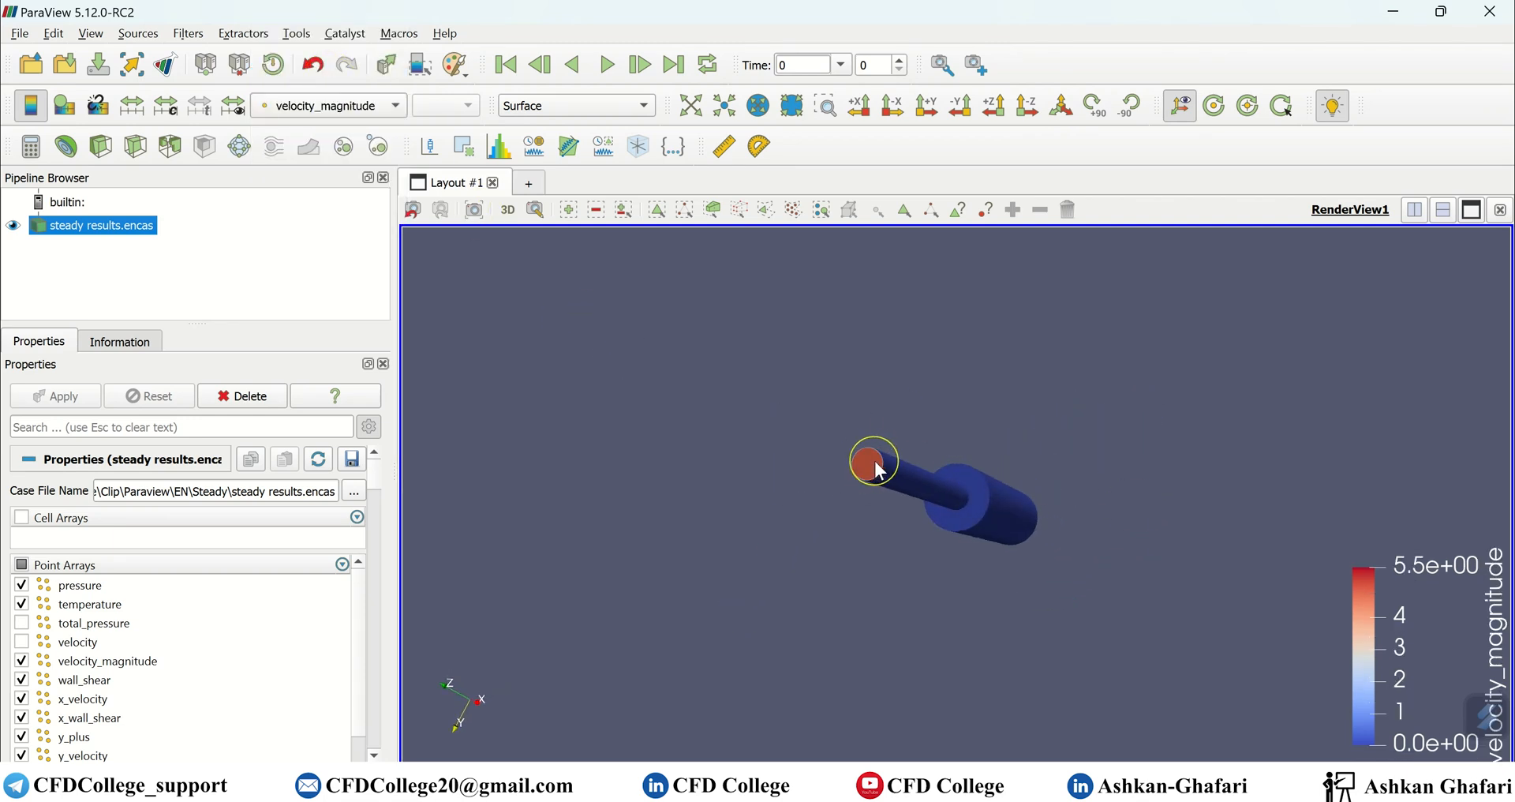
{"action": "left_click_drag", "start_coordinate": [876, 466], "coordinate": [970, 545]}
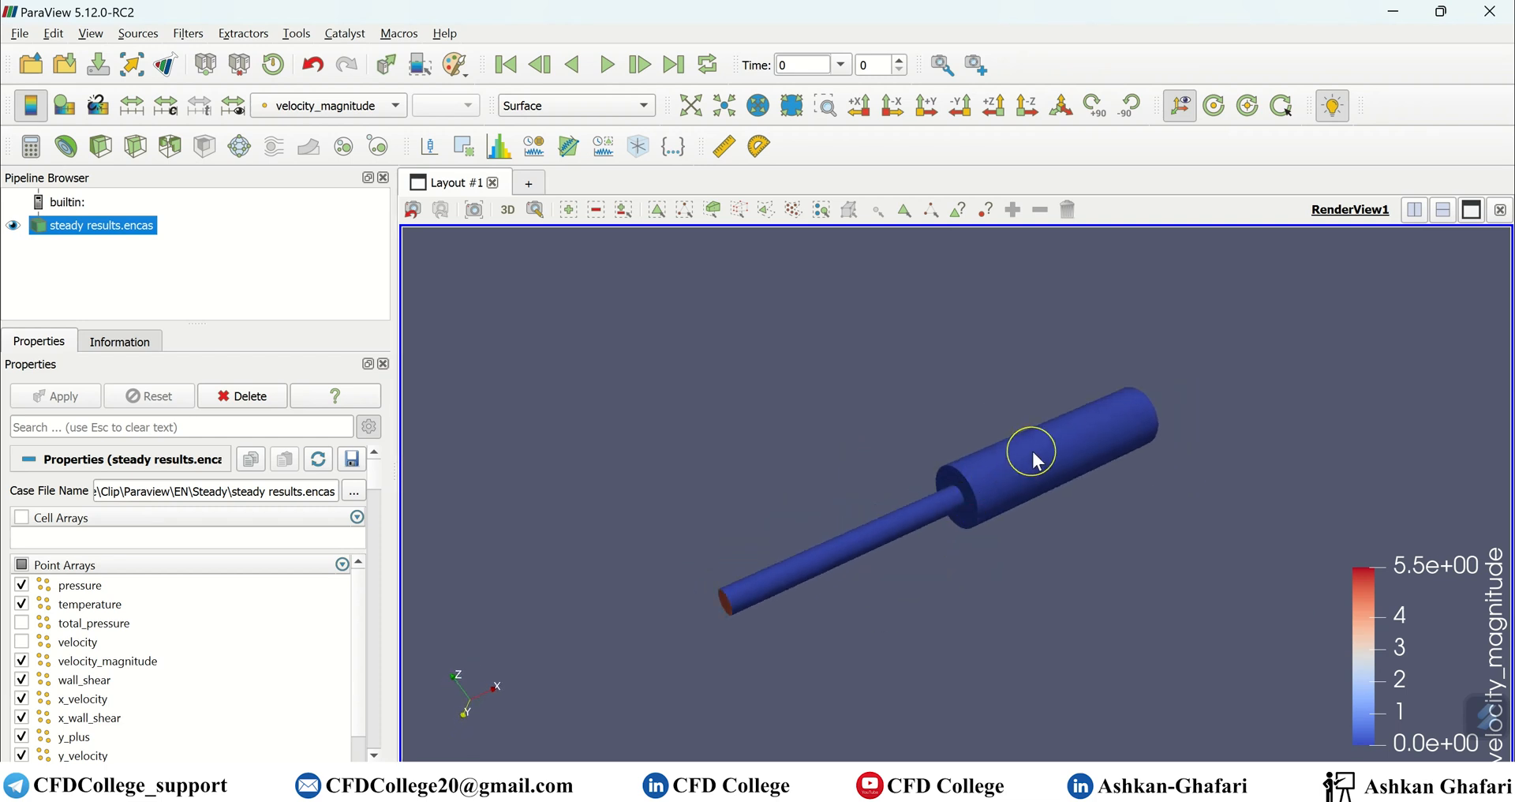
{"action": "scroll", "coordinate": [966, 475], "scroll_direction": "down", "scroll_amount": 4}
{"action": "scroll", "coordinate": [967, 476], "scroll_direction": "up", "scroll_amount": 5}
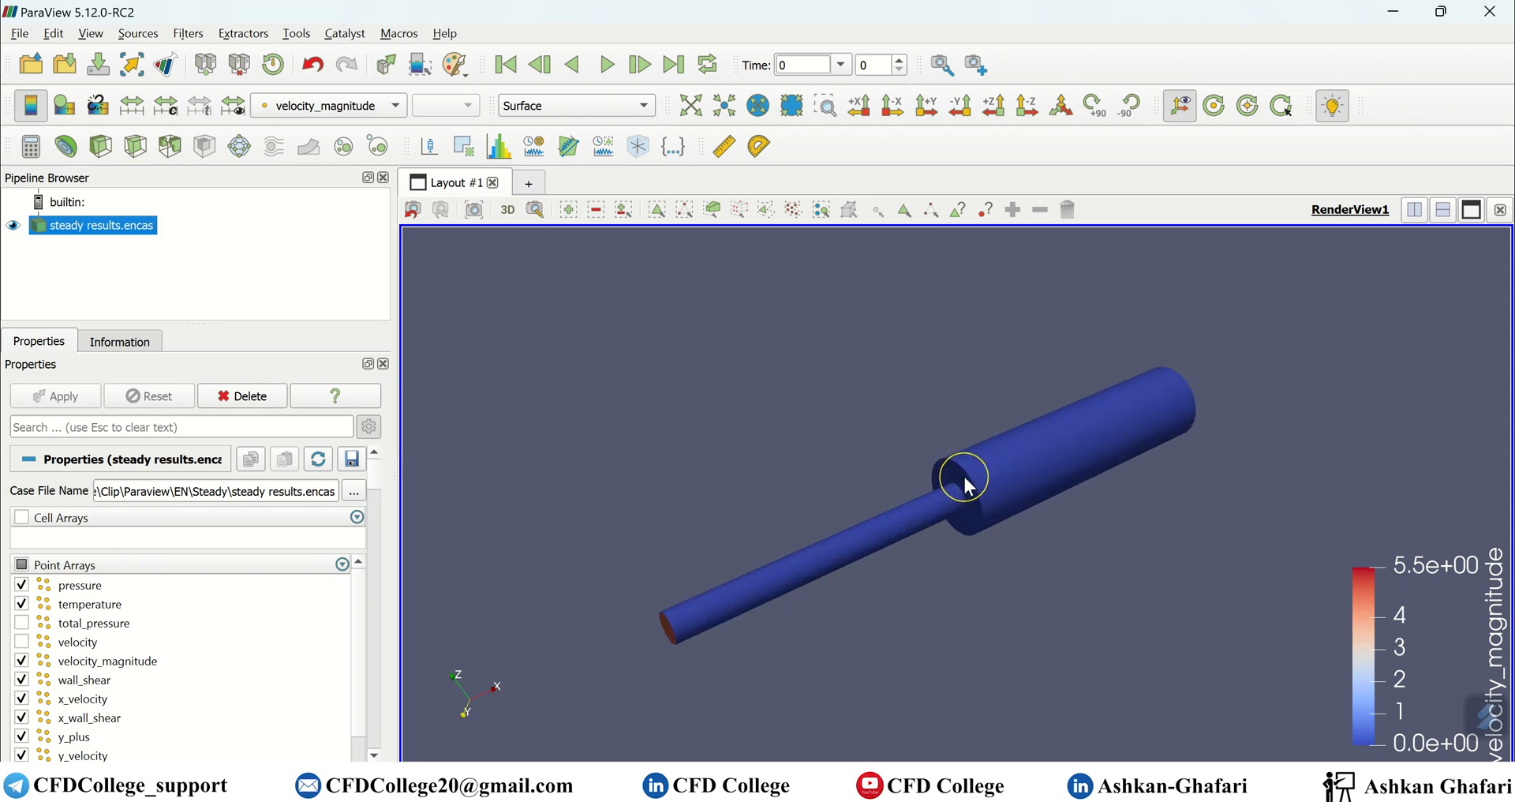
{"action": "left_click_drag", "start_coordinate": [1001, 590], "coordinate": [969, 566]}
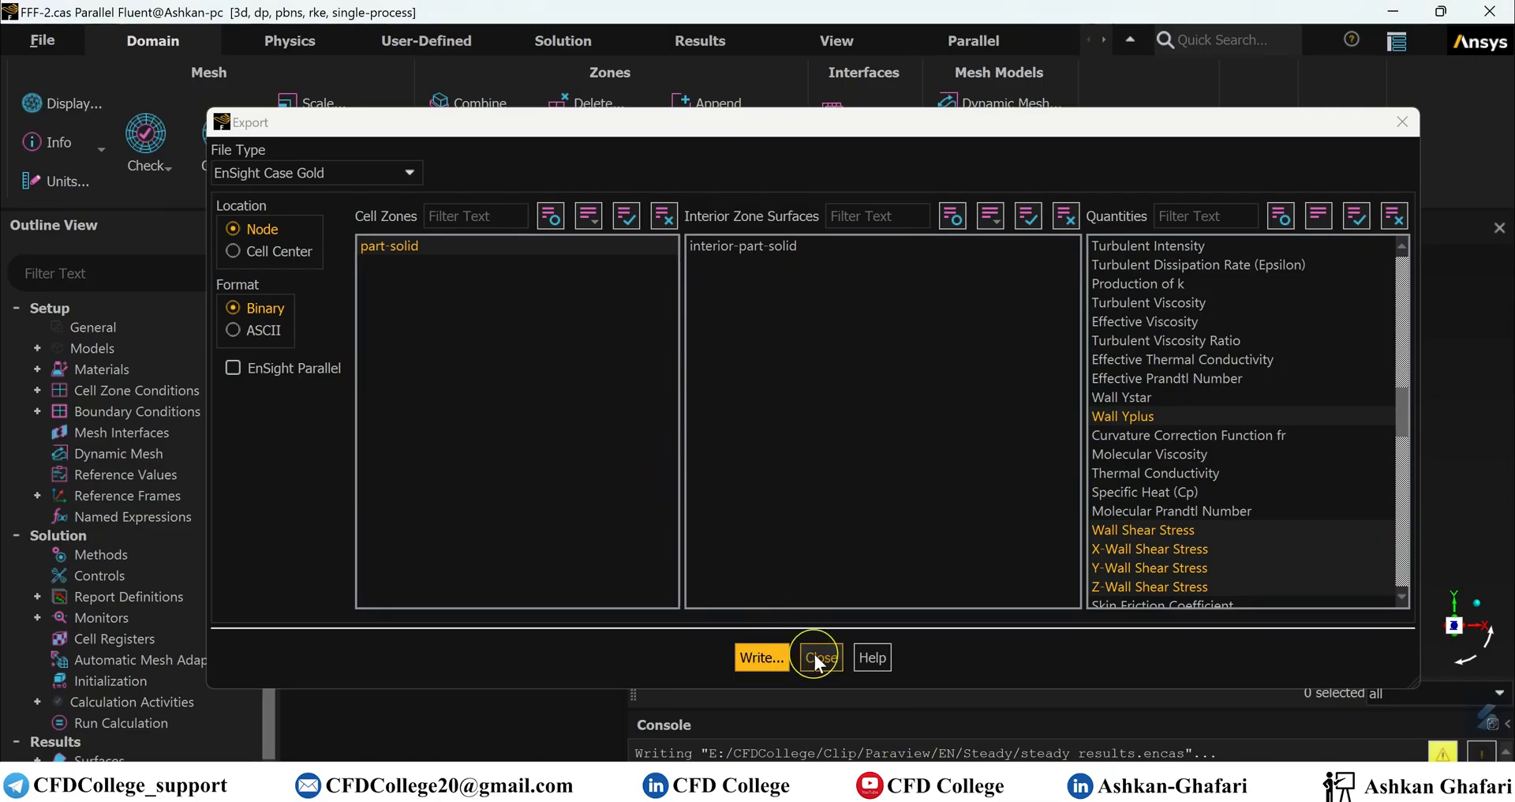
- Switch to Ansys Fluent, close the Export dialog and set the solver time to Transient
{"action": "left_click", "coordinate": [815, 655]}
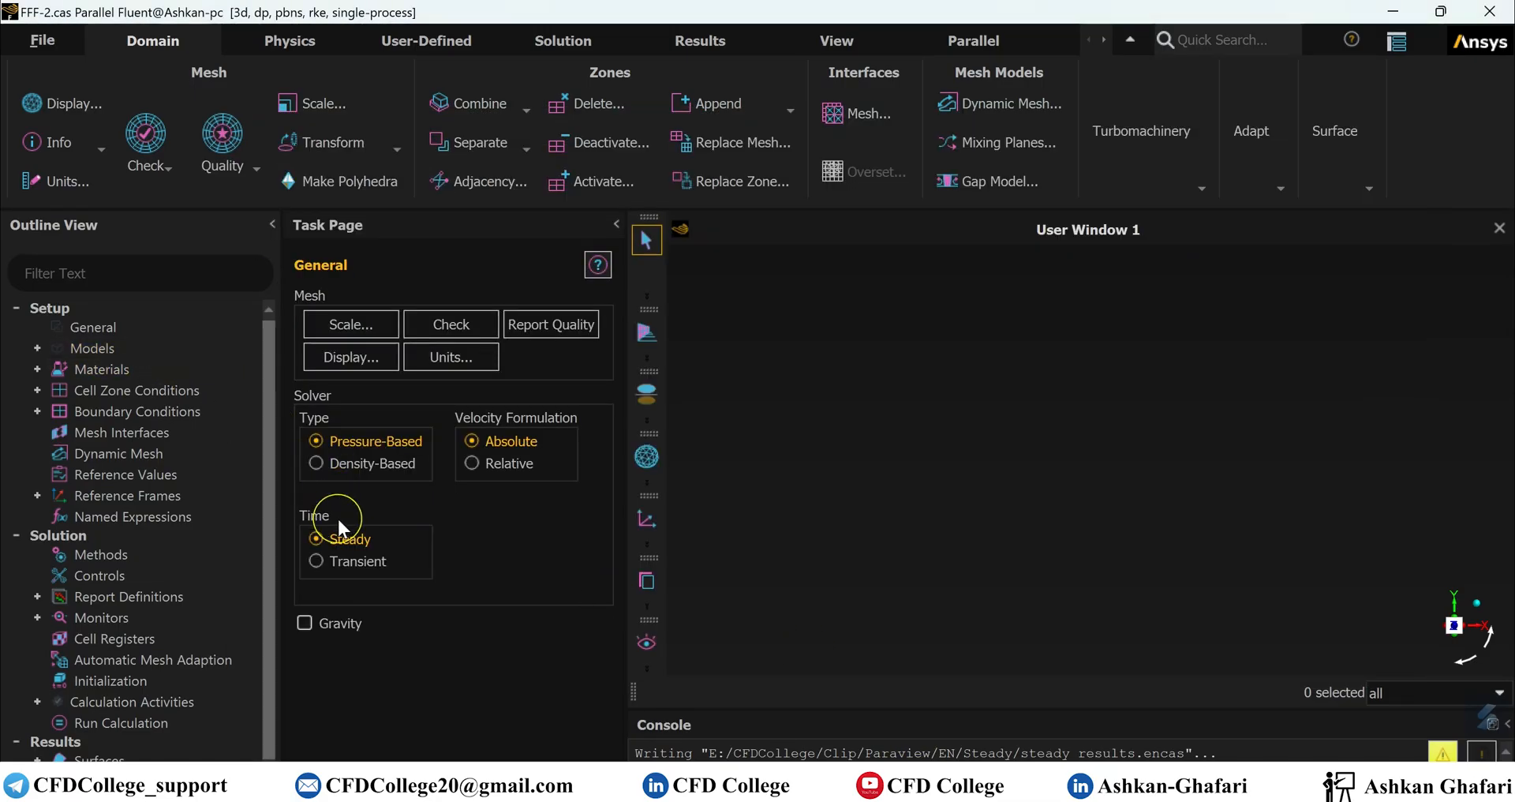
{"action": "left_click", "coordinate": [361, 559]}
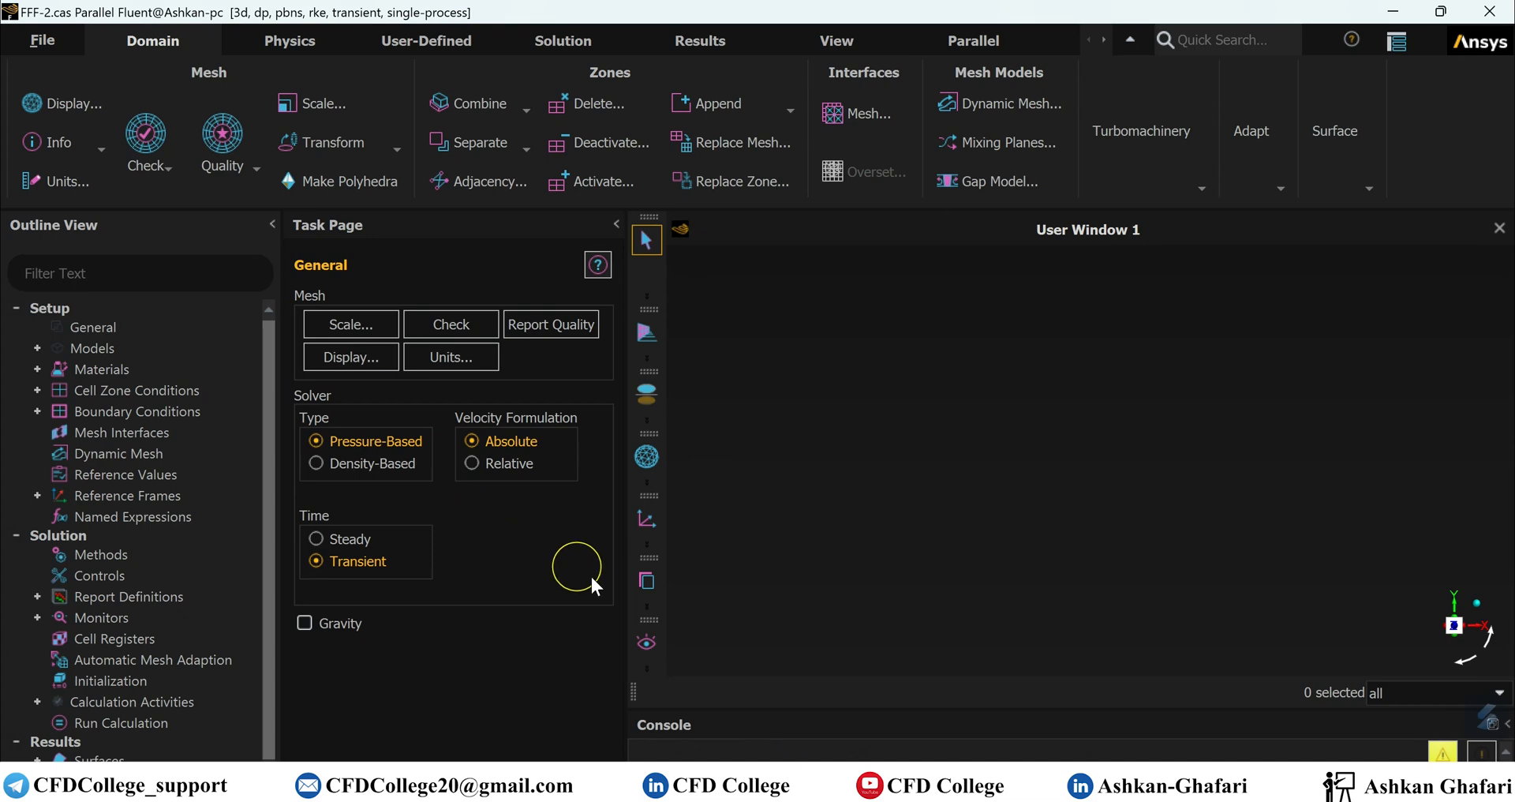
{"action": "left_click", "coordinate": [850, 770]}
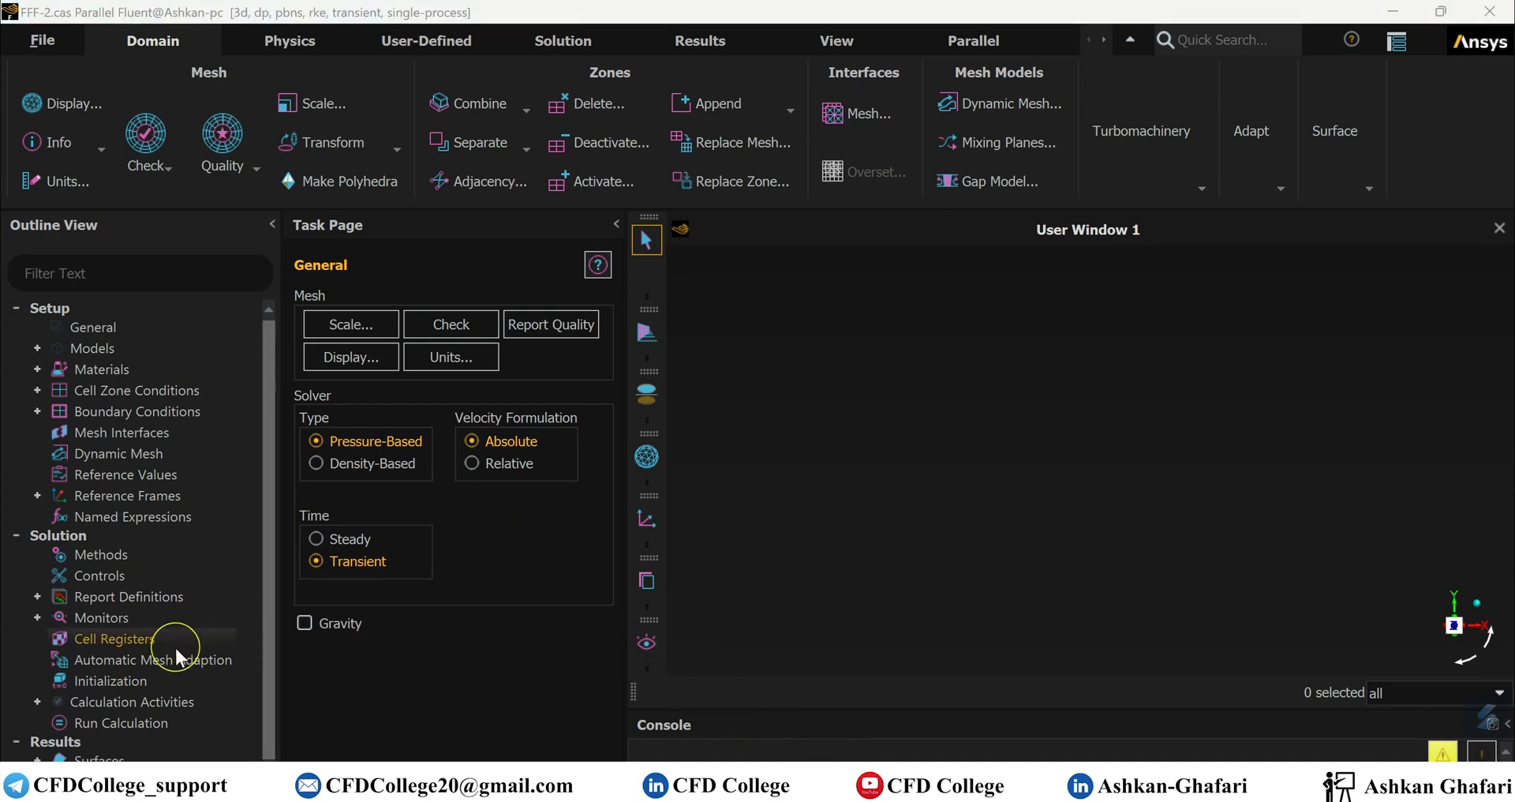
- Start a new automatic solution data export in Calculation Activities with EnSight Case Gold as the file type
{"action": "double_click", "coordinate": [133, 703]}
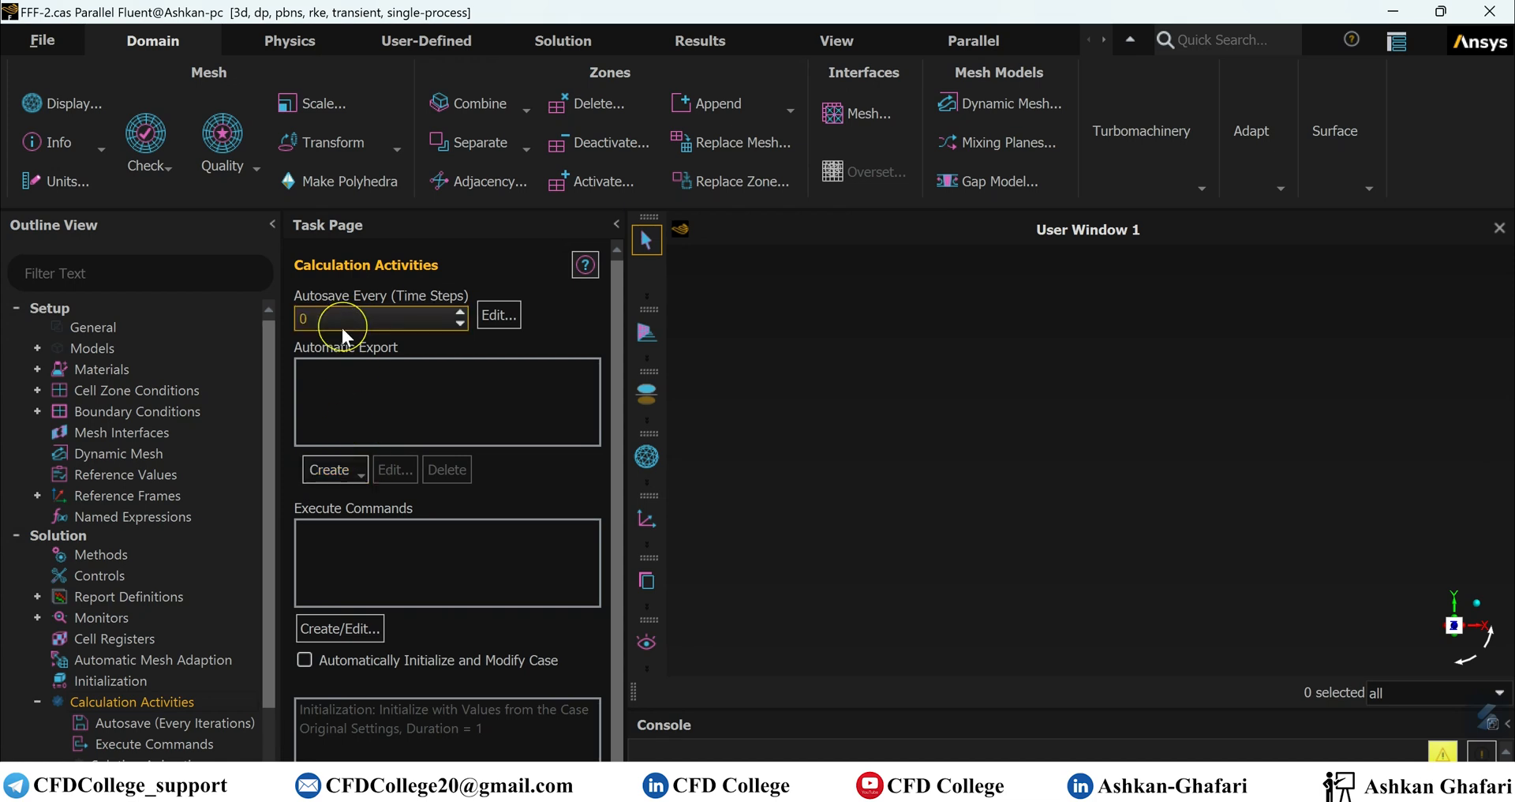
{"action": "left_click", "coordinate": [353, 473]}
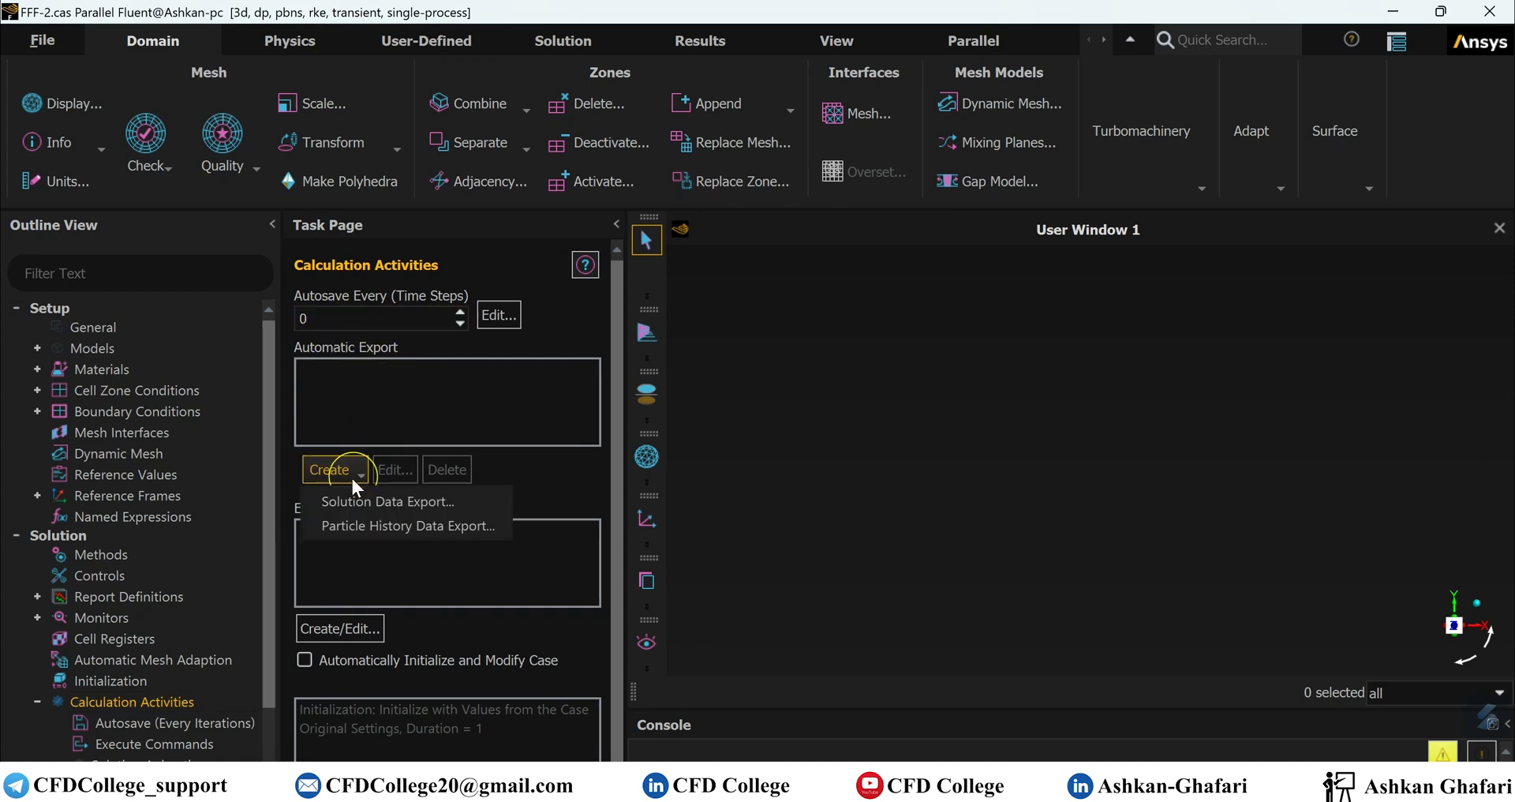
{"action": "left_click", "coordinate": [451, 495]}
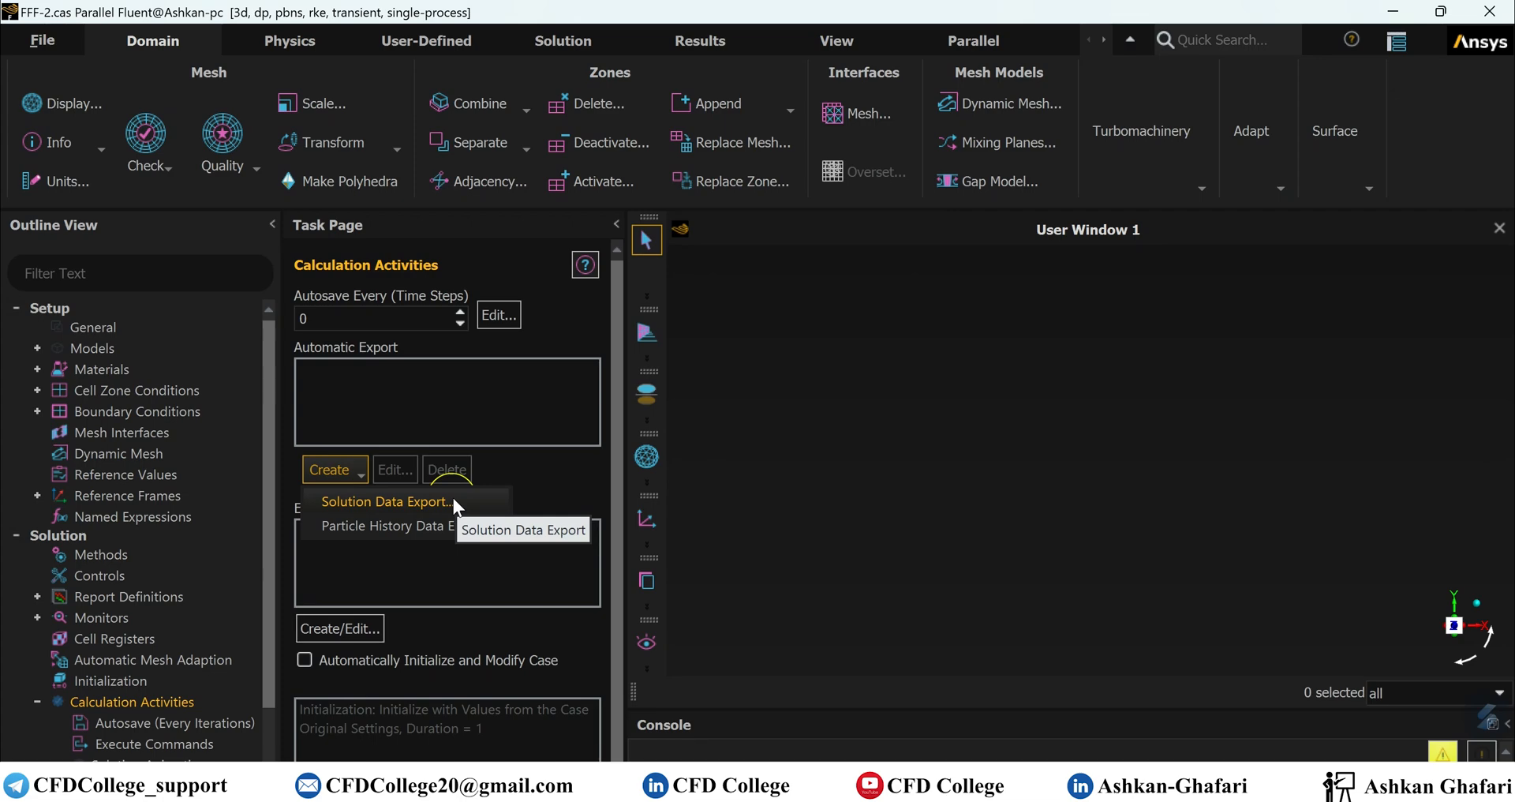
{"action": "left_click", "coordinate": [446, 499]}
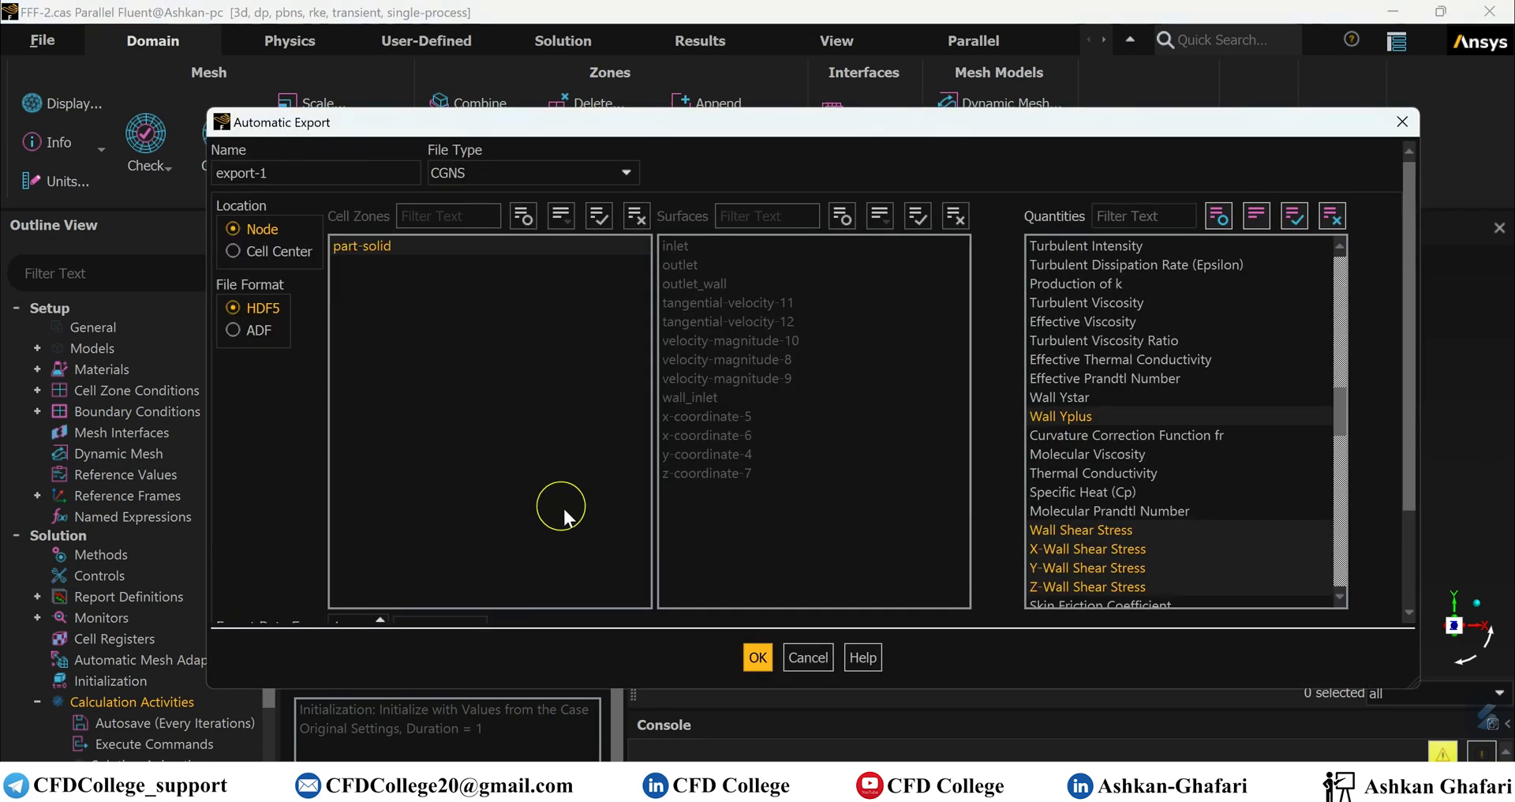
{"action": "left_click", "coordinate": [286, 168]}
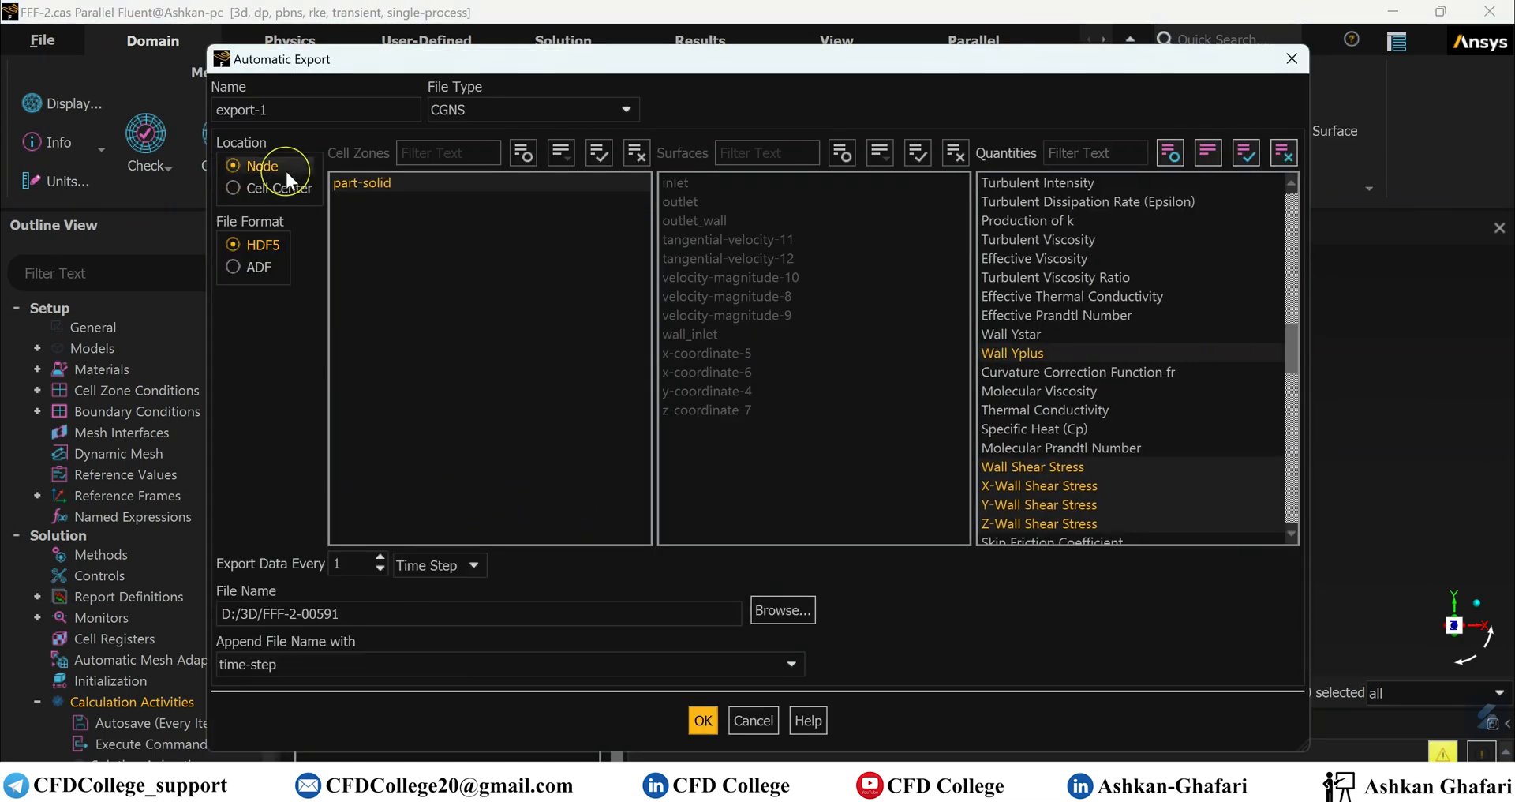
{"action": "left_click", "coordinate": [521, 110]}
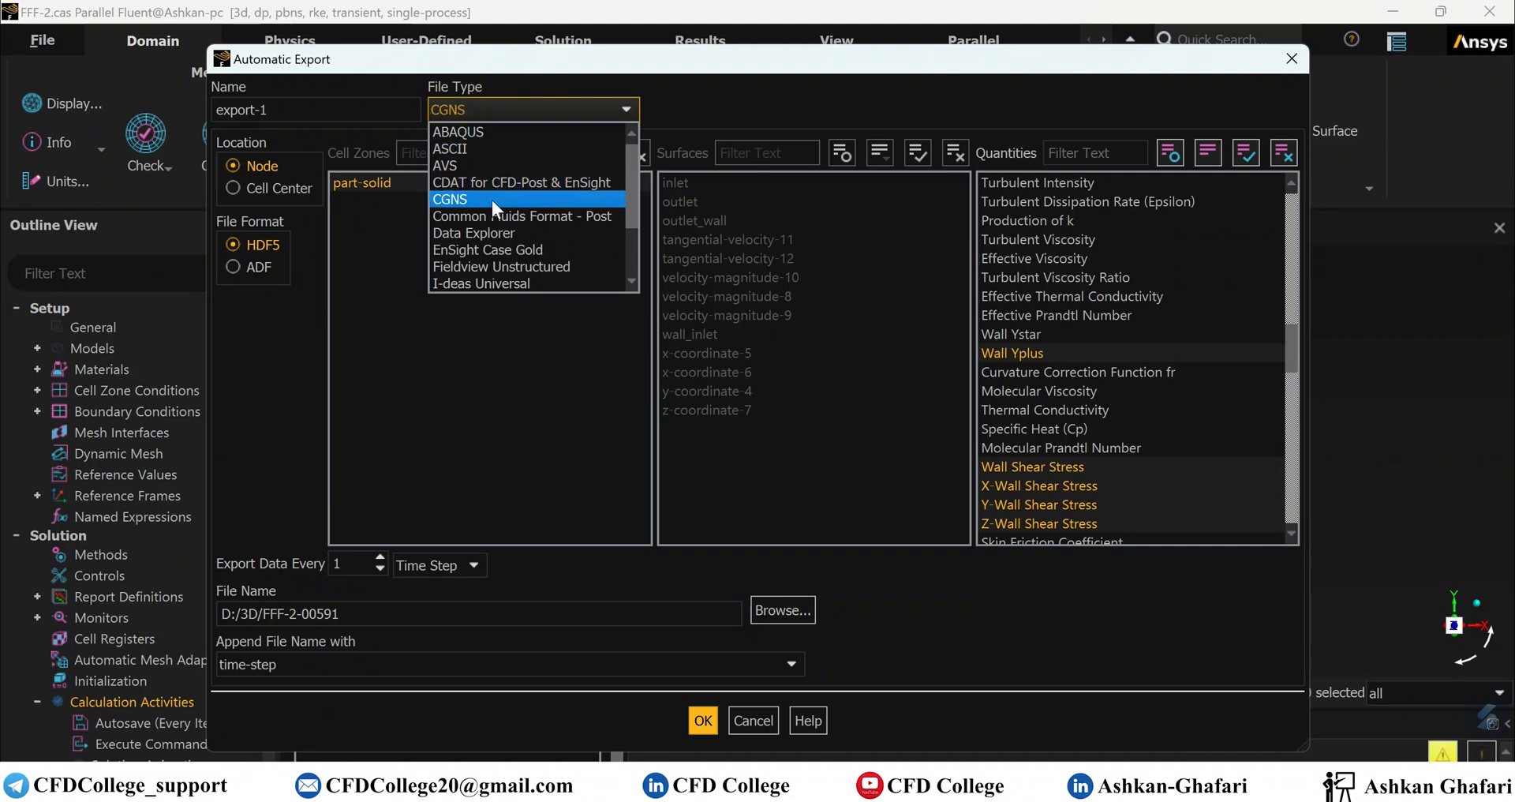
{"action": "left_click", "coordinate": [472, 251]}
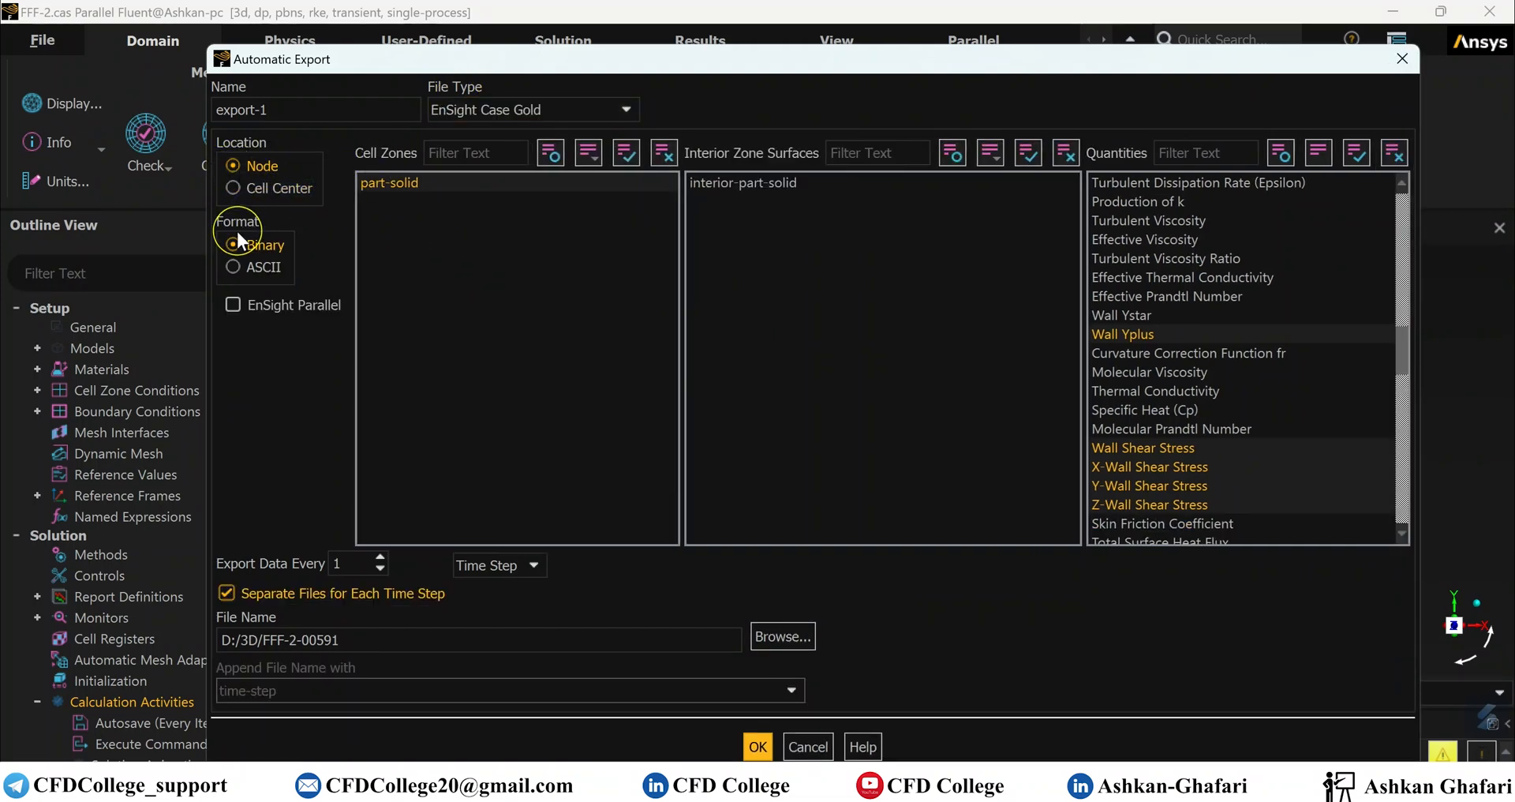
- Review the quantities selected for the automatic export, from wall shear stresses up to pressure and velocity
{"action": "left_click", "coordinate": [1178, 298]}
{"action": "left_click", "coordinate": [1224, 296]}
{"action": "left_click", "coordinate": [1202, 407]}
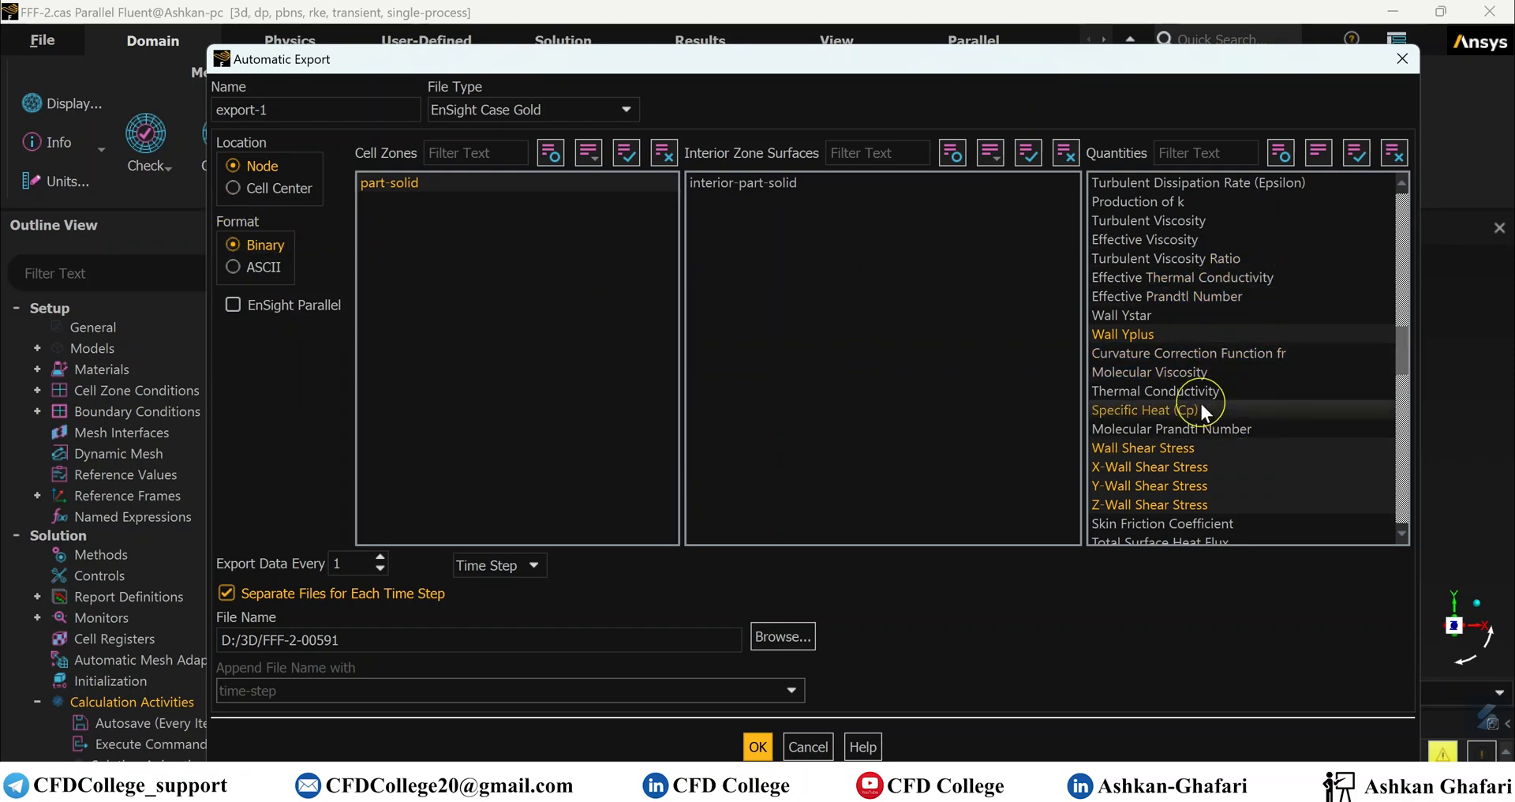
{"action": "scroll", "coordinate": [1203, 400], "scroll_direction": "up", "scroll_amount": 9}
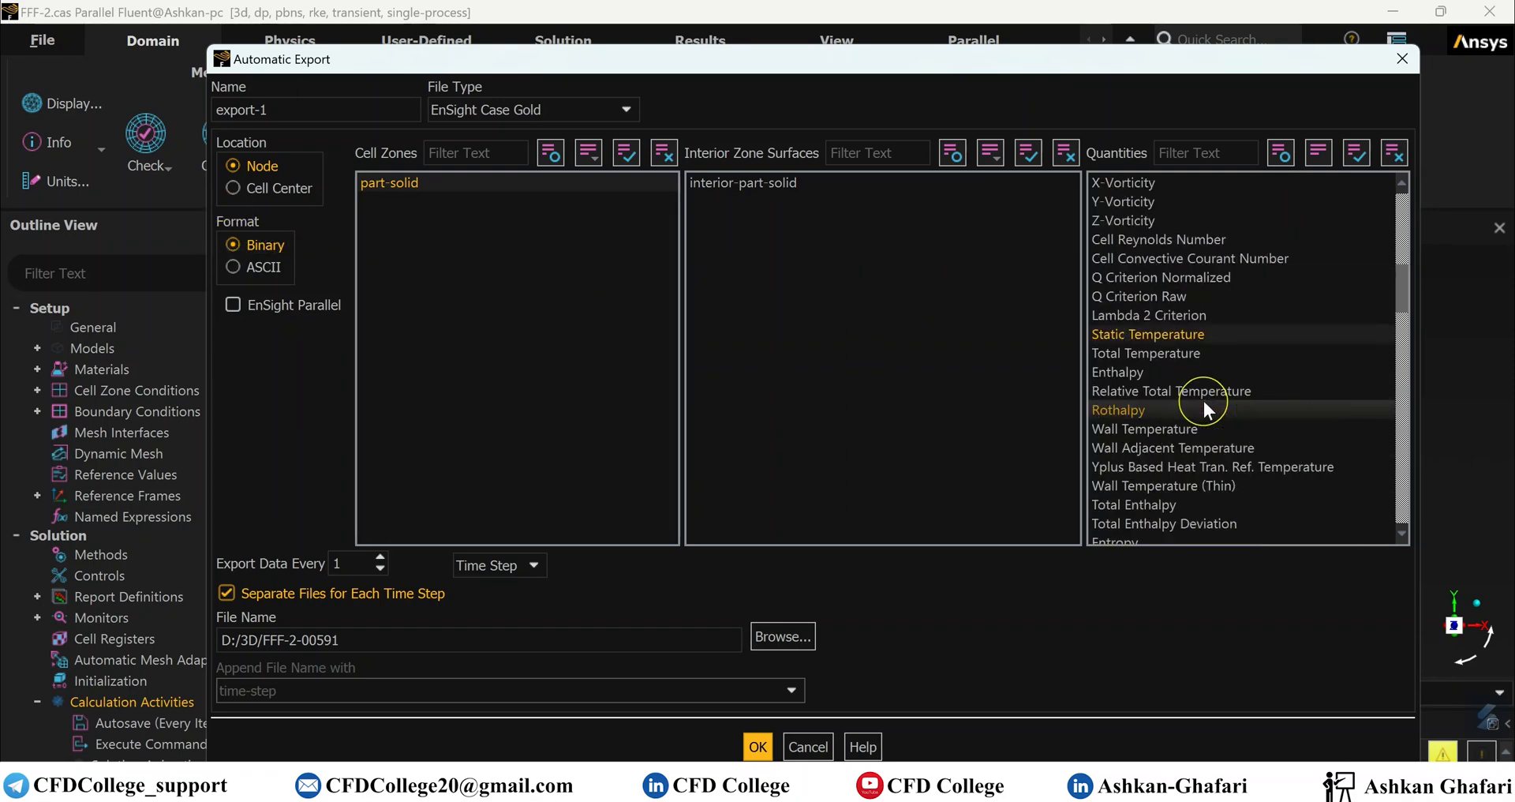
{"action": "scroll", "coordinate": [1204, 399], "scroll_direction": "up", "scroll_amount": 3}
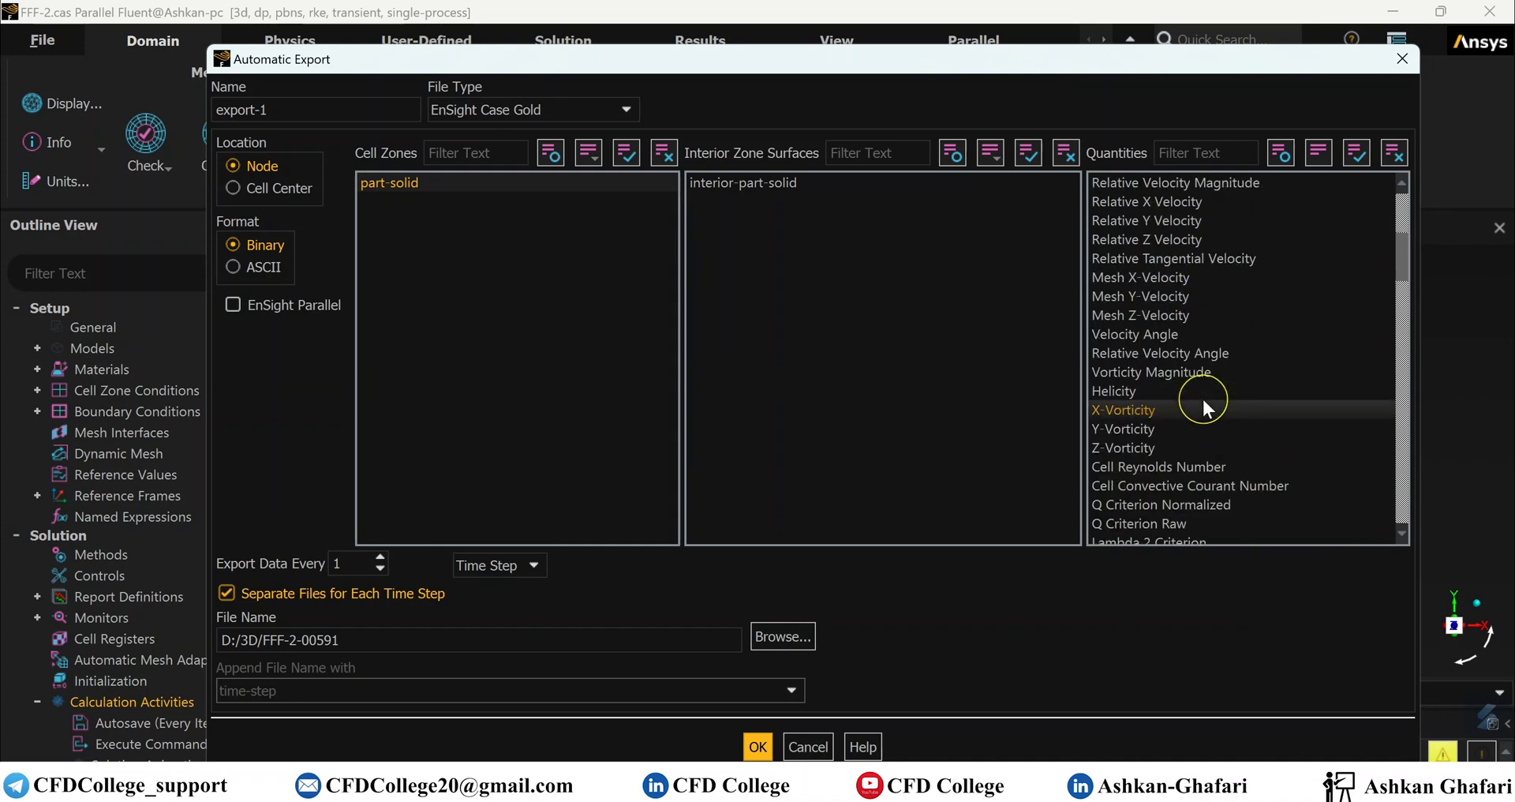
{"action": "scroll", "coordinate": [1202, 396], "scroll_direction": "up", "scroll_amount": 4}
{"action": "scroll", "coordinate": [1201, 396], "scroll_direction": "up", "scroll_amount": 1}
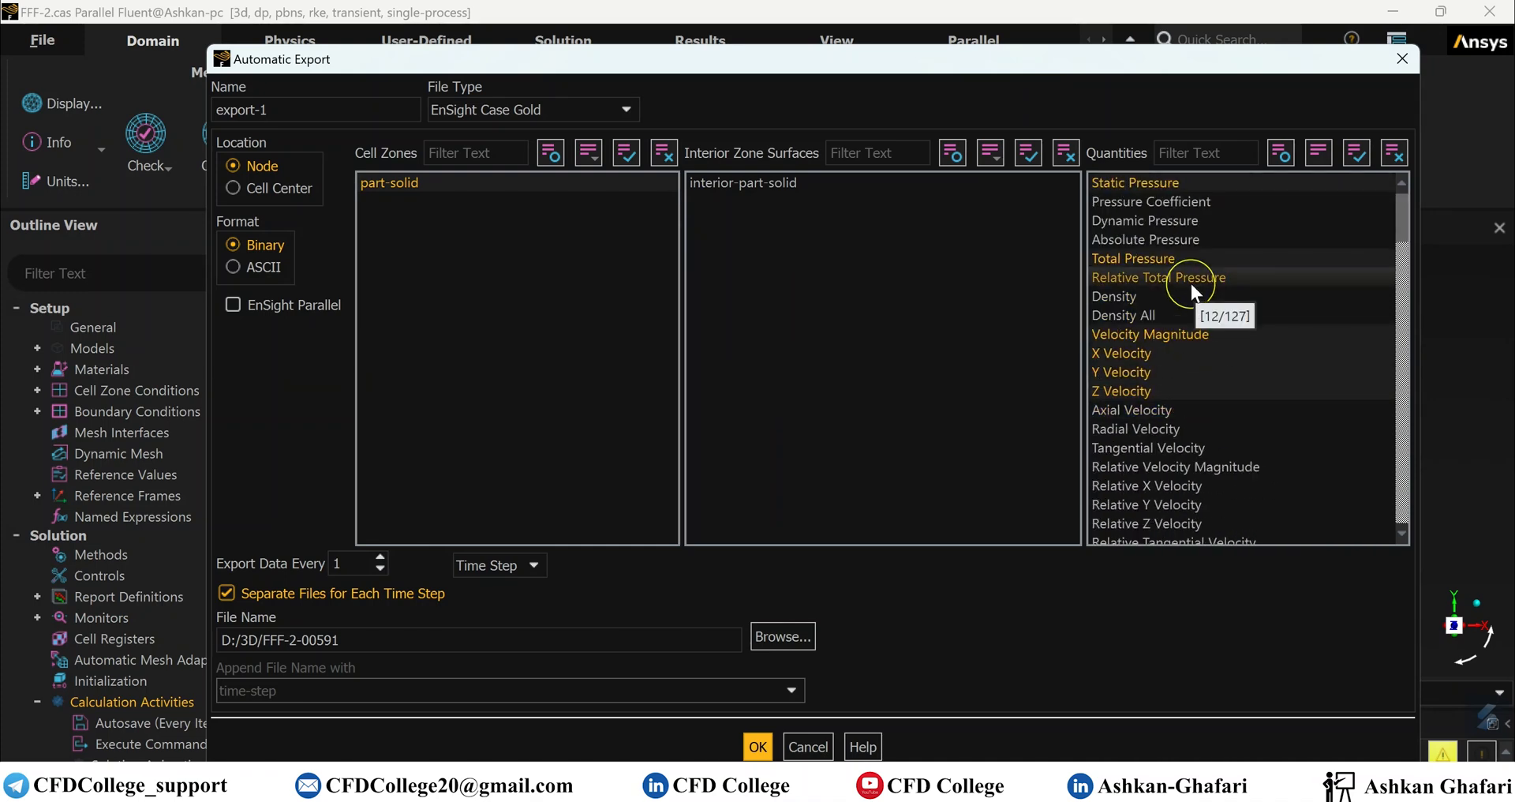
{"action": "left_click", "coordinate": [1191, 283]}
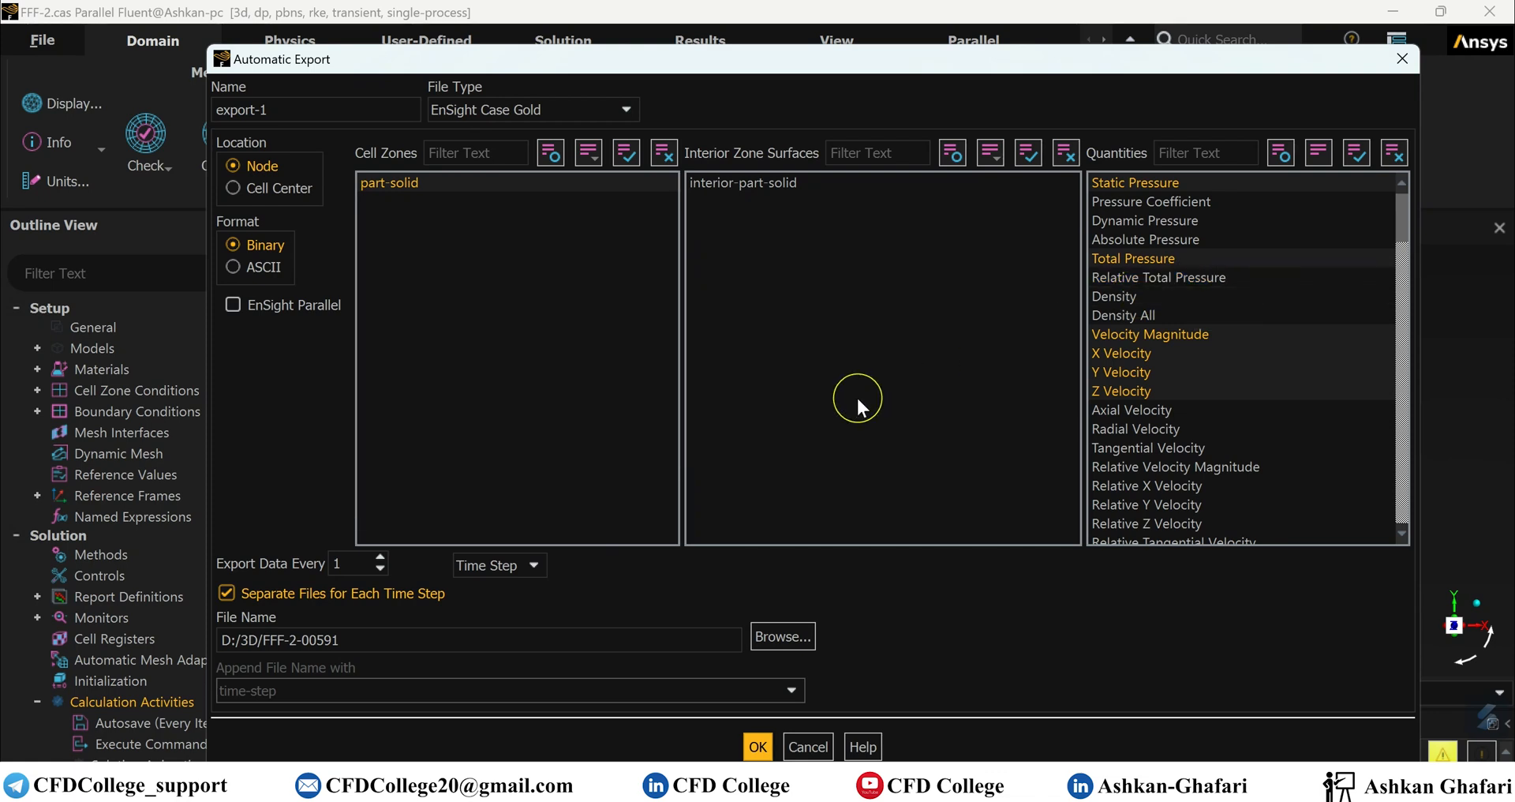
{"action": "left_click", "coordinate": [1190, 416]}
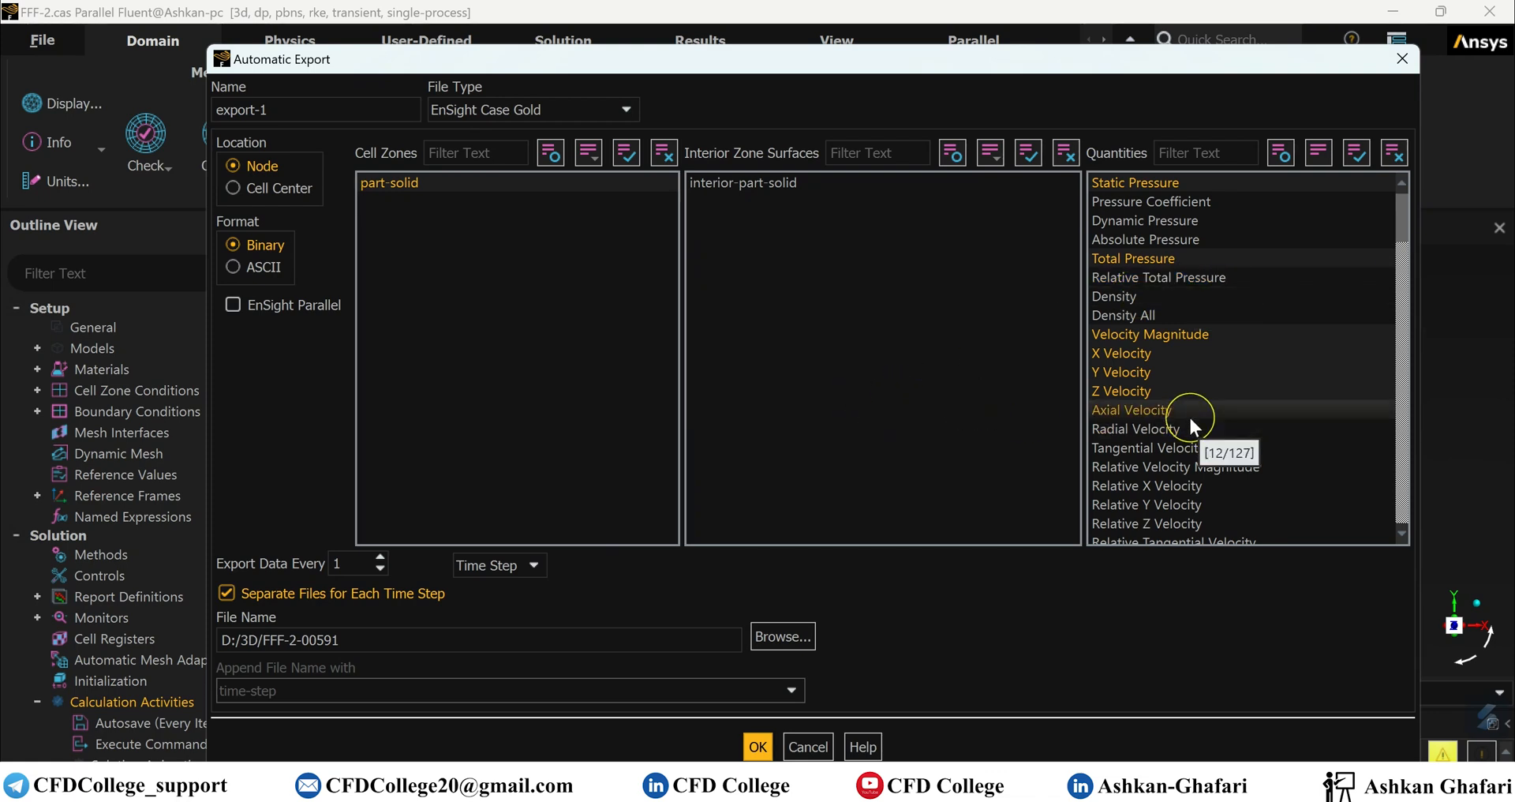
{"action": "left_click", "coordinate": [1191, 419]}
{"action": "left_click", "coordinate": [1182, 437]}
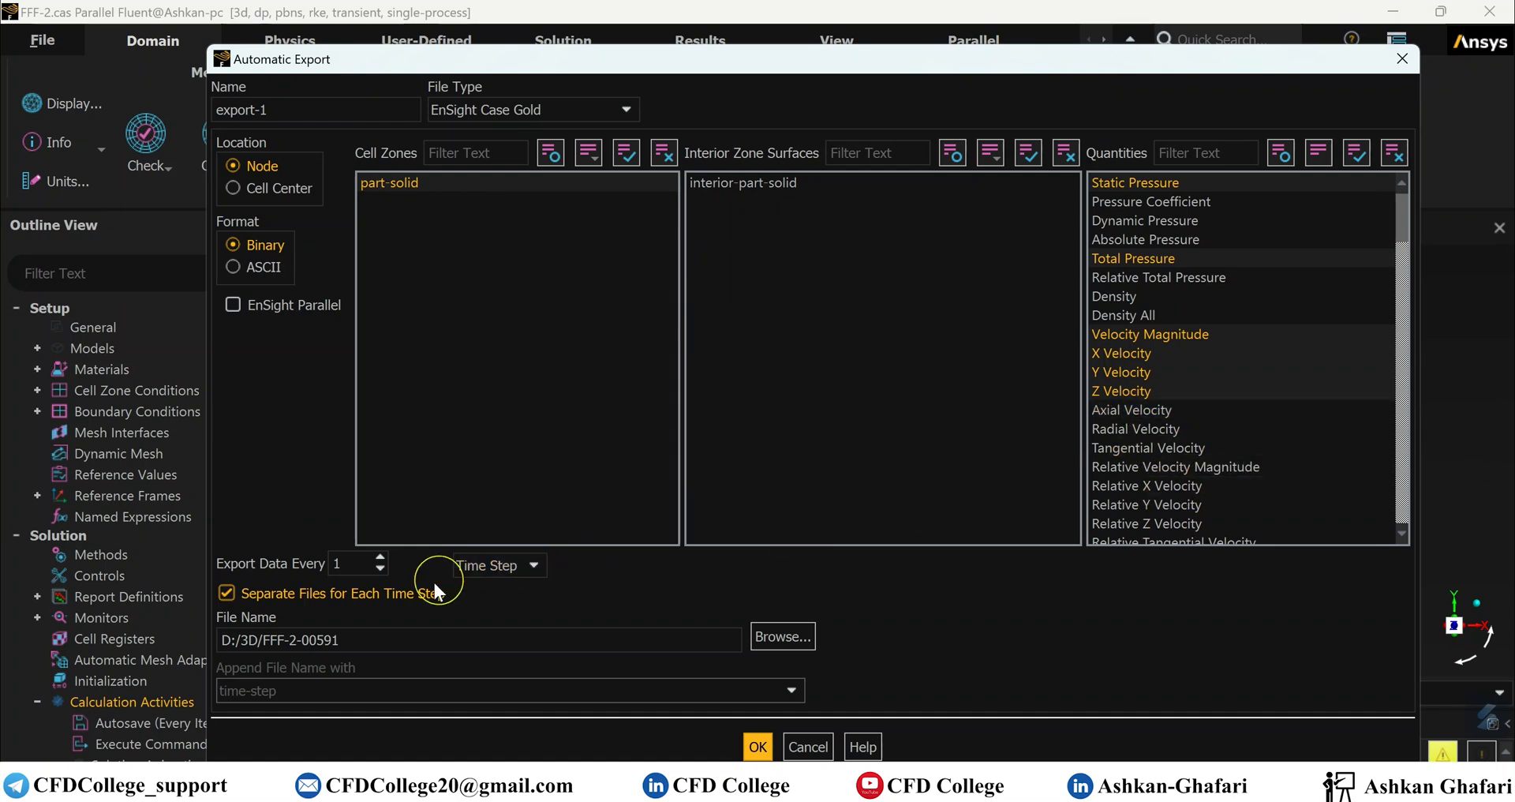
{"action": "left_click", "coordinate": [357, 638]}
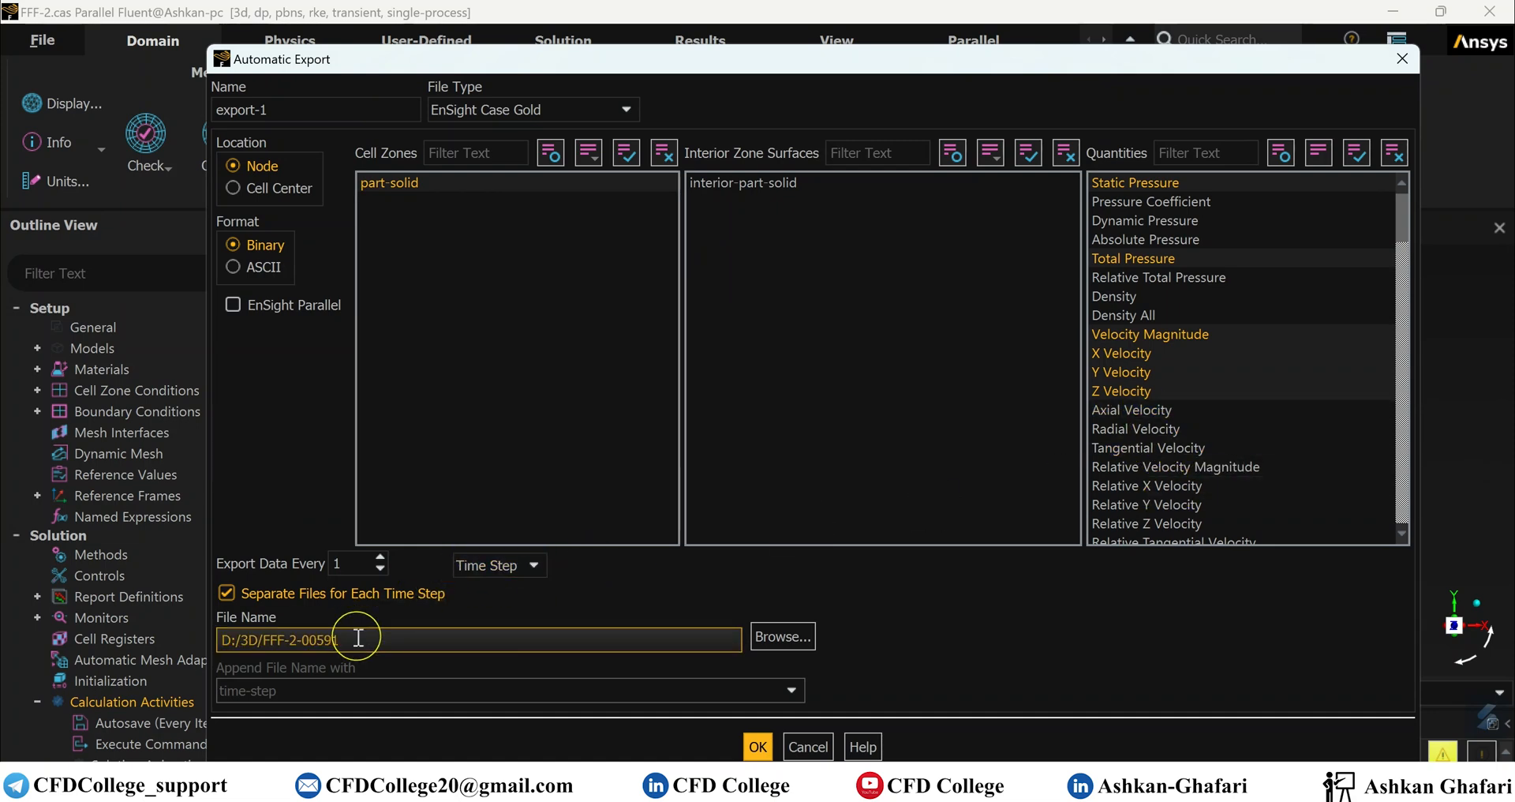
{"action": "left_click_drag", "start_coordinate": [358, 638], "coordinate": [197, 641]}
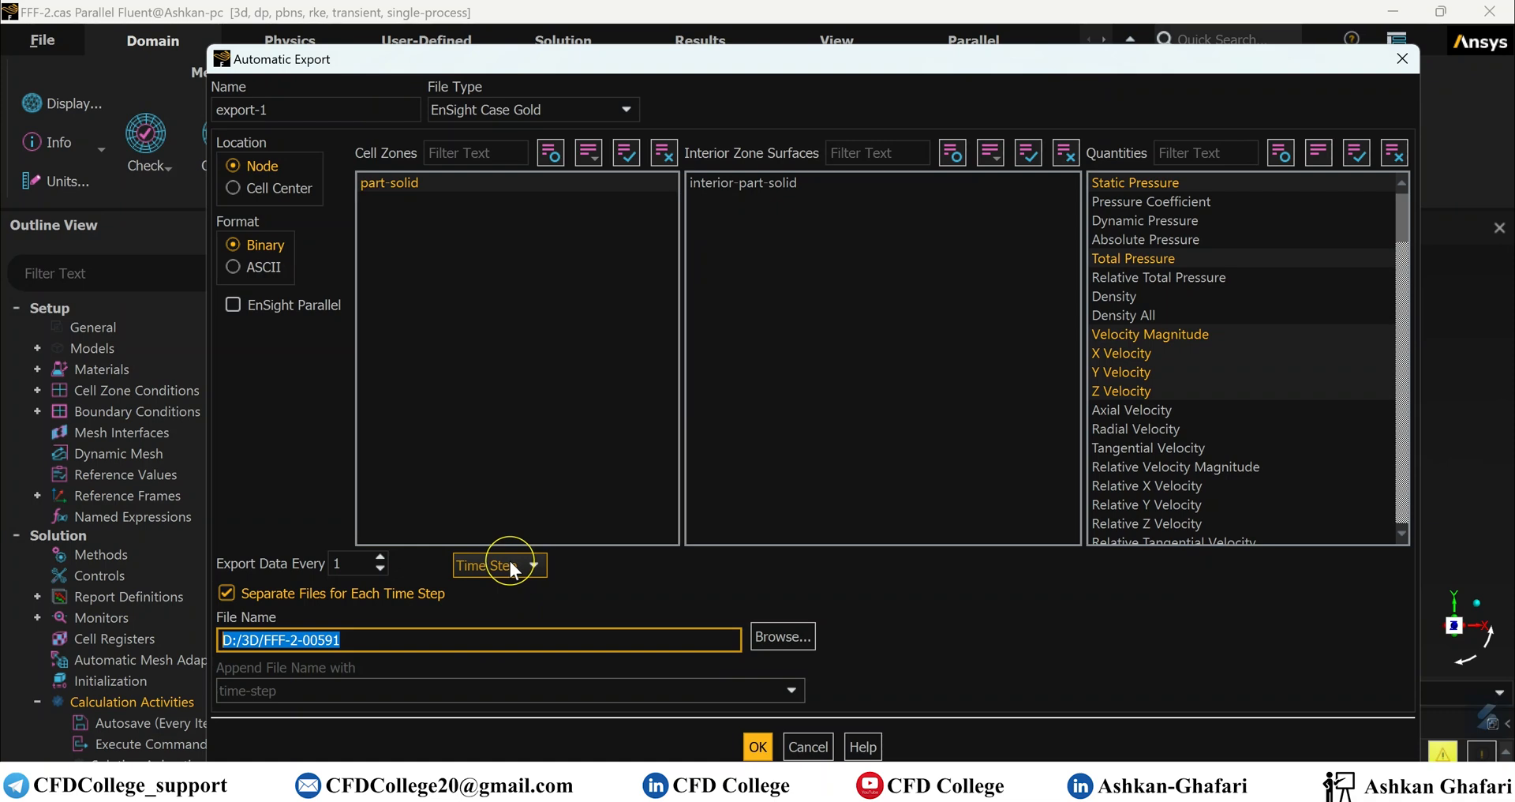
{"action": "left_click", "coordinate": [864, 790]}
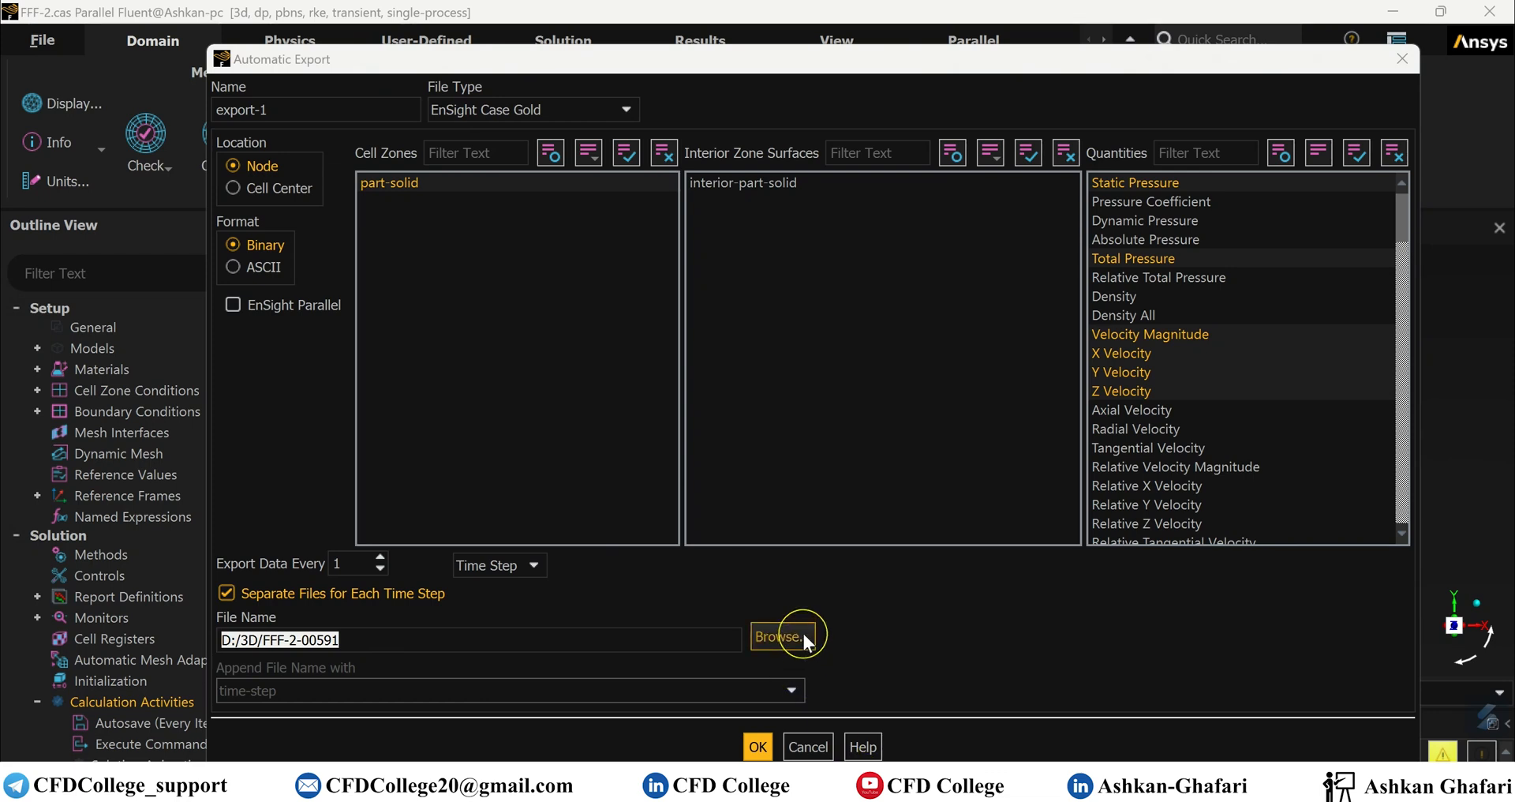
{"action": "left_click", "coordinate": [434, 644]}
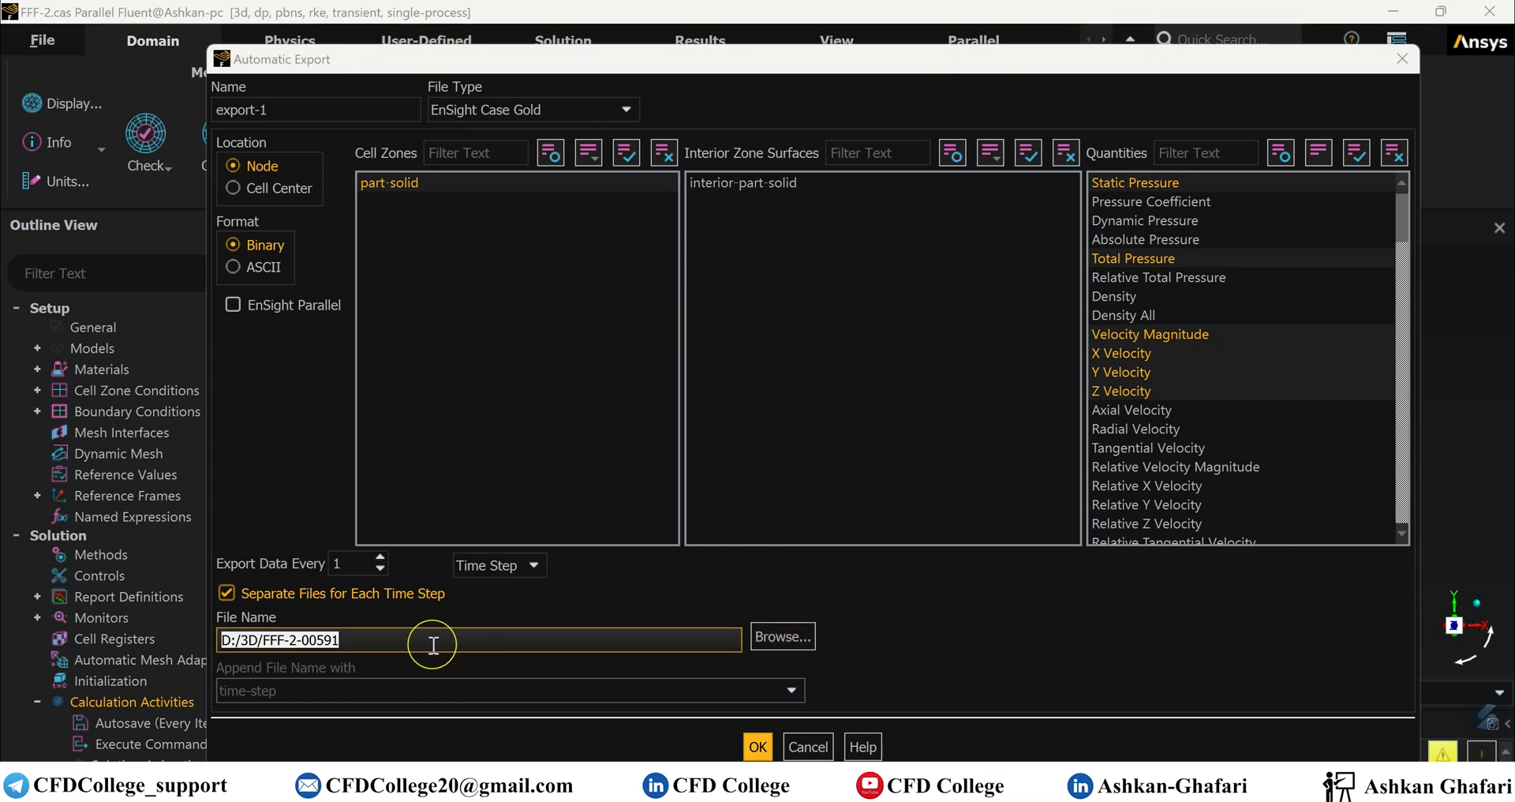
- Set the automatic export to write data every 0.1 s of flow time and accept the export definition
{"action": "left_click", "coordinate": [357, 563]}
{"action": "left_click", "coordinate": [357, 563]}
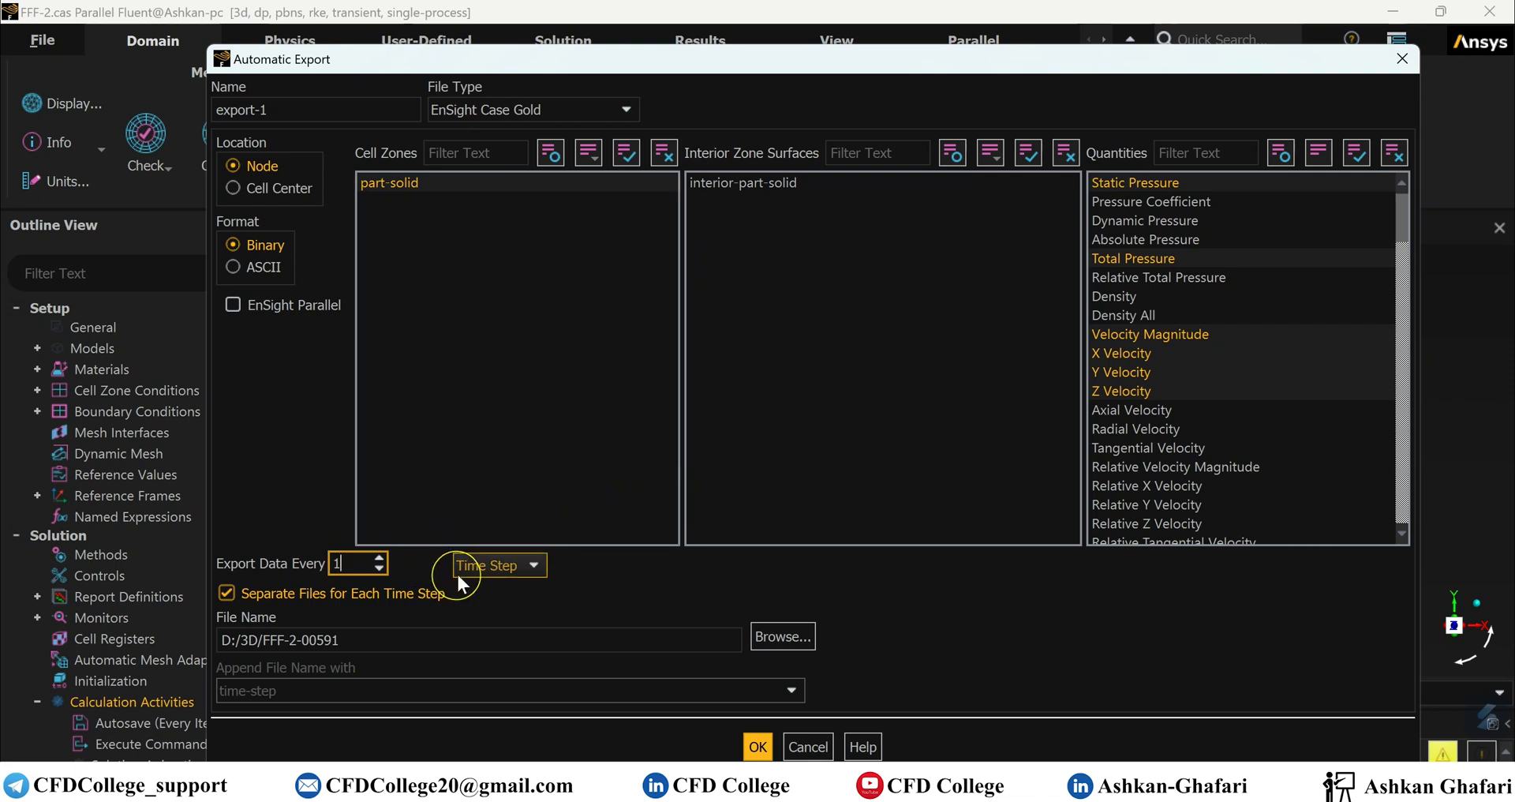
{"action": "left_click", "coordinate": [532, 566]}
{"action": "left_click", "coordinate": [508, 602]}
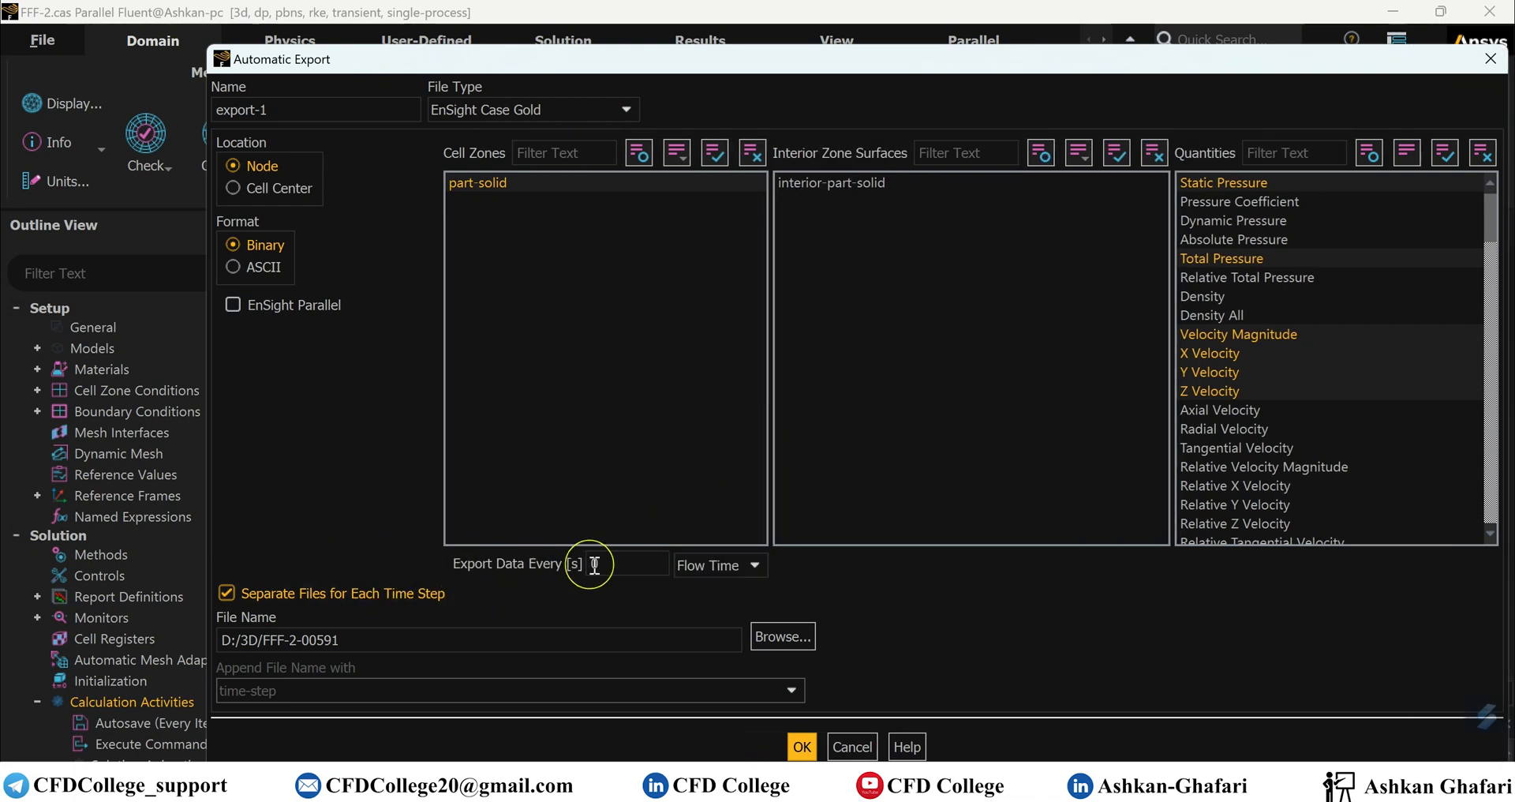
{"action": "double_click", "coordinate": [596, 563]}
{"action": "type", "text": "0.1"}
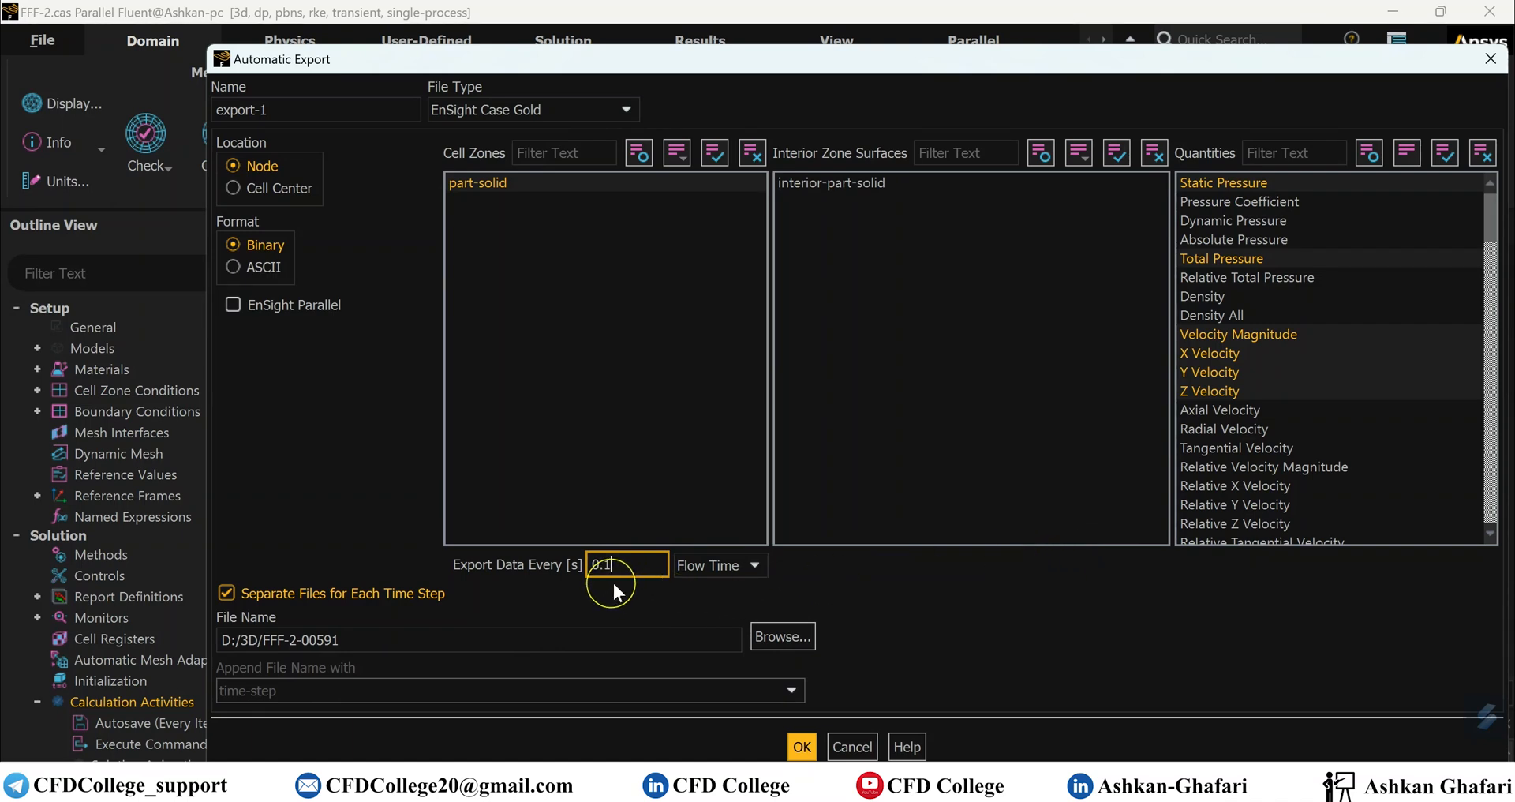
{"action": "left_click", "coordinate": [660, 575]}
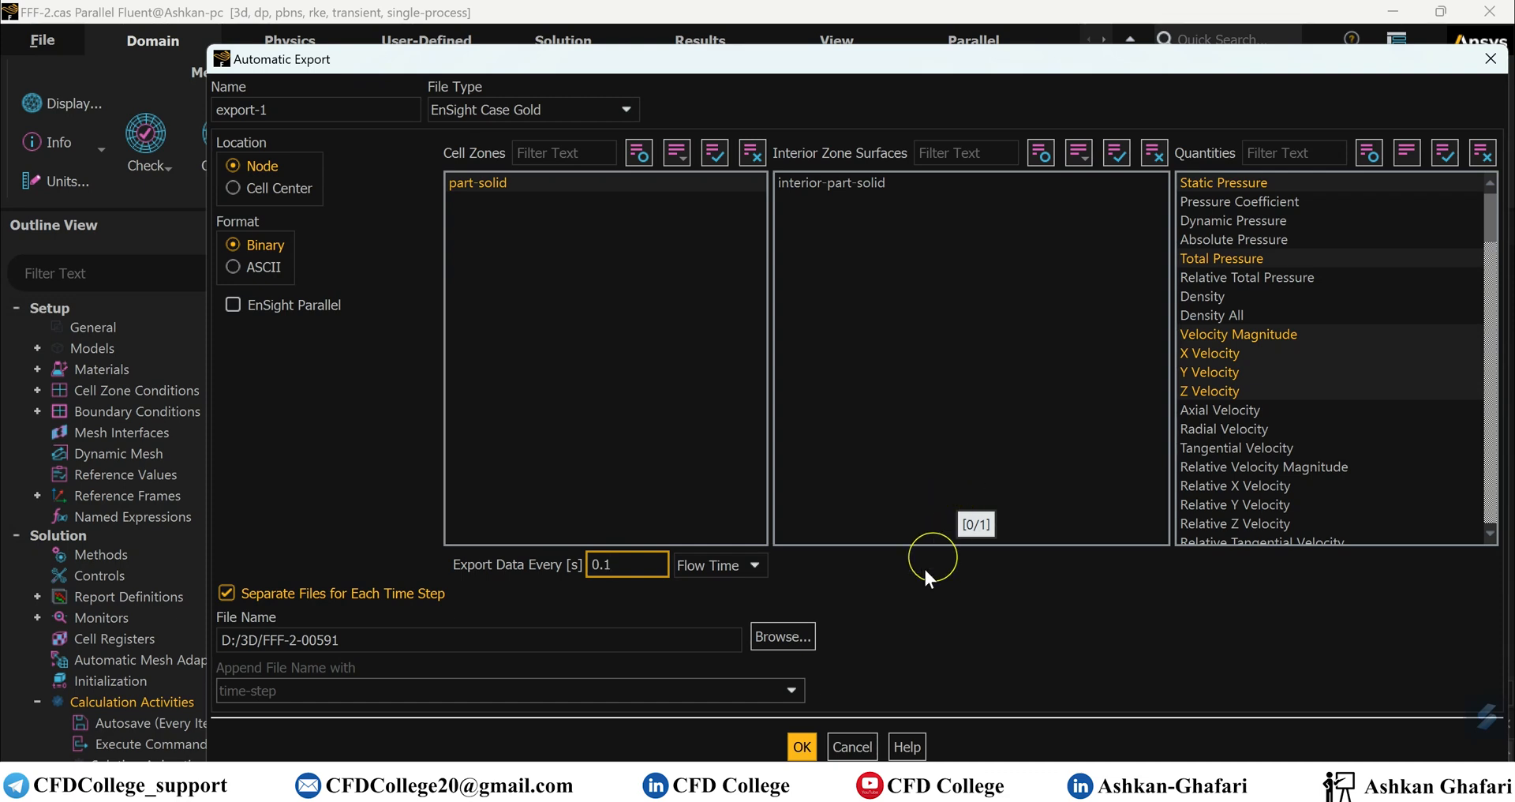
{"action": "left_click", "coordinate": [799, 747]}
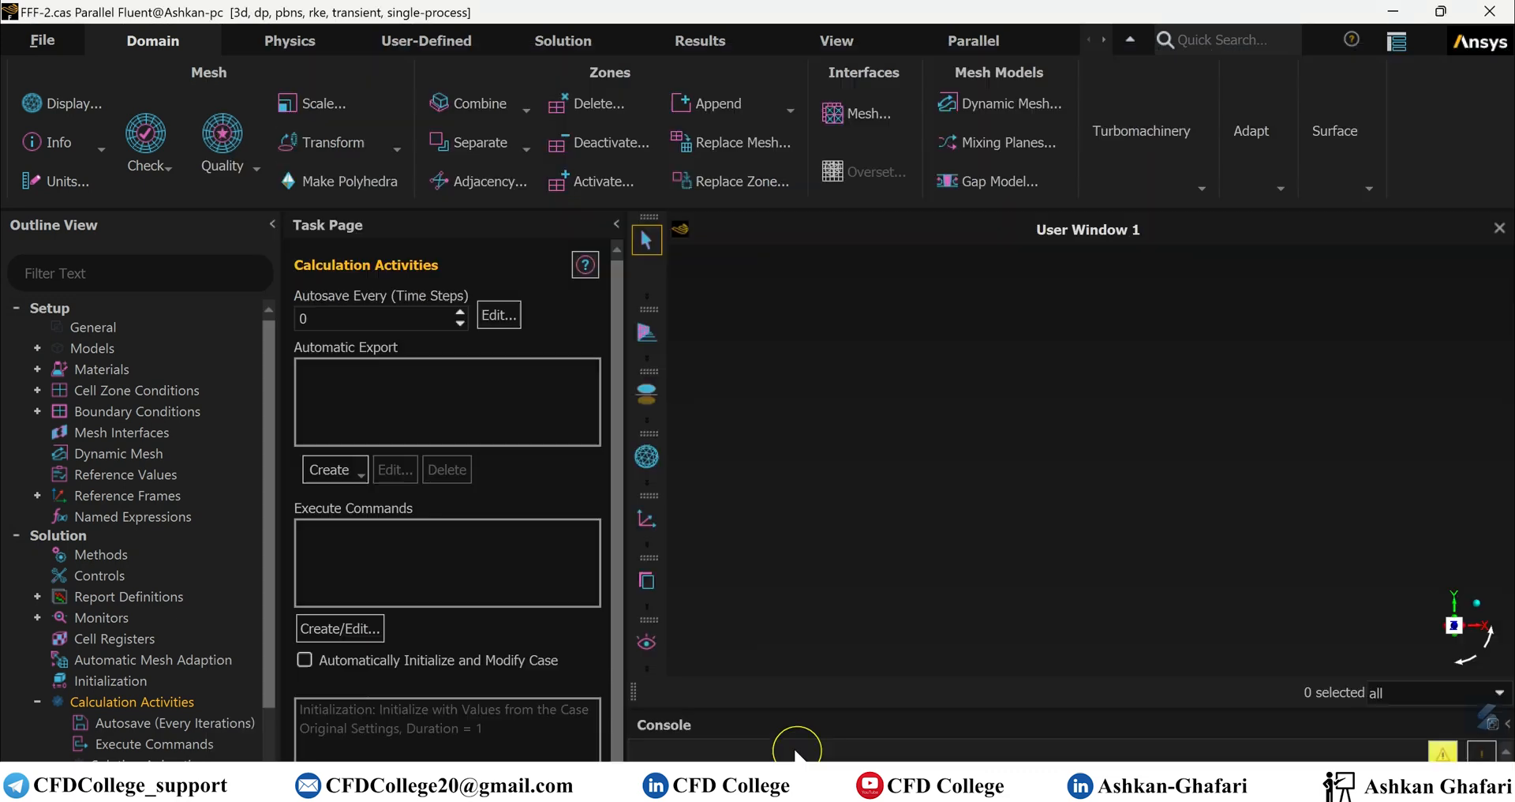
- Open the Run Calculation settings to view the time-stepping parameters
{"action": "left_click", "coordinate": [38, 701]}
{"action": "scroll", "coordinate": [125, 663], "scroll_direction": "down", "scroll_amount": 1}
{"action": "left_click", "coordinate": [144, 665]}
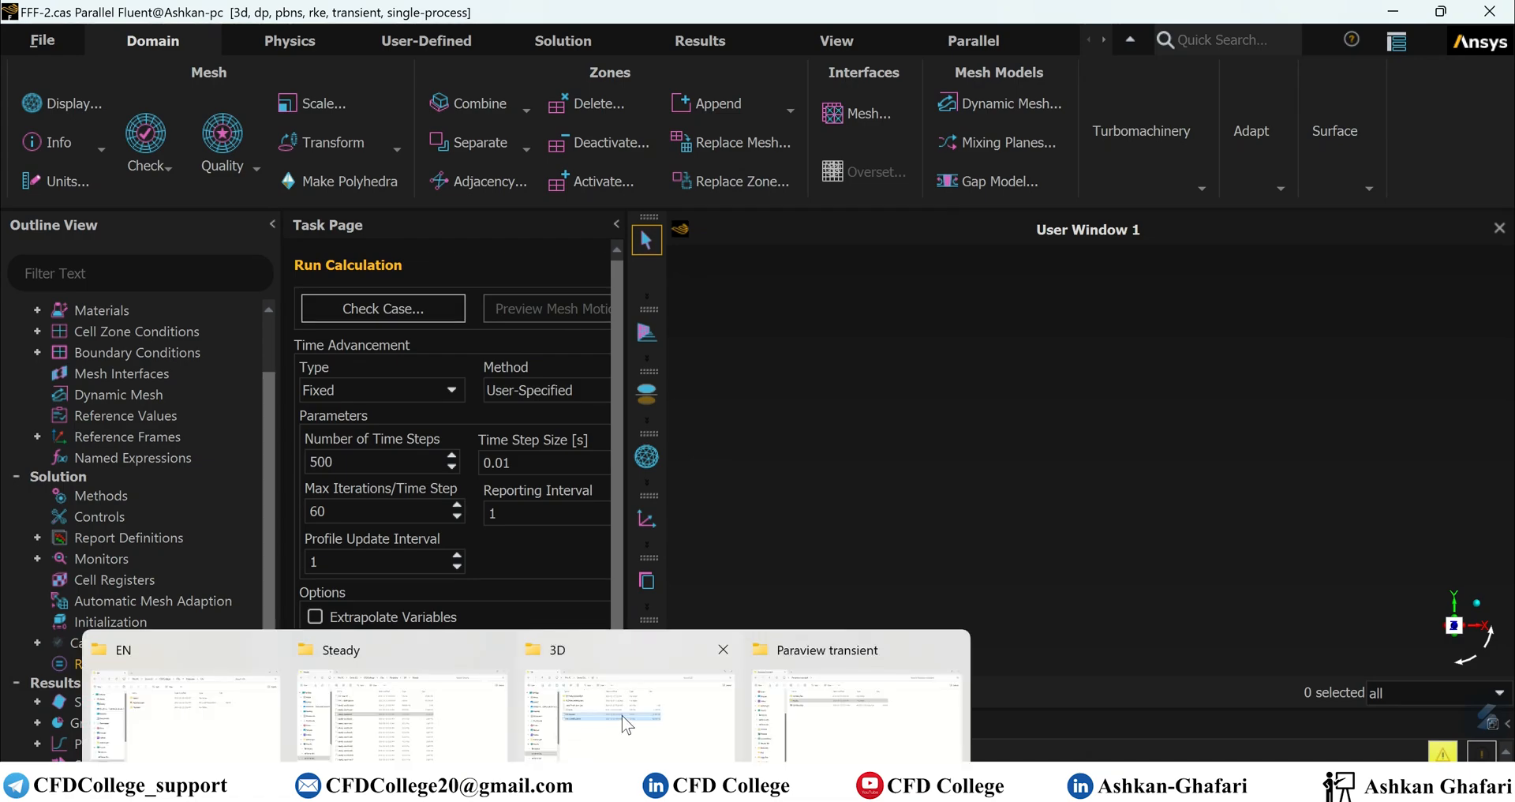
- Switch to File Explorer and open the Transient results folder inside the EN folder
{"action": "left_click", "coordinate": [626, 723]}
{"action": "left_click", "coordinate": [442, 670]}
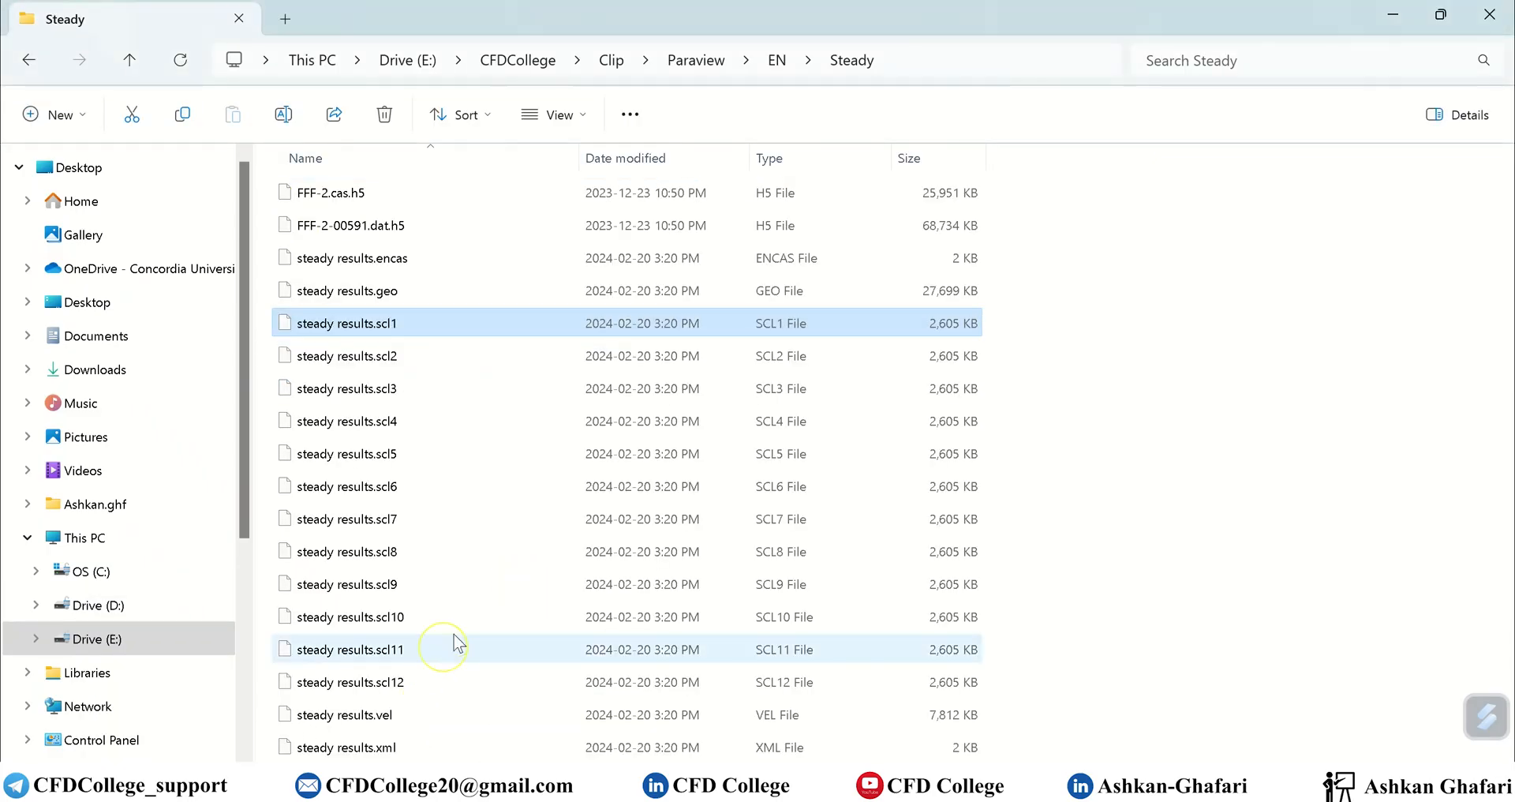
{"action": "left_click", "coordinate": [777, 60]}
{"action": "double_click", "coordinate": [446, 228]}
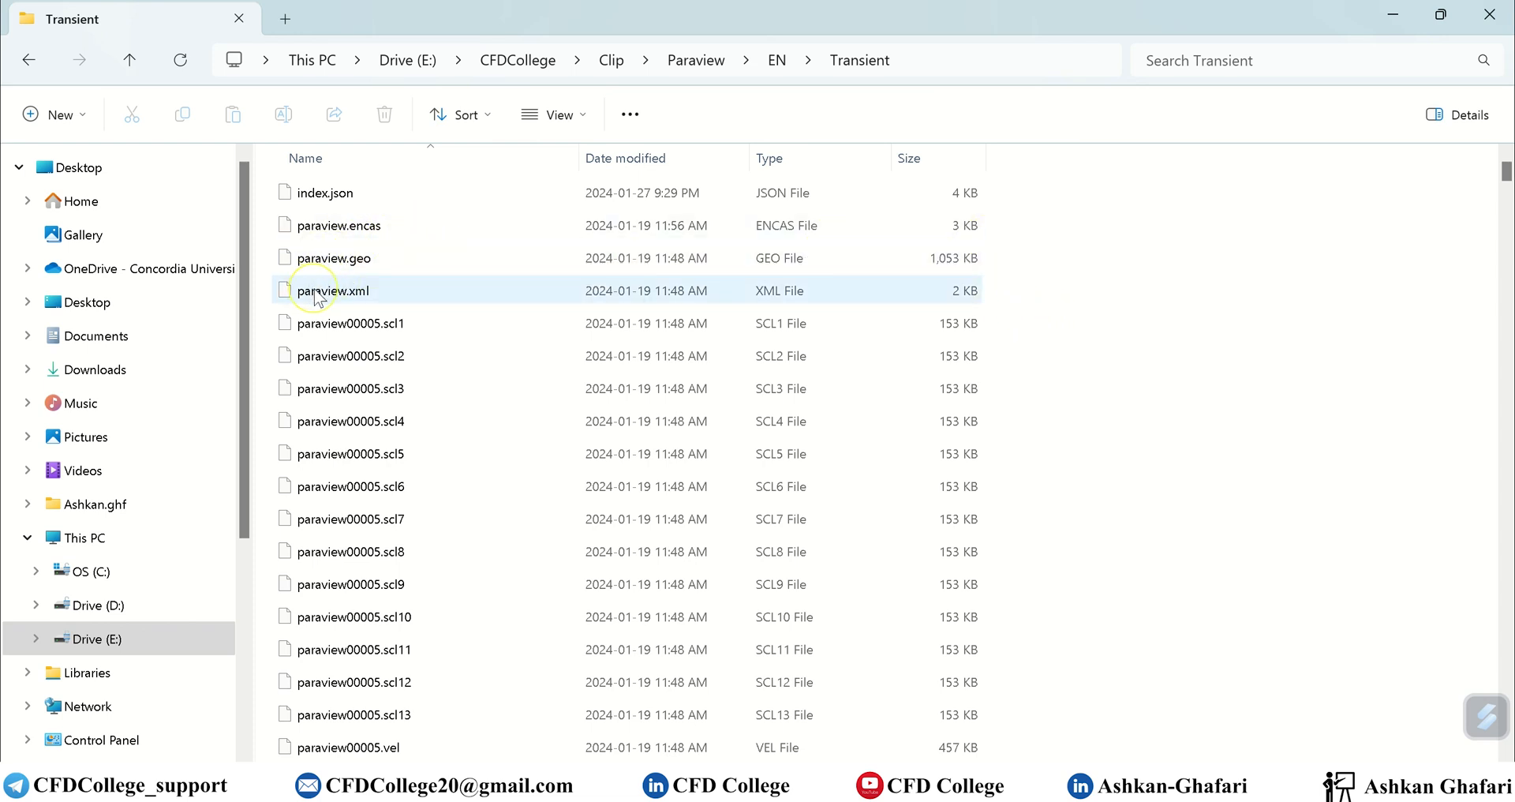
- Examine the exported scalar and velocity files of each time step, from paraview00005 through paraview00200
{"action": "left_click_drag", "start_coordinate": [1005, 321], "coordinate": [416, 729]}
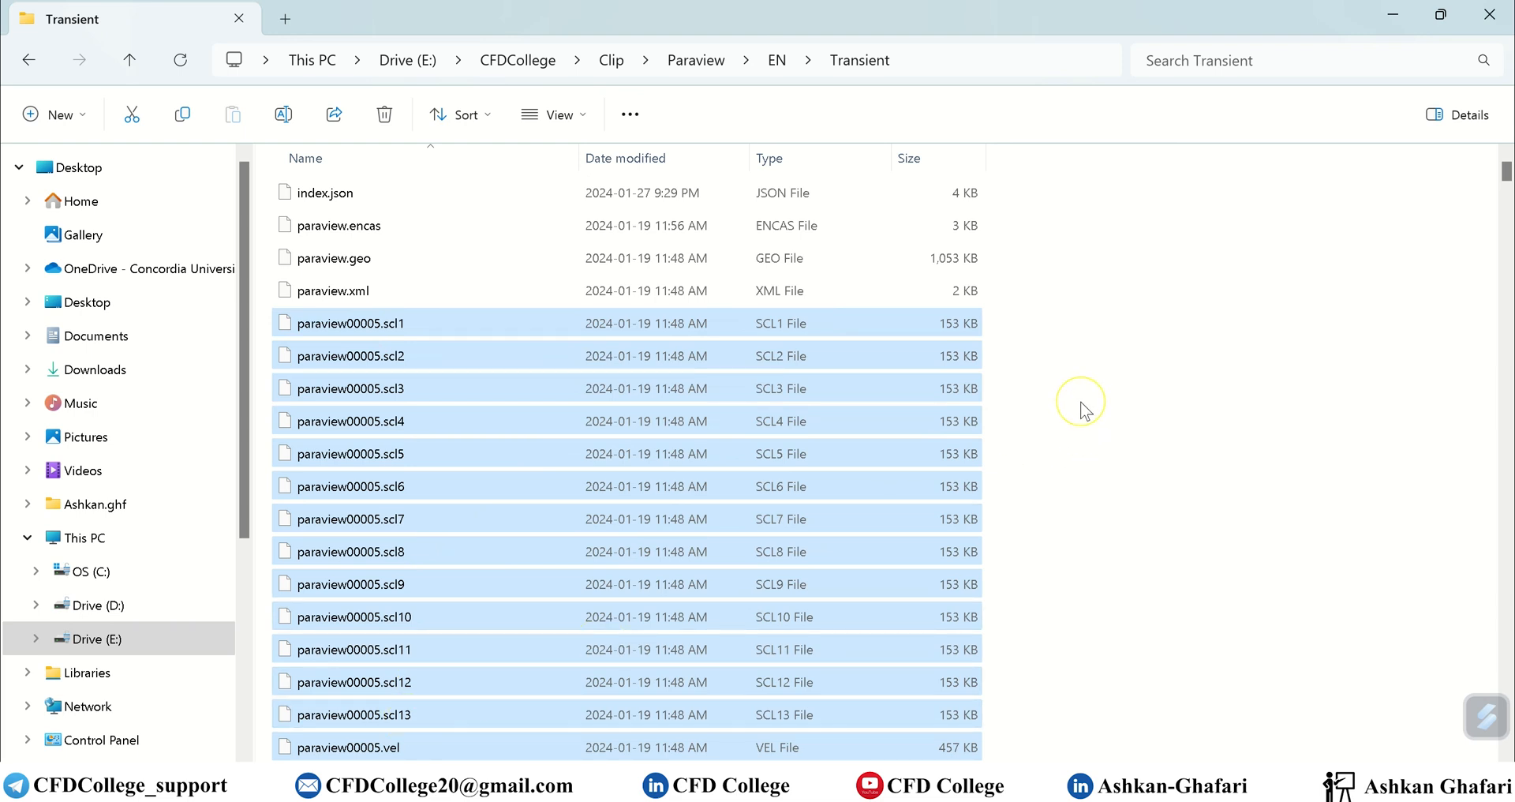
{"action": "scroll", "coordinate": [1081, 404], "scroll_direction": "down", "scroll_amount": 4}
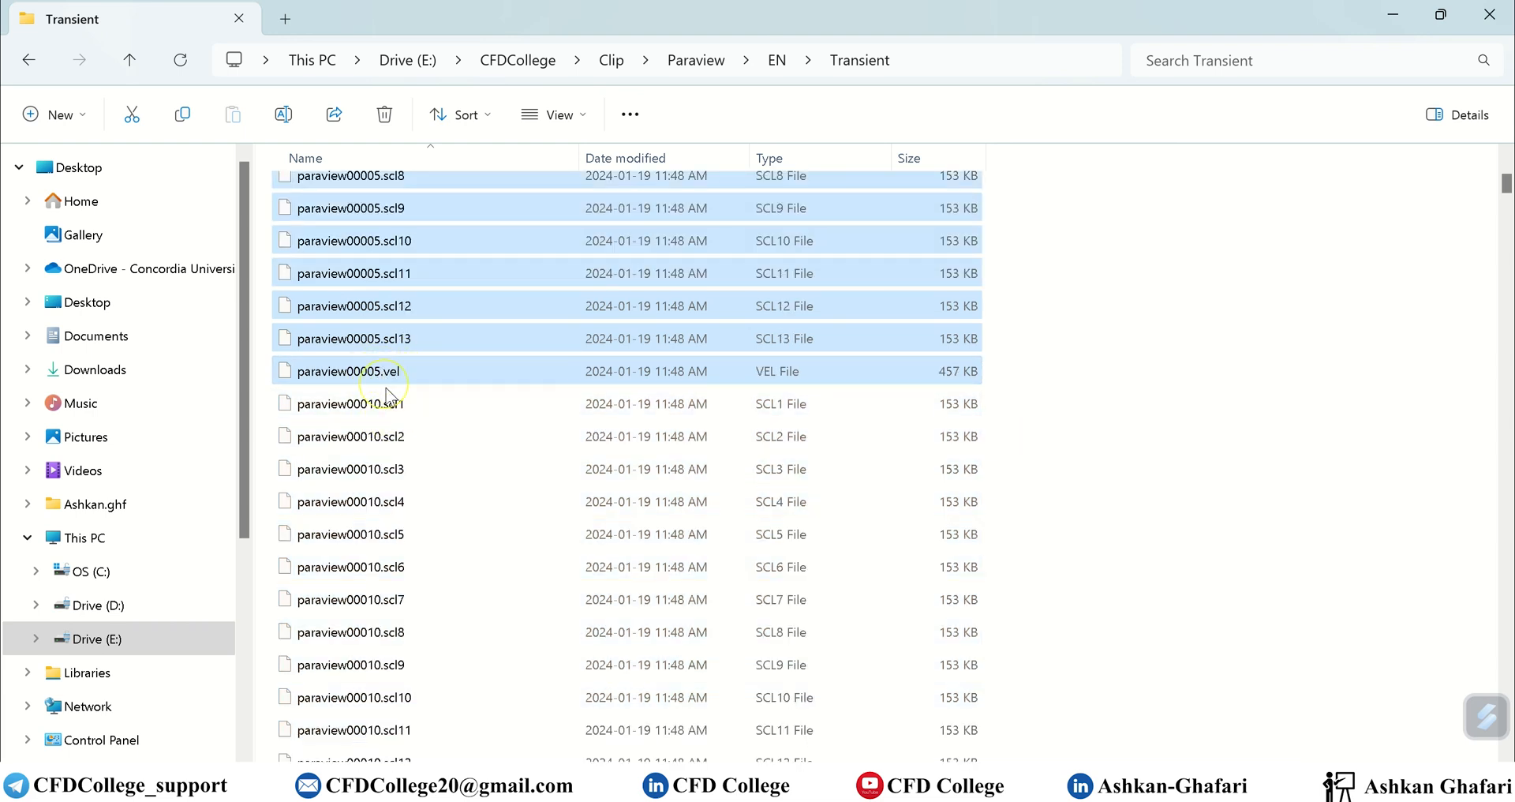
{"action": "left_click_drag", "start_coordinate": [1004, 395], "coordinate": [542, 667]}
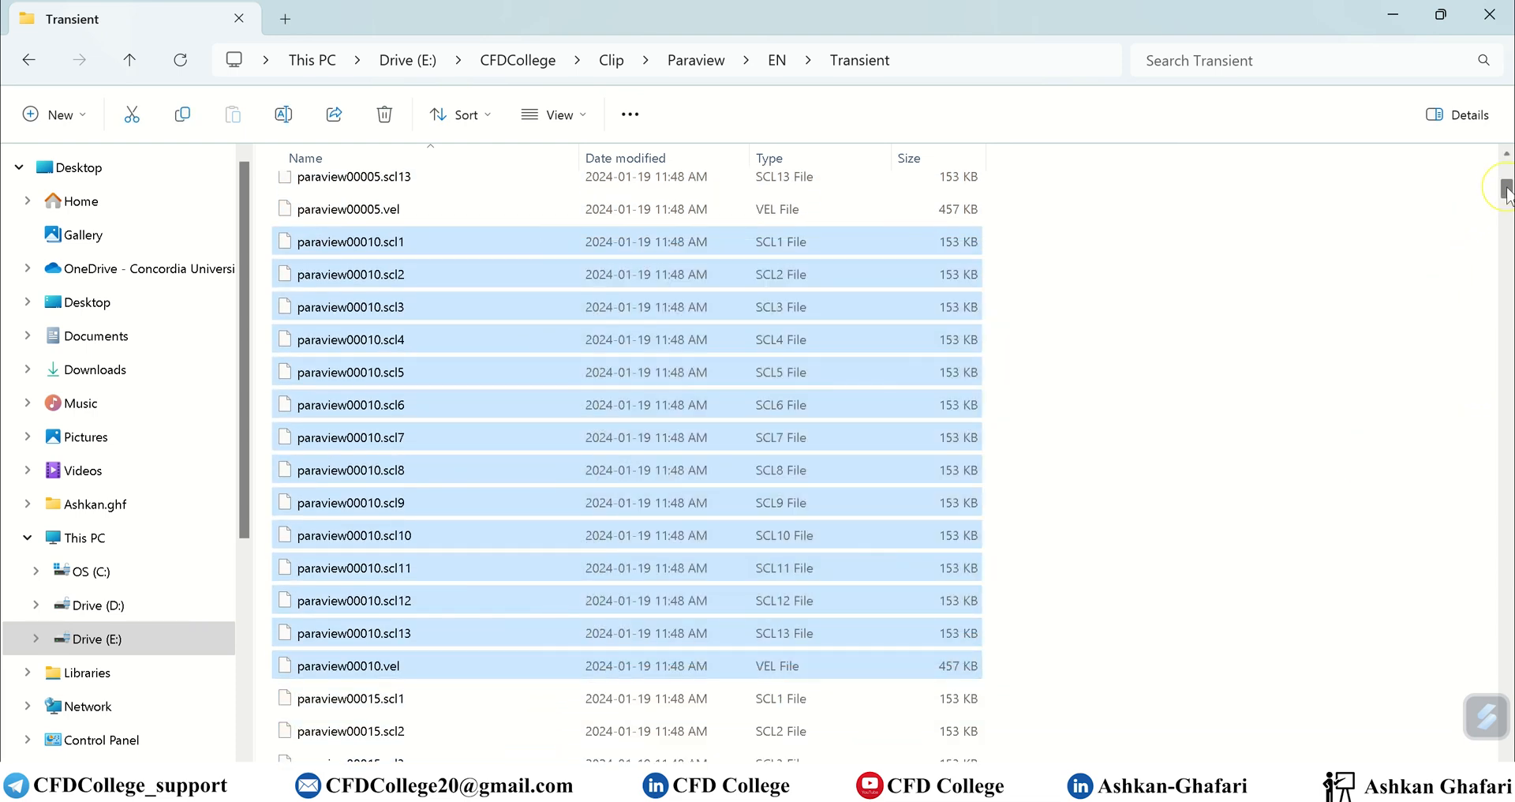
{"action": "left_click_drag", "start_coordinate": [1506, 189], "coordinate": [1506, 750]}
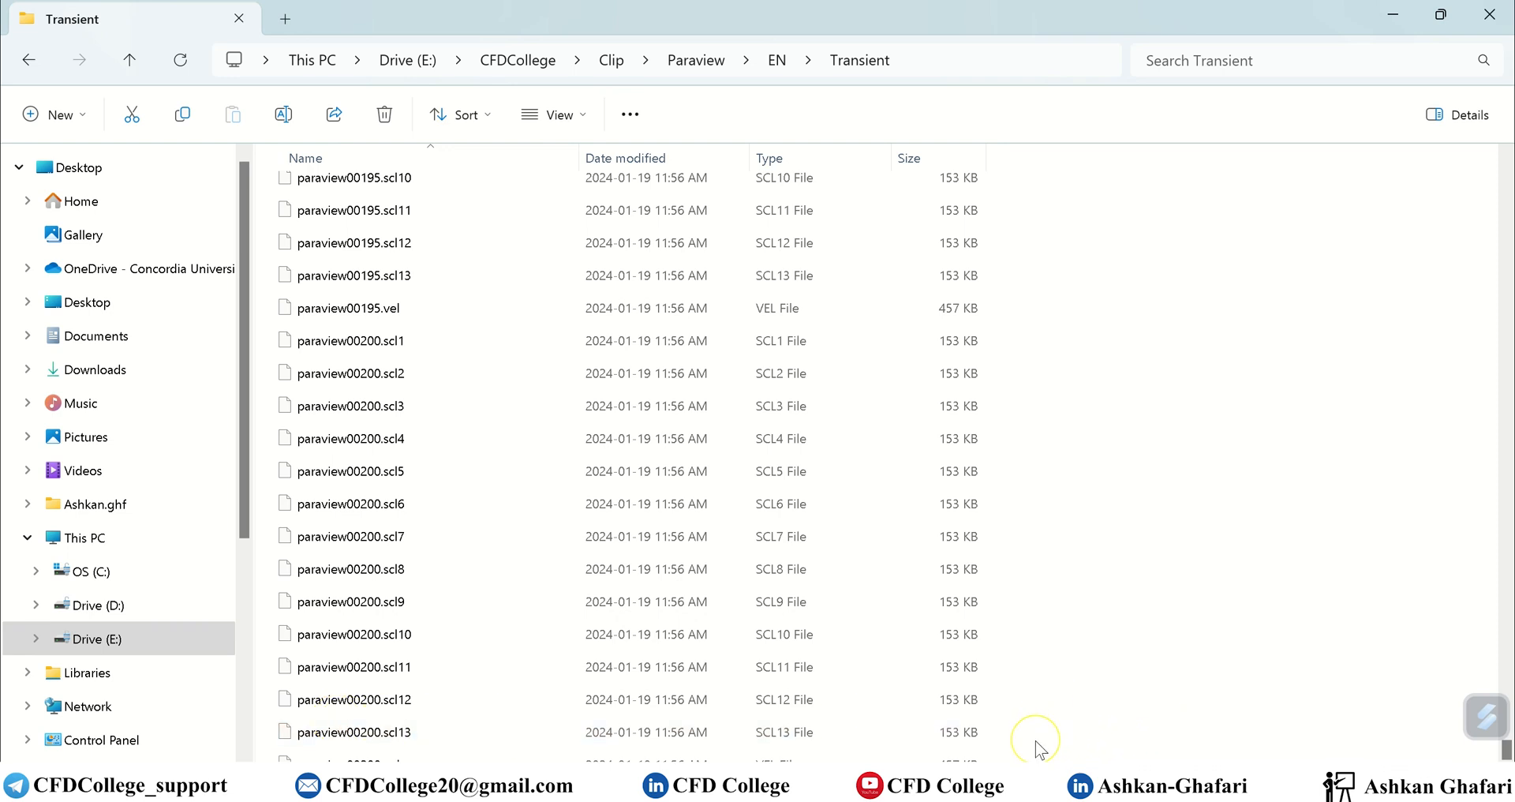
{"action": "left_click_drag", "start_coordinate": [1034, 746], "coordinate": [335, 107]}
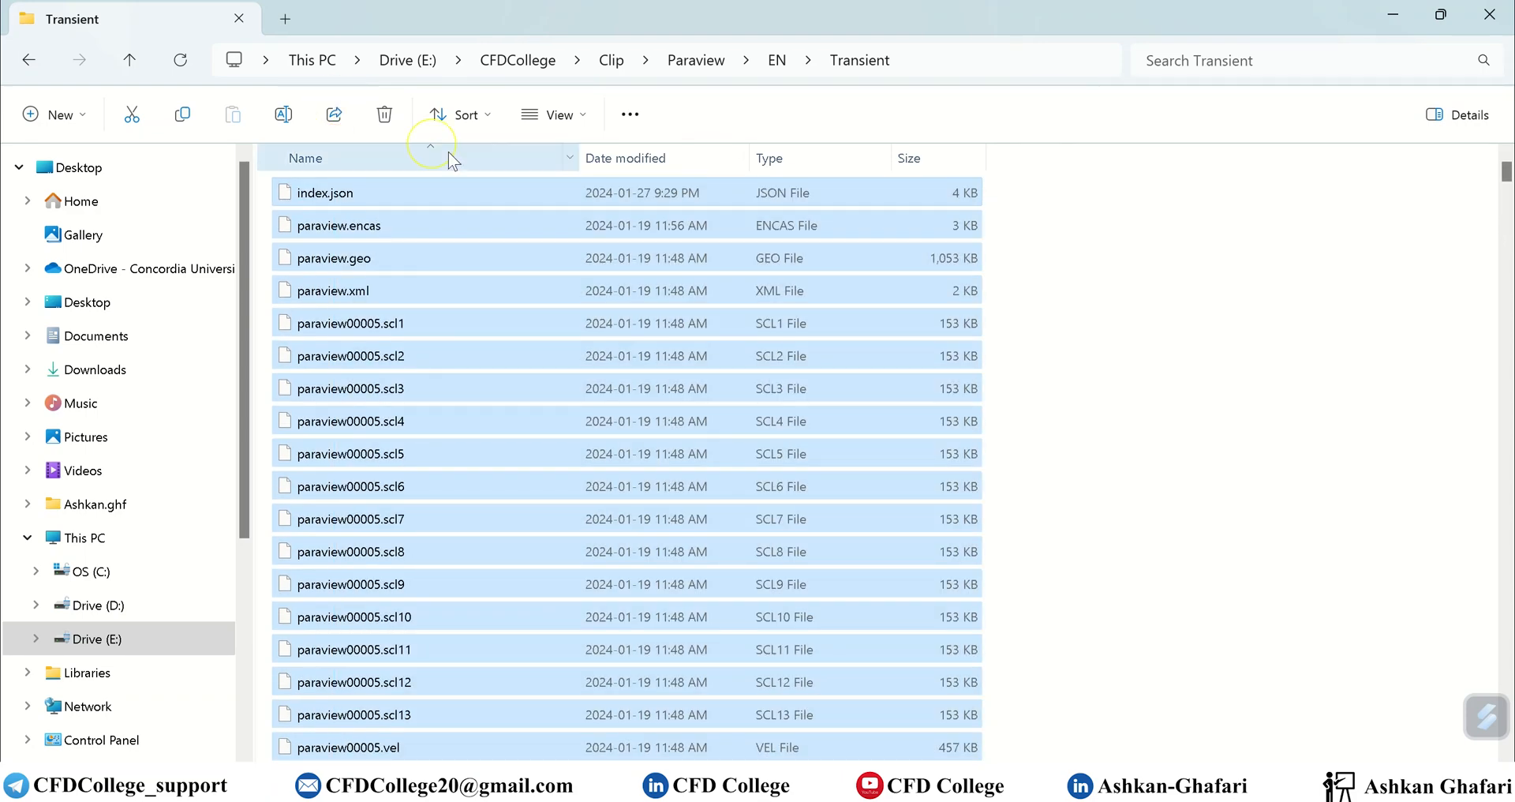
{"action": "left_click", "coordinate": [1076, 328]}
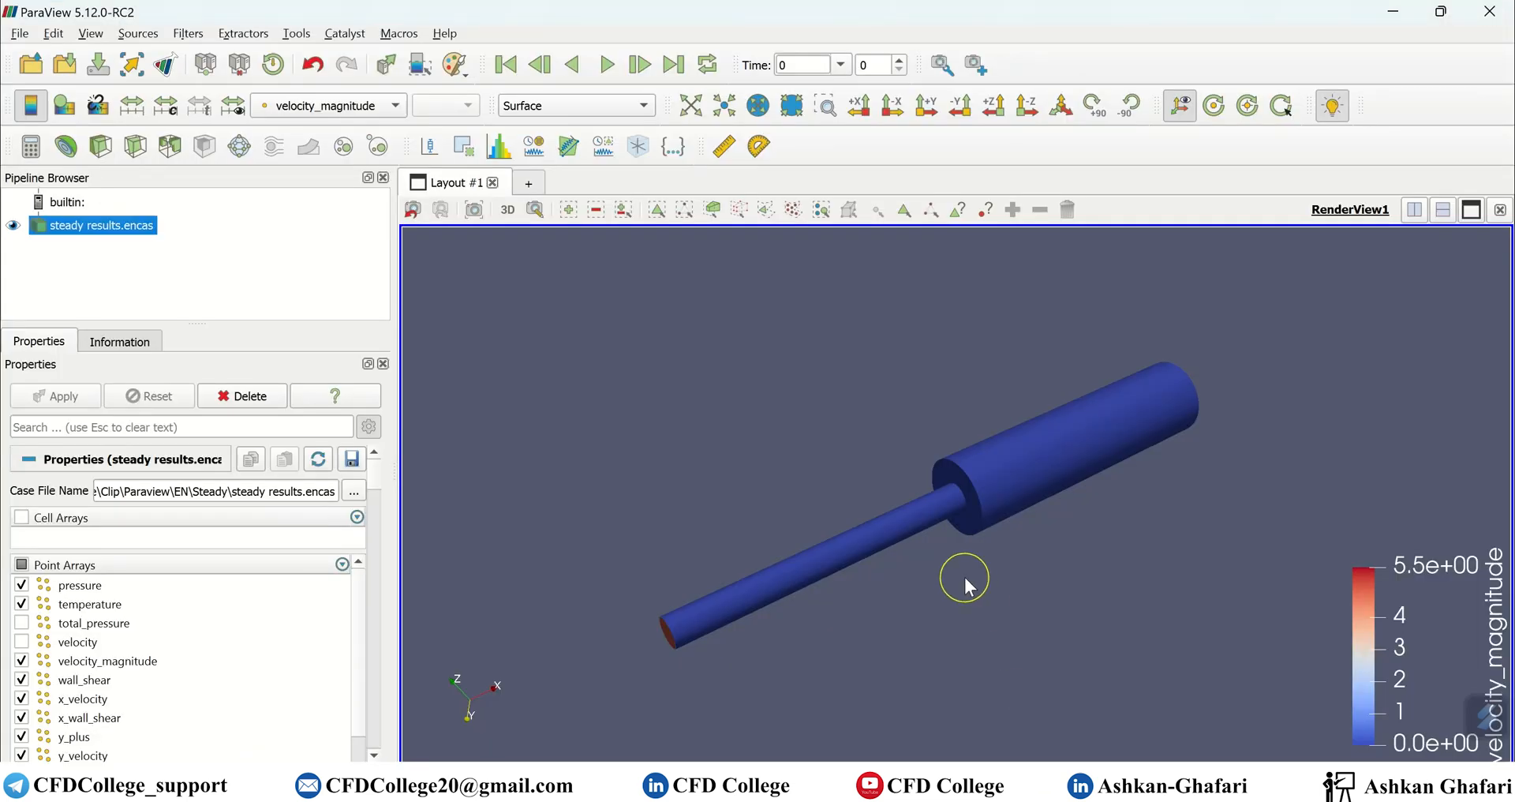
- Switch to ParaView and replace the steady results source with paraview.encas from the Transient folder
{"action": "left_click", "coordinate": [246, 396]}
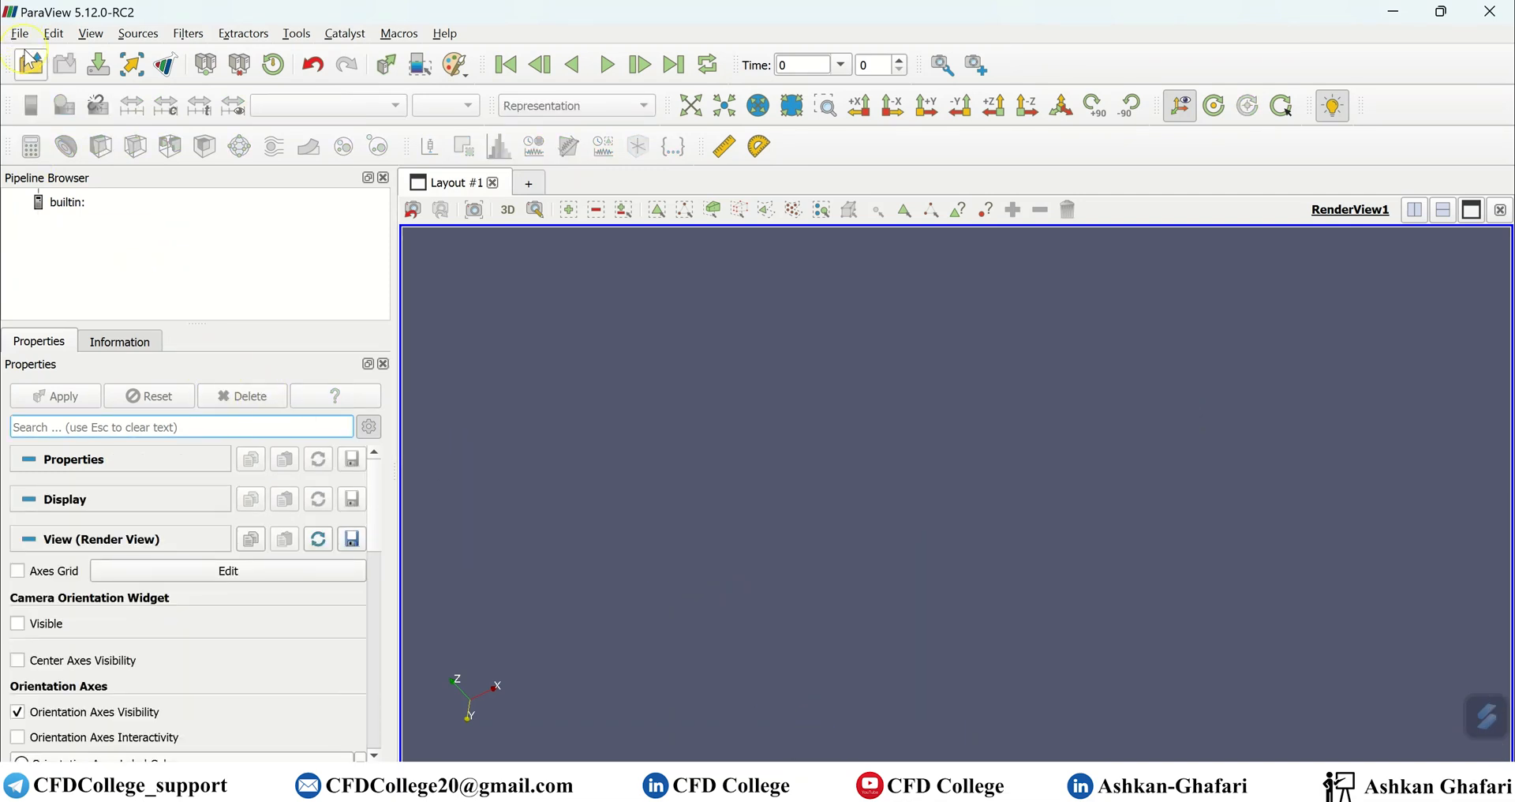
{"action": "left_click", "coordinate": [30, 66]}
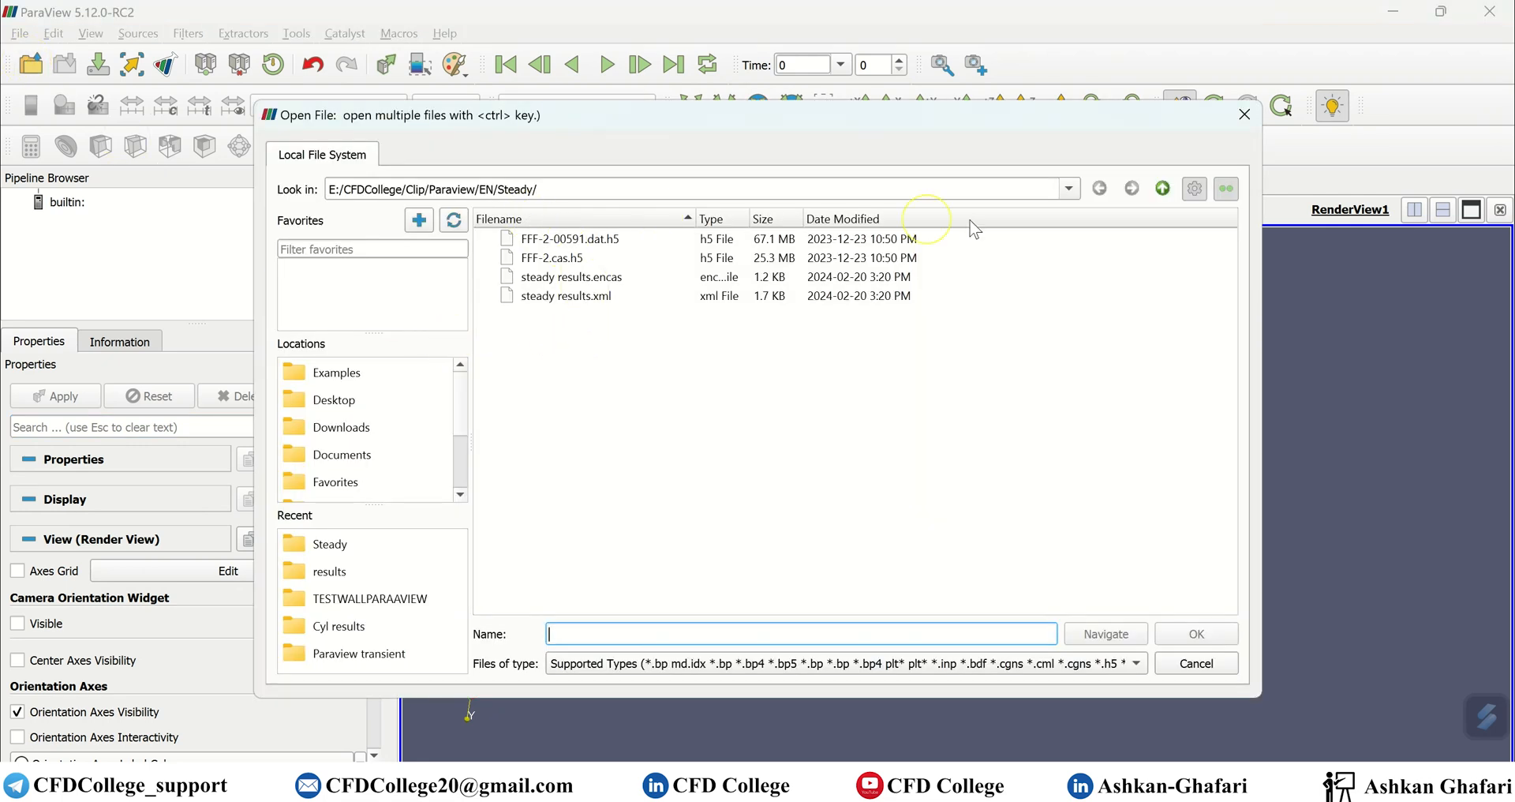
{"action": "left_click", "coordinate": [1163, 188]}
{"action": "double_click", "coordinate": [563, 265]}
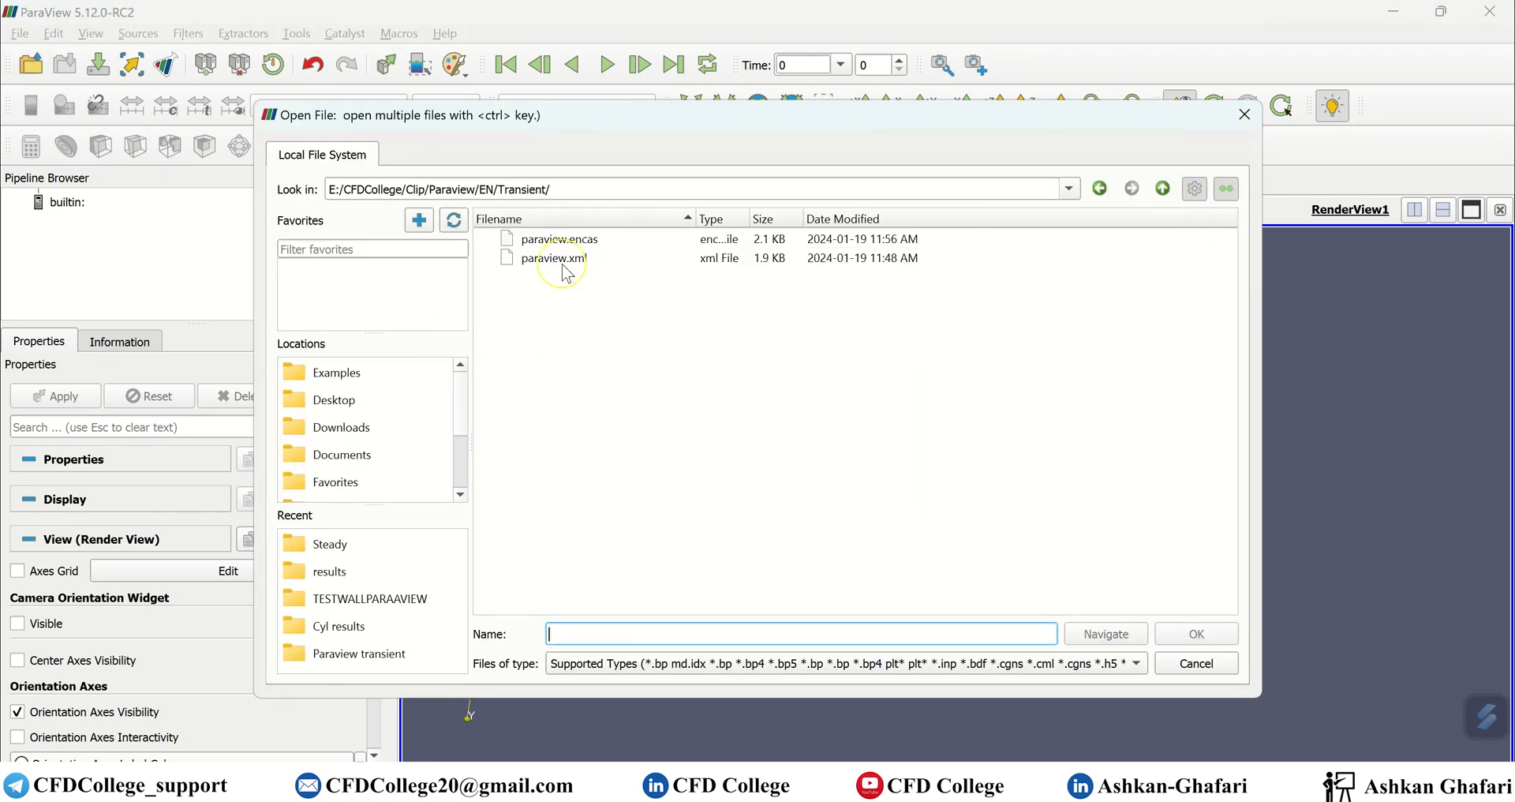
{"action": "left_click", "coordinate": [572, 245]}
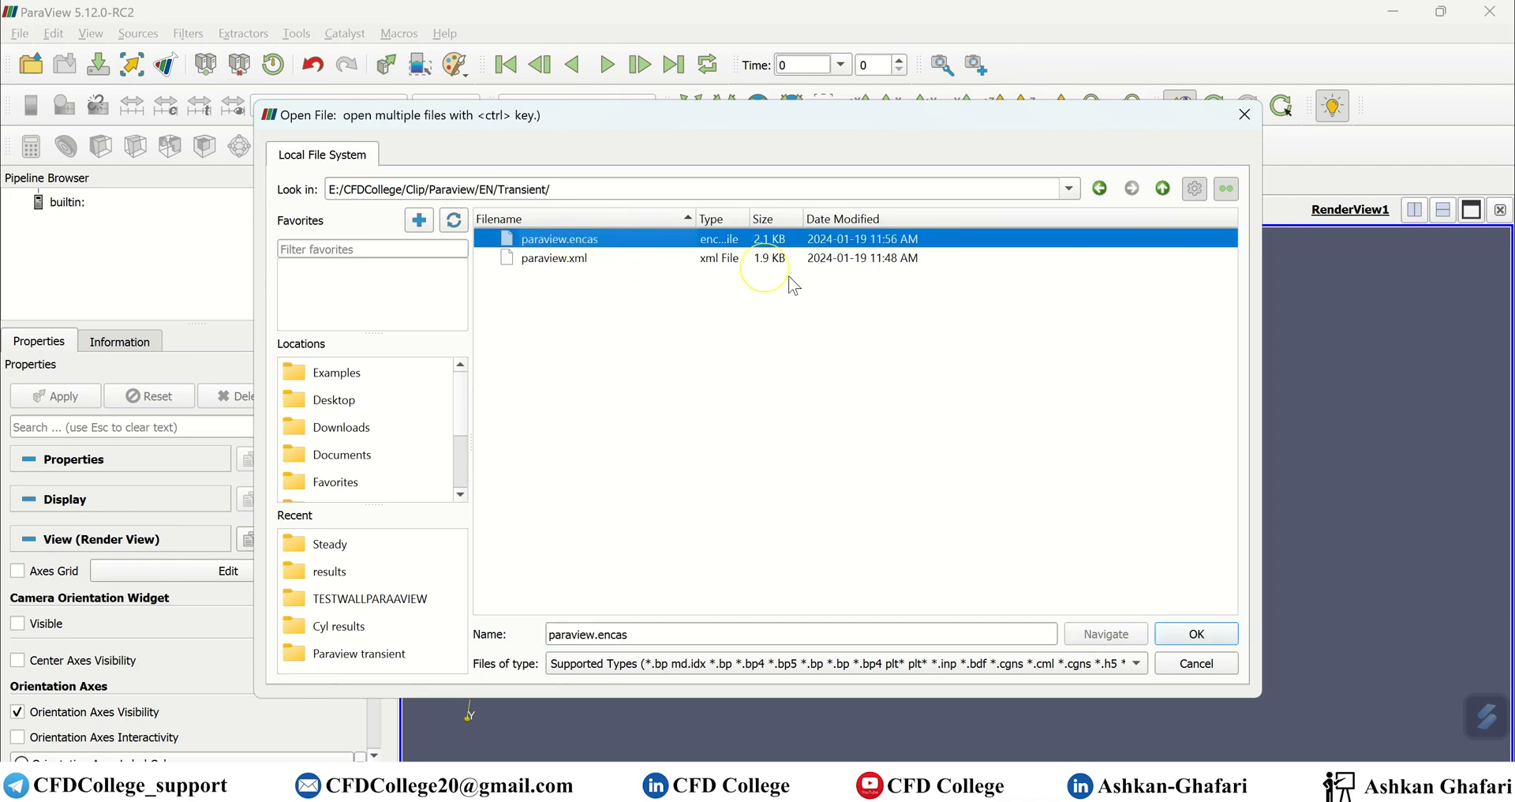
{"action": "left_click", "coordinate": [1222, 641]}
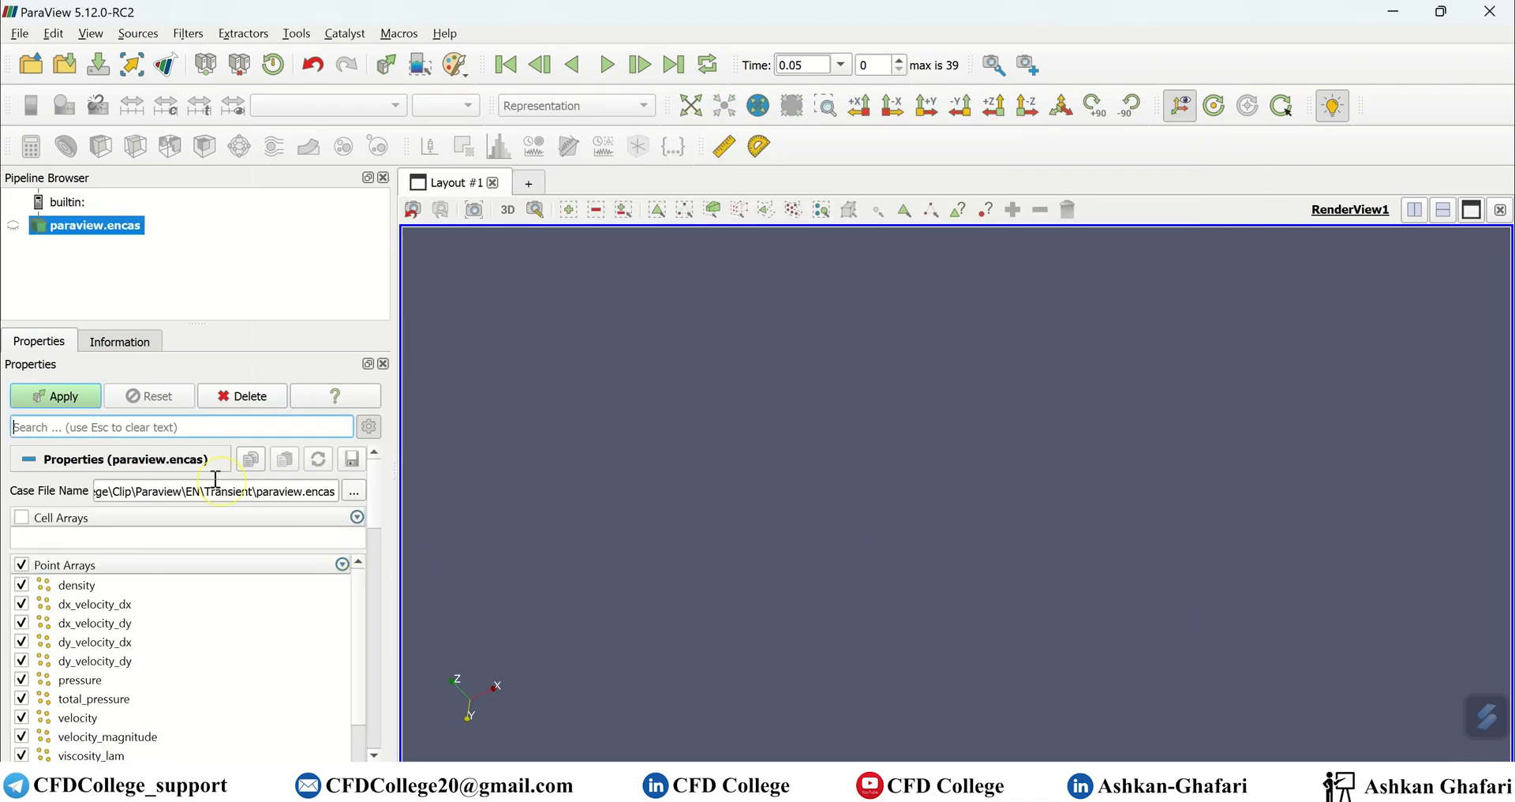
- Review the point arrays of paraview.encas and load the transient data with all of them enabled
{"action": "scroll", "coordinate": [197, 667], "scroll_direction": "down", "scroll_amount": 3}
{"action": "left_click", "coordinate": [364, 567]}
{"action": "left_click_drag", "start_coordinate": [363, 564], "coordinate": [357, 614]}
{"action": "scroll", "coordinate": [374, 566], "scroll_direction": "up", "scroll_amount": 1}
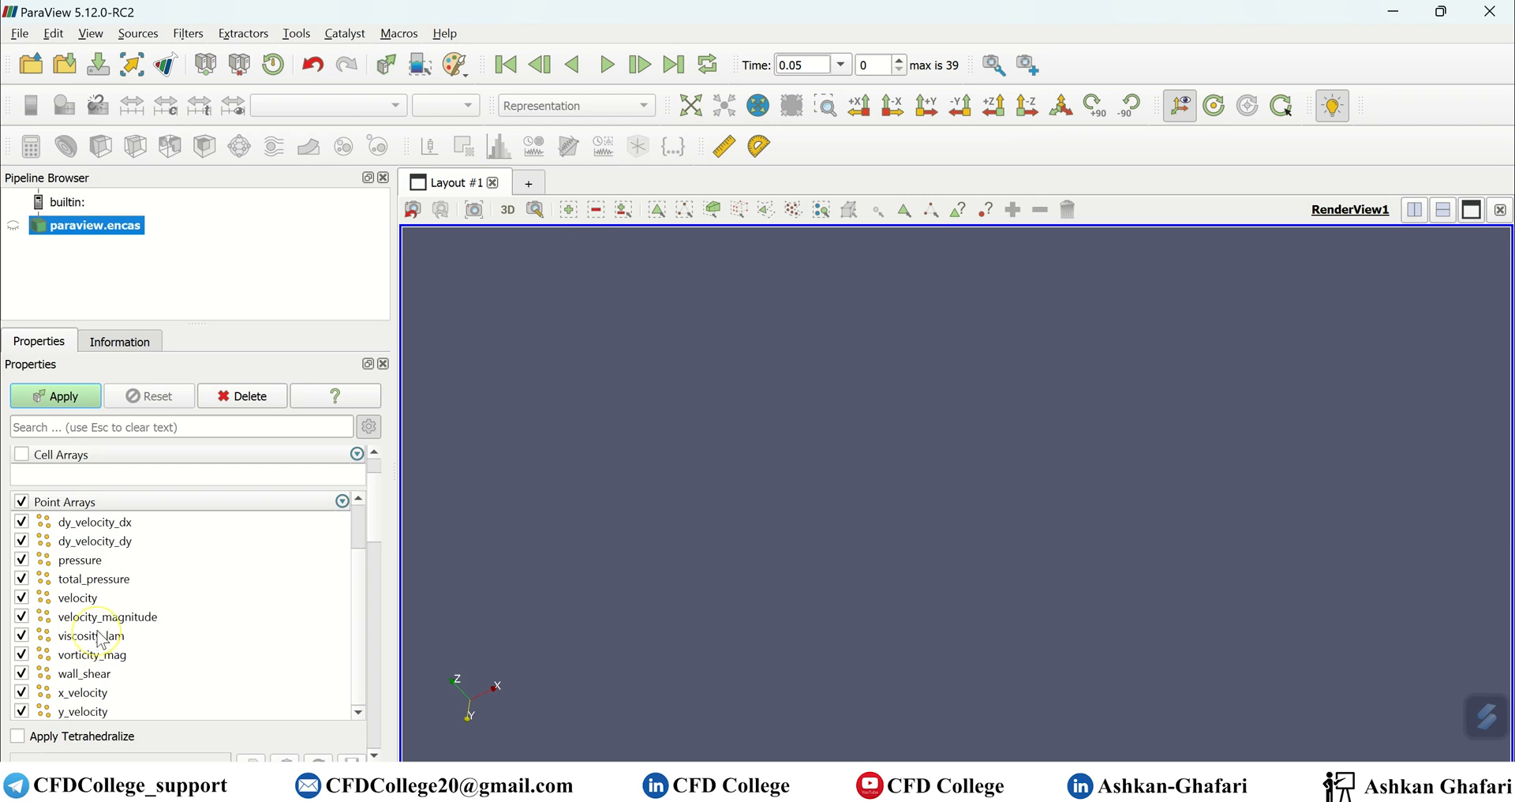
{"action": "scroll", "coordinate": [76, 579], "scroll_direction": "up", "scroll_amount": 5}
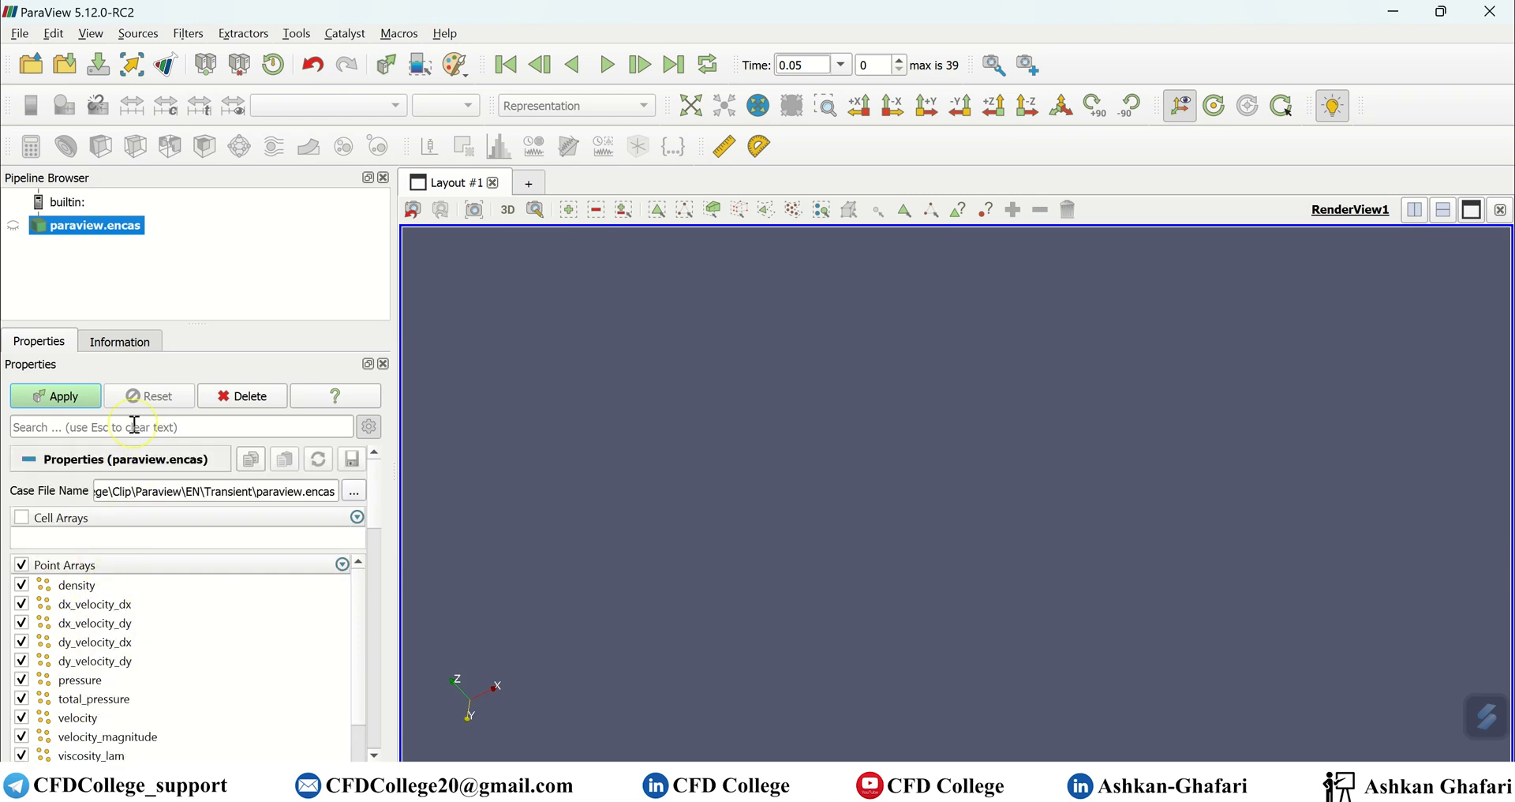
{"action": "left_click", "coordinate": [68, 408]}
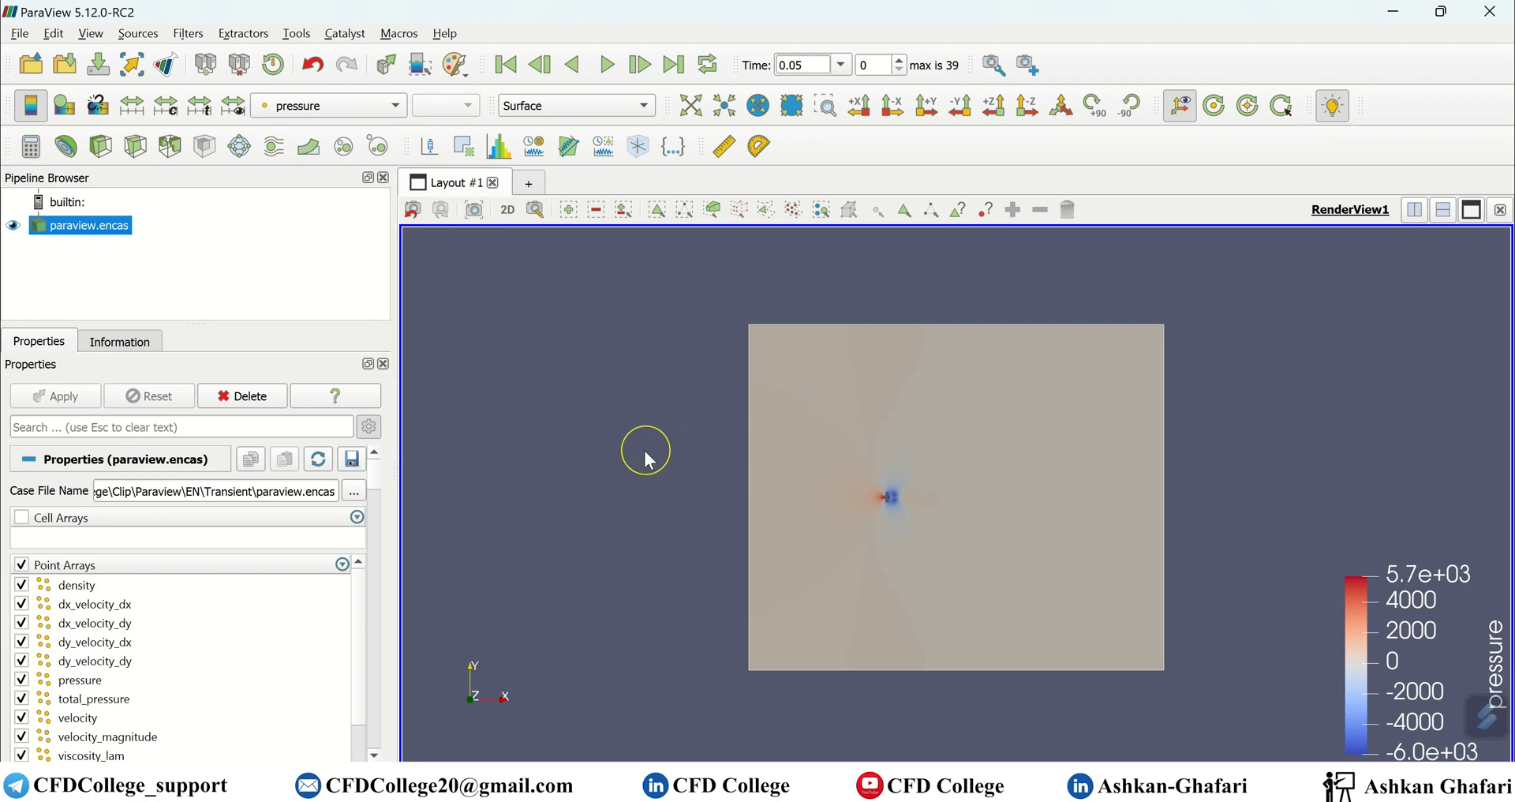
- Color the transient flow field around the cylinder by velocity_magnitude
{"action": "scroll", "coordinate": [920, 513], "scroll_direction": "down", "scroll_amount": 5}
{"action": "scroll", "coordinate": [868, 500], "scroll_direction": "up", "scroll_amount": 10}
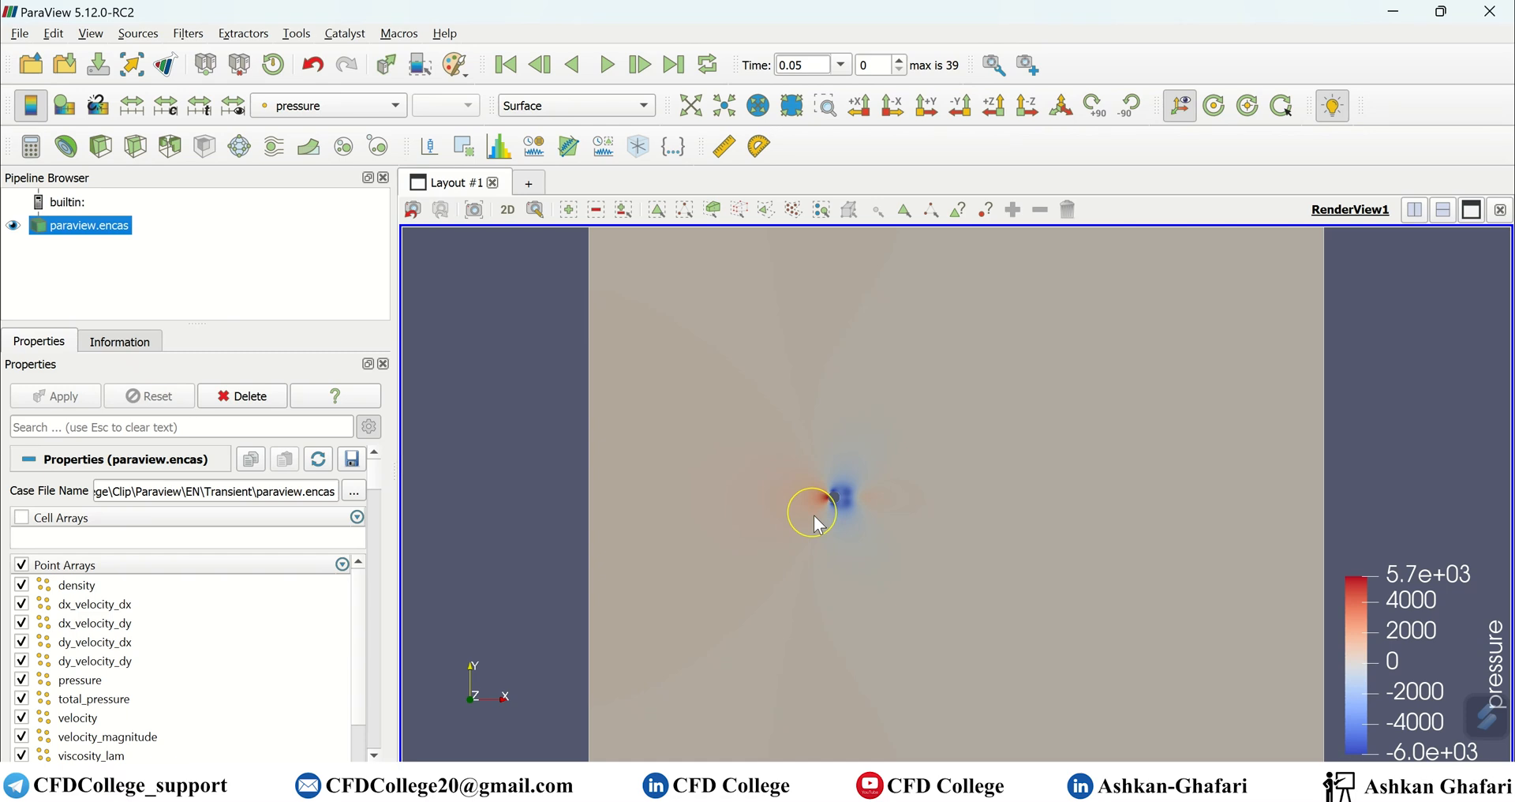
{"action": "scroll", "coordinate": [811, 509], "scroll_direction": "up", "scroll_amount": 4}
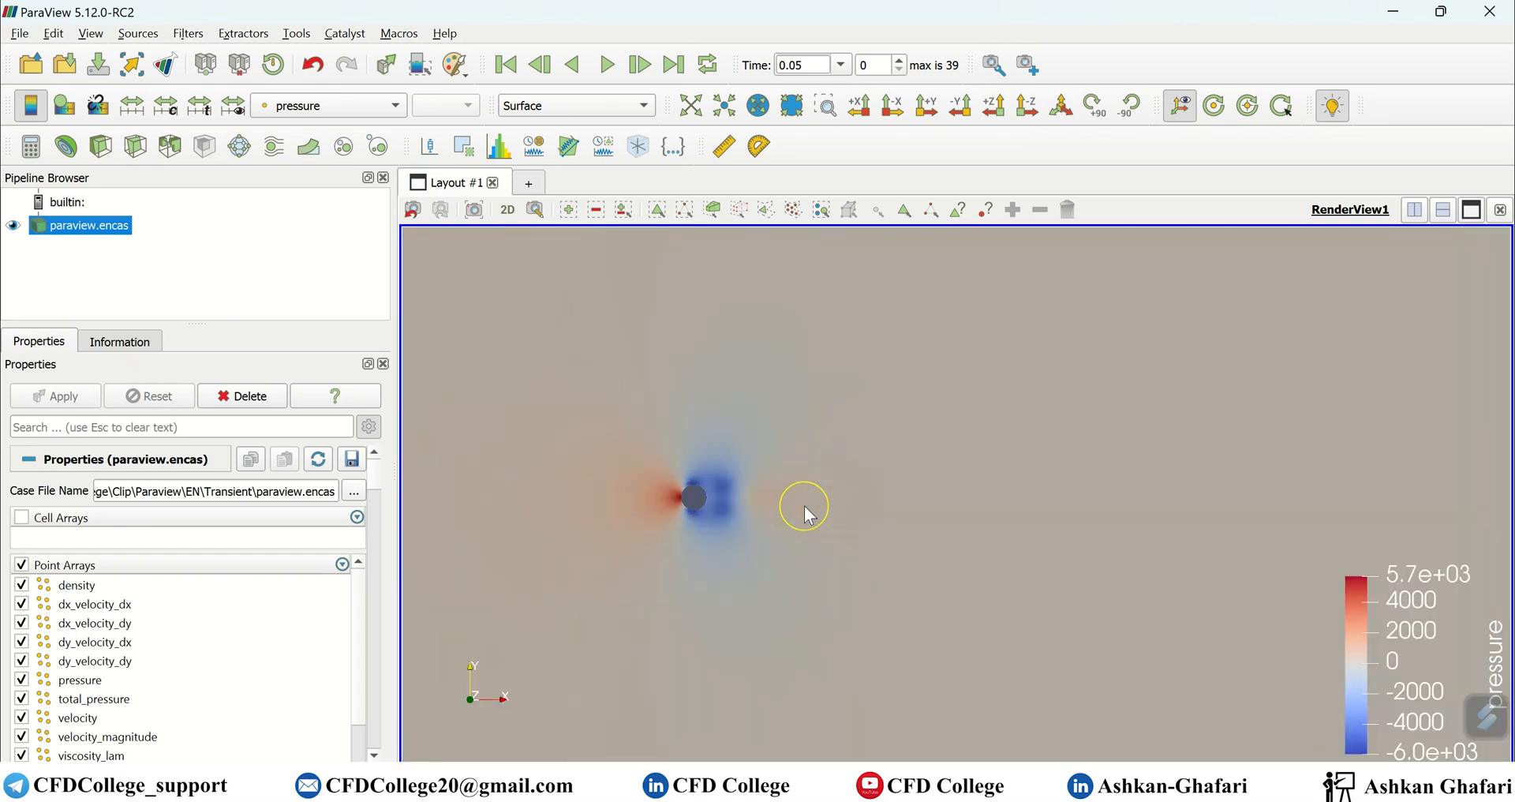
{"action": "scroll", "coordinate": [708, 491], "scroll_direction": "up", "scroll_amount": 2}
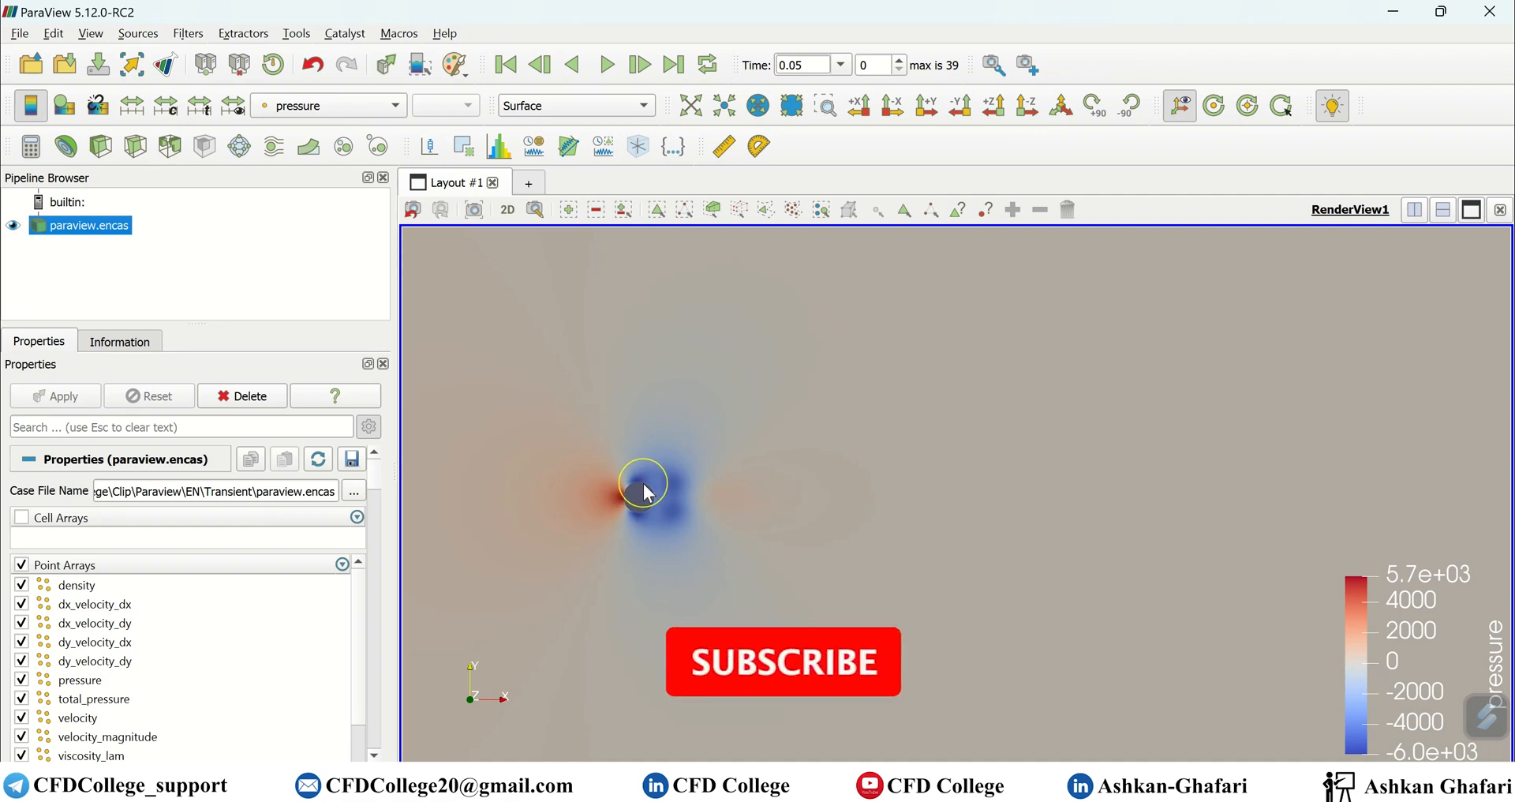
{"action": "left_click", "coordinate": [331, 105]}
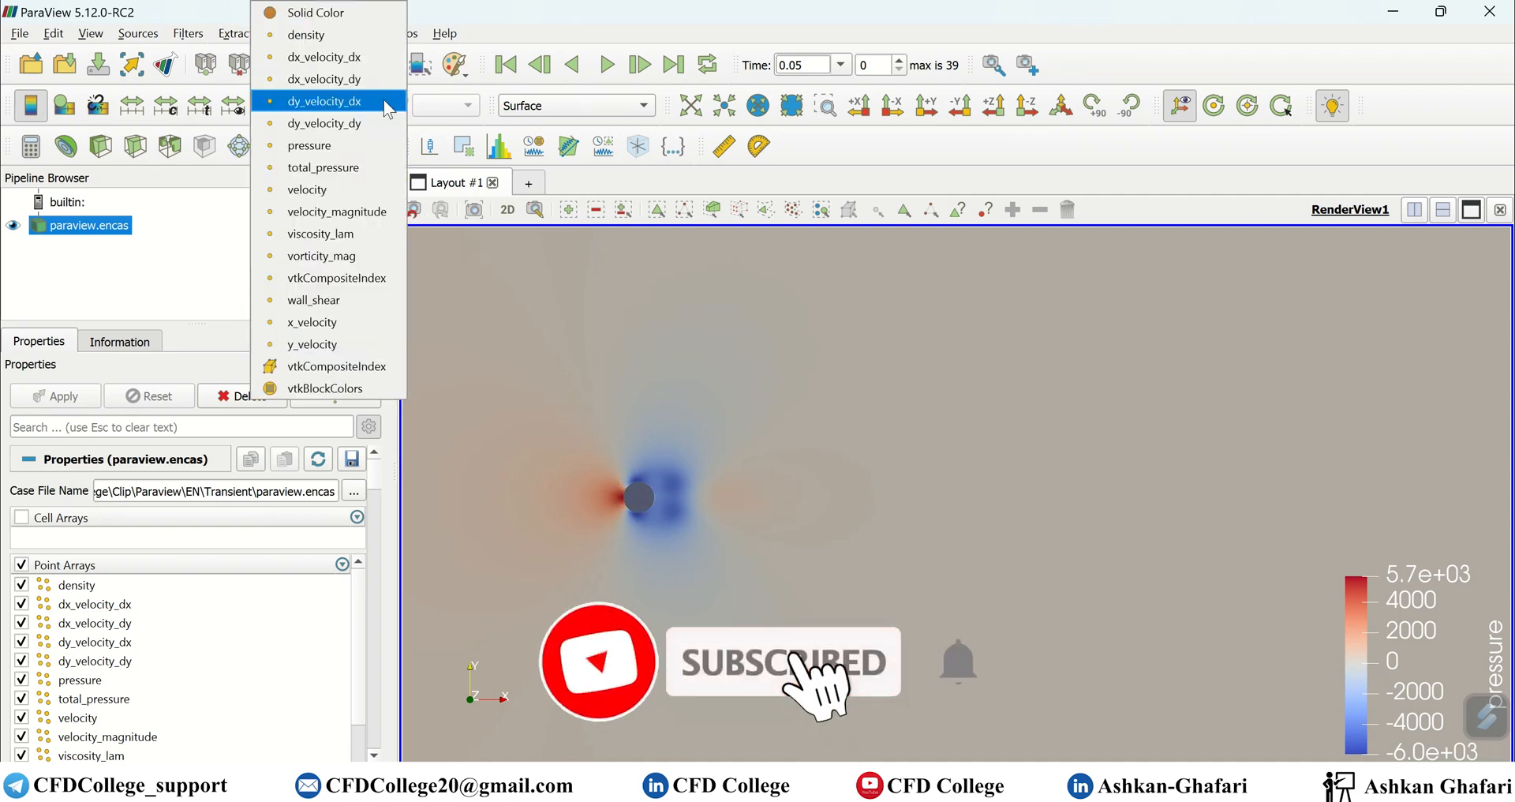
{"action": "left_click", "coordinate": [351, 212]}
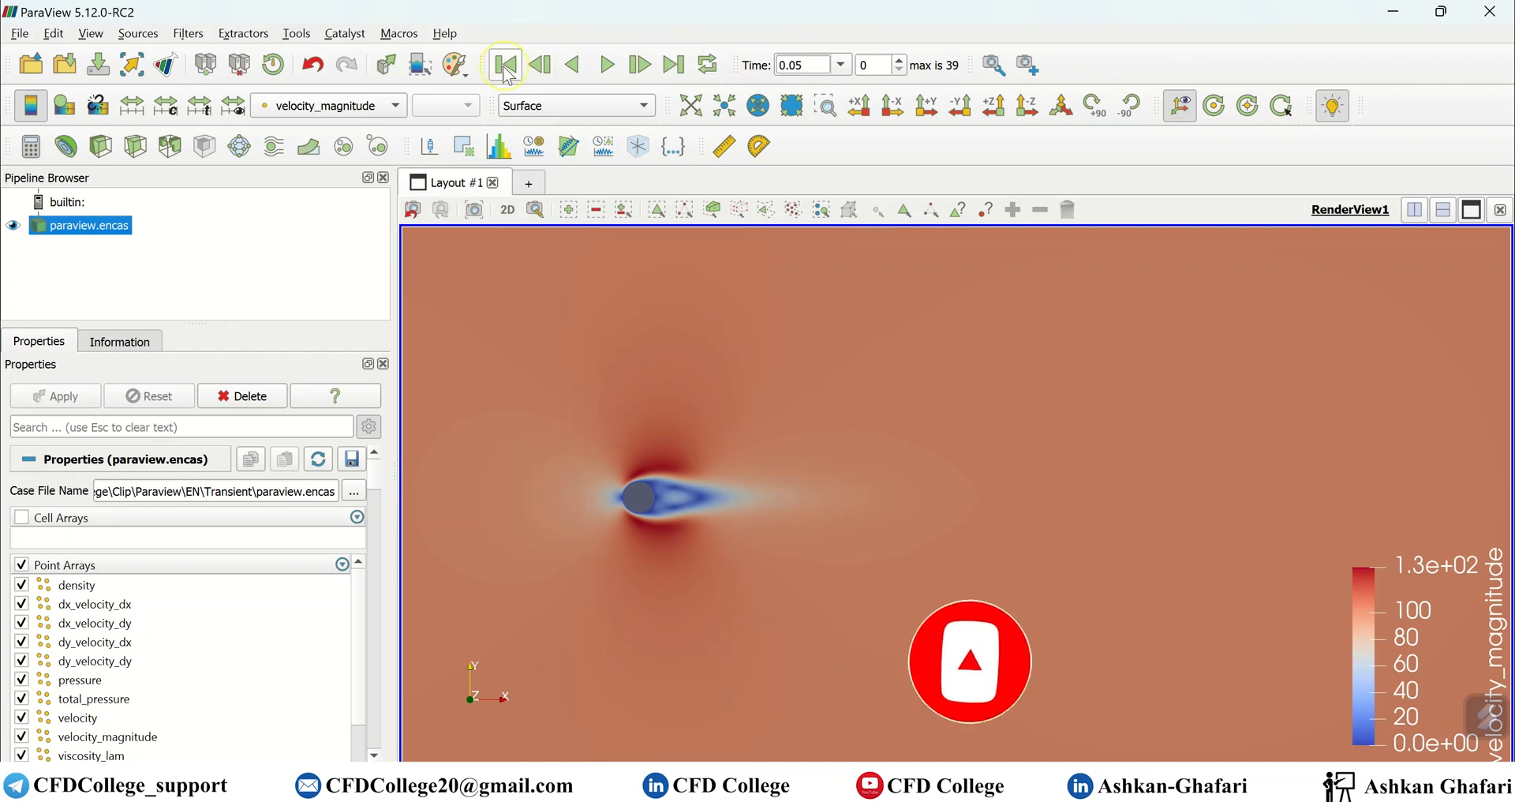
- Advance the results three time steps to time 0.2 and jump to time 0.7
{"action": "left_click", "coordinate": [635, 66]}
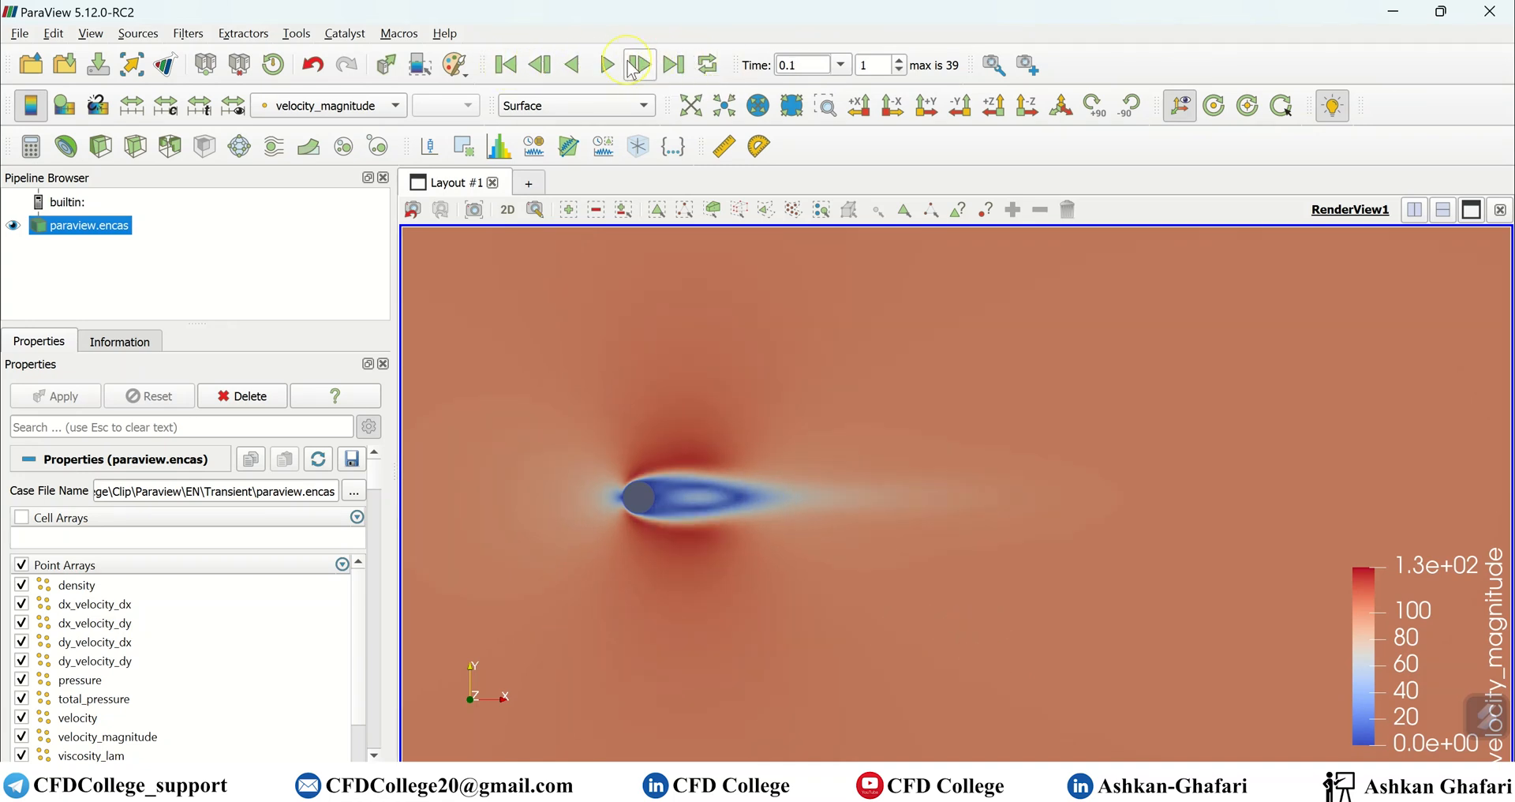
{"action": "left_click", "coordinate": [635, 66]}
{"action": "left_click", "coordinate": [636, 66]}
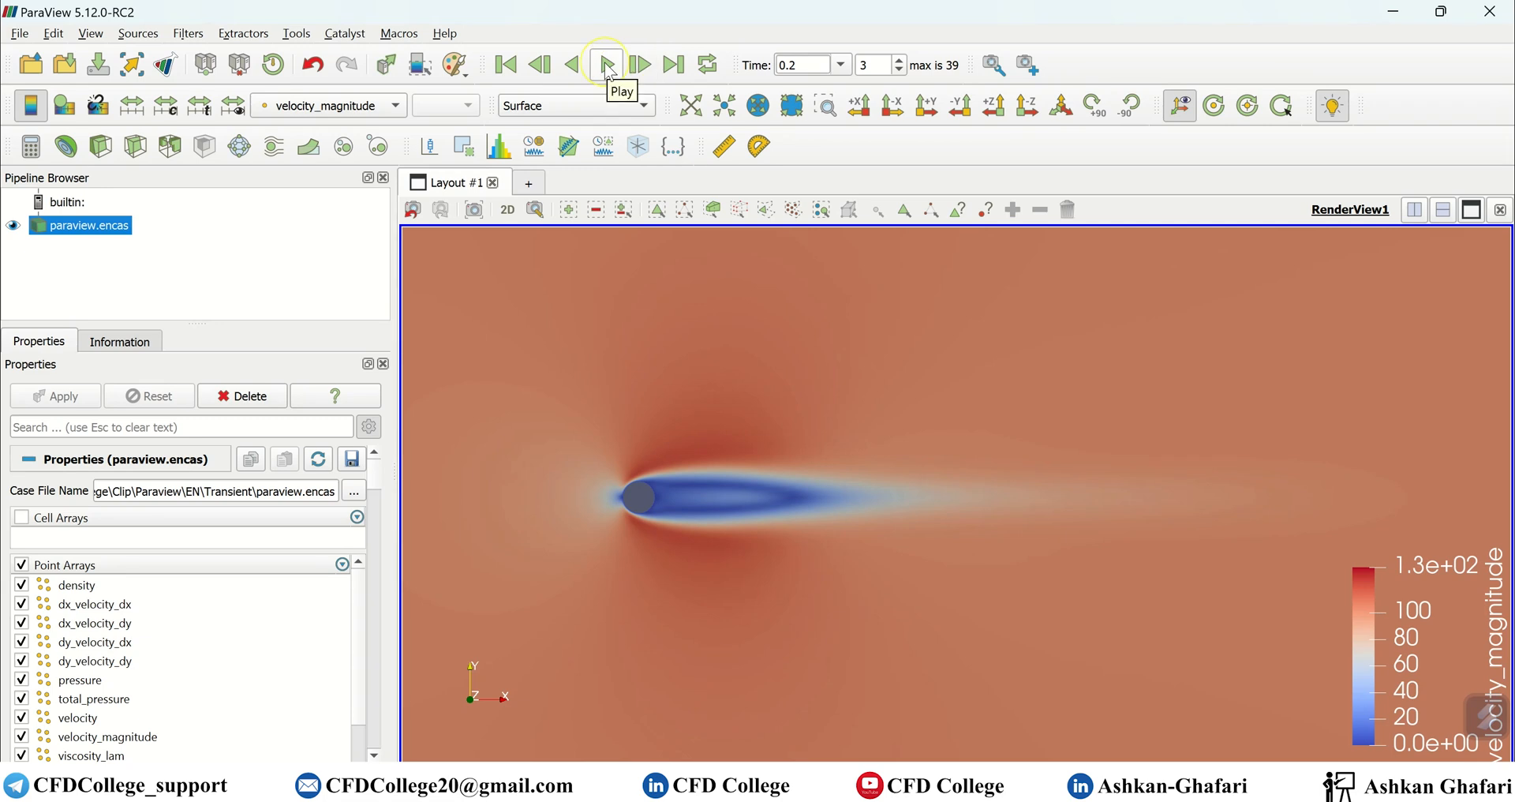
{"action": "left_click", "coordinate": [841, 65]}
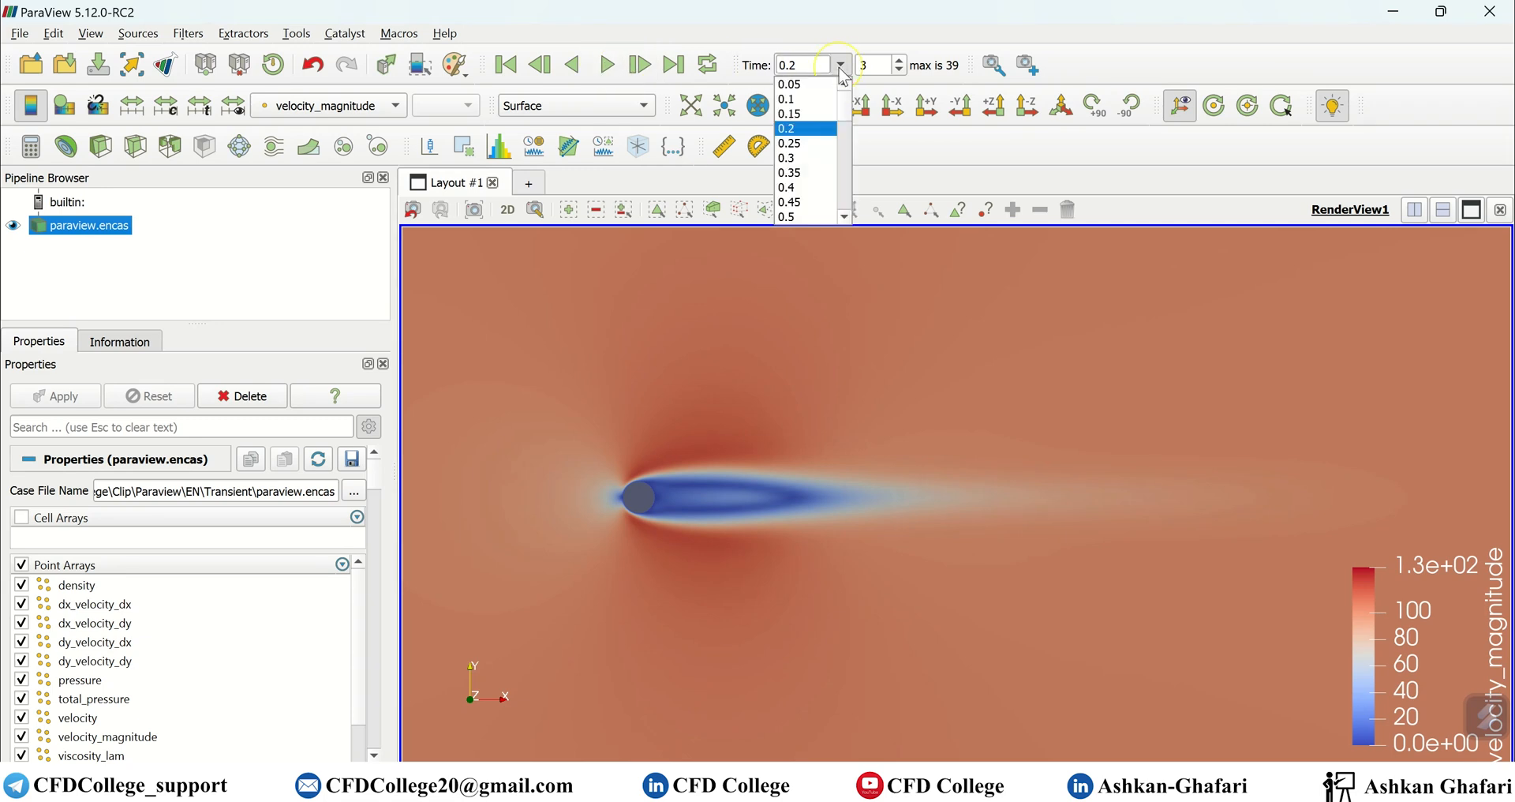
{"action": "scroll", "coordinate": [813, 179], "scroll_direction": "down", "scroll_amount": 2}
{"action": "left_click", "coordinate": [802, 188]}
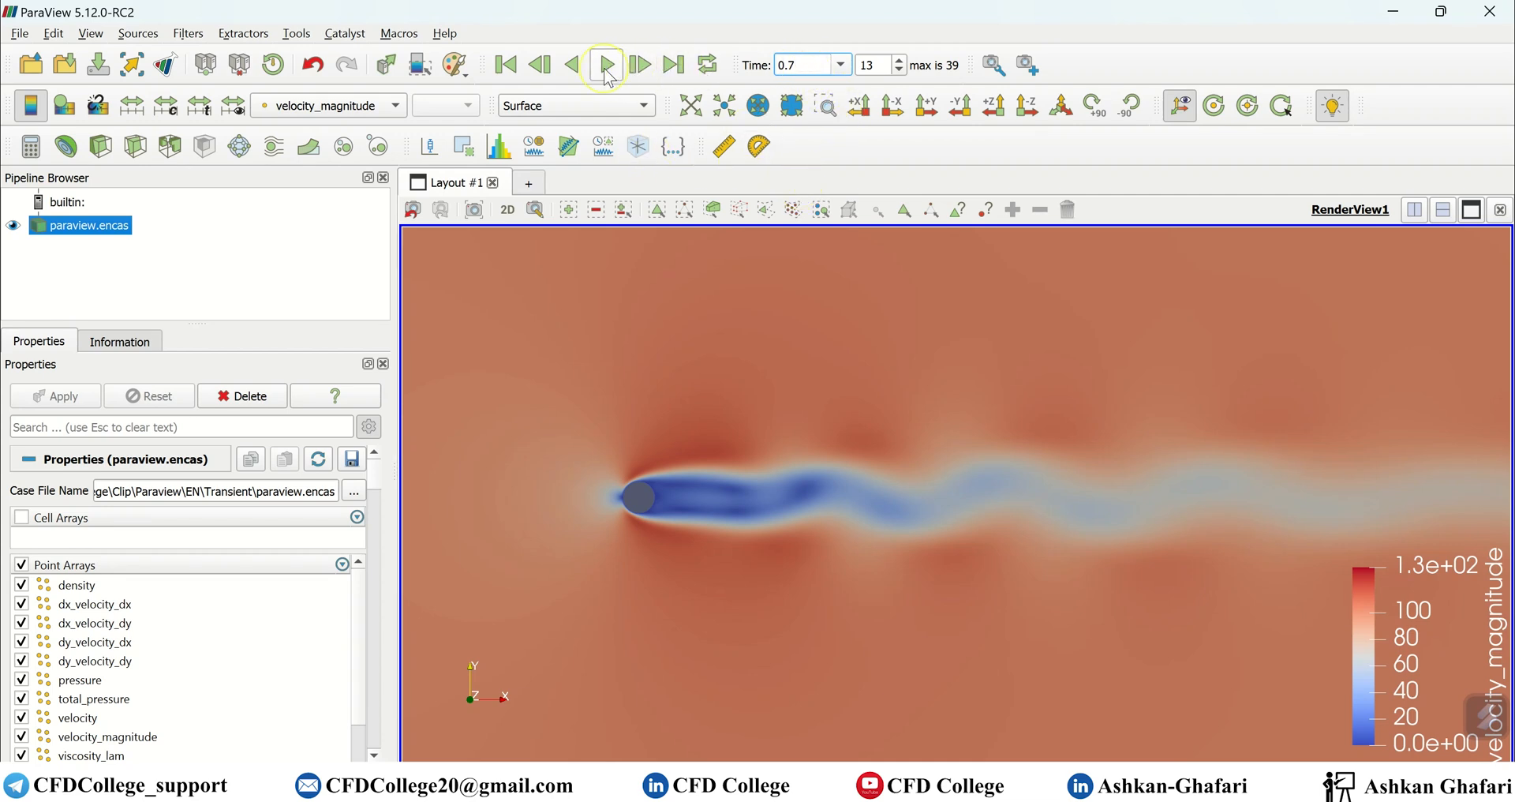
- Play the transient animation to the last time step, view the whole domain and switch to the PowerPoint slide show
{"action": "left_click", "coordinate": [607, 67]}
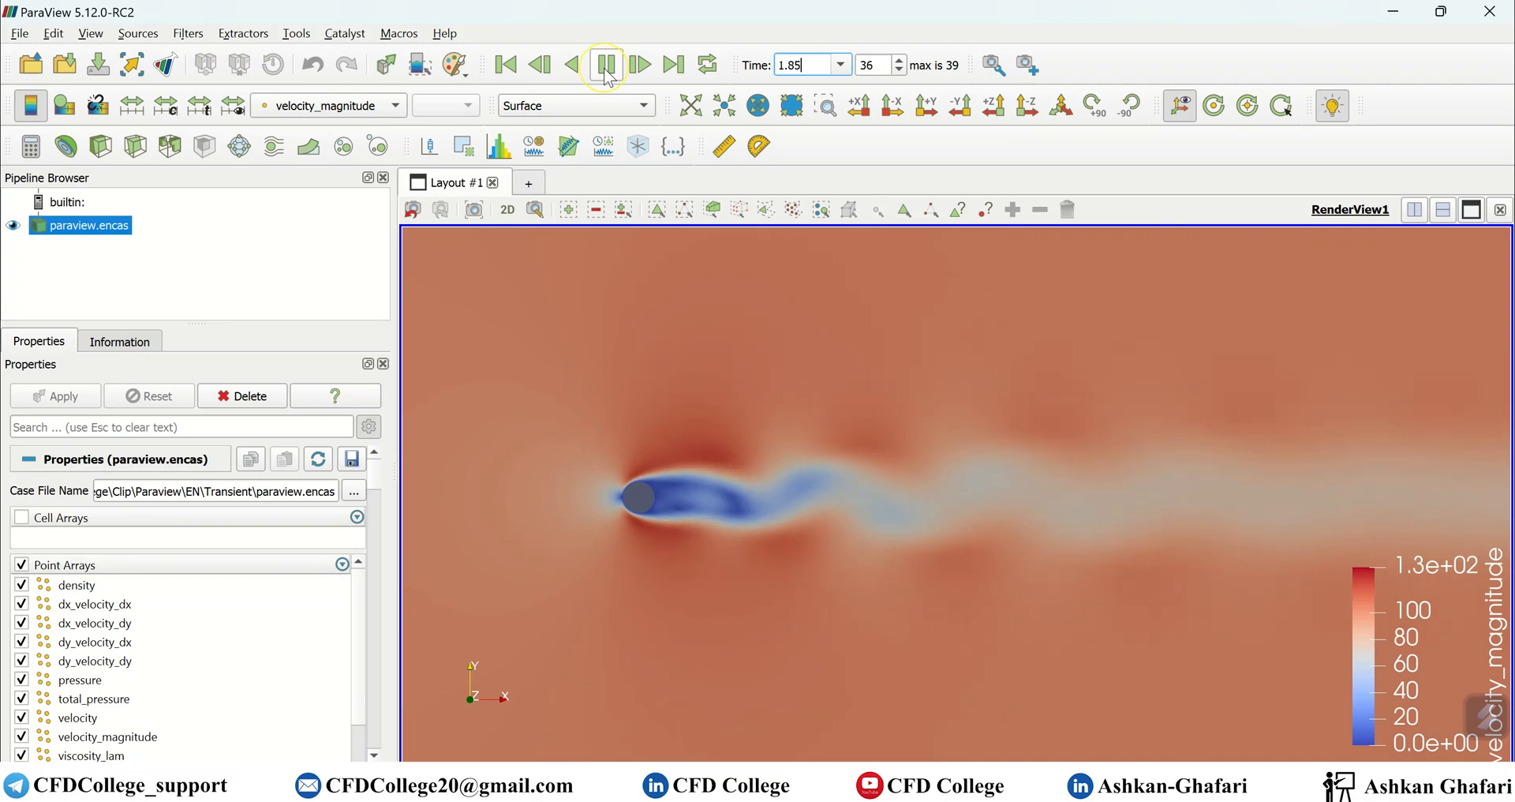
{"action": "left_click", "coordinate": [607, 69]}
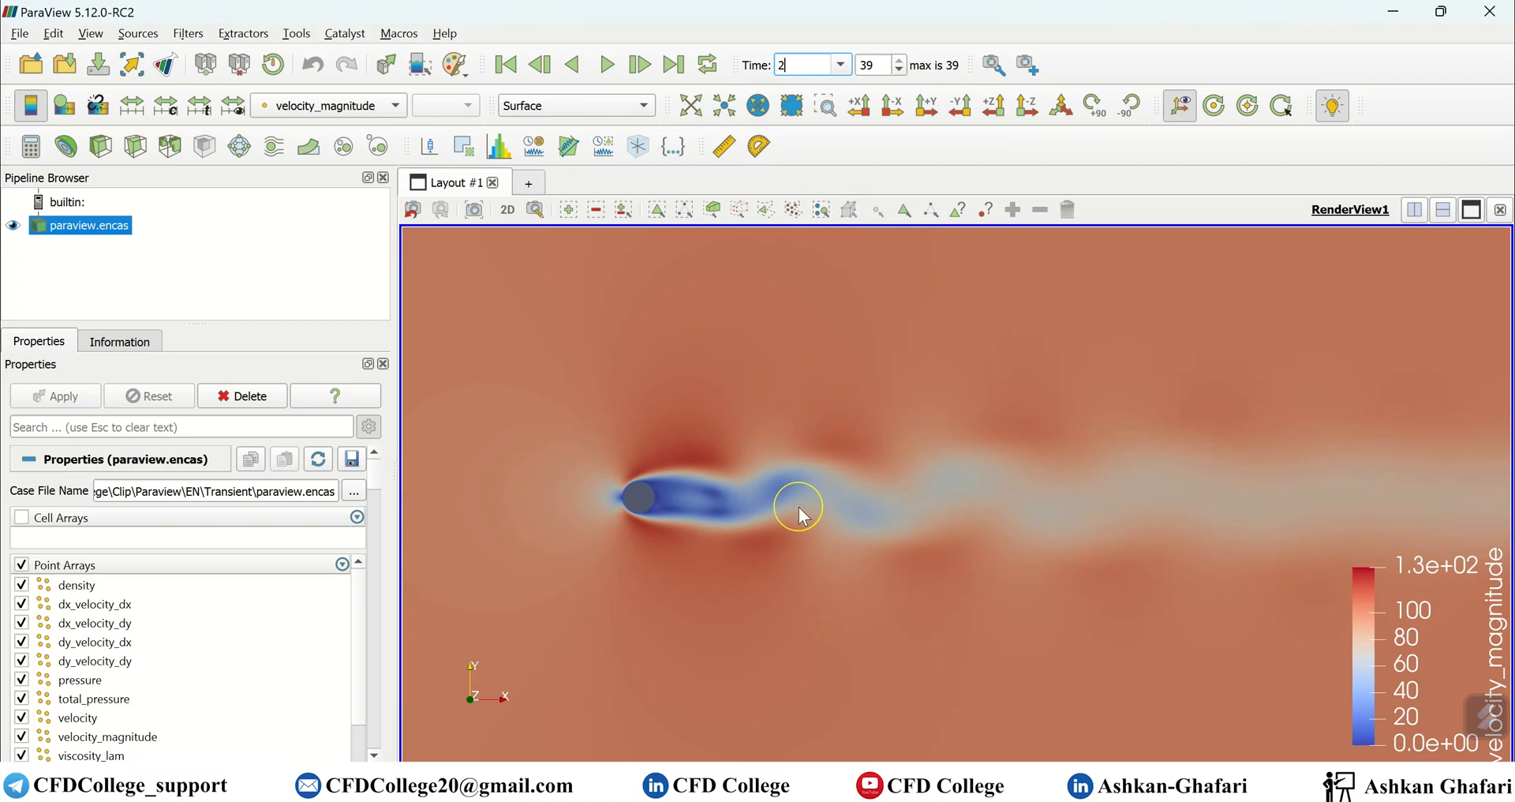
{"action": "scroll", "coordinate": [799, 515], "scroll_direction": "down", "scroll_amount": 5}
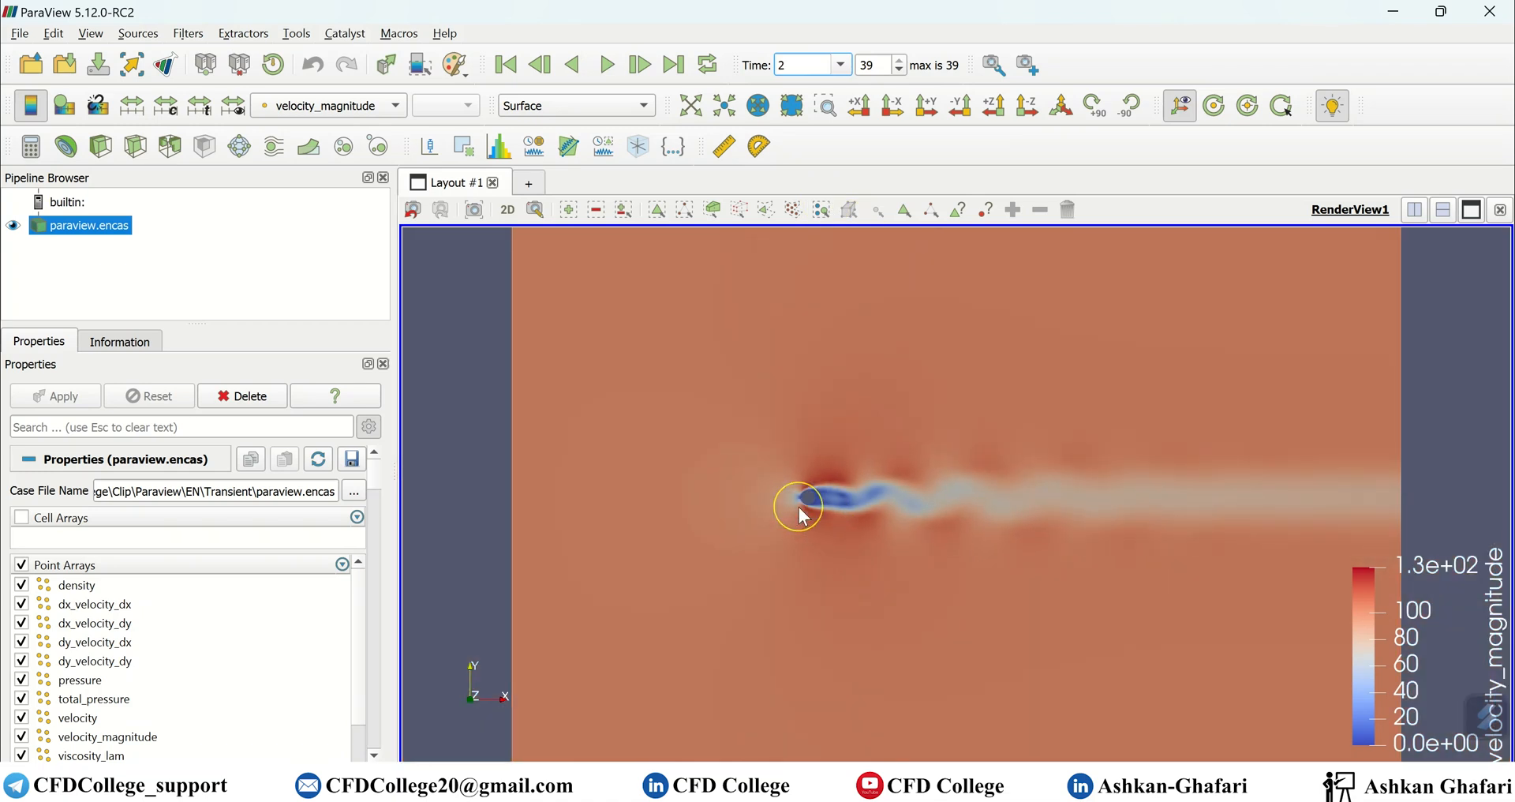
{"action": "scroll", "coordinate": [800, 514], "scroll_direction": "down", "scroll_amount": 5}
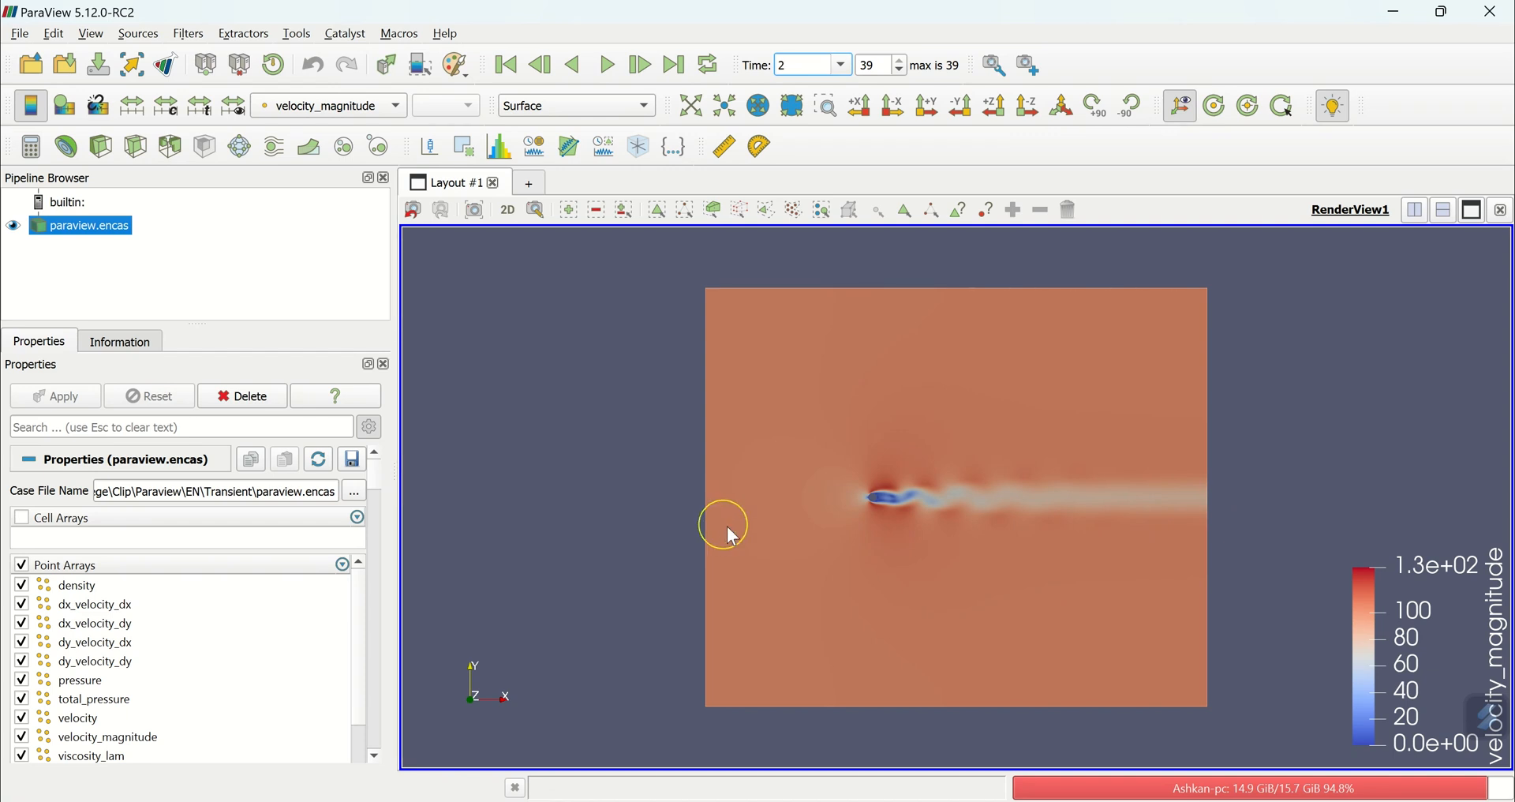
{"action": "left_click", "coordinate": [910, 801]}
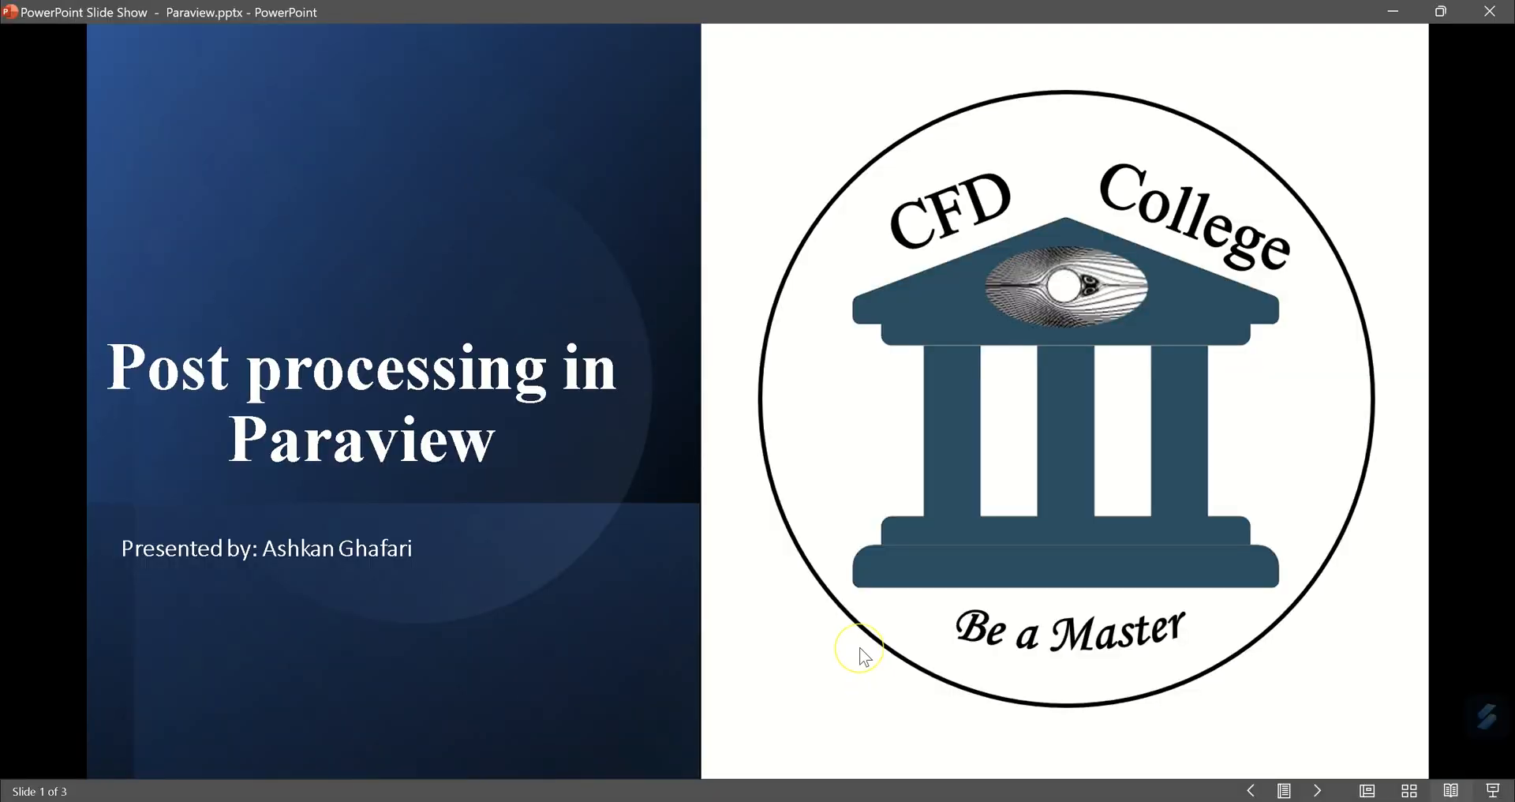